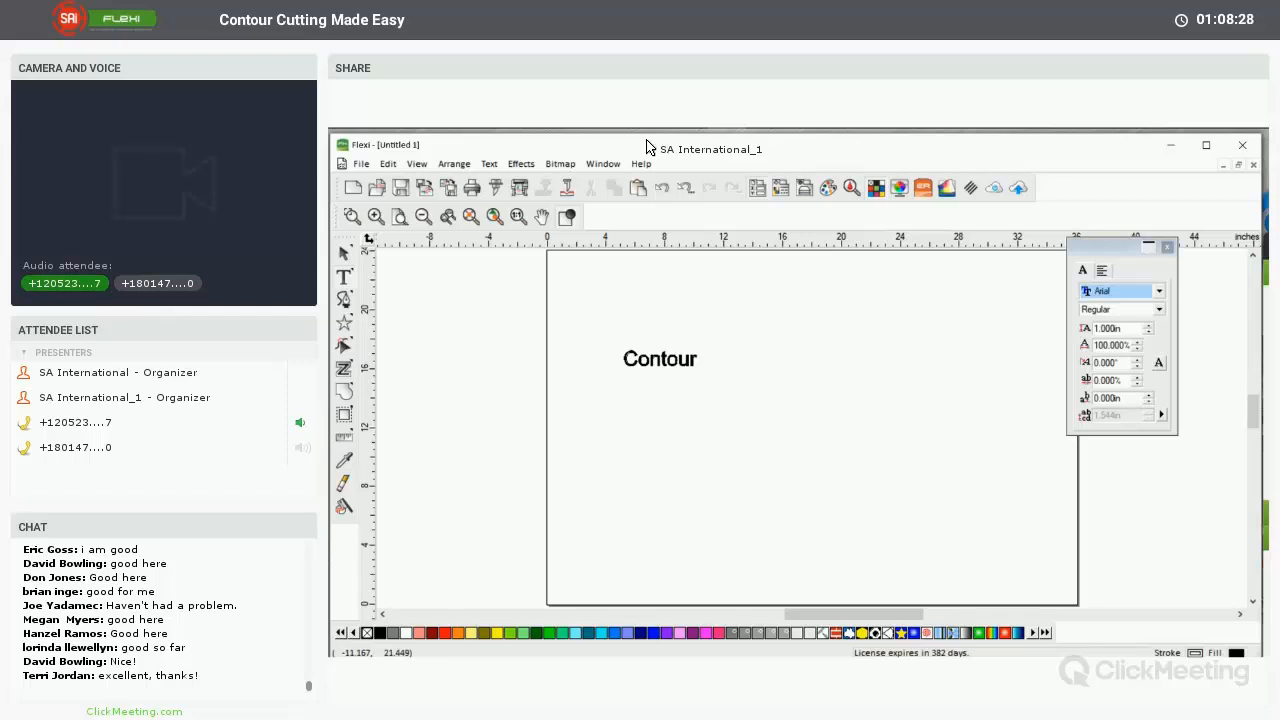
Enlarge the "Contour" text to about 24.4 by 5.13 in and fill it with pink
click(660, 359)
drag(696, 366, 983, 426)
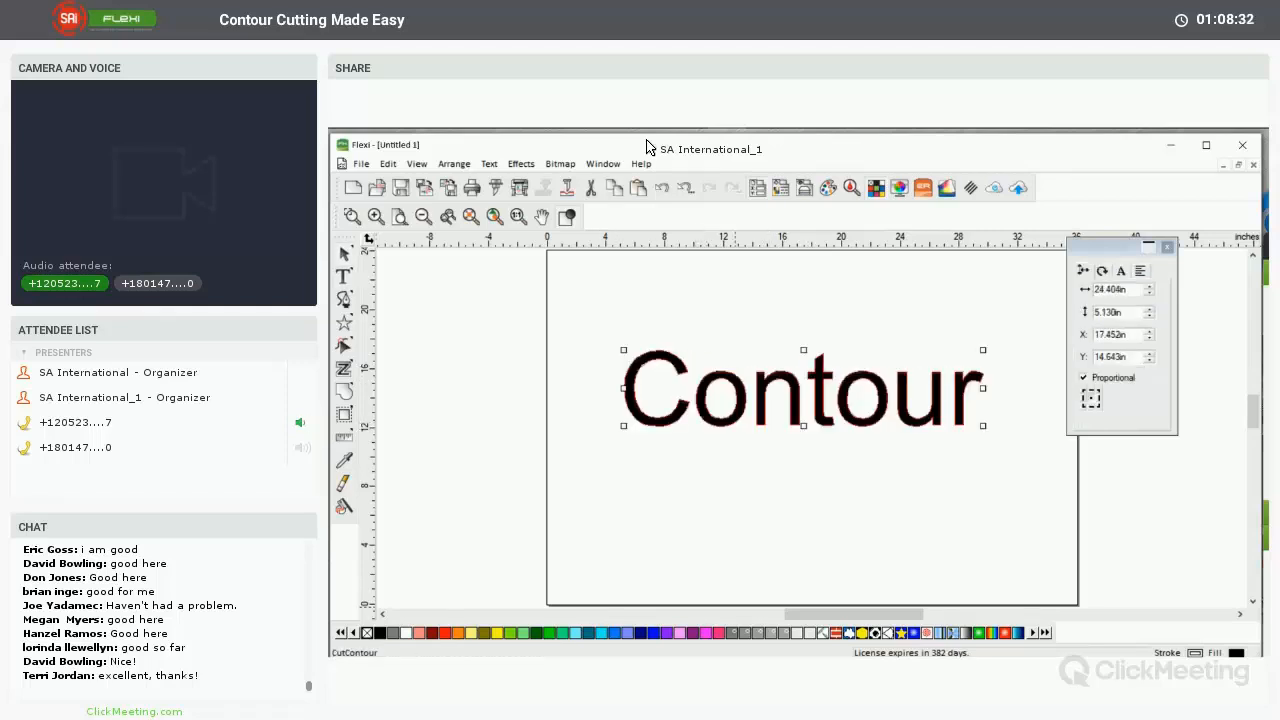
click(718, 632)
click(720, 541)
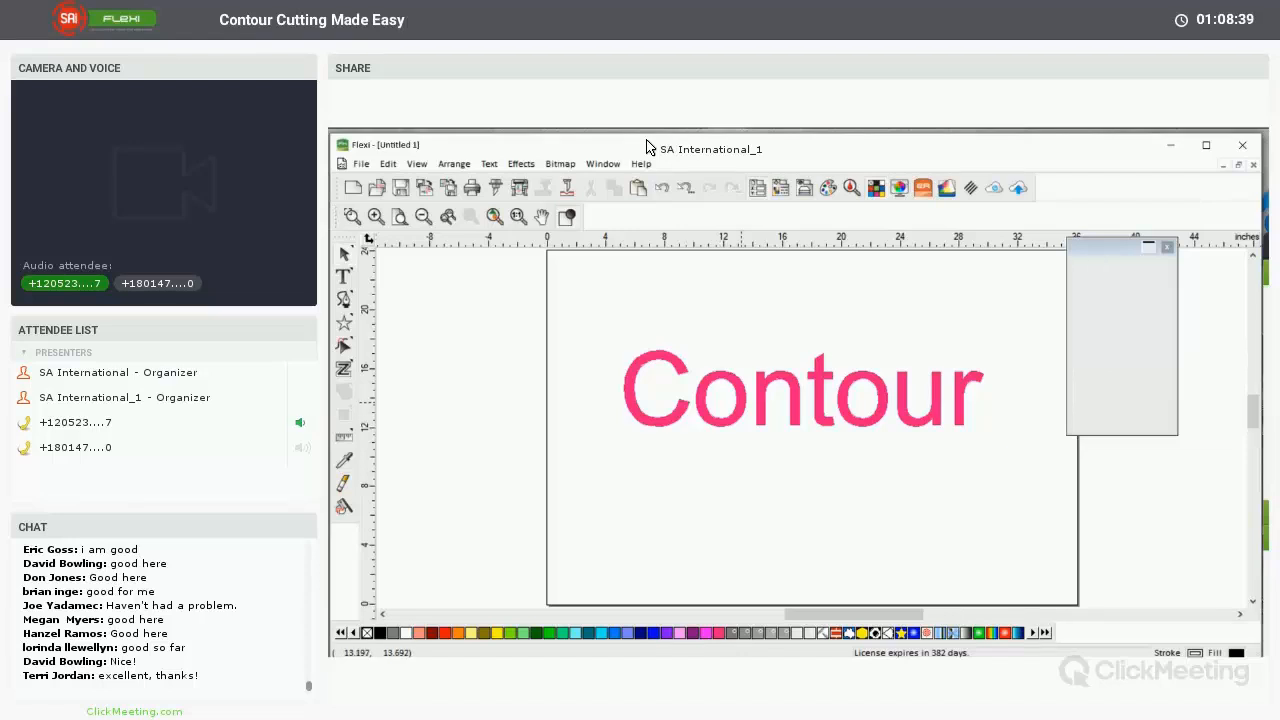
Try the Contour Cut effect around the "Contour" text, previewing the contour and ellipse cut shapes
click(741, 402)
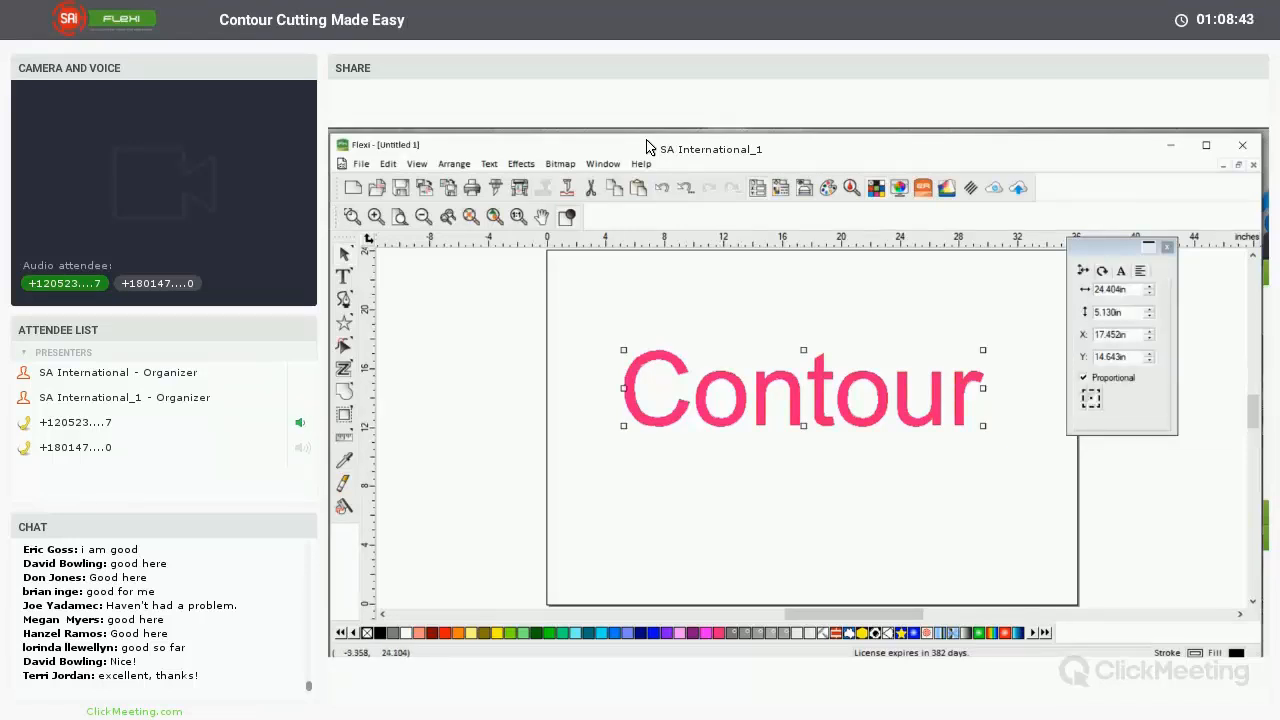
click(521, 163)
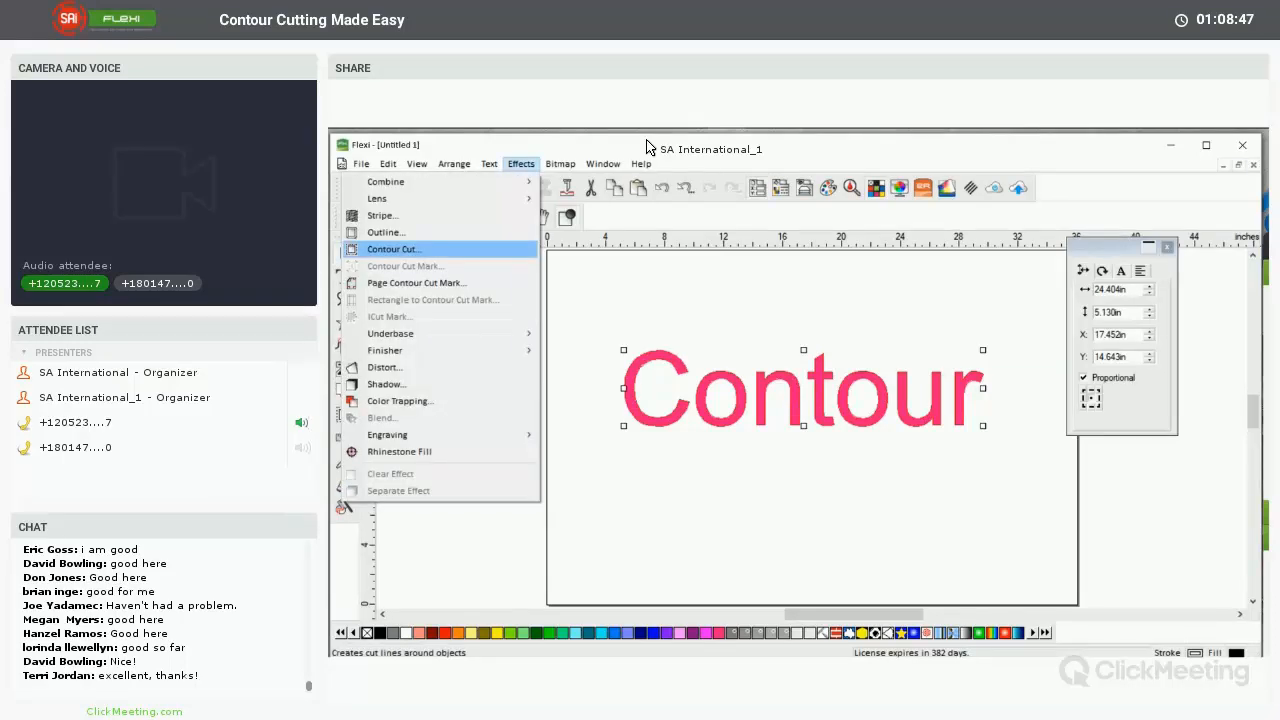
key(Return)
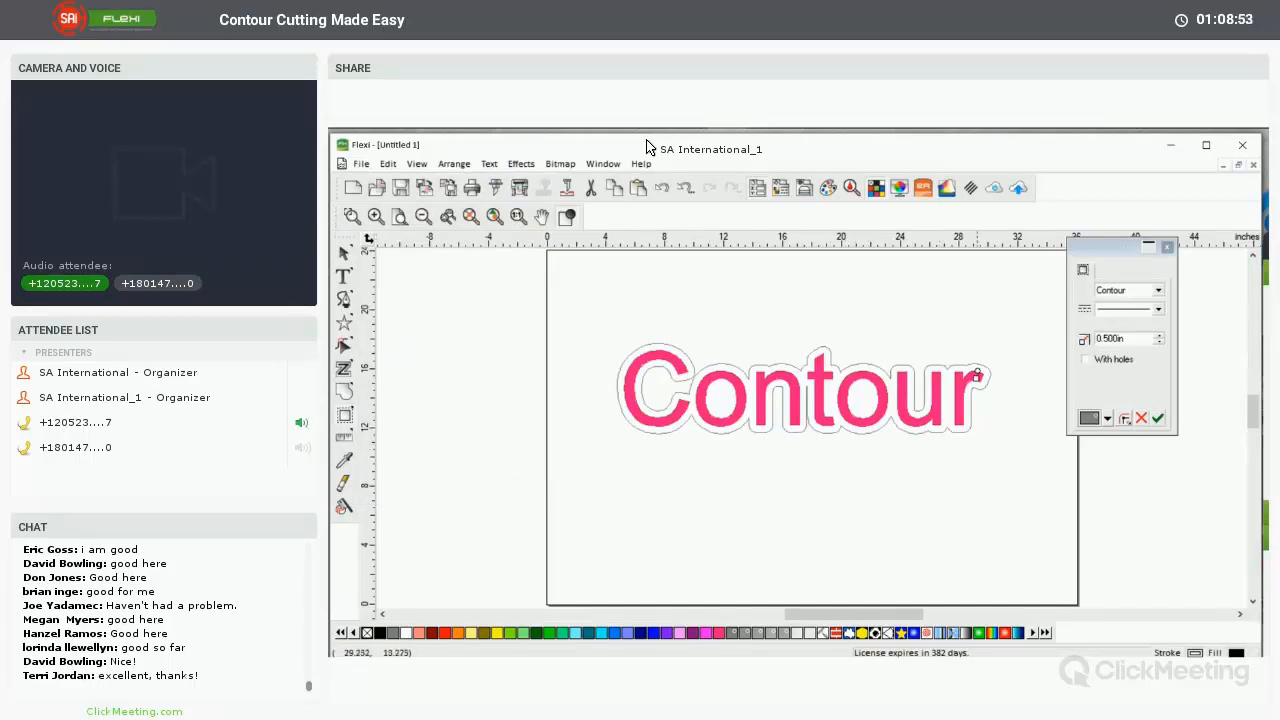
mouse_move(976, 377)
mouse_down()
mouse_move(972, 392)
mouse_move(976, 377)
mouse_up()
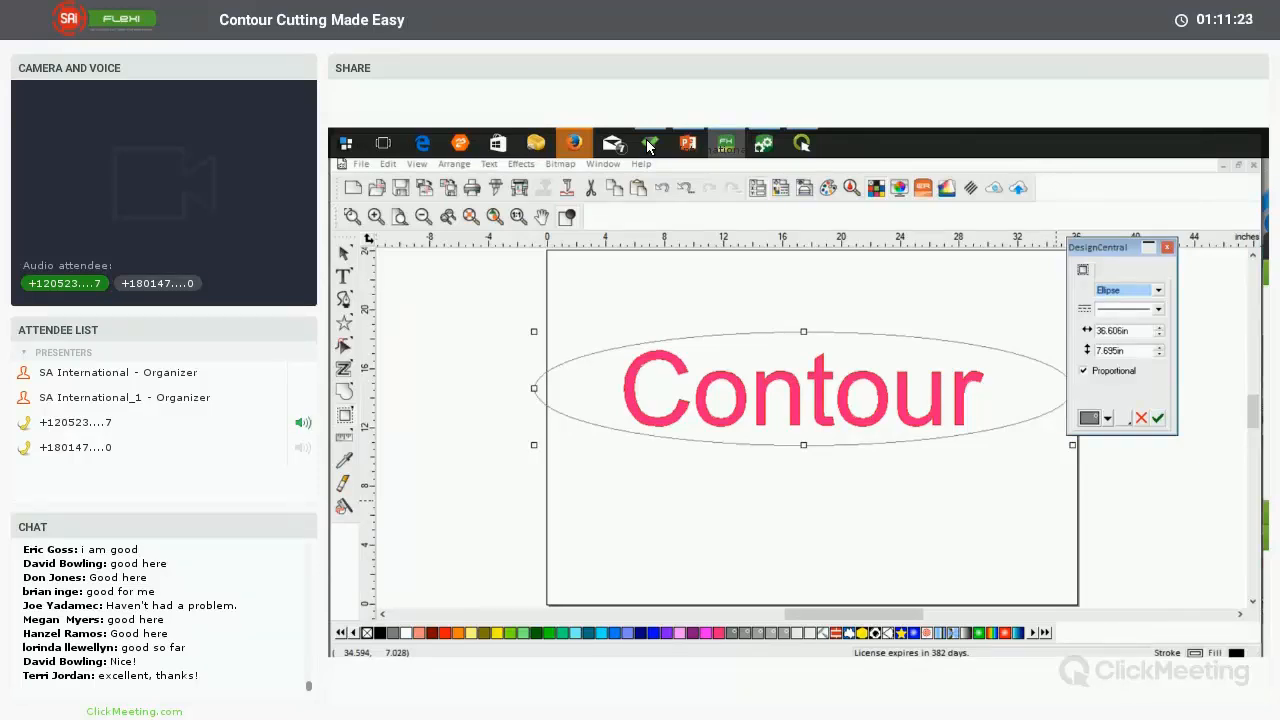
key(Escape)
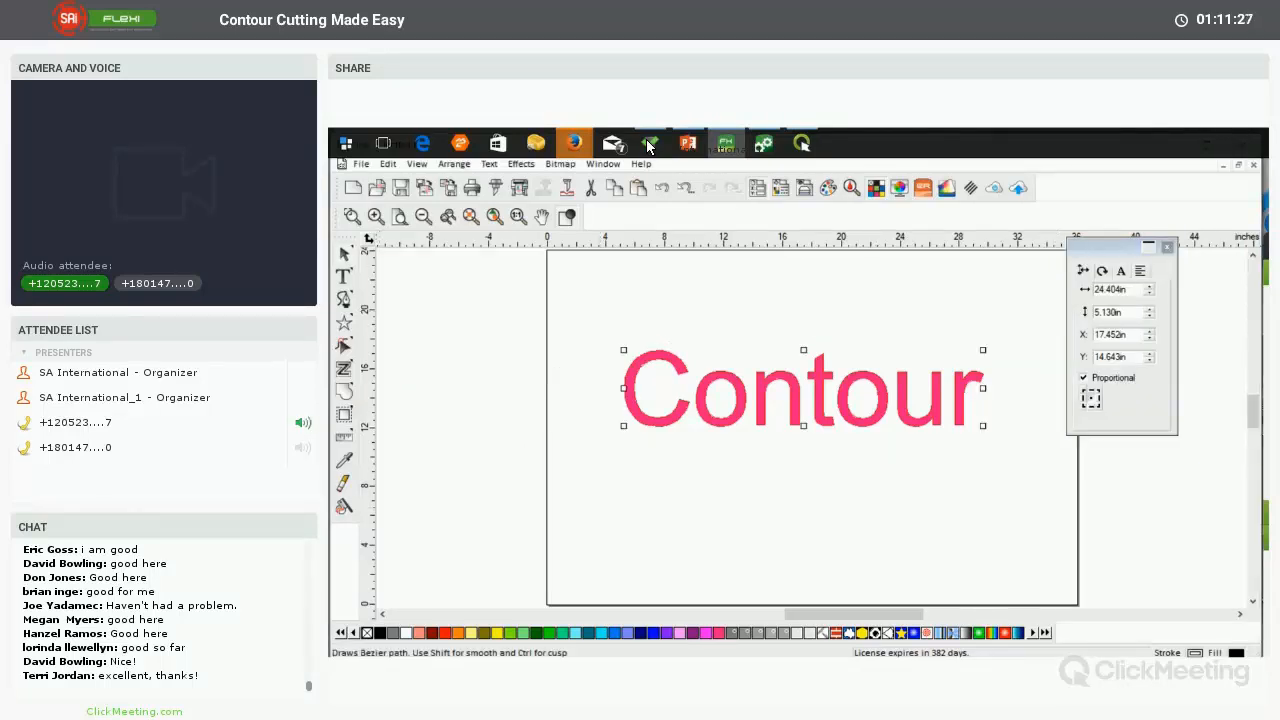
Draw a closed freehand outline about 29.5 by 10 in around the "Contour" text
click(343, 299)
click(402, 307)
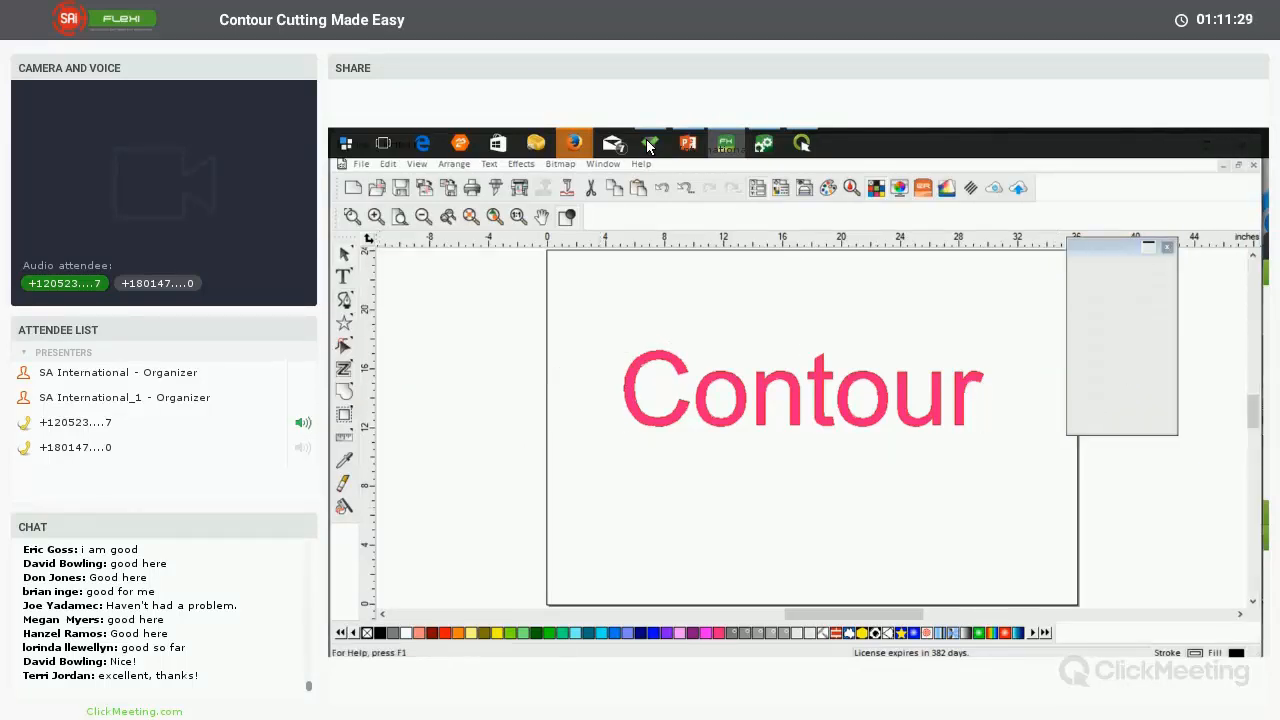
mouse_move(625, 341)
mouse_down()
mouse_move(732, 320)
mouse_move(907, 322)
mouse_move(1012, 350)
mouse_move(976, 446)
mouse_move(697, 452)
mouse_move(604, 440)
mouse_move(588, 416)
mouse_move(612, 348)
mouse_move(627, 349)
mouse_up()
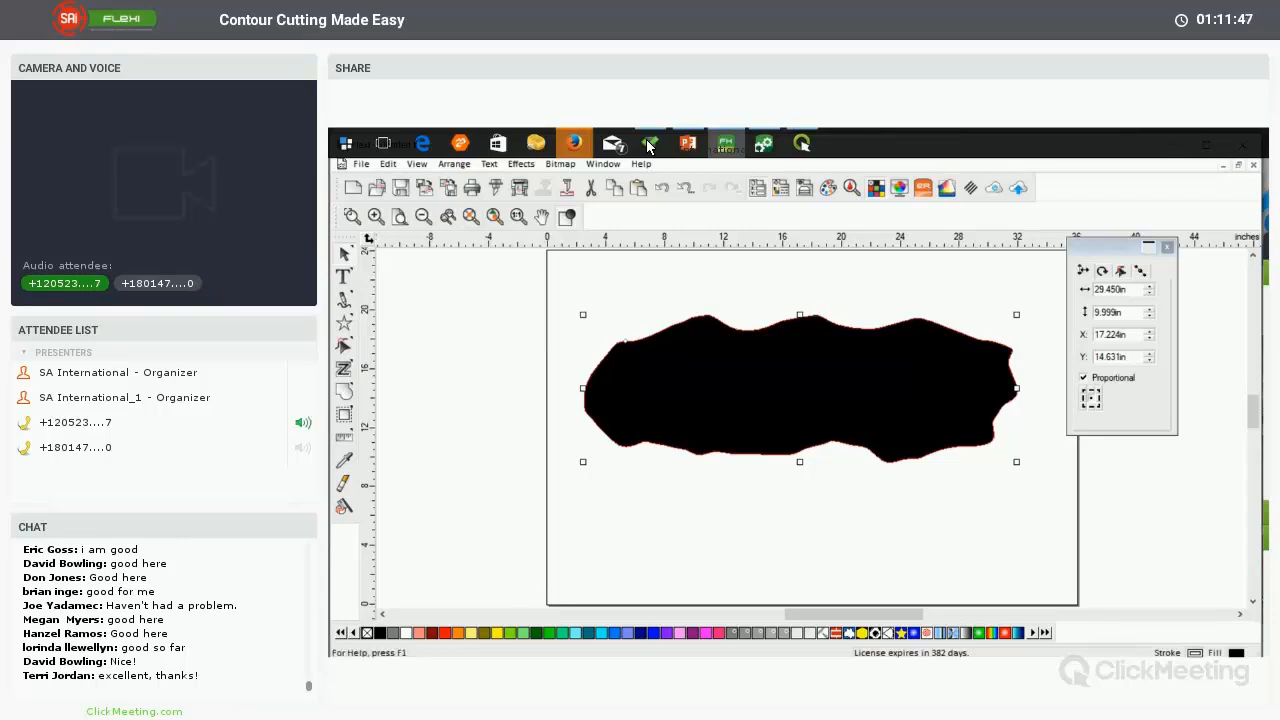
Convert the freehand shape around the text into a contour cut line with Make Contour Cut
click(520, 164)
mouse_move(453, 164)
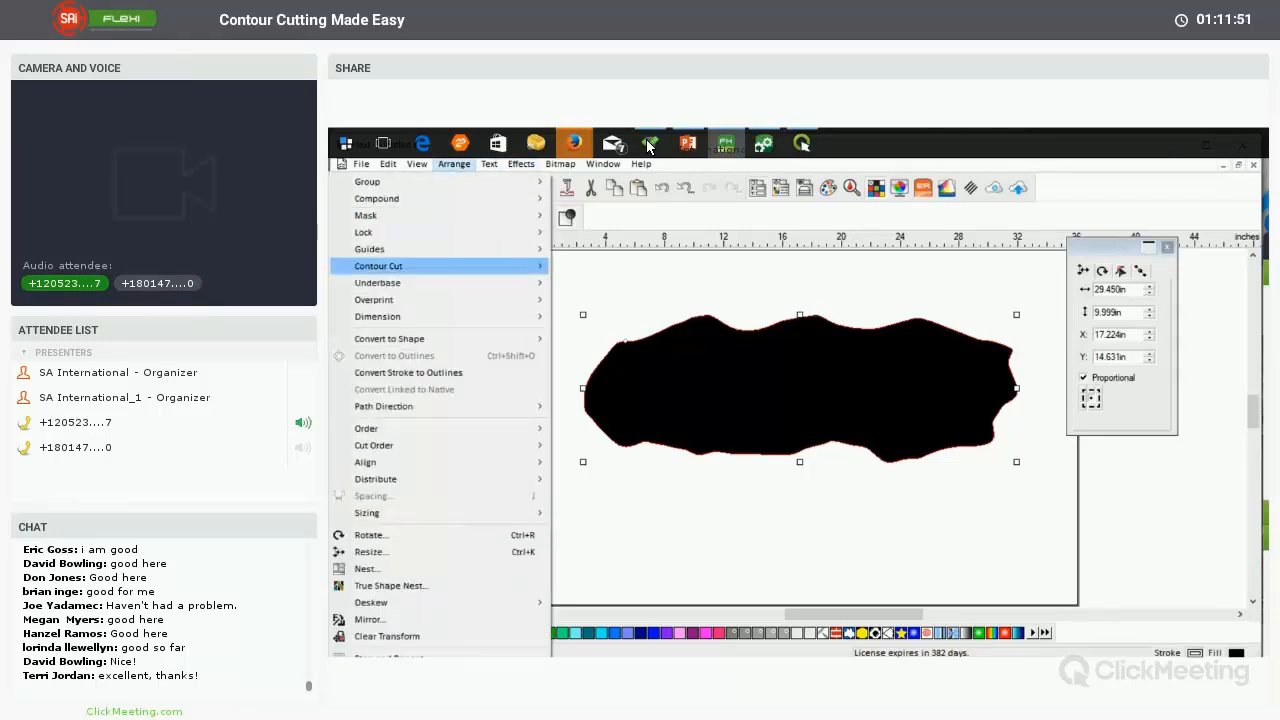
mouse_move(378, 266)
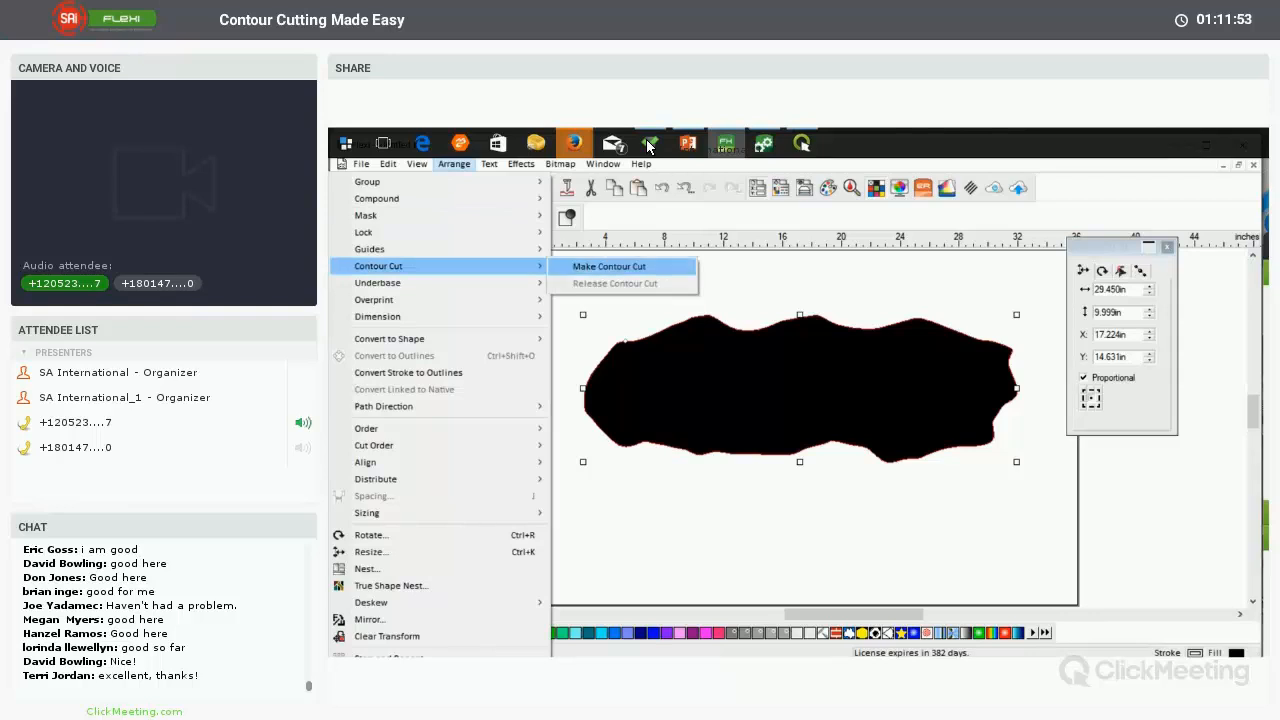
click(609, 266)
click(815, 541)
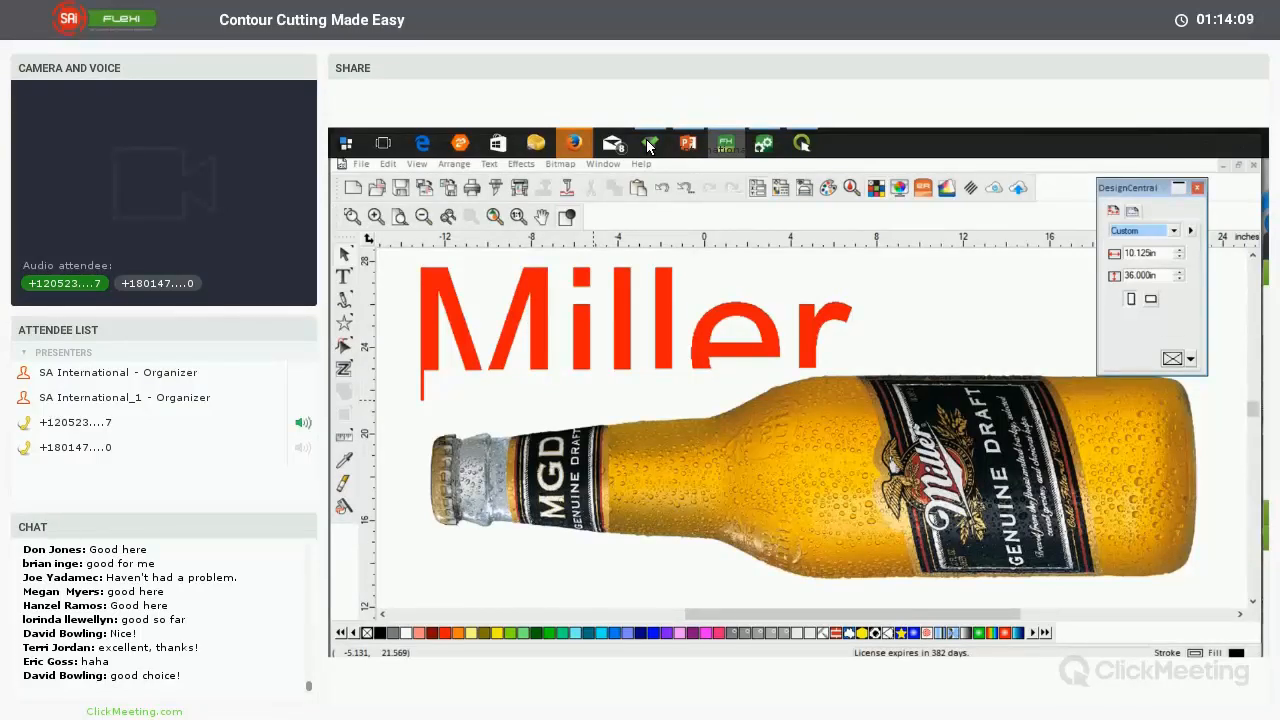
Make the white background of the bottle bitmap transparent, using a selection tolerance of 32
click(573, 395)
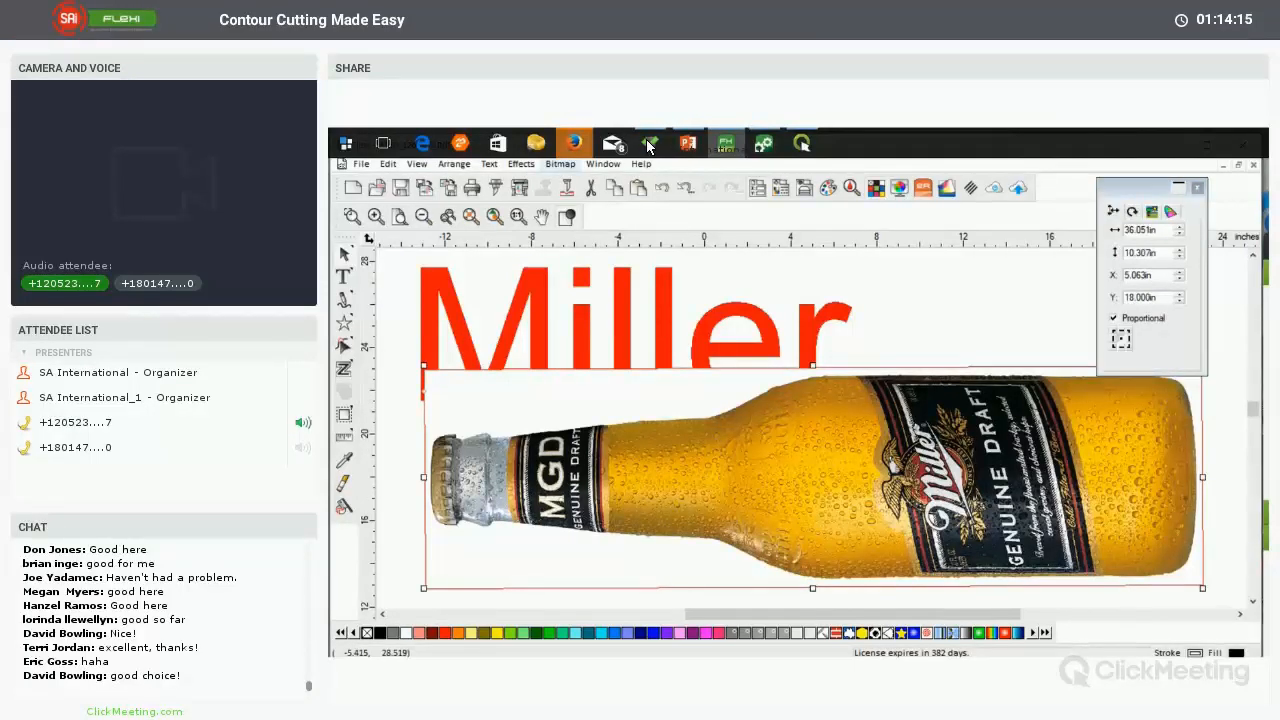
click(560, 164)
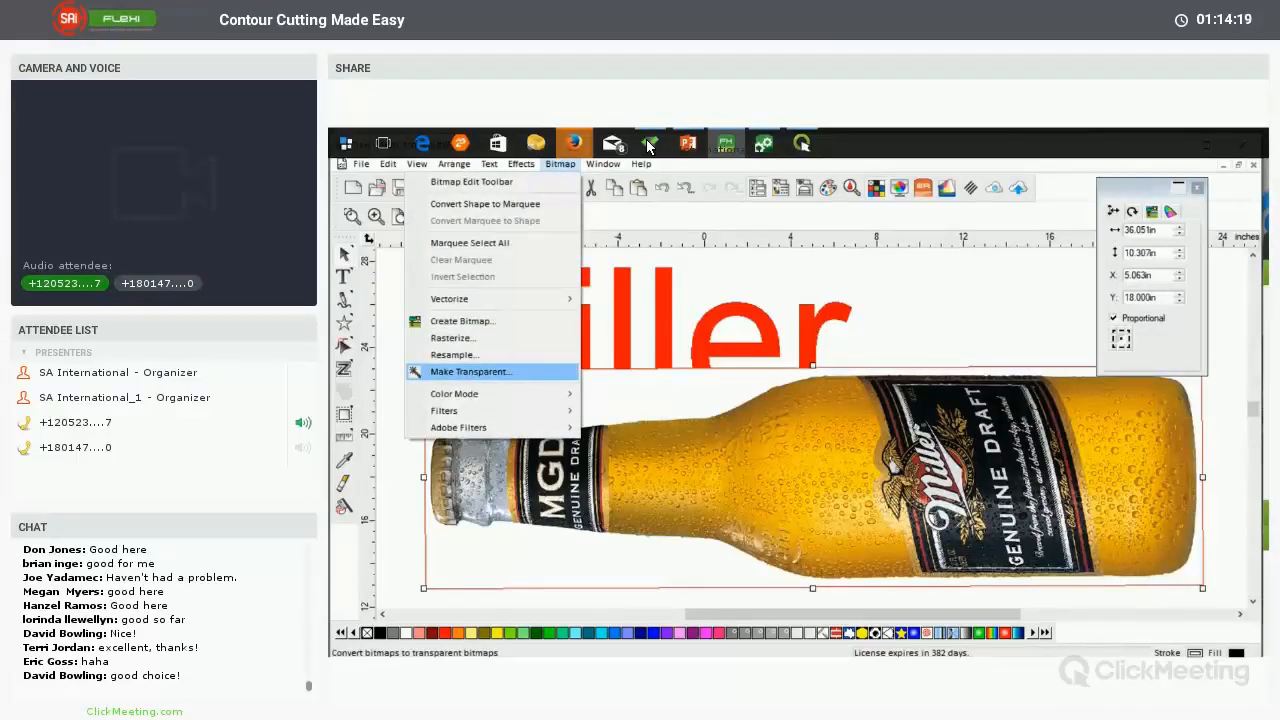
click(470, 371)
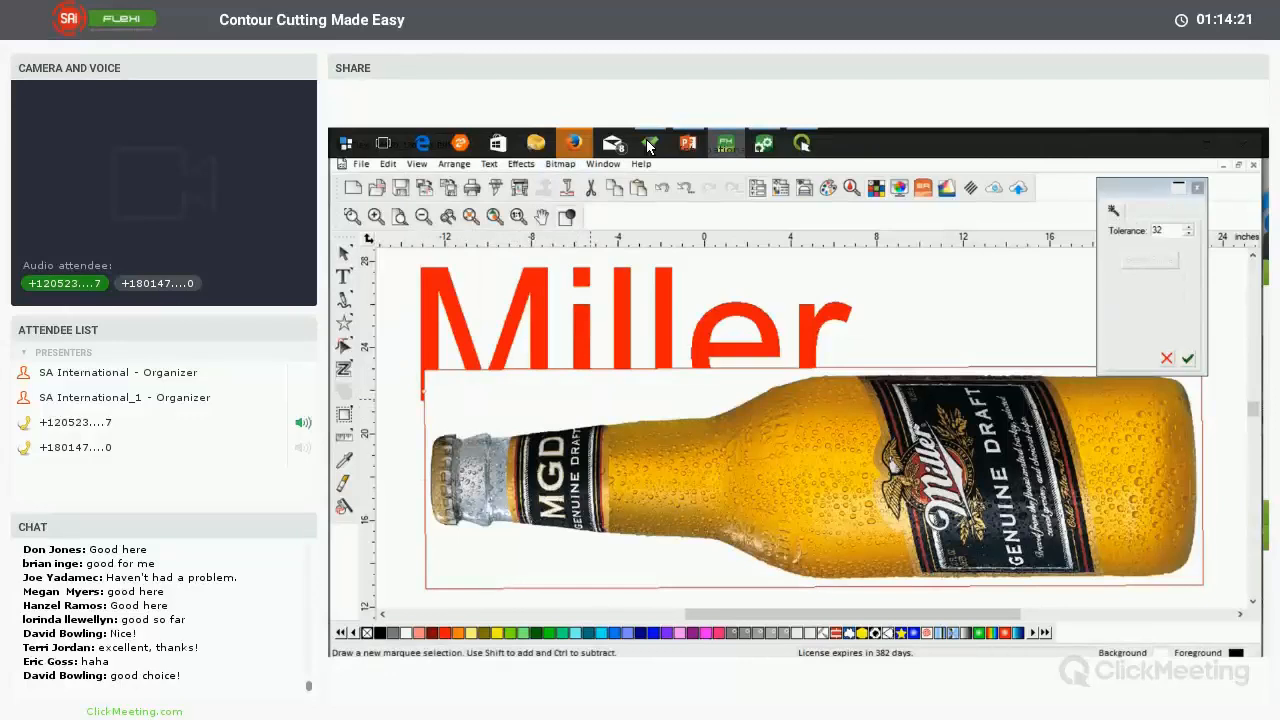
click(588, 396)
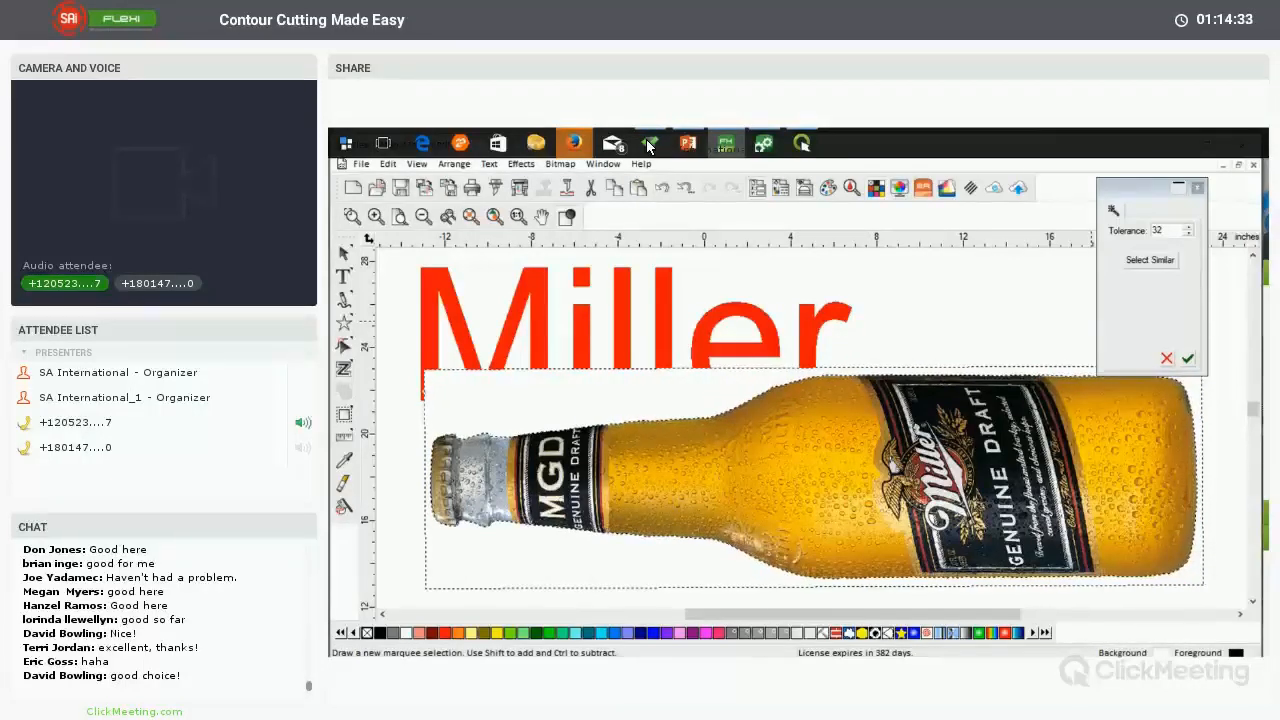
click(1187, 358)
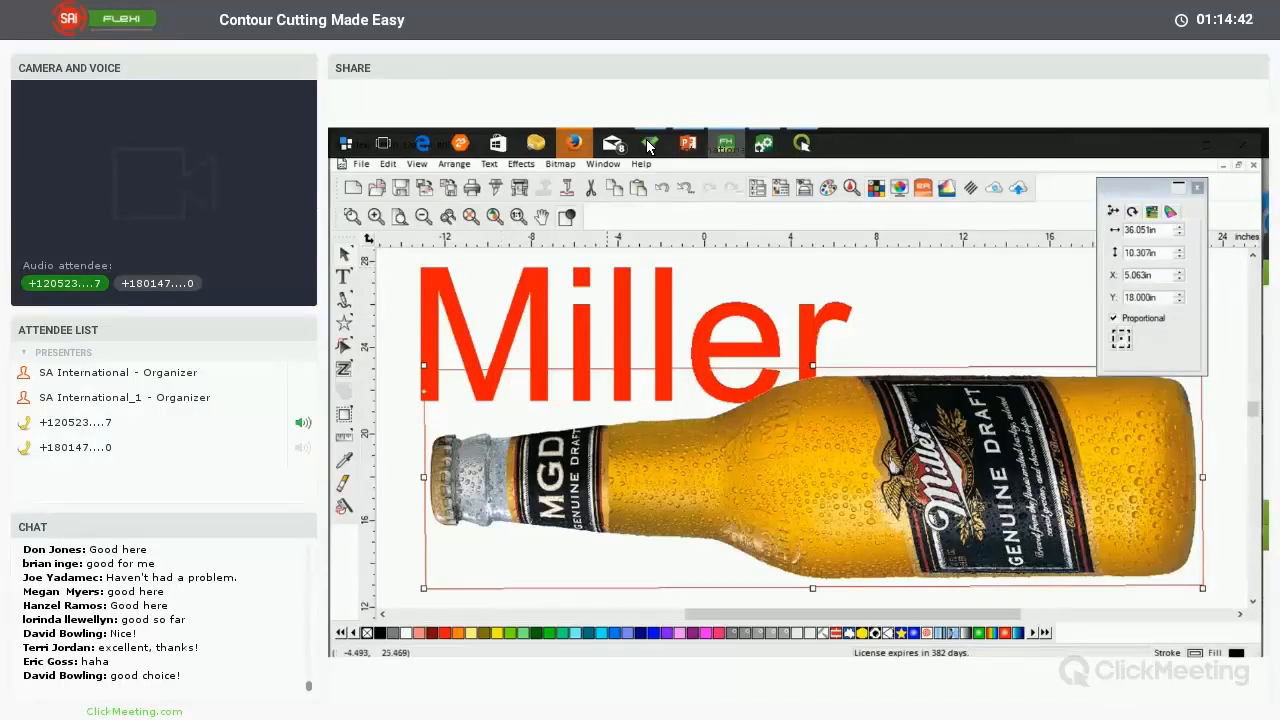
key(Escape)
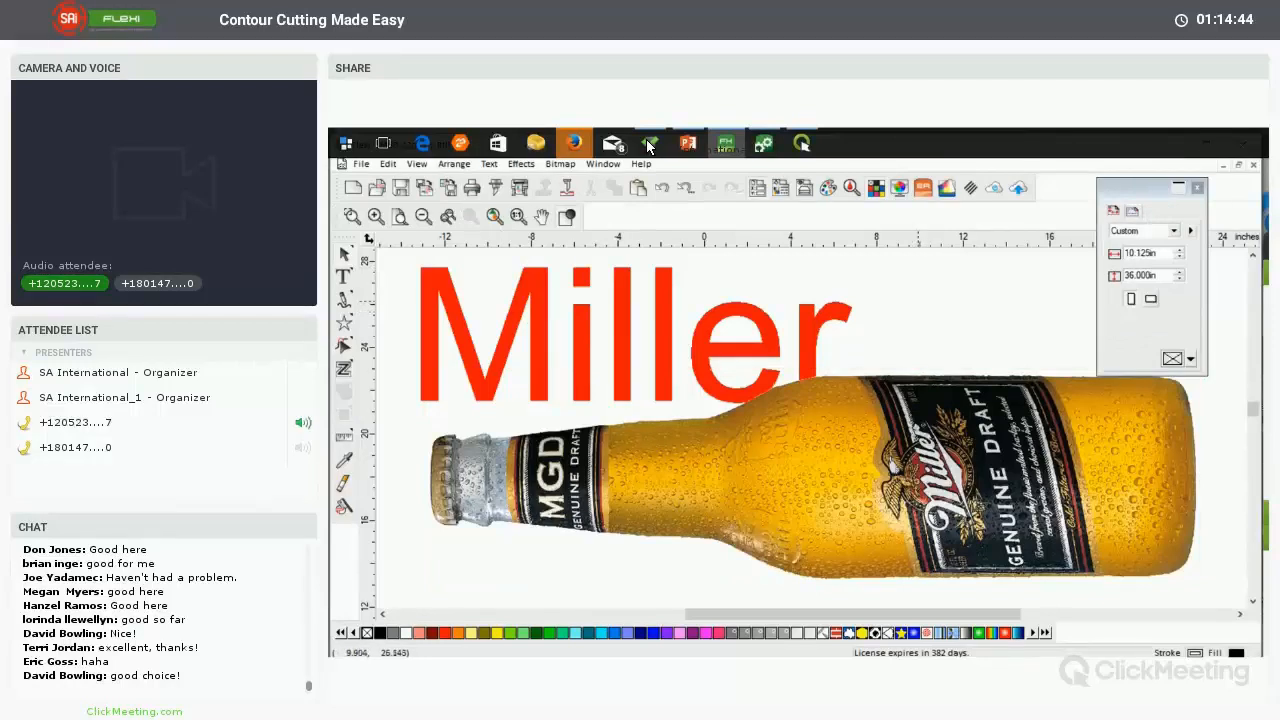
Apply a Contour Cut effect around the "Miller" text and the bottle bitmap together
drag(918, 301, 860, 385)
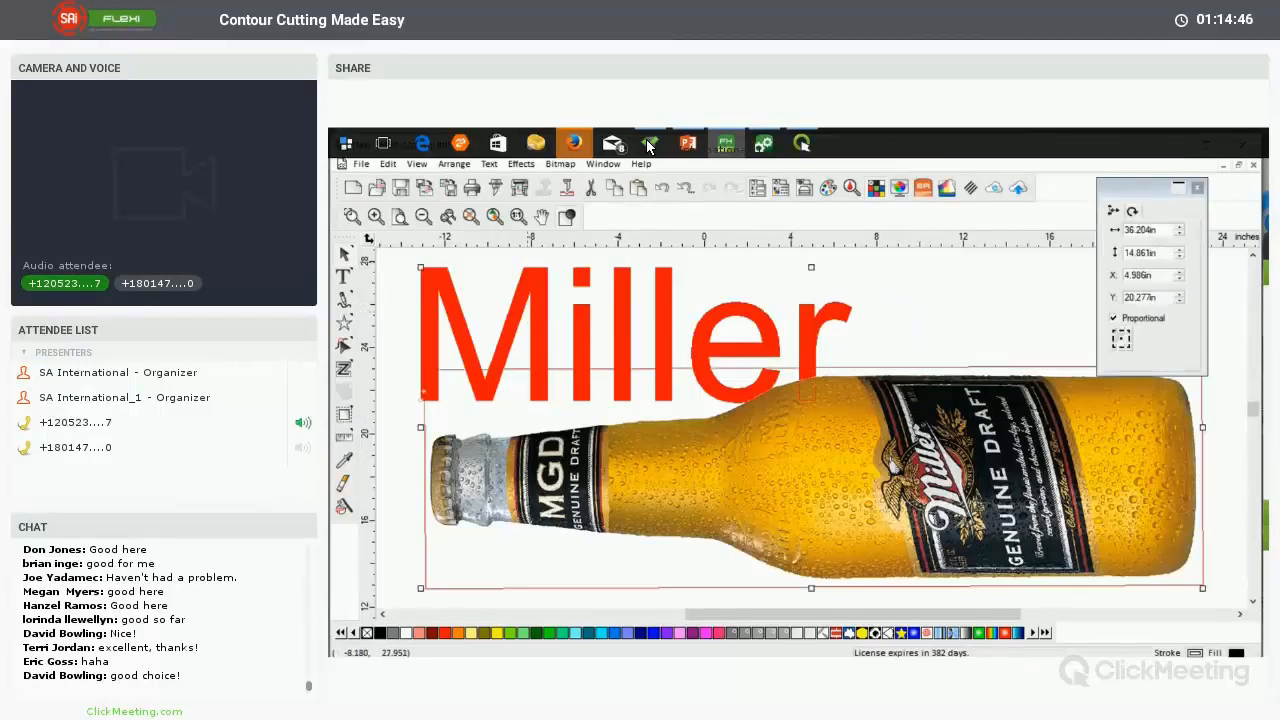
click(521, 163)
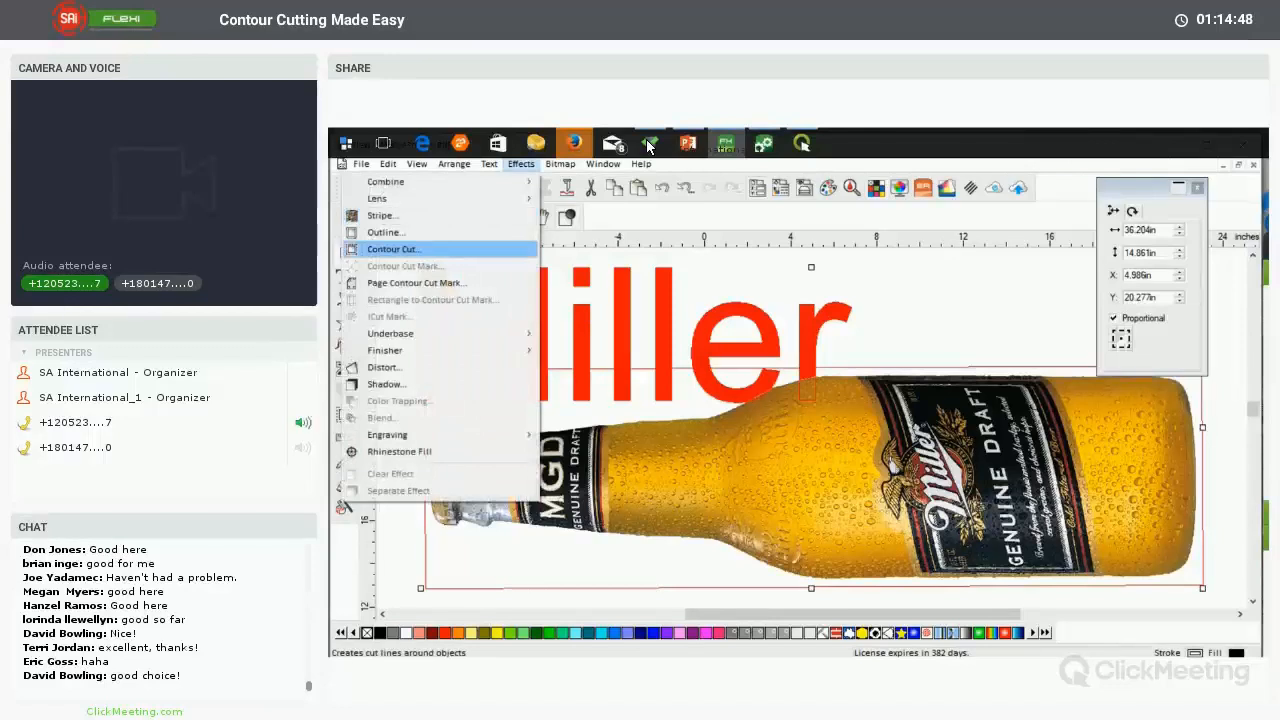
click(440, 250)
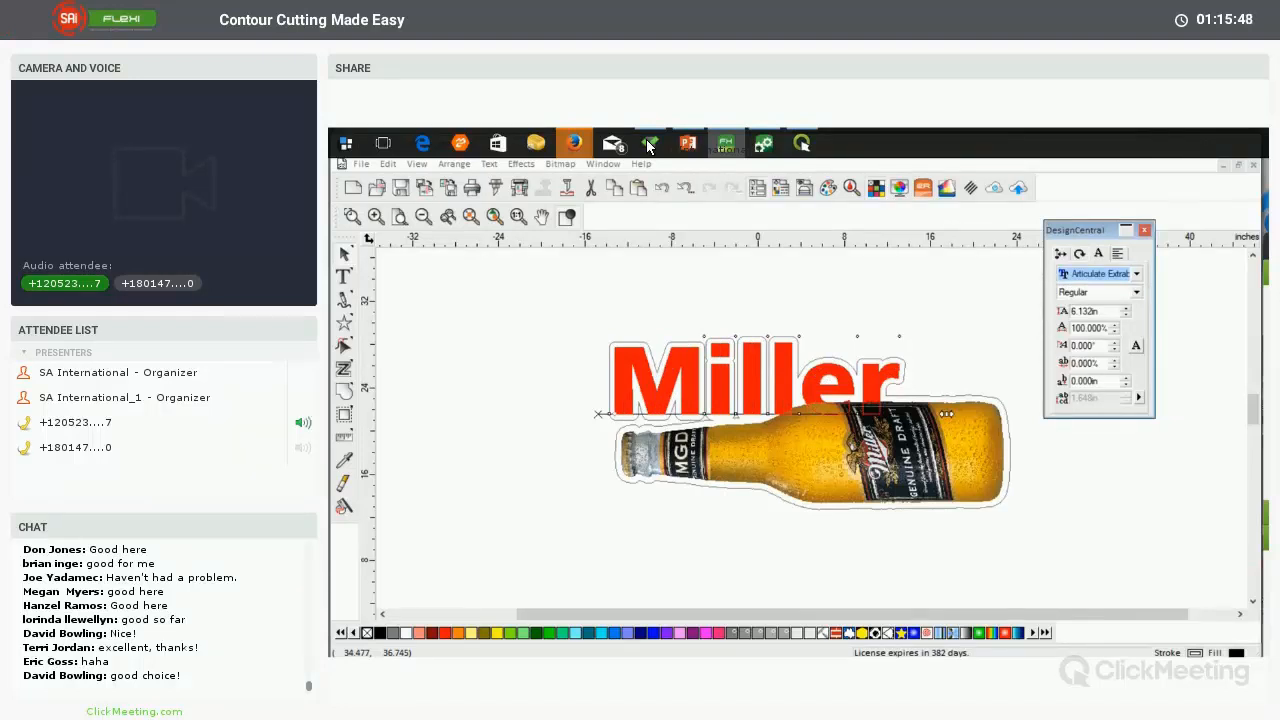
Change the font of the "Miller" text to Bauhaus 93
key(alt+Down)
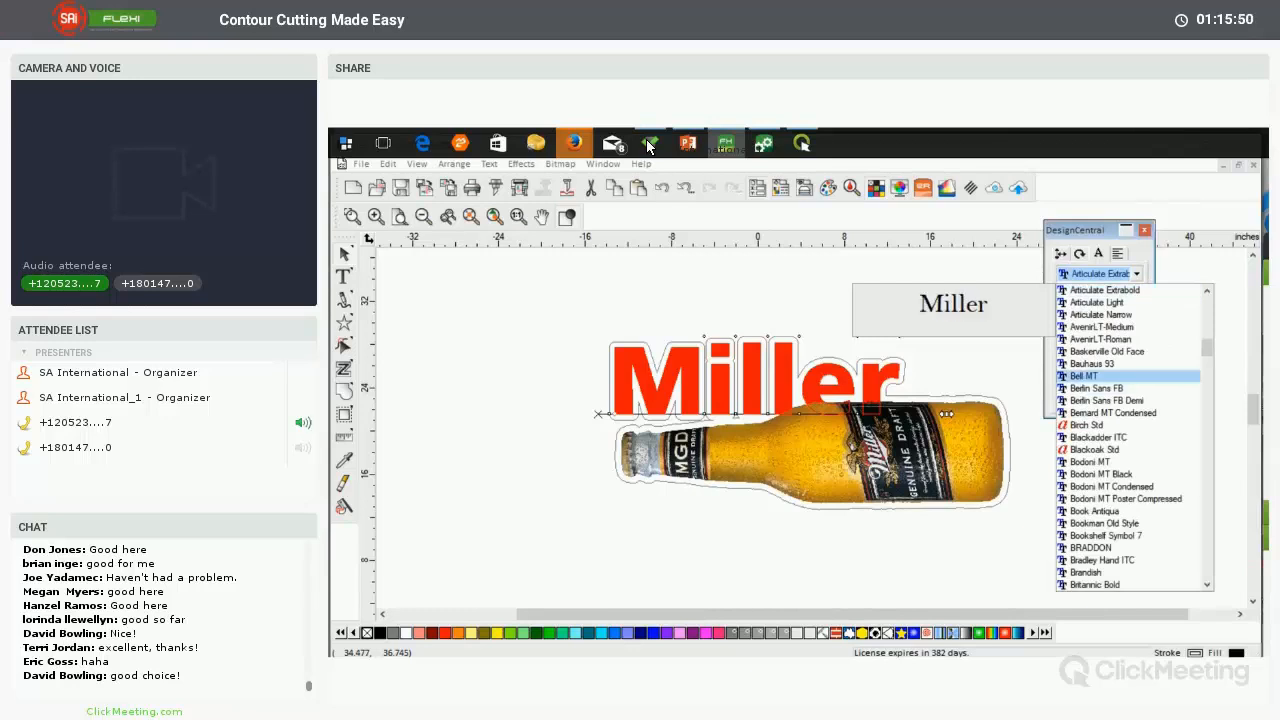
key(Up)
key(Return)
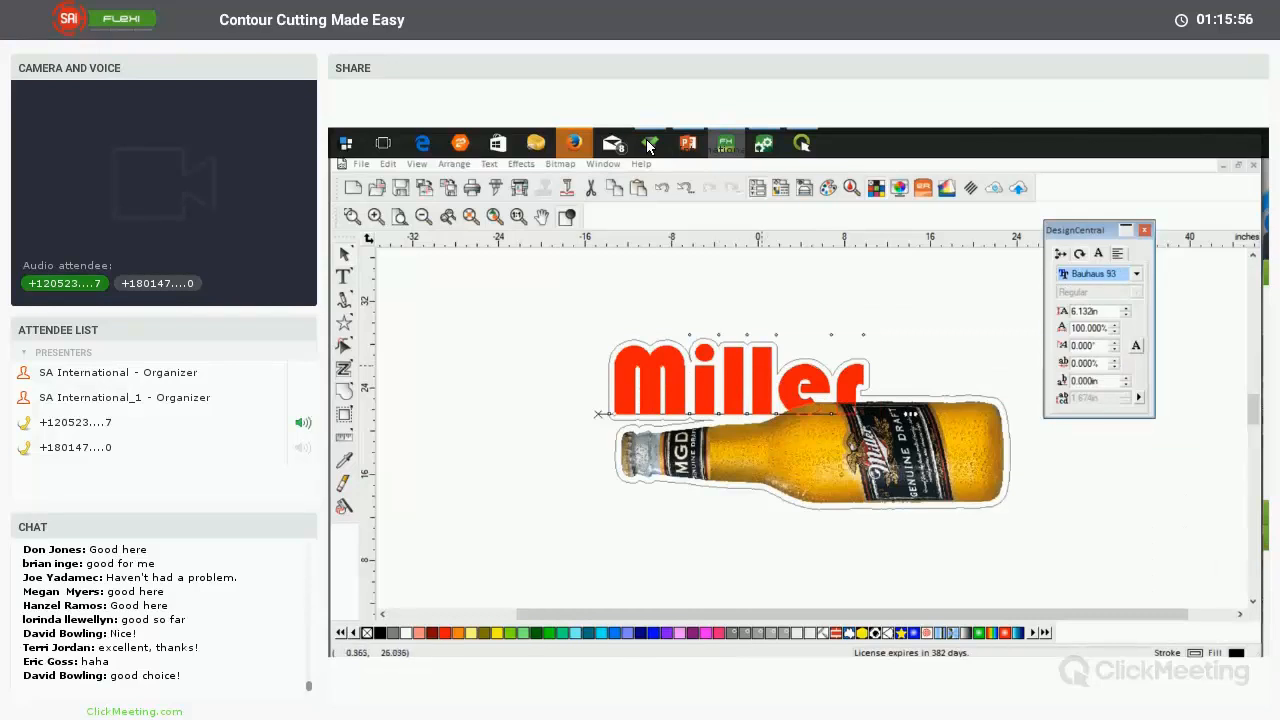
Move the "Miller" text below the bottle's neck so that it overlaps the lower edge of the bottle
drag(761, 366, 700, 487)
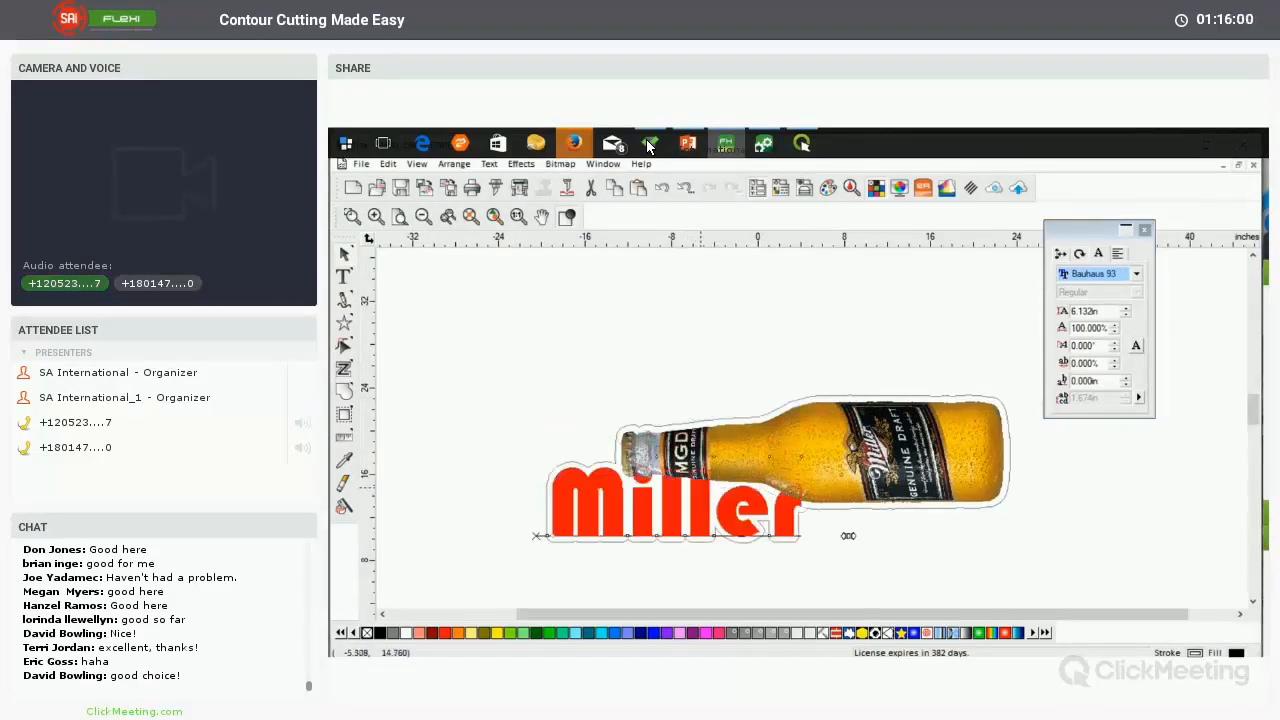
scroll(790, 430, down, 1)
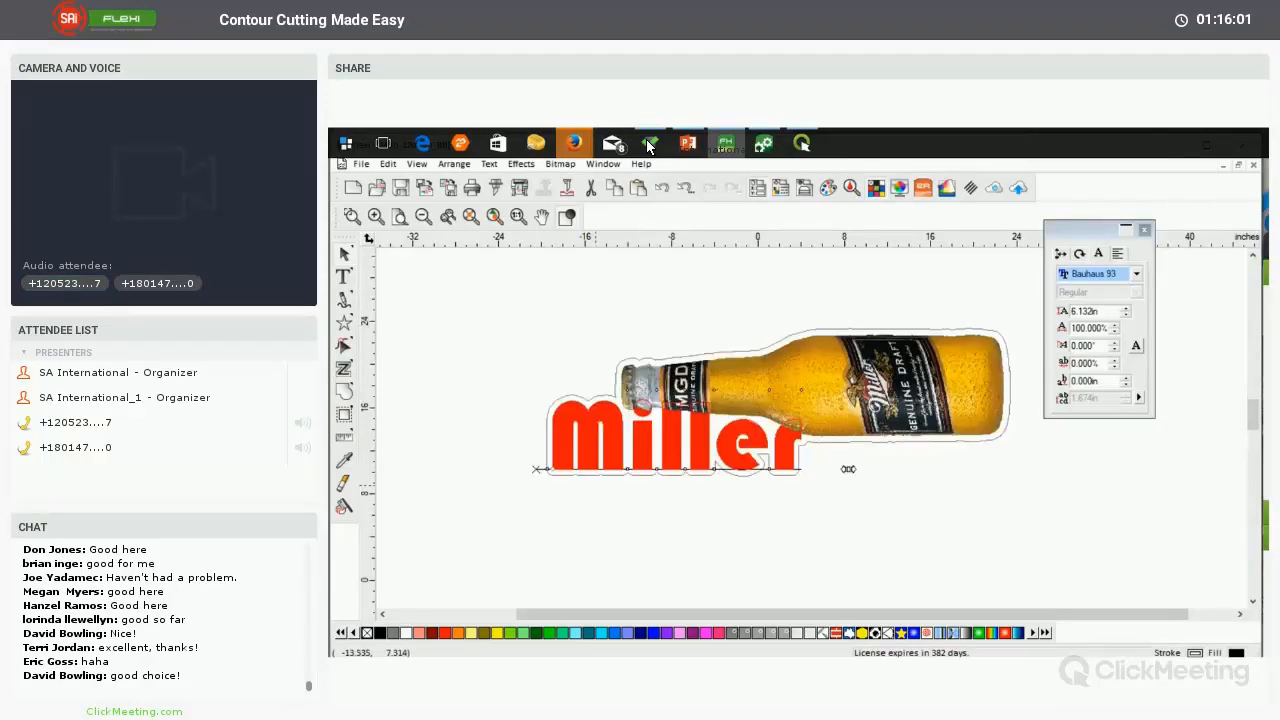
click(933, 510)
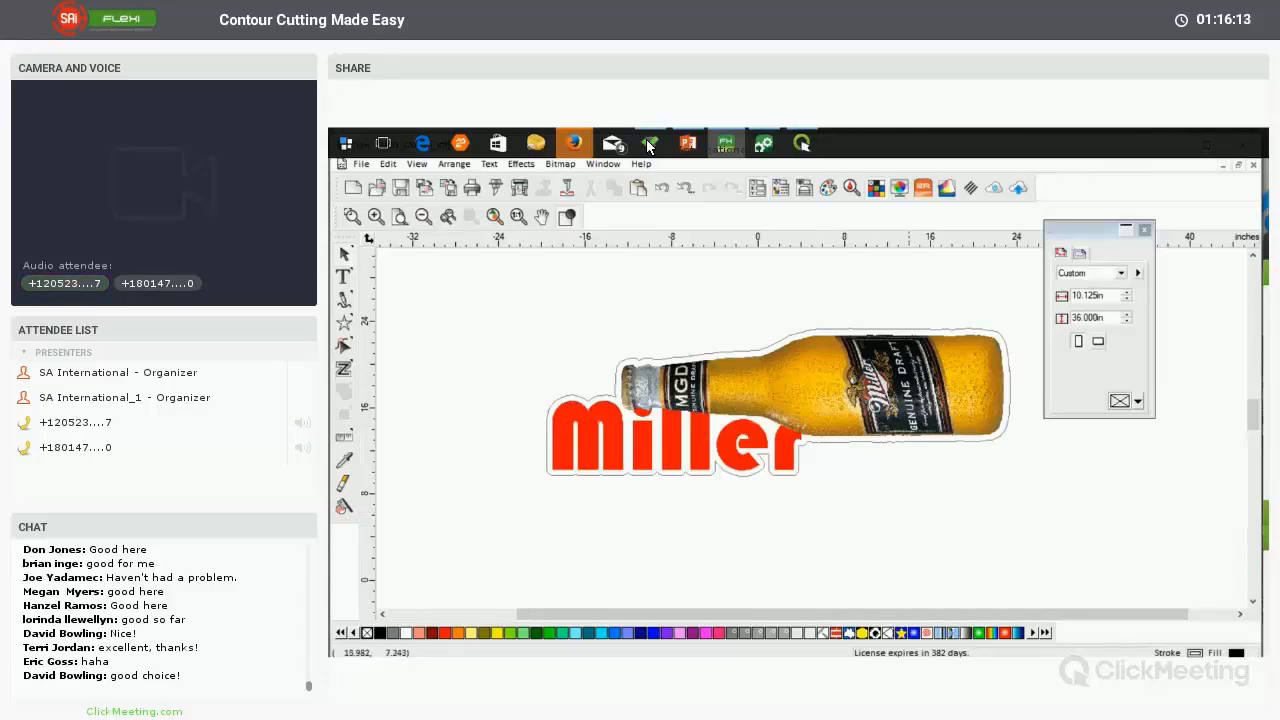
Add a second contour cut around the whole text-and-bottle artwork with a dashed line and a 0.554 in offset
key(ctrl+a)
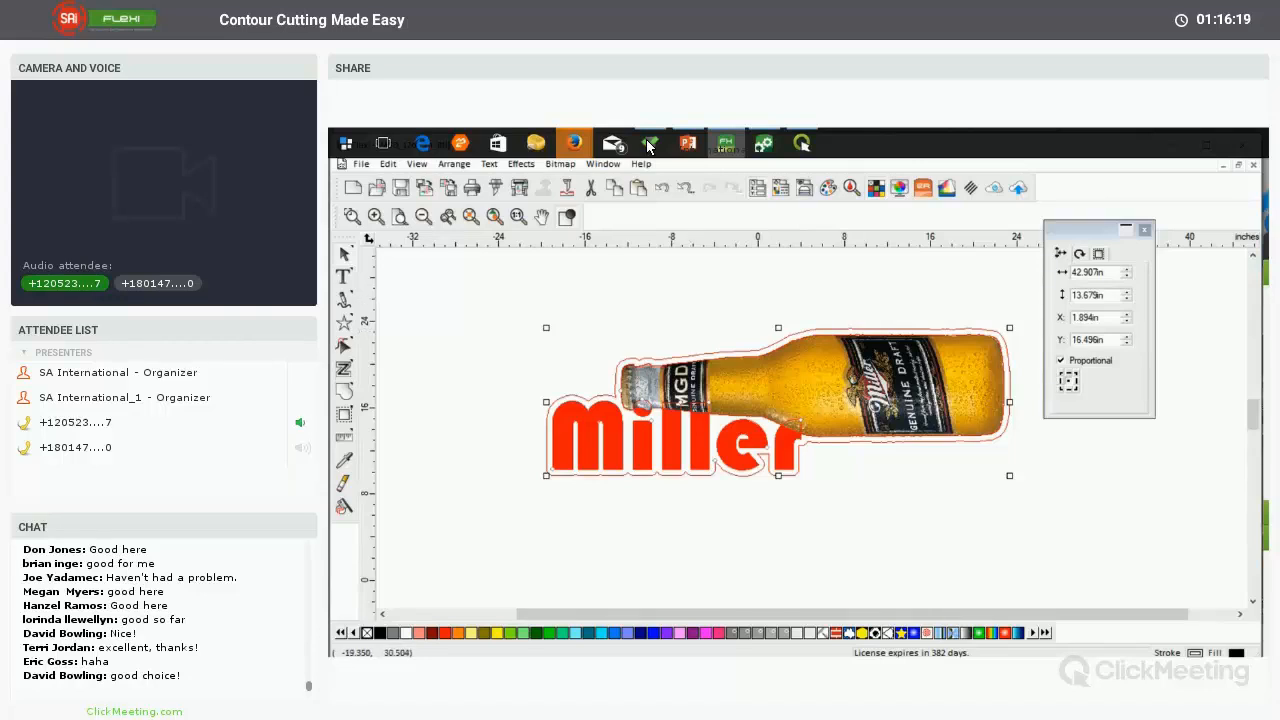
click(520, 164)
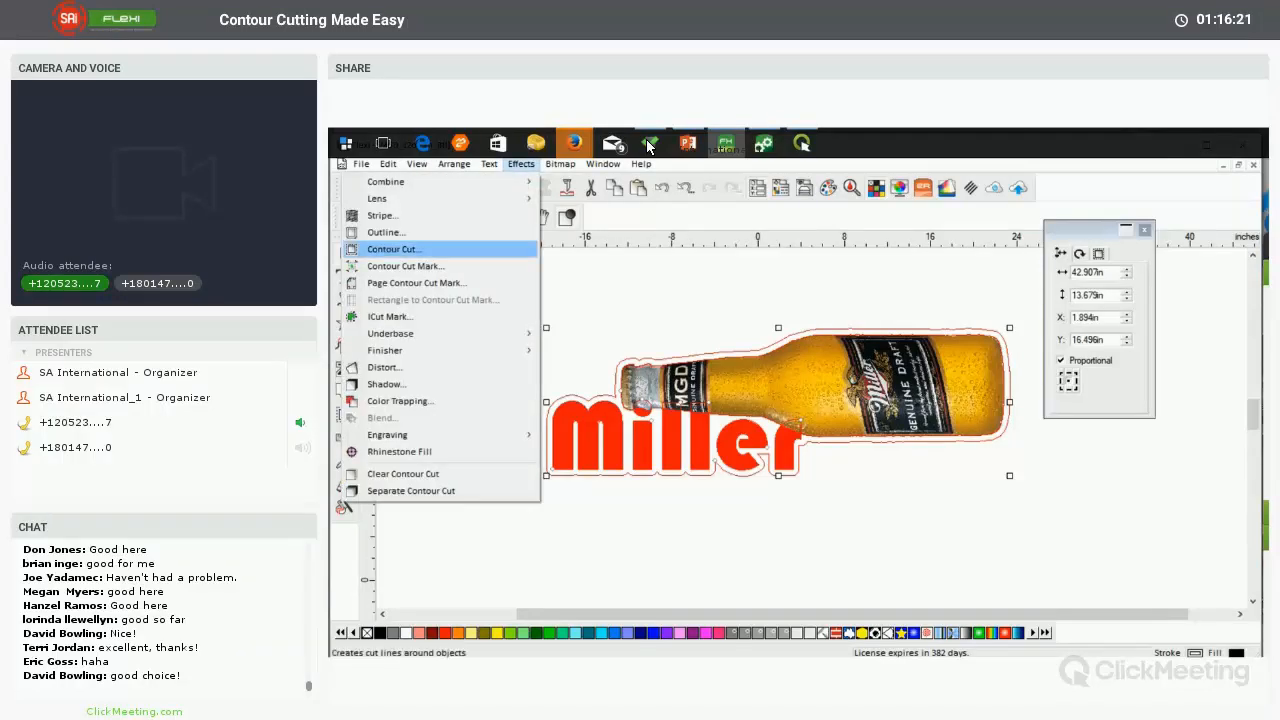
click(392, 249)
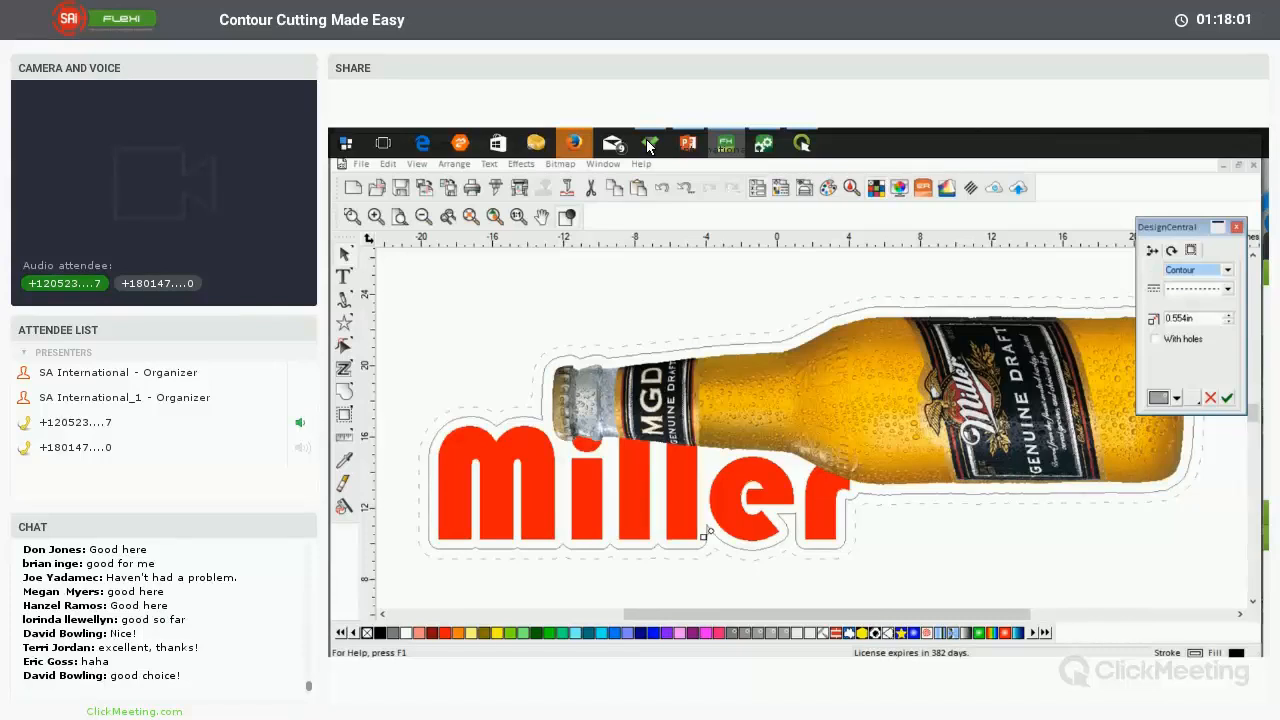
key(Escape)
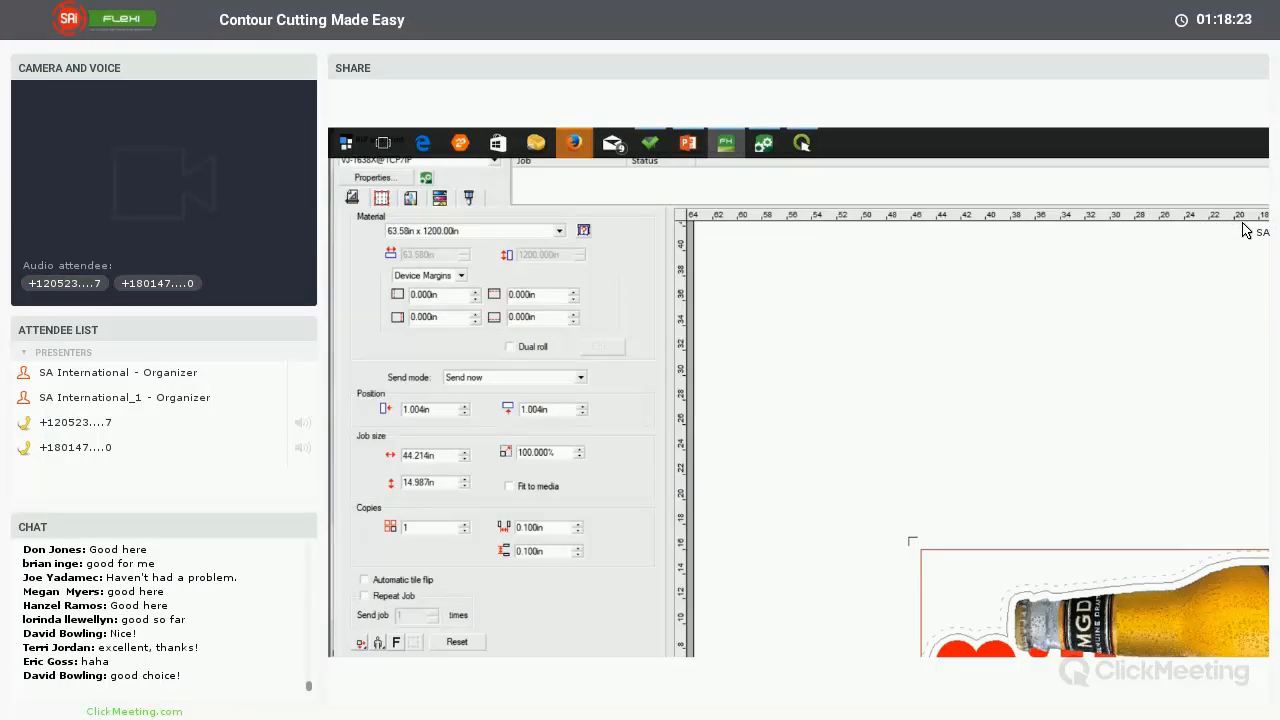
Position the job at about 15.8 in and 21.3 in on the material in the print setup, and show its cutting options
key(Escape)
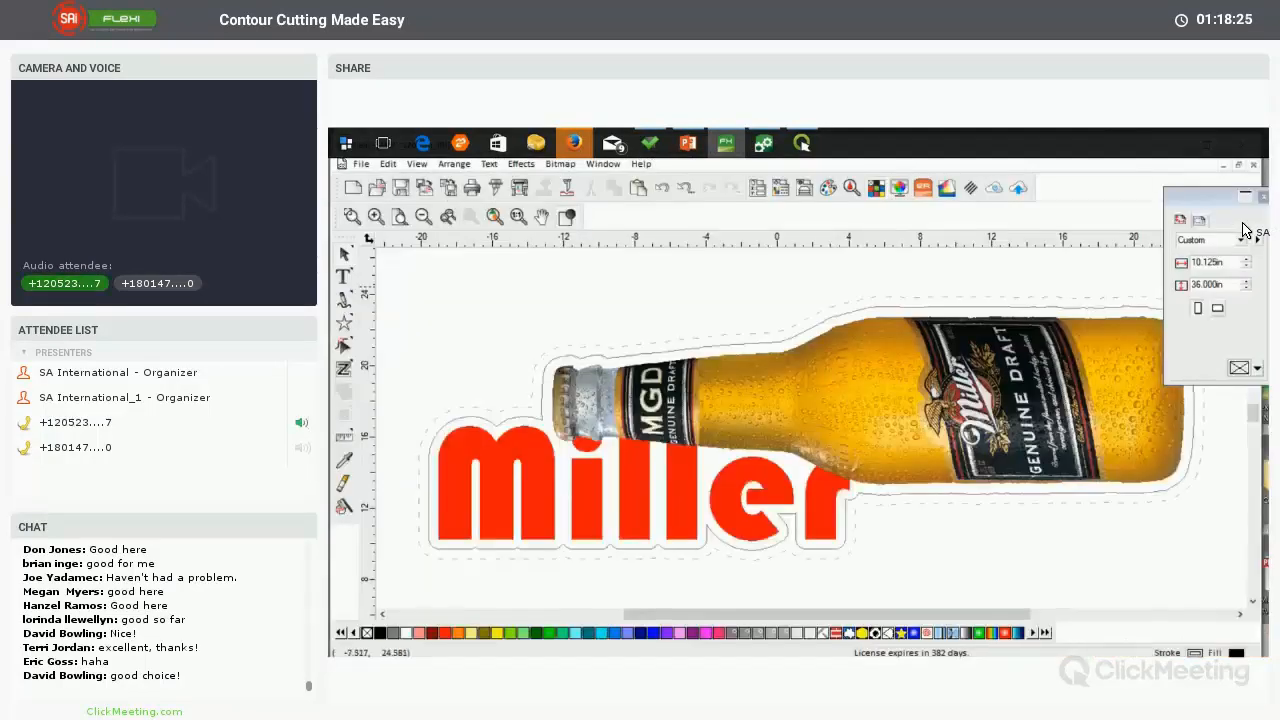
key(ctrl+p)
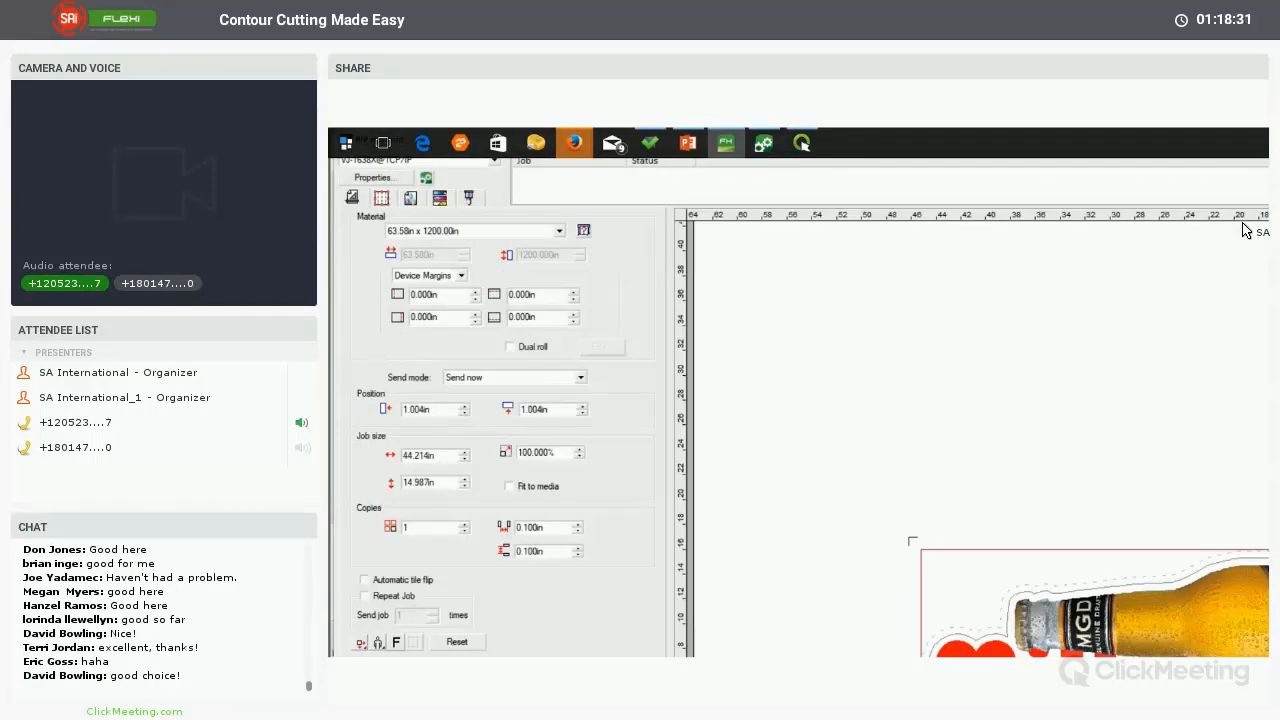
drag(1243, 230, 924, 506)
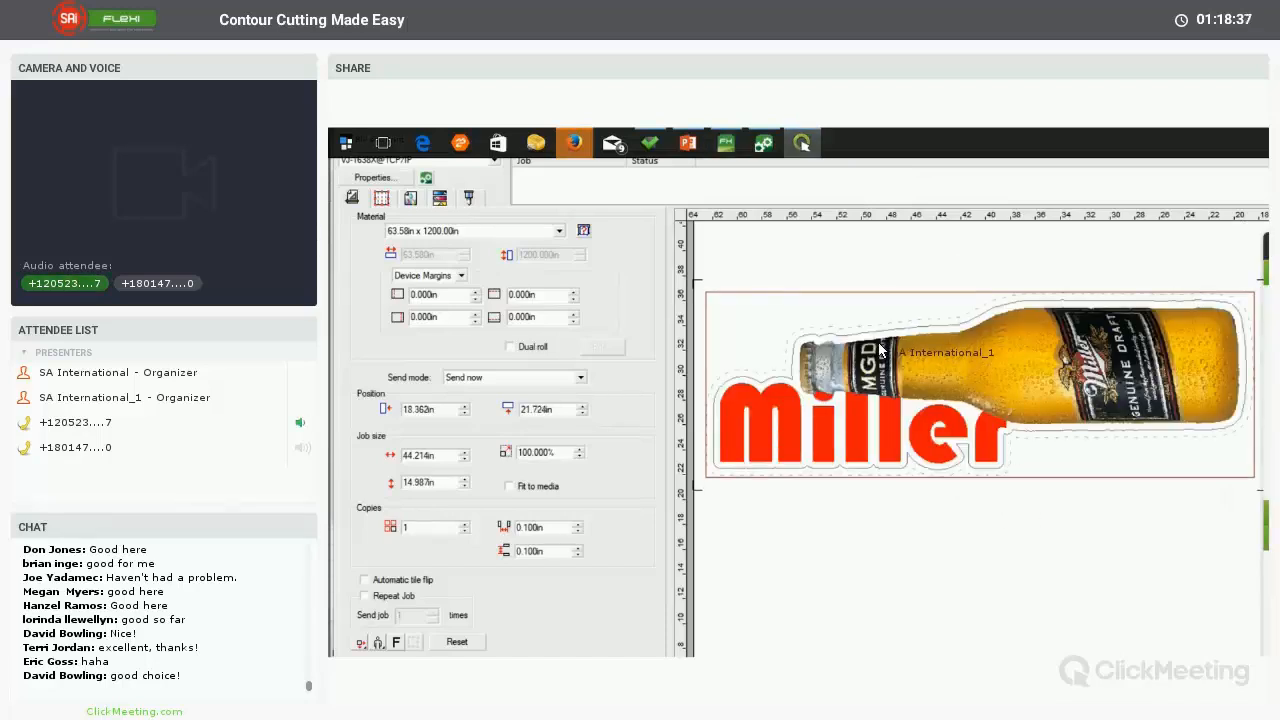
drag(876, 352, 880, 349)
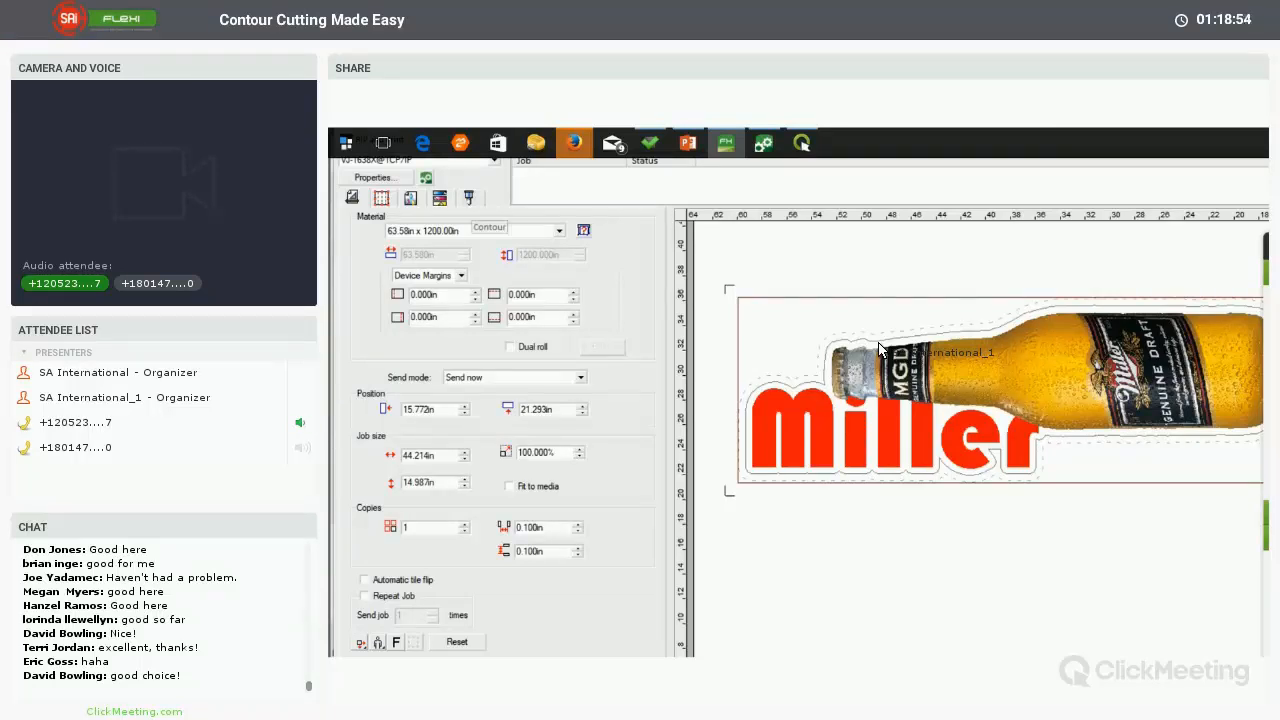
click(468, 197)
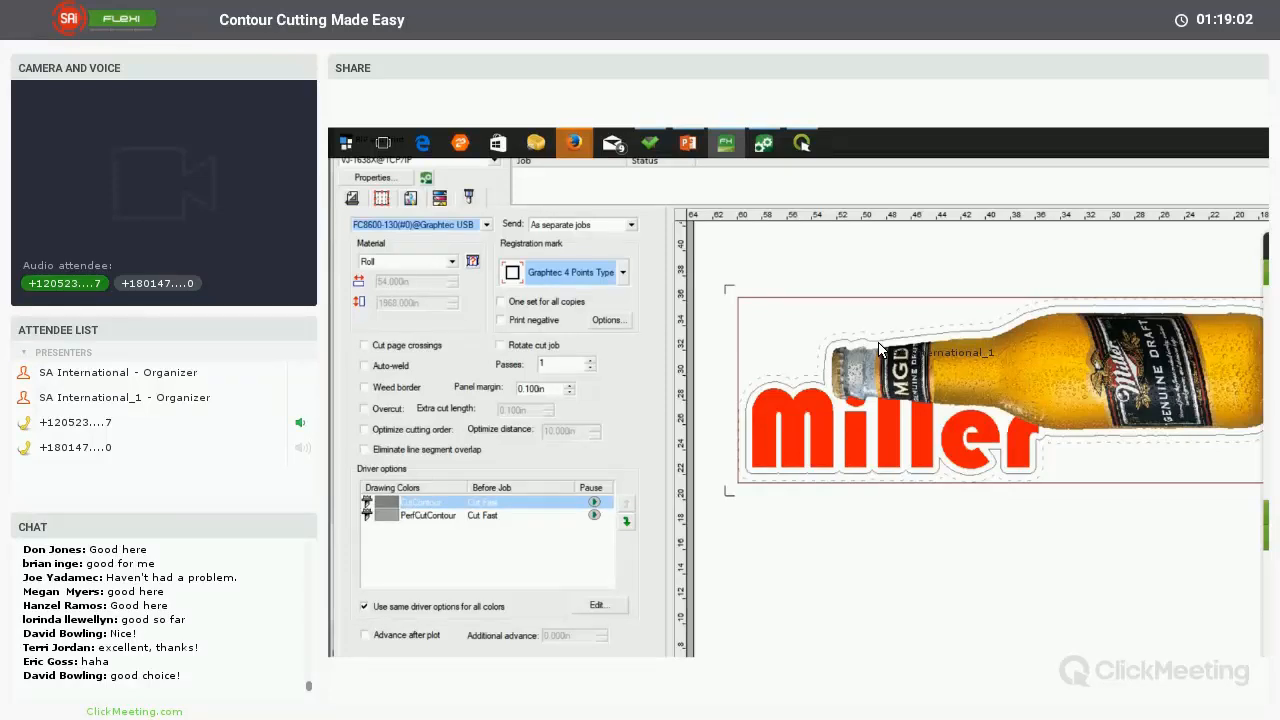
Switch the cutting device to TITAN3 68@COM1 and view the registration mark types it offers
click(486, 224)
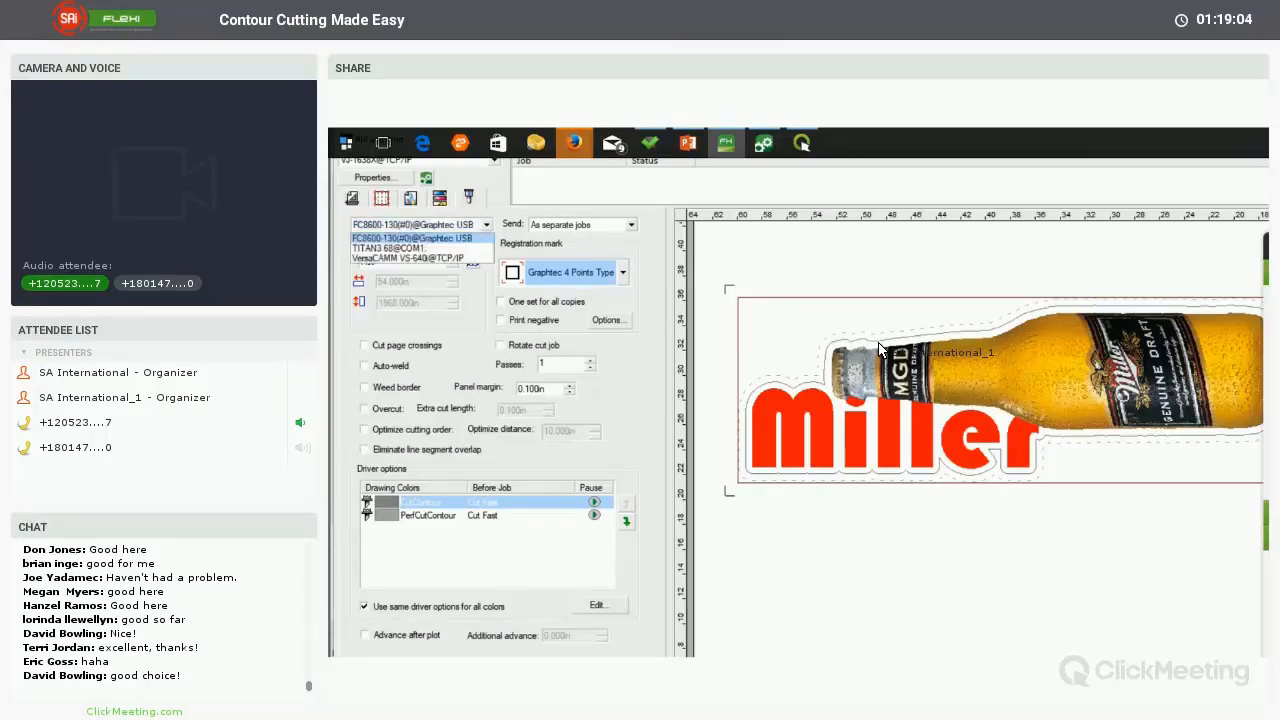
key(Return)
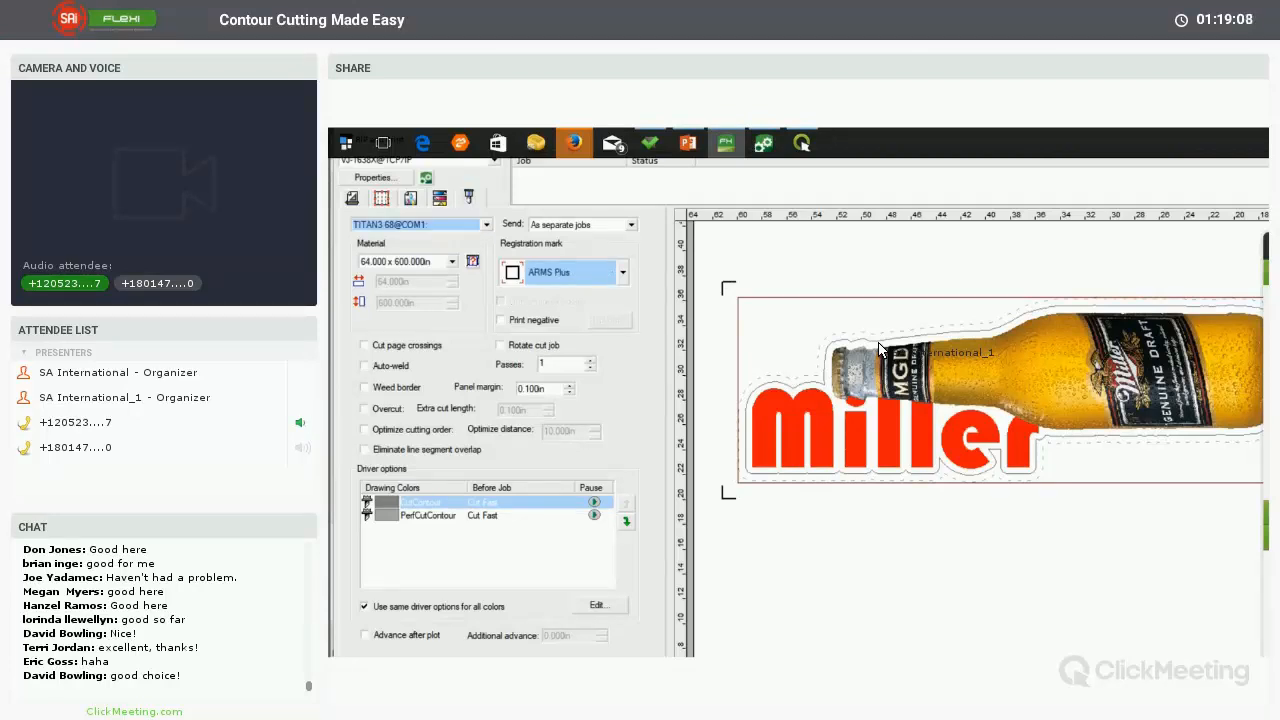
click(622, 272)
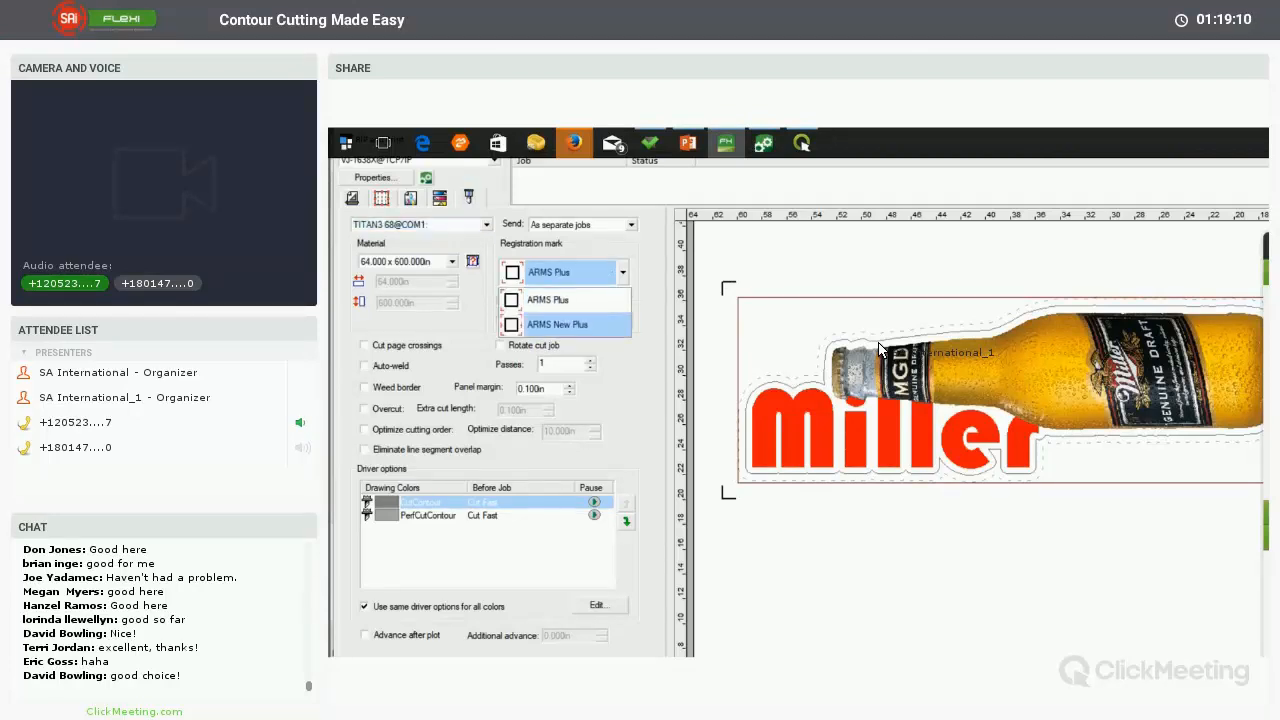
key(Escape)
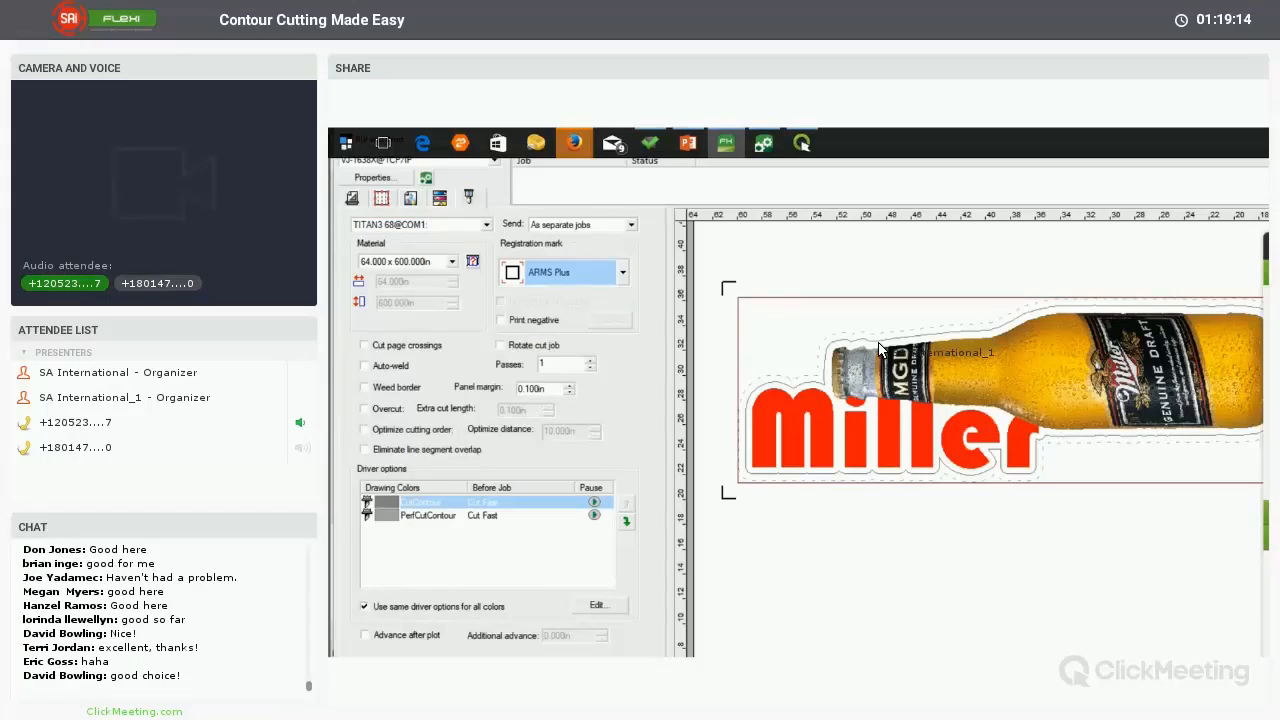
key(alt+Down)
key(Down)
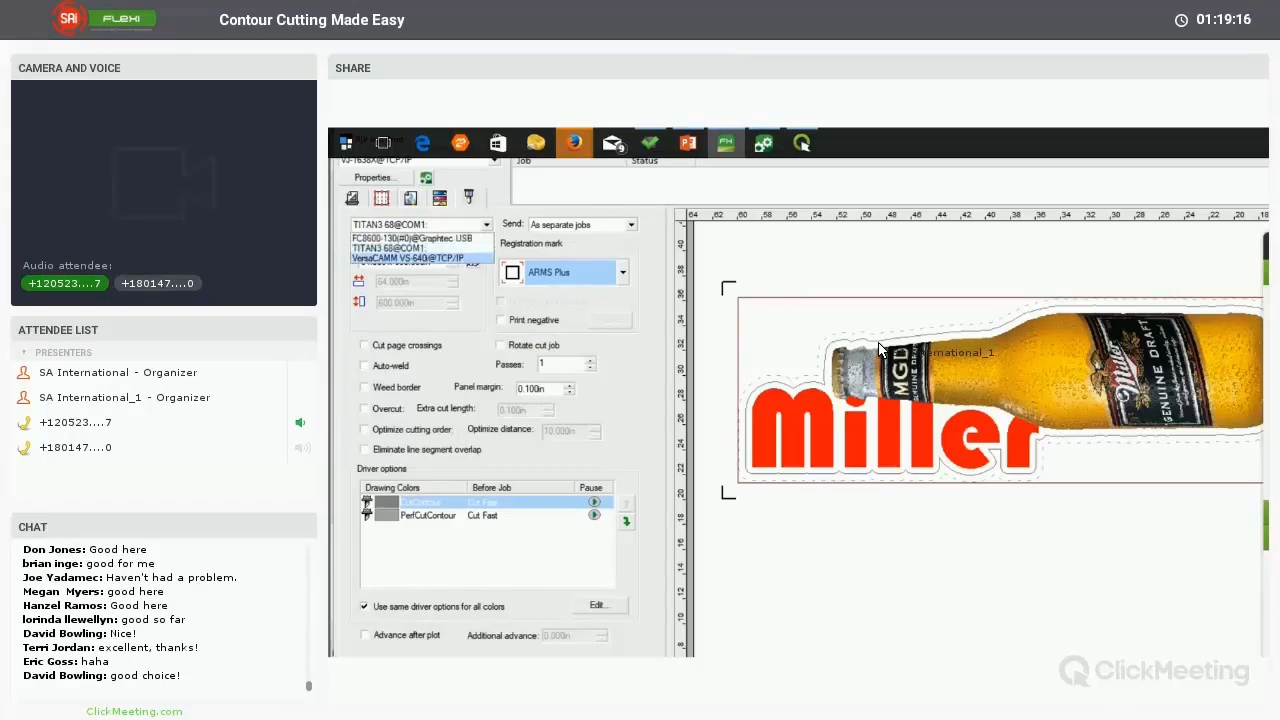
key(Return)
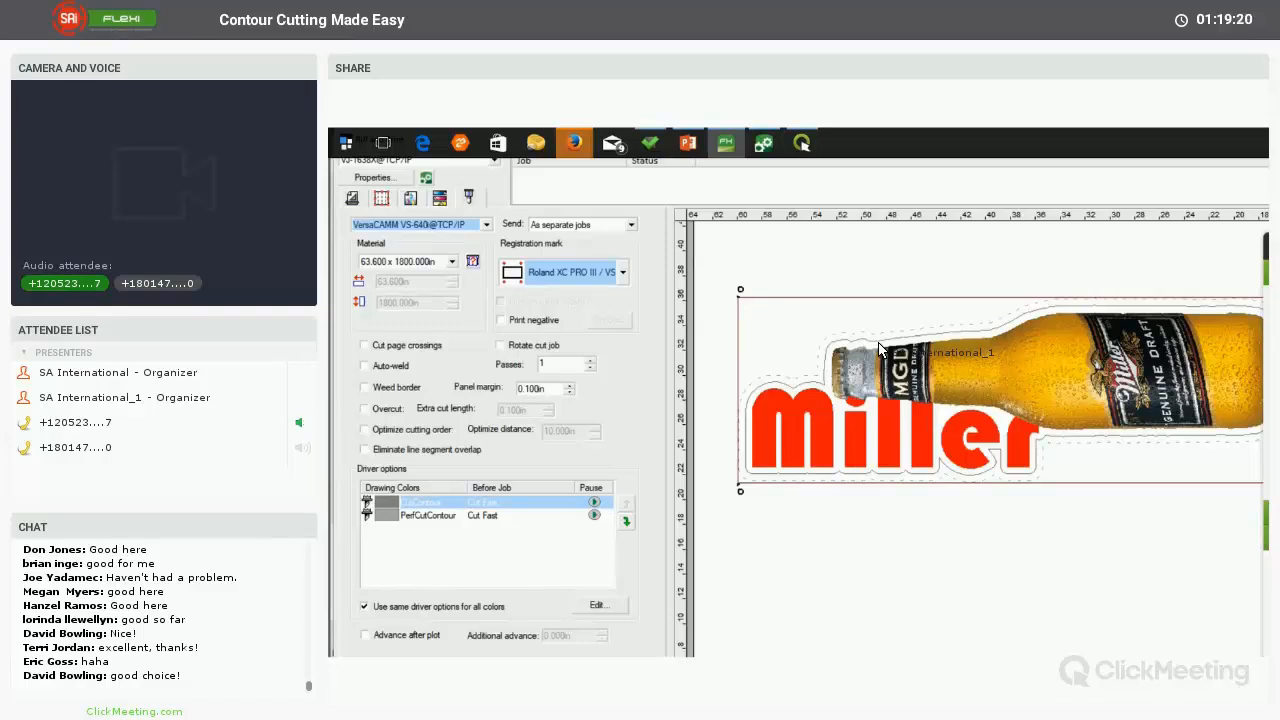
key(alt+Down)
key(Up)
key(Return)
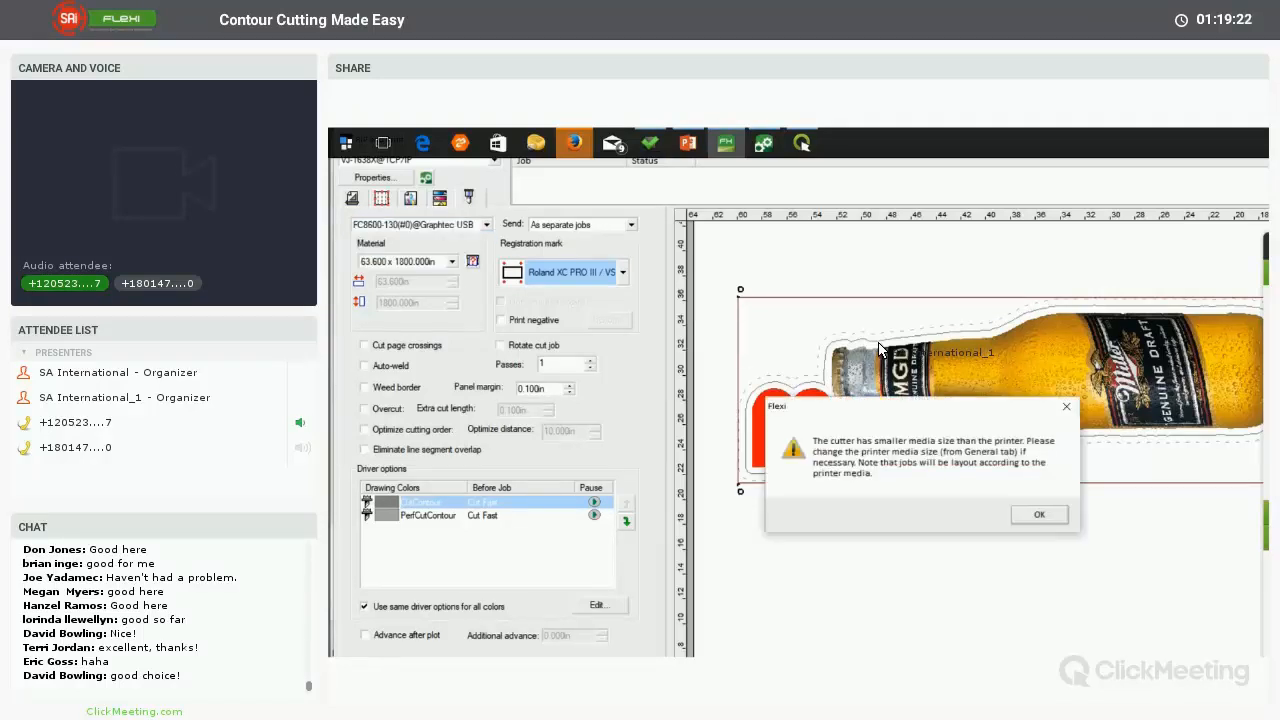
key(Return)
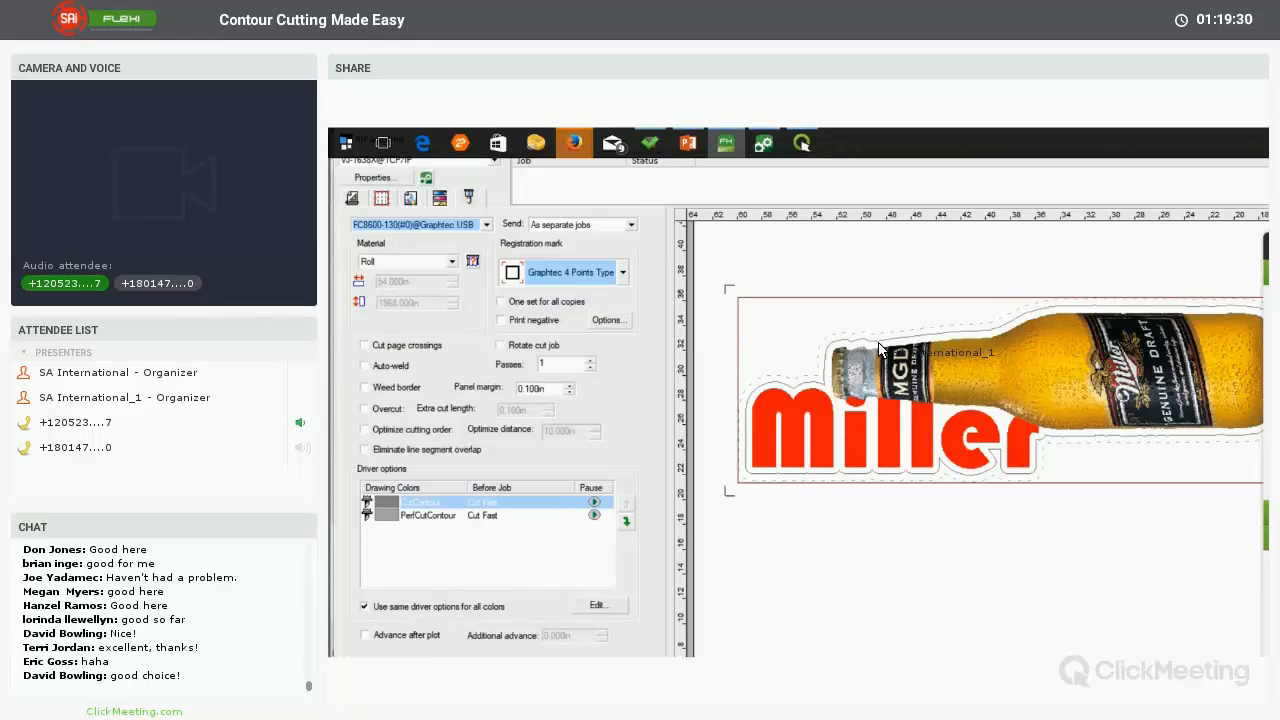
Reduce the mark length and margin of the Graphtec 4 Points Type registration marks
click(609, 320)
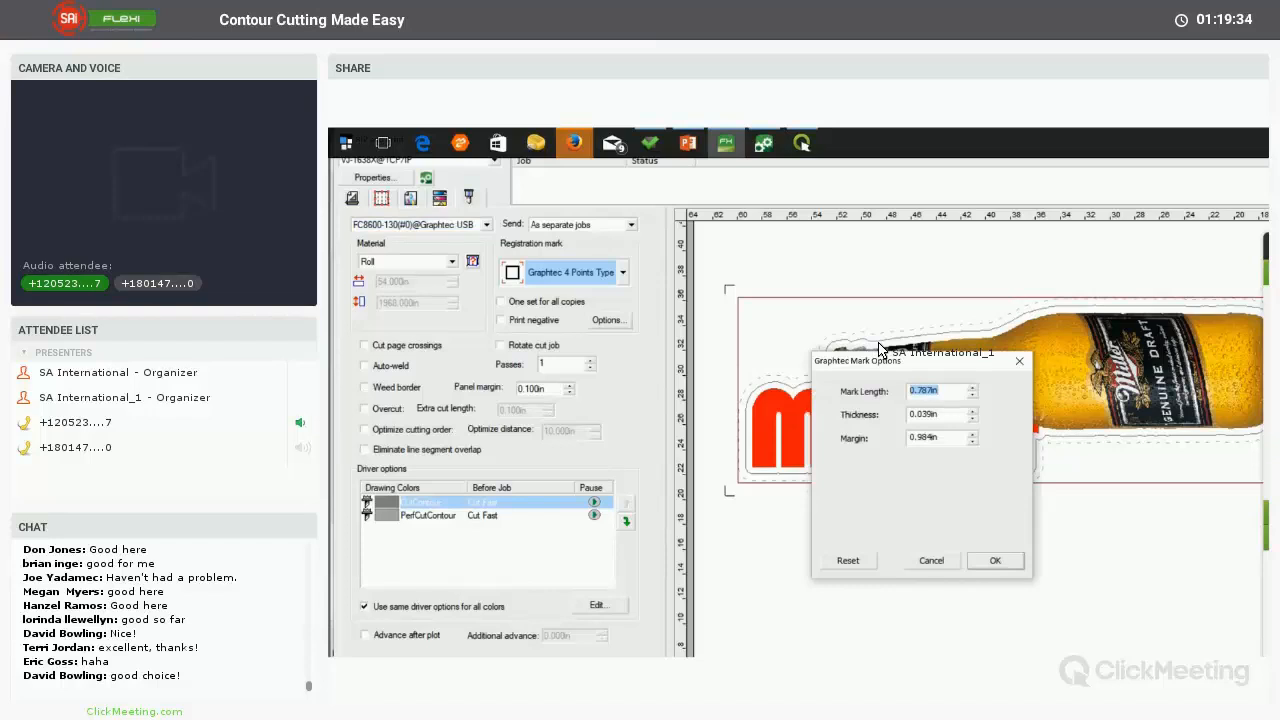
drag(879, 360, 819, 265)
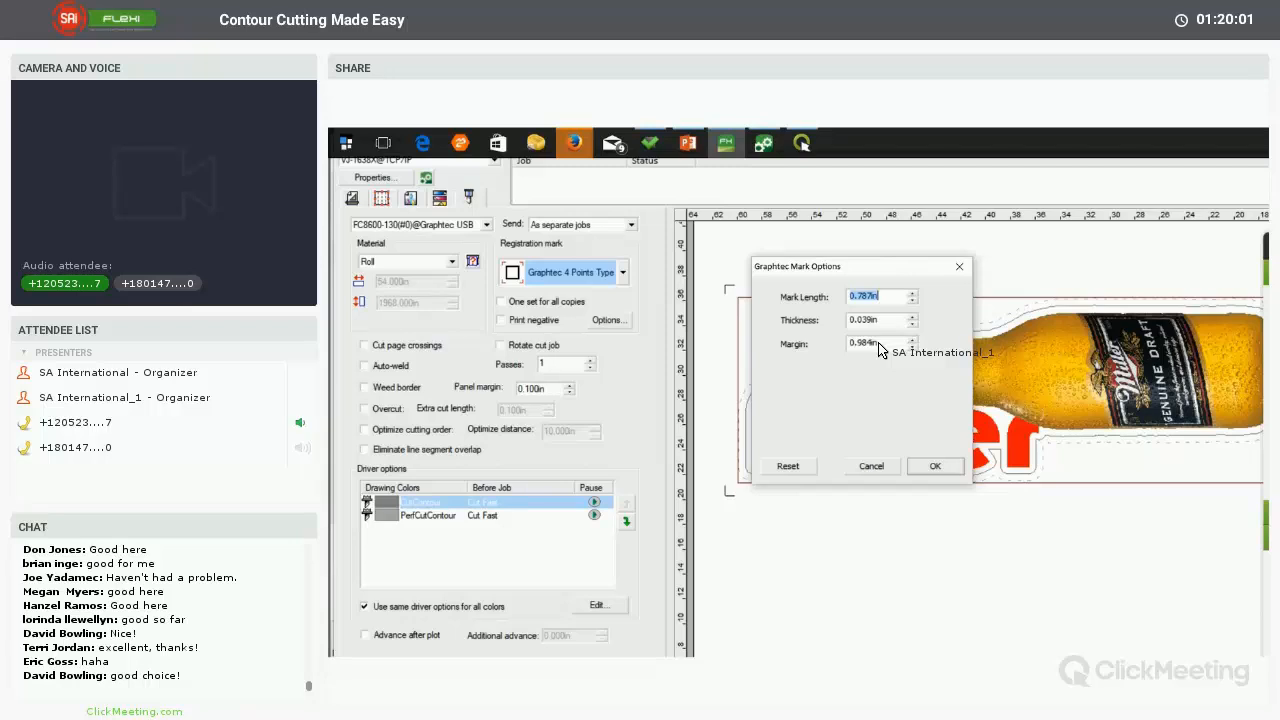
click(879, 343)
key(Tab)
key(Tab)
key(shift+Tab)
key(Return)
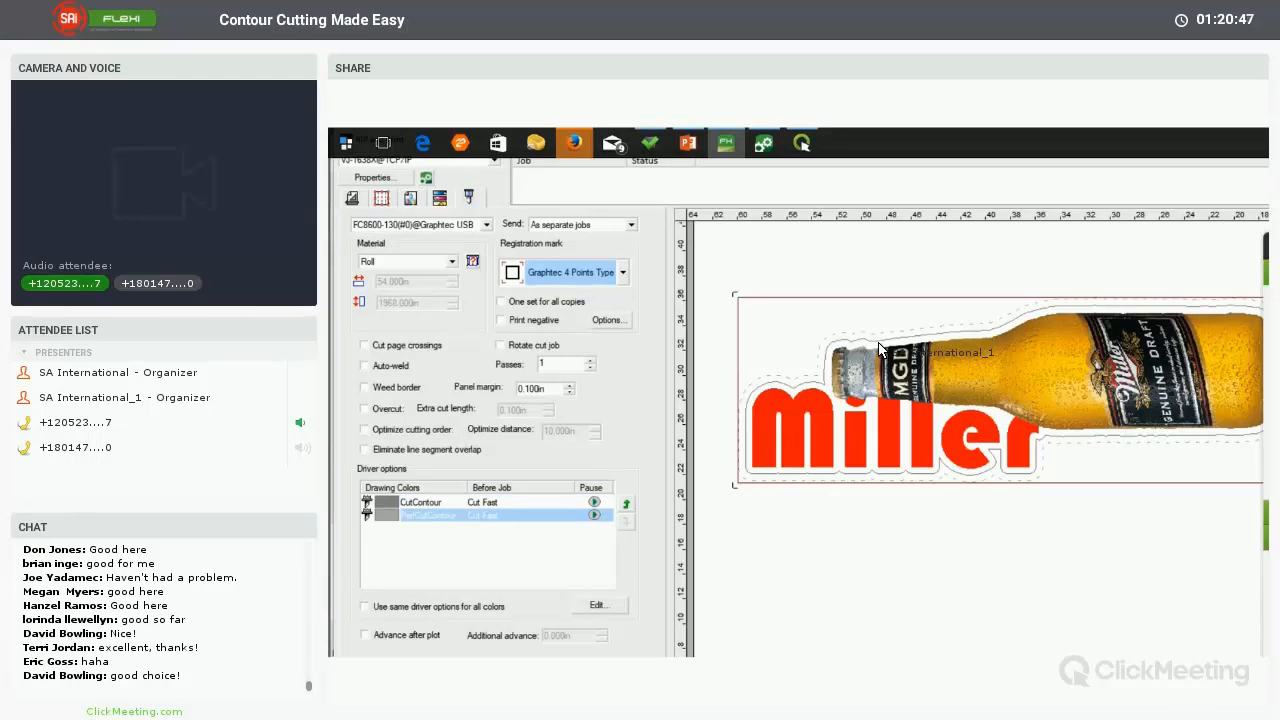
Choose the Cut Slow preset in the driver options of the PerfCutContour line
key(Up)
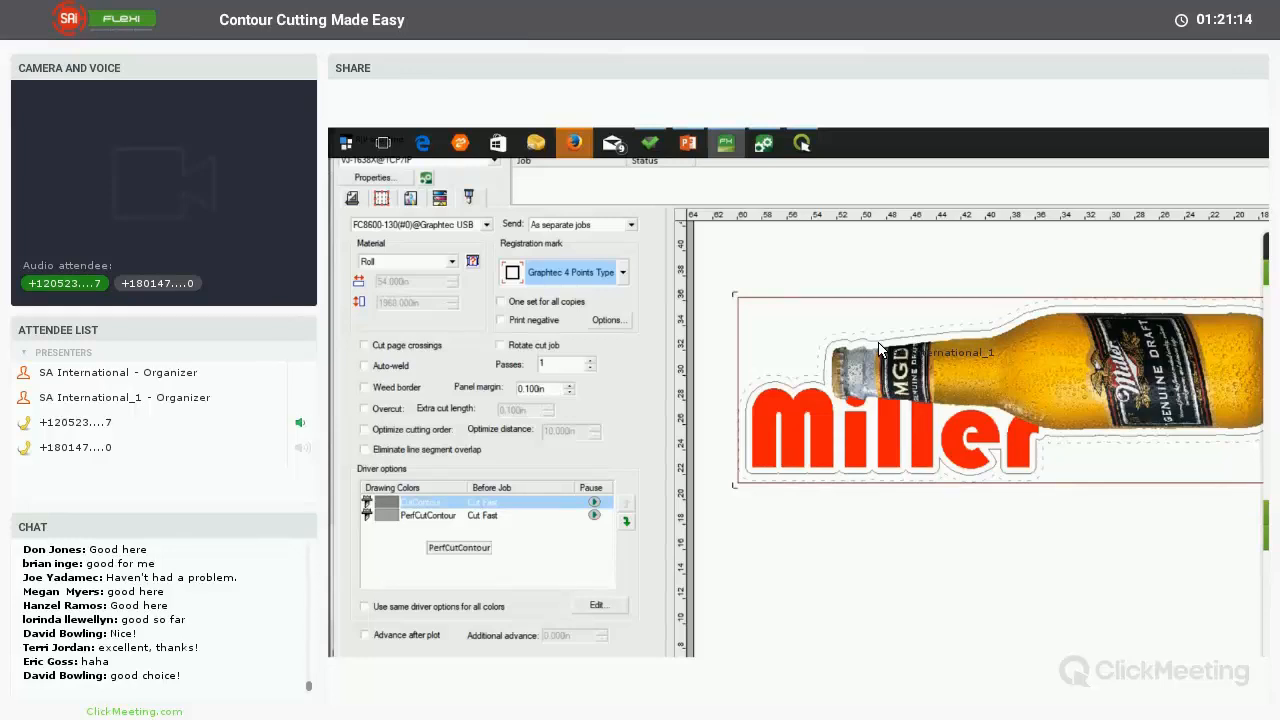
click(428, 515)
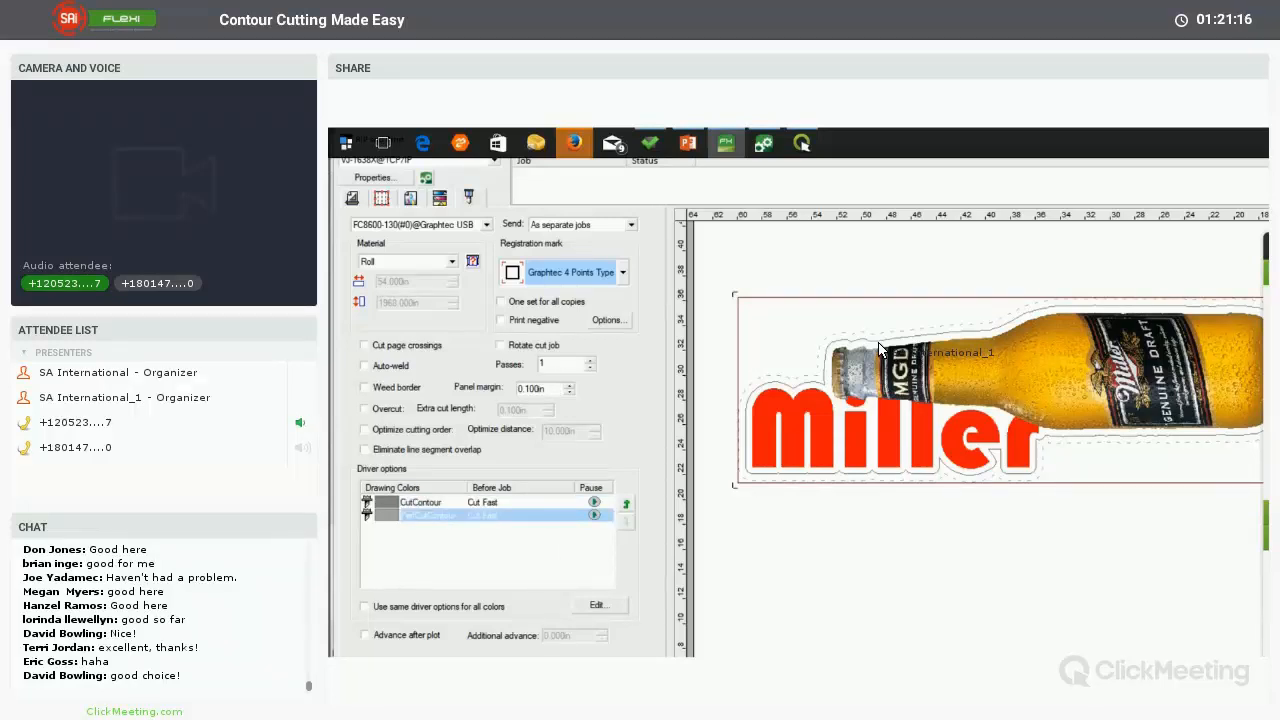
click(597, 605)
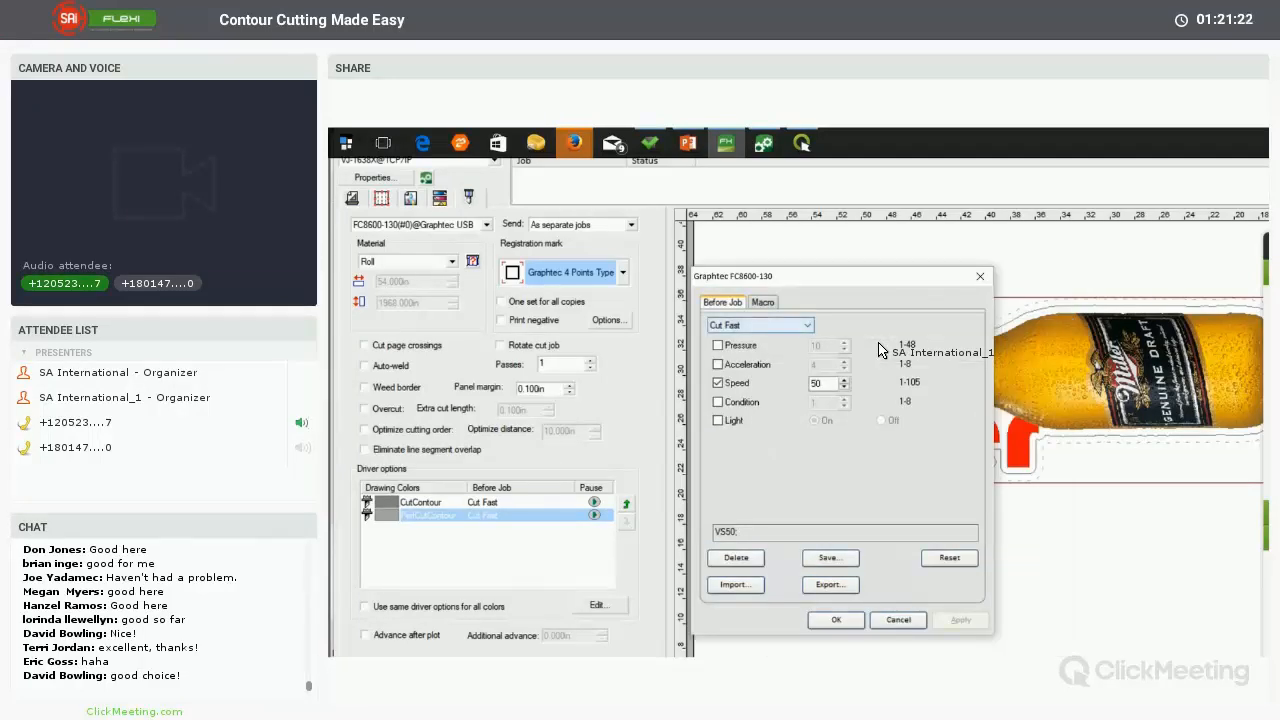
key(alt+Down)
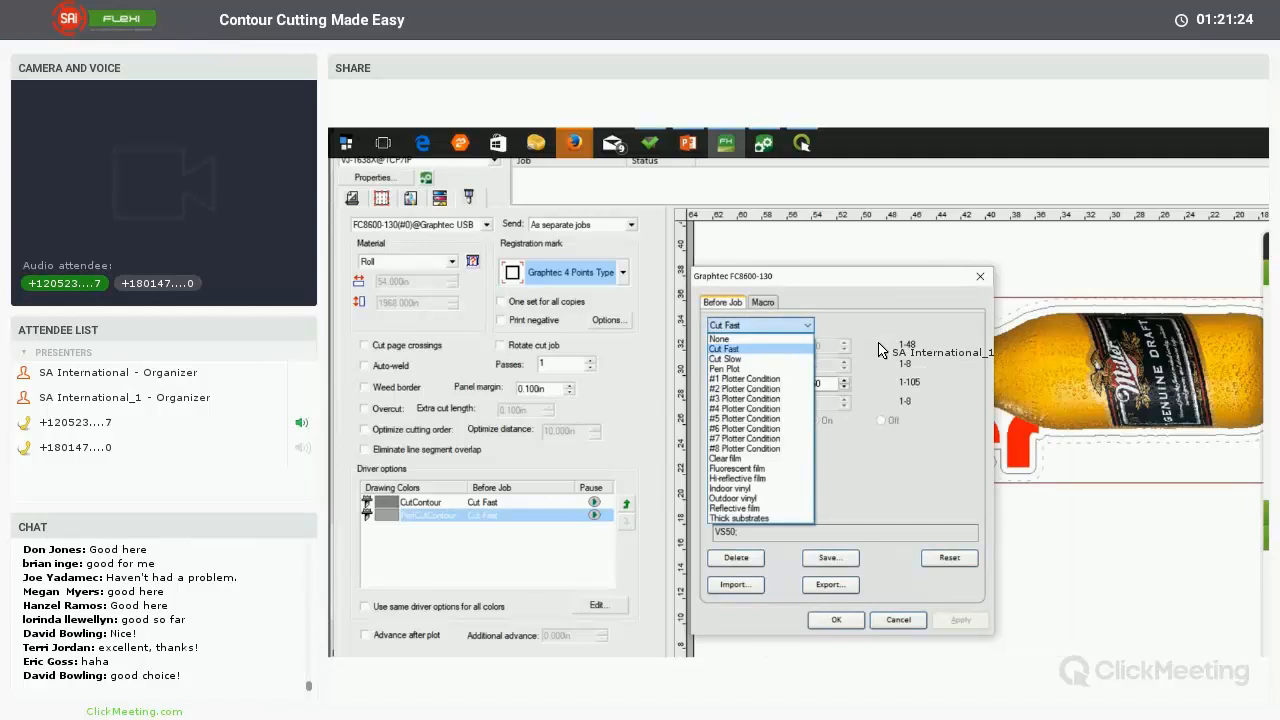
key(r)
key(Down)
key(h)
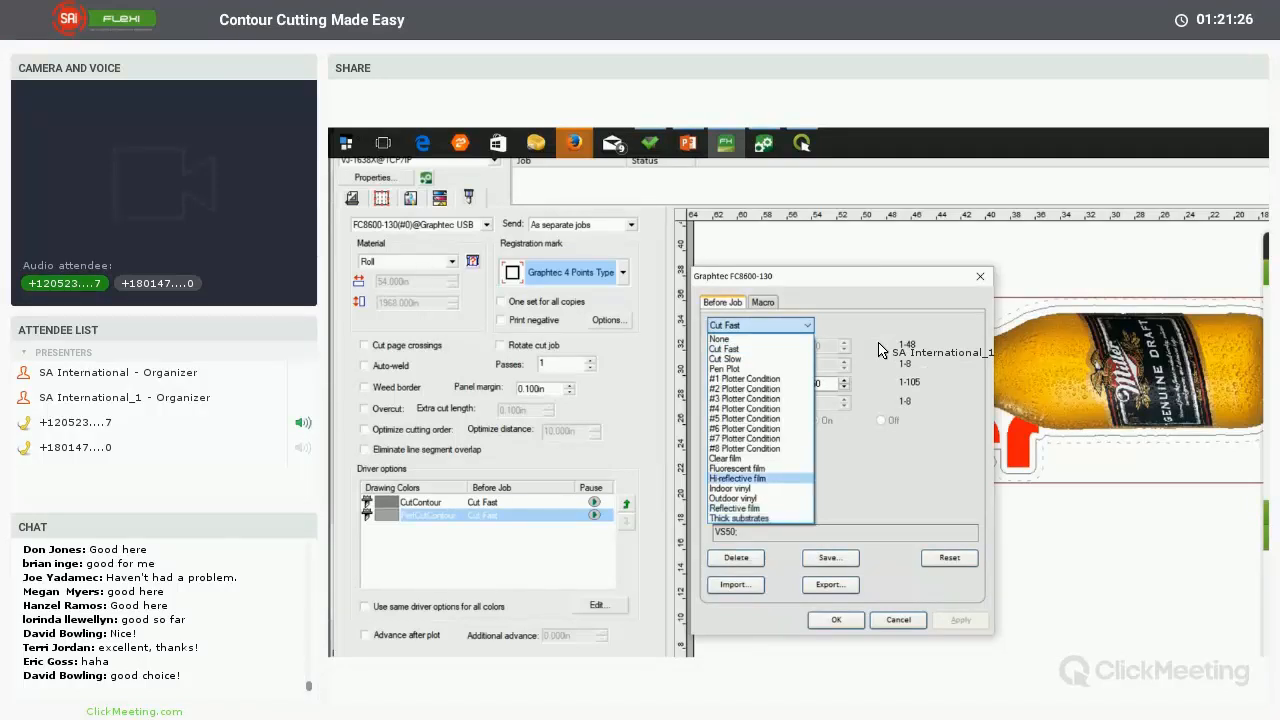
key(Up)
key(Up)
key(Up)
key(Up)
key(Up)
key(Up)
key(Up)
key(Up)
key(Up)
key(Up)
key(Up)
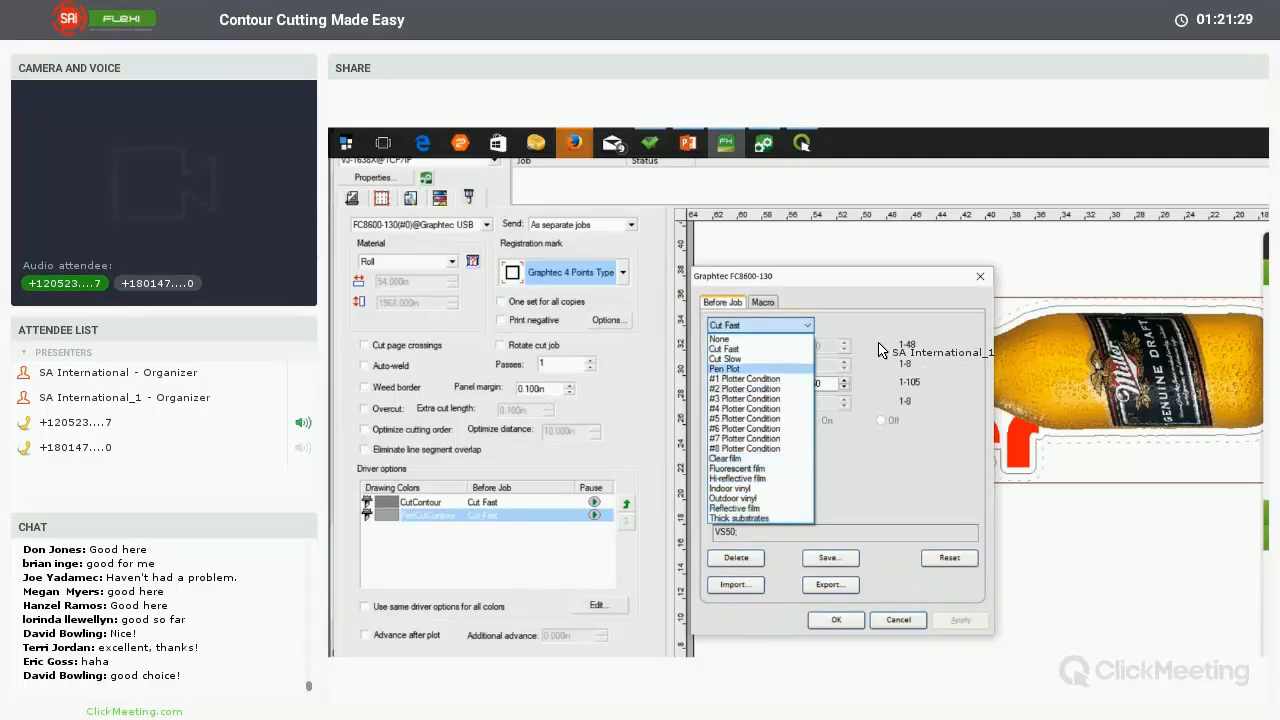
key(Up)
key(Up)
key(Down)
key(Return)
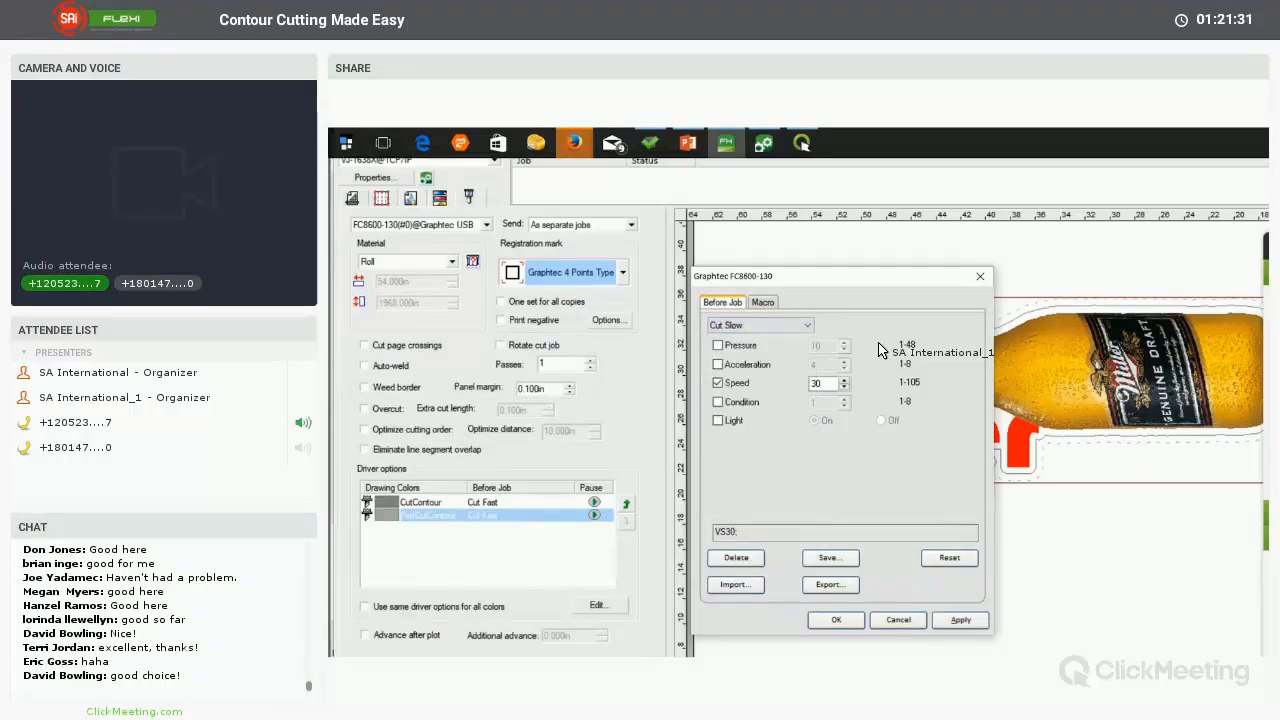
Enable the pressure setting for the PerfCutContour line, and discard the driver option changes
key(Tab)
key(space)
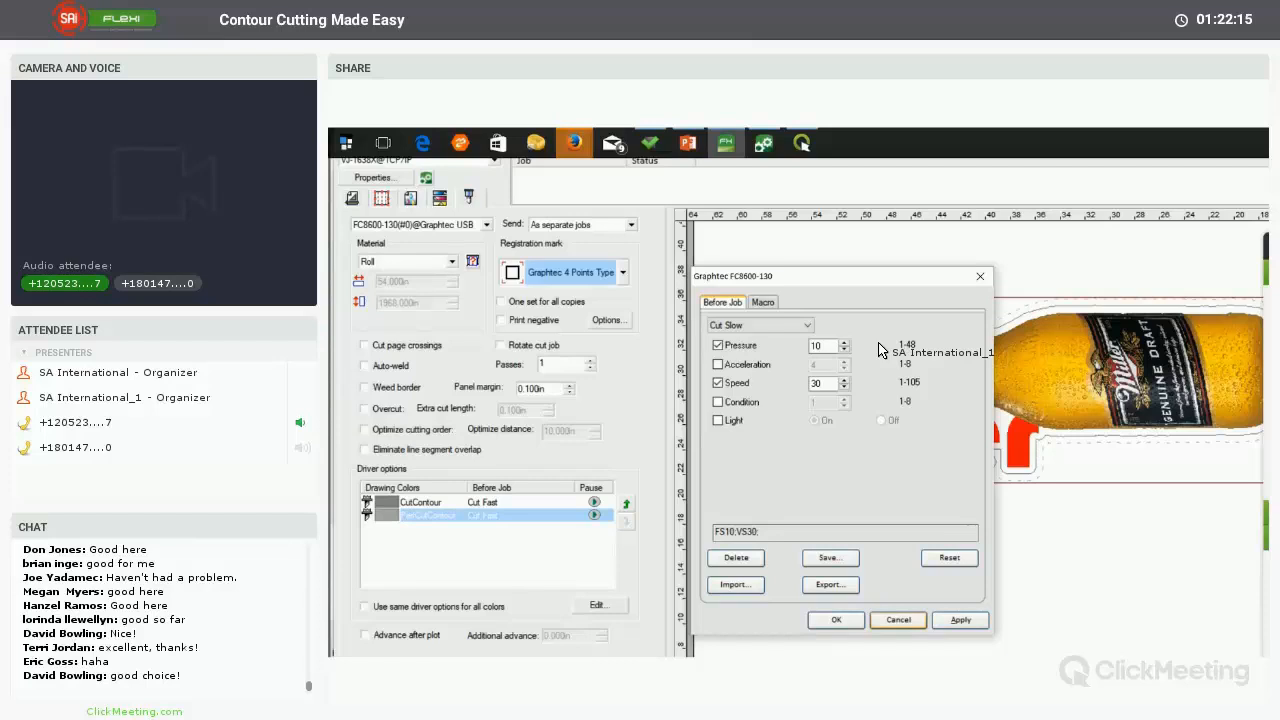
key(Escape)
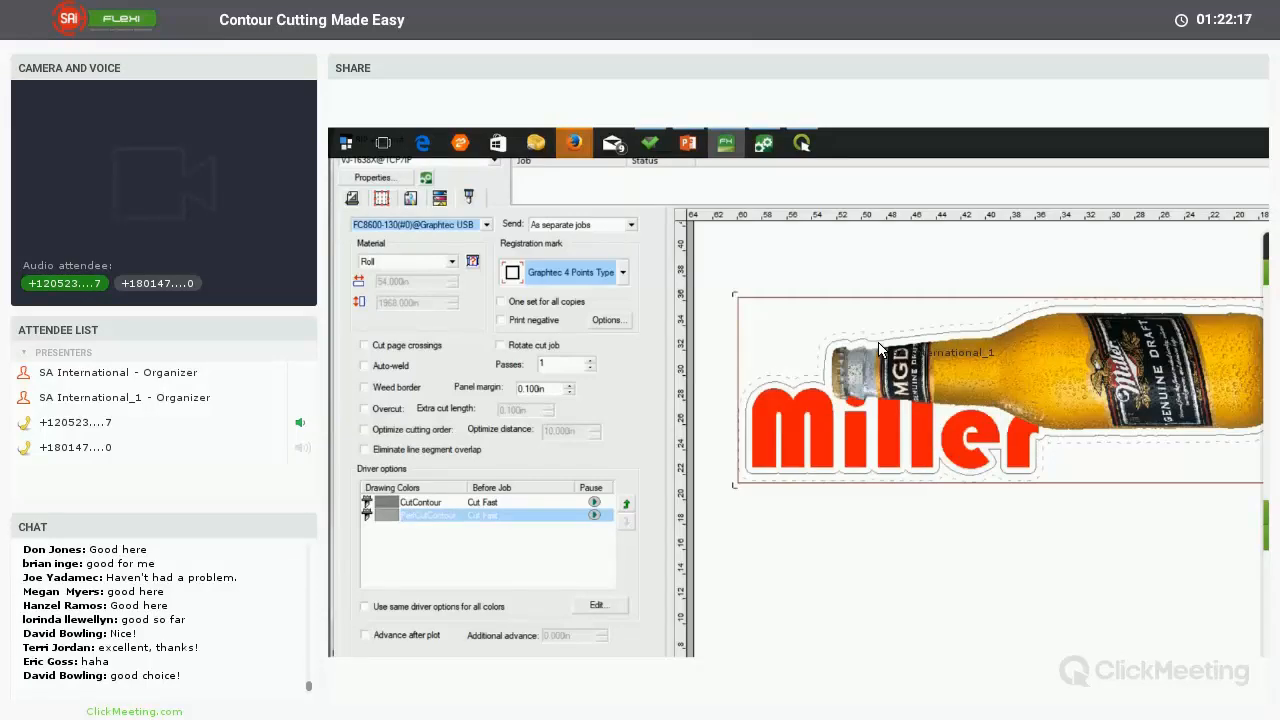
Leave the print setup and close the Miller bottle document without saving it
key(Escape)
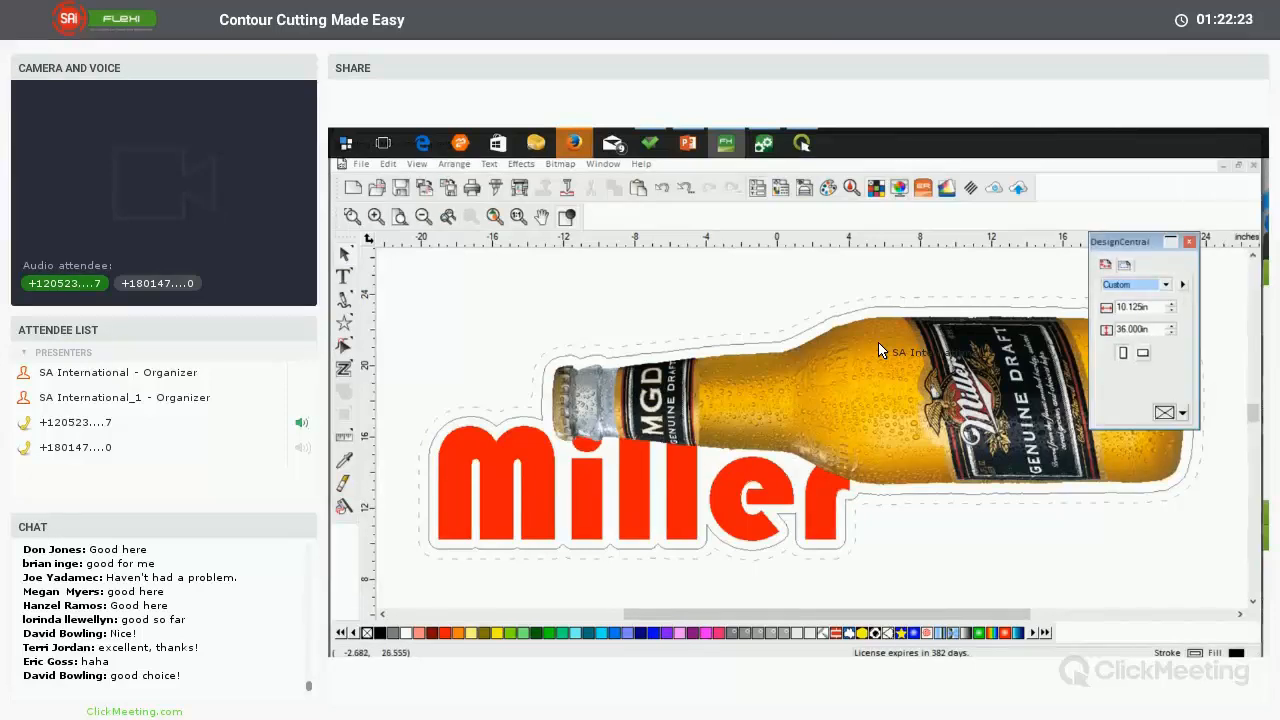
key(alt+f)
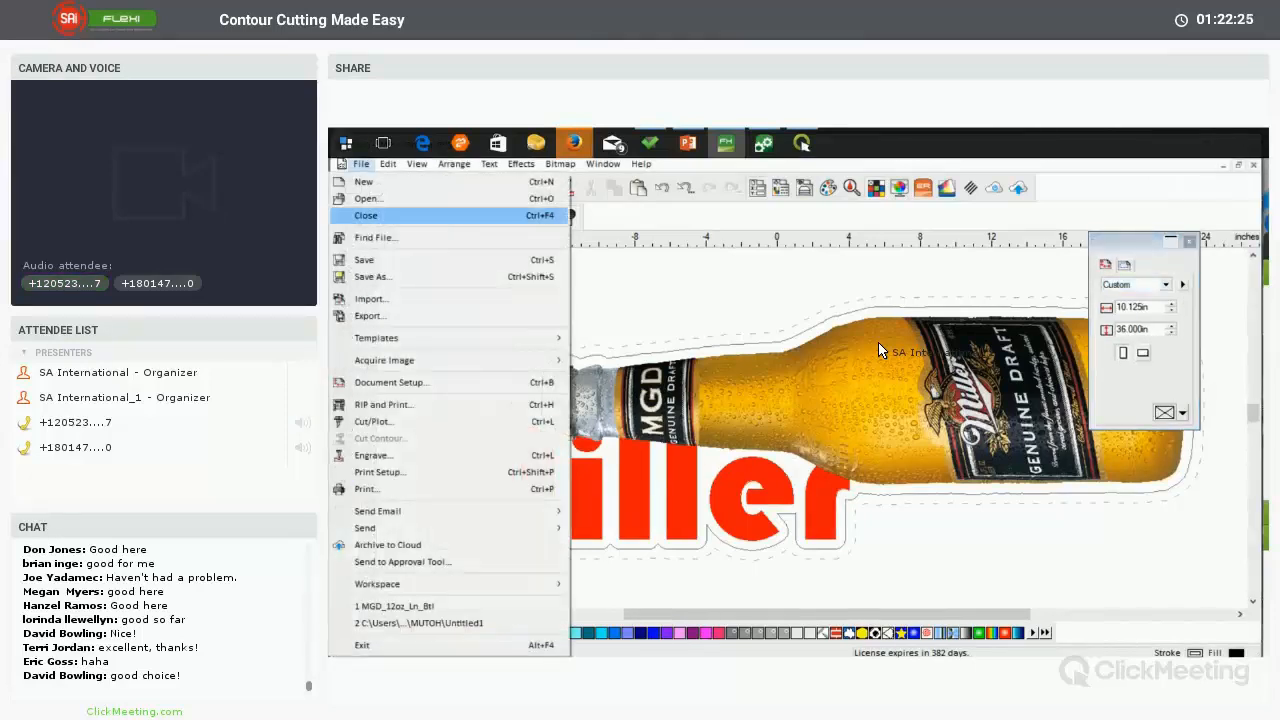
key(Return)
key(n)
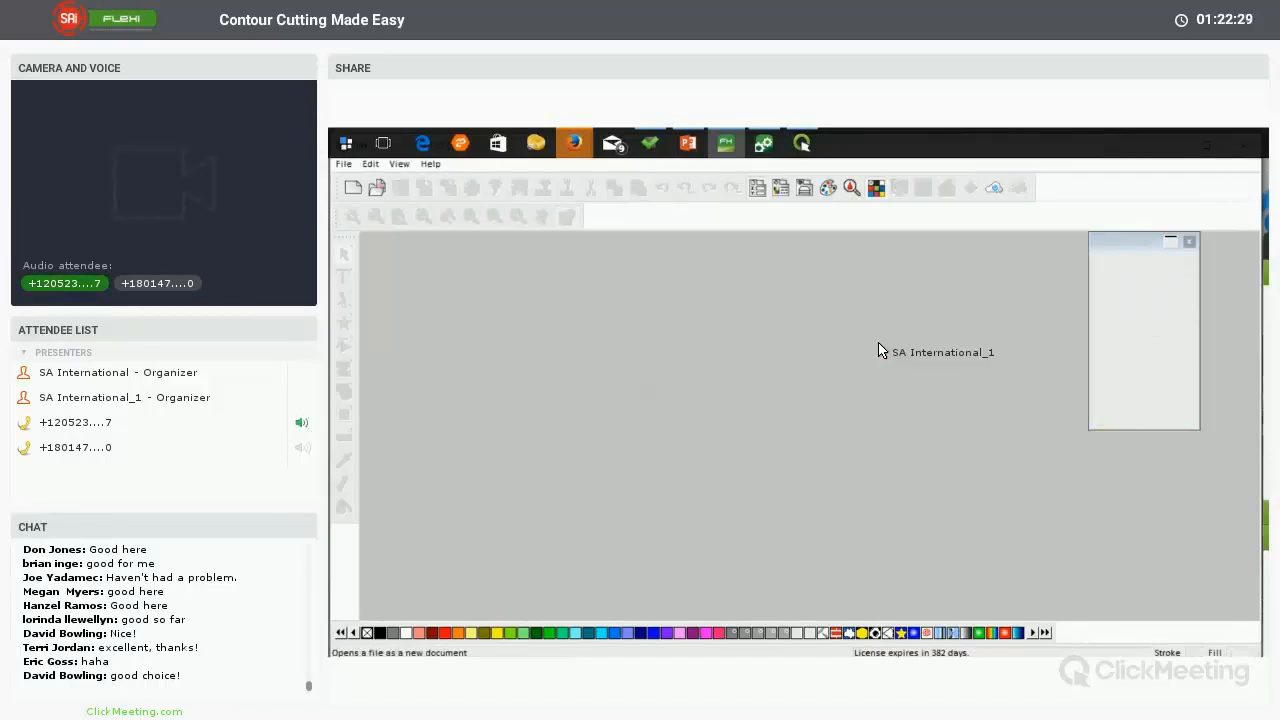
Browse the Current Work Folder for another artwork file to open
key(ctrl+o)
scroll(879, 349, down, 5)
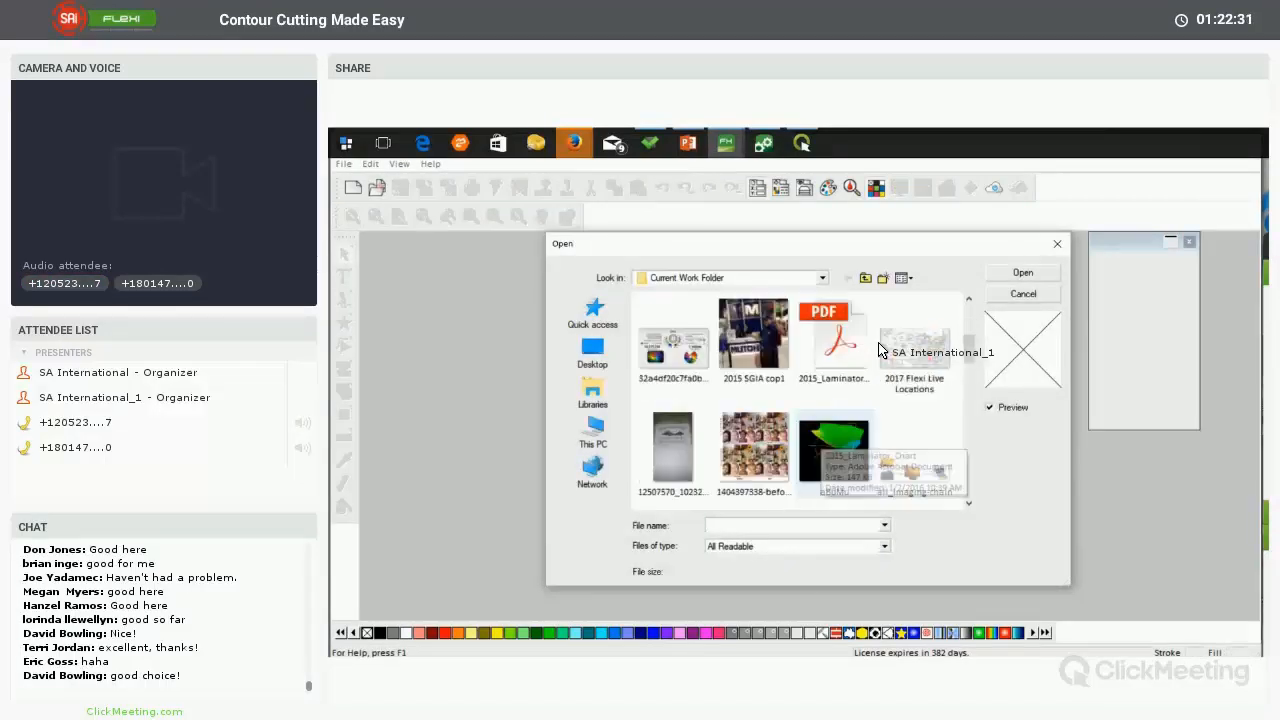
scroll(879, 349, down, 4)
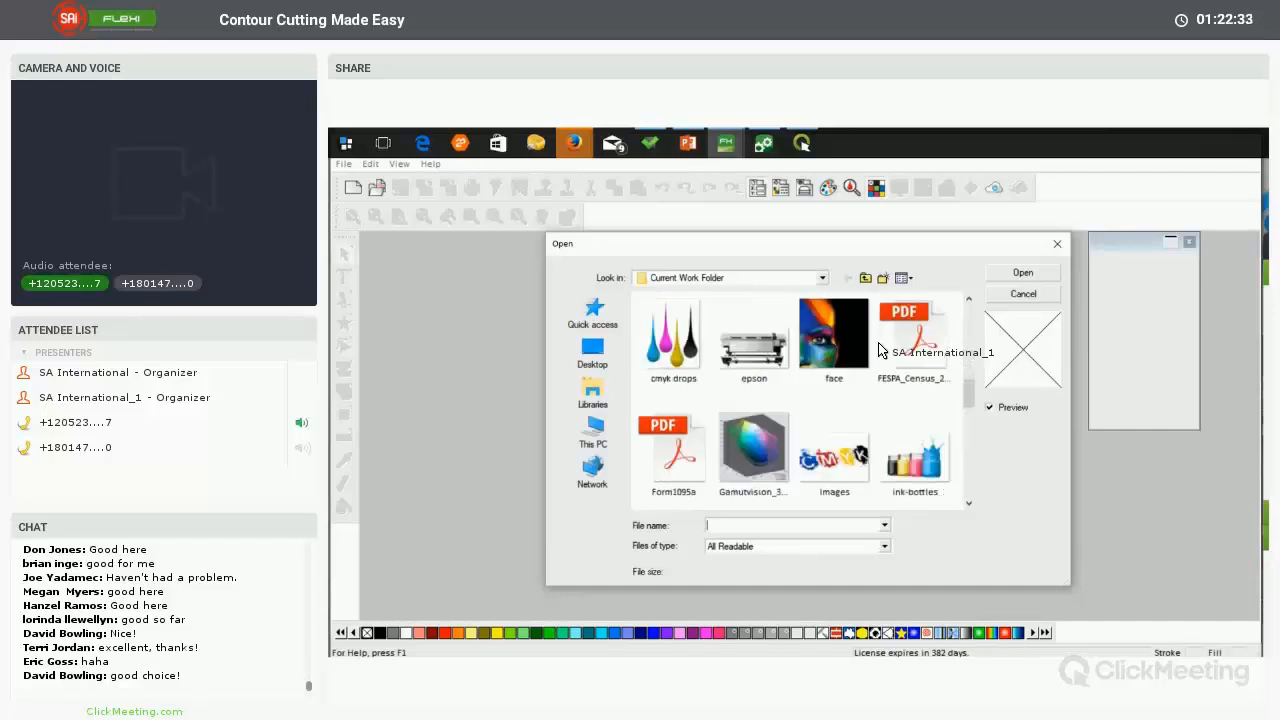
scroll(879, 349, down, 5)
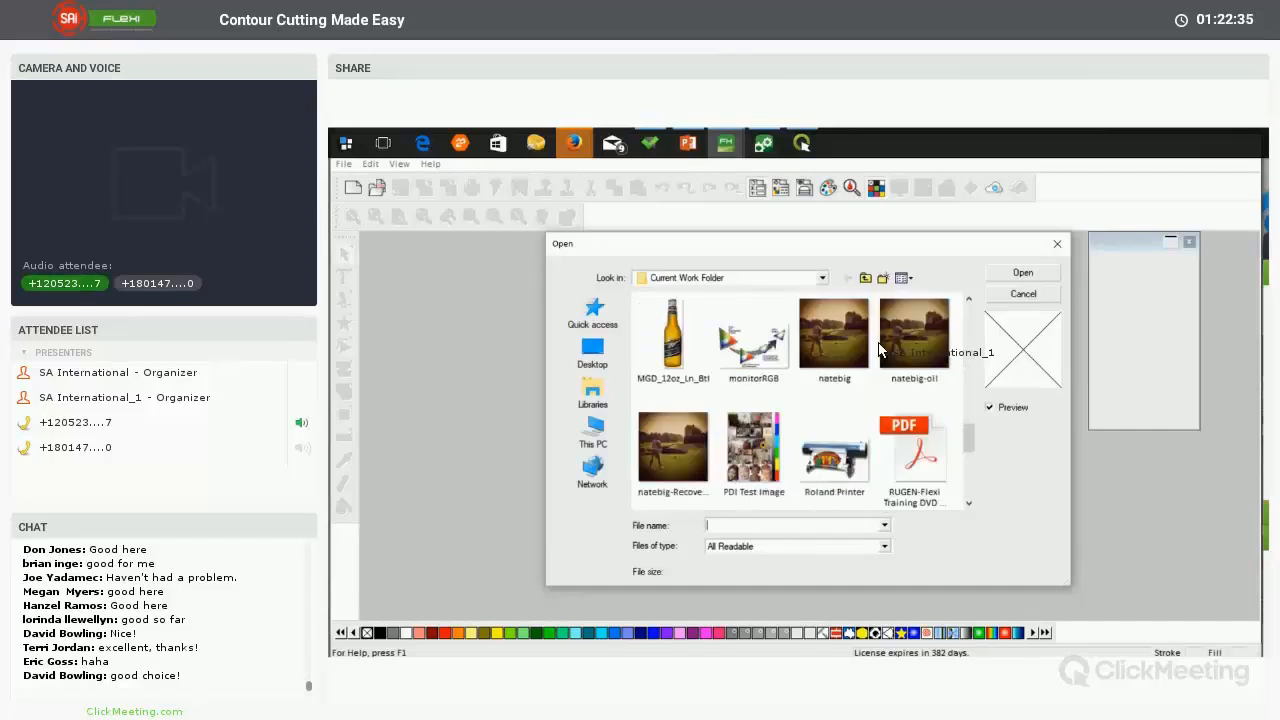
scroll(879, 349, down, 1)
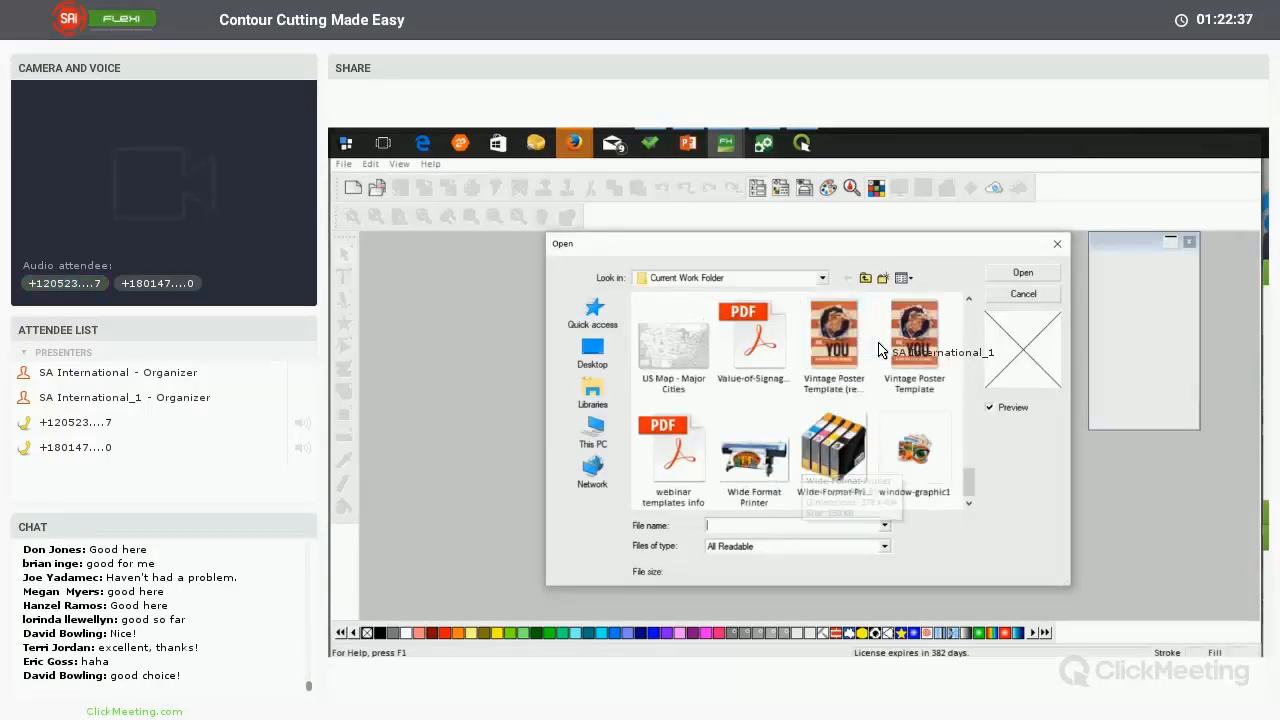
scroll(879, 349, up, 10)
scroll(879, 349, up, 2)
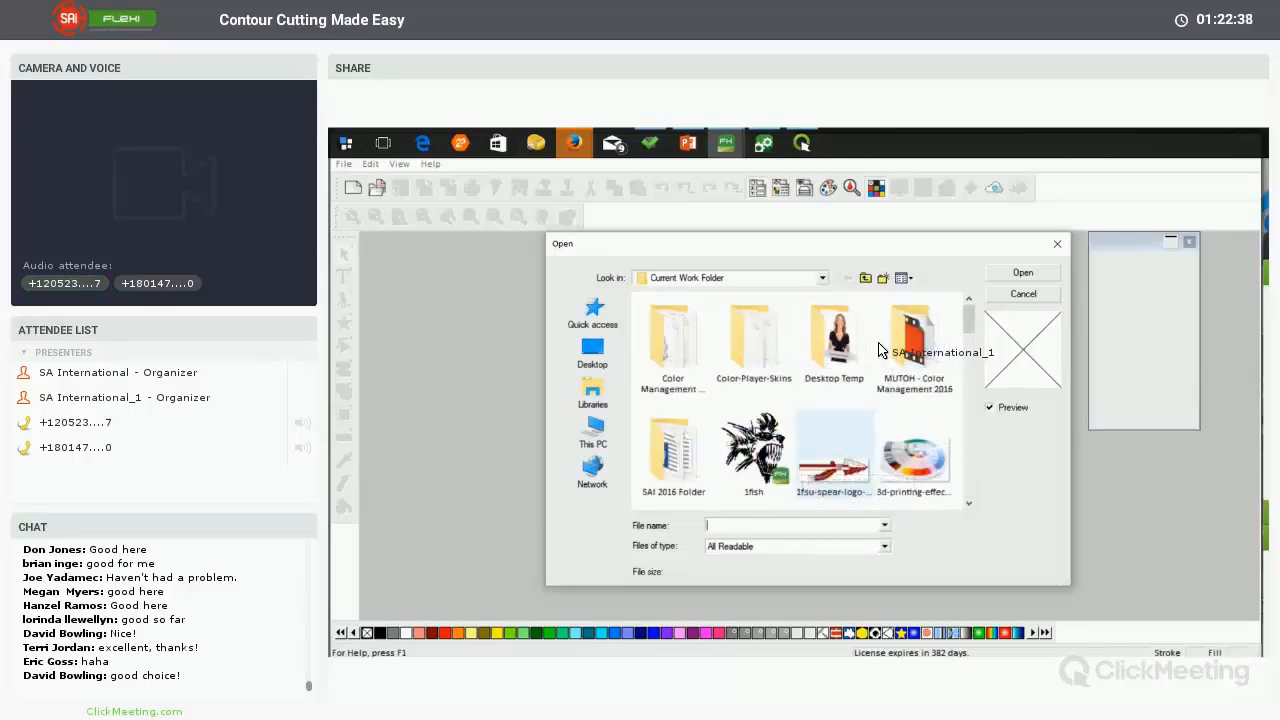
scroll(879, 349, down, 2)
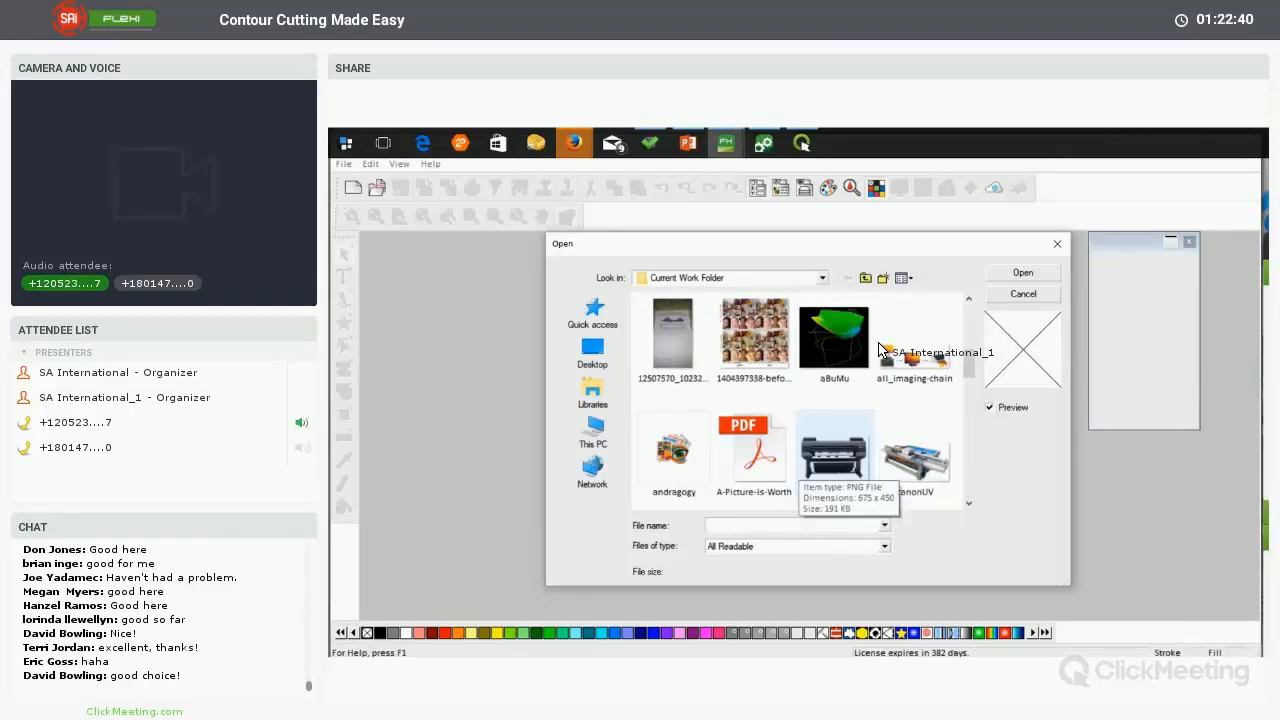
scroll(879, 349, down, 4)
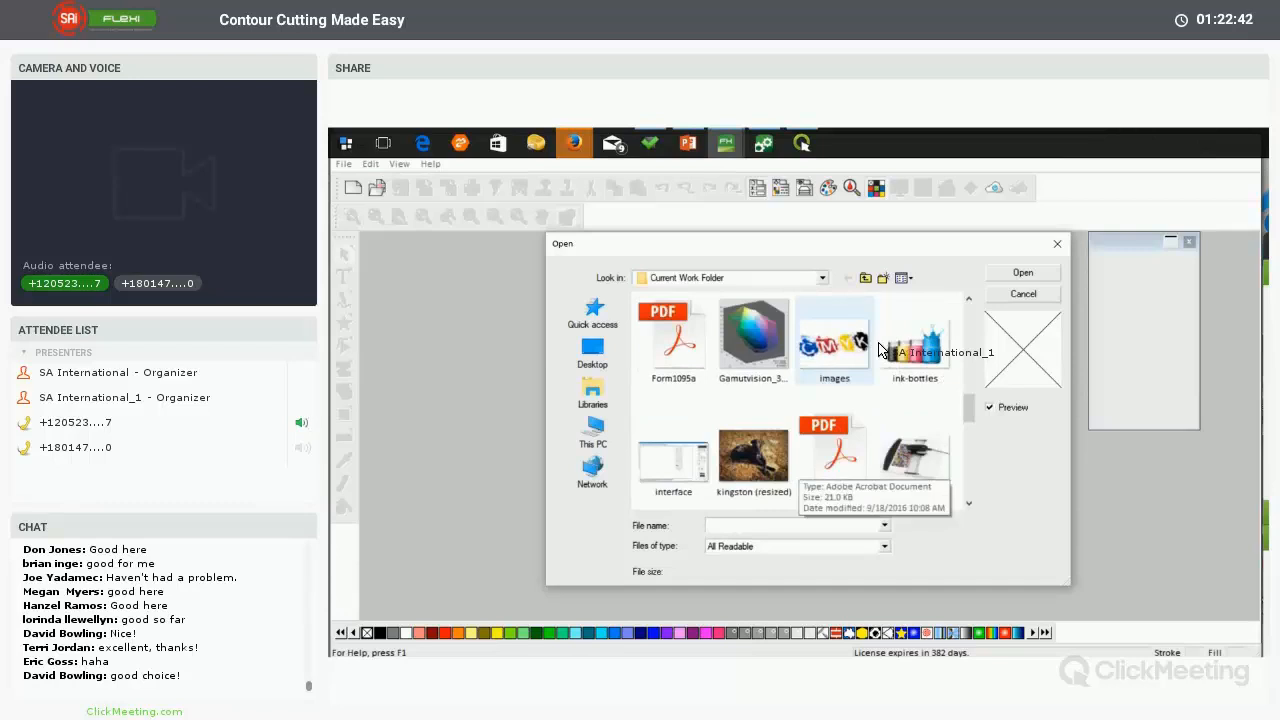
scroll(879, 349, down, 2)
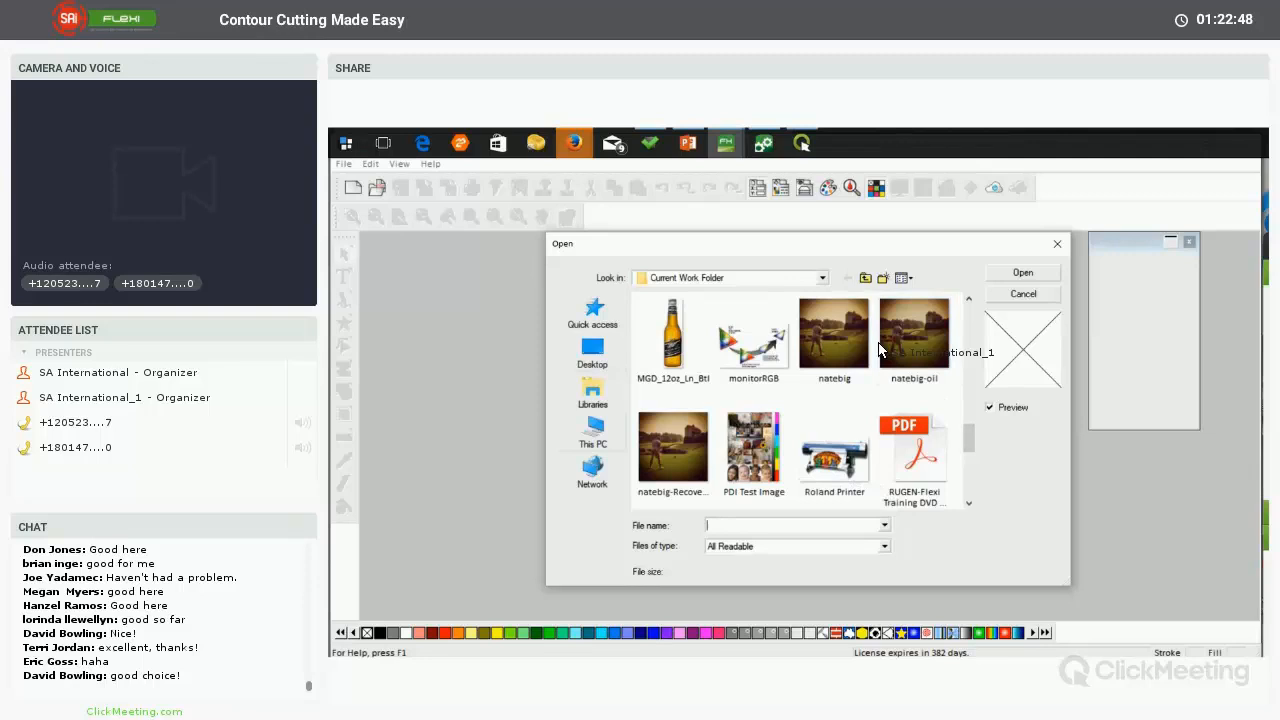
Browse from This PC through Local Disk (C:) and D_DRIVE to the Demo Files folder
click(593, 433)
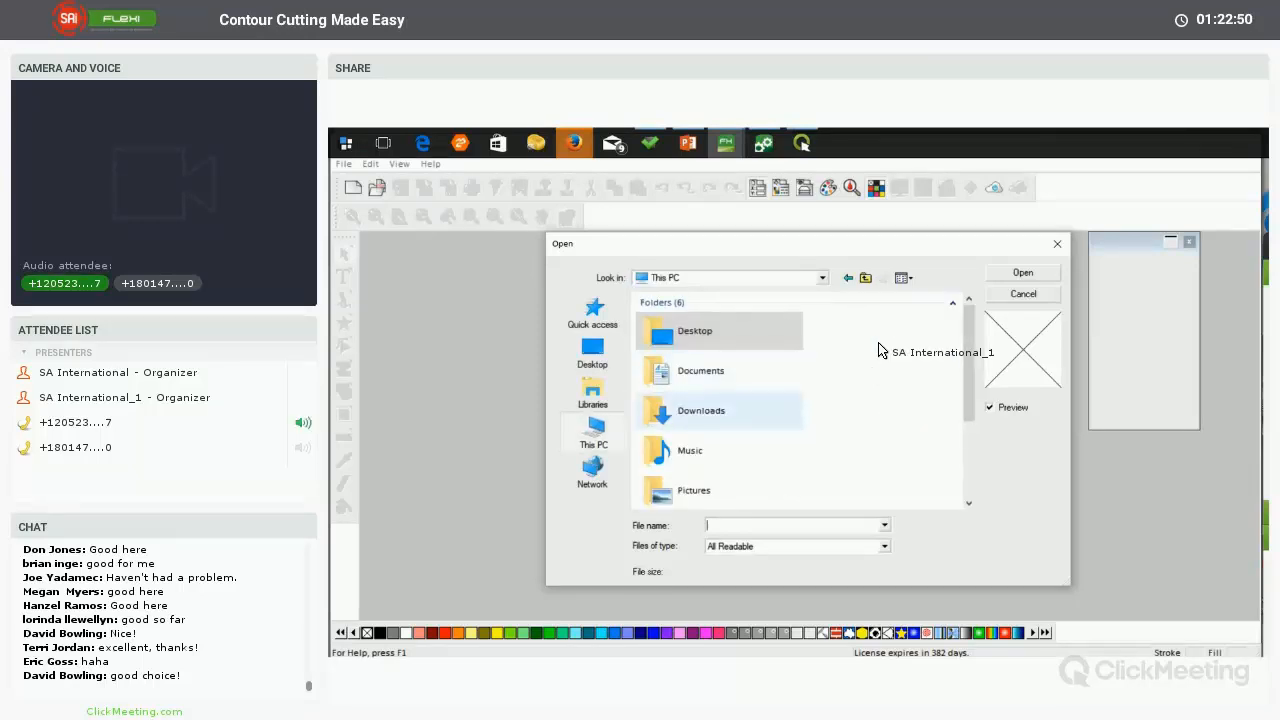
scroll(760, 420, down, 2)
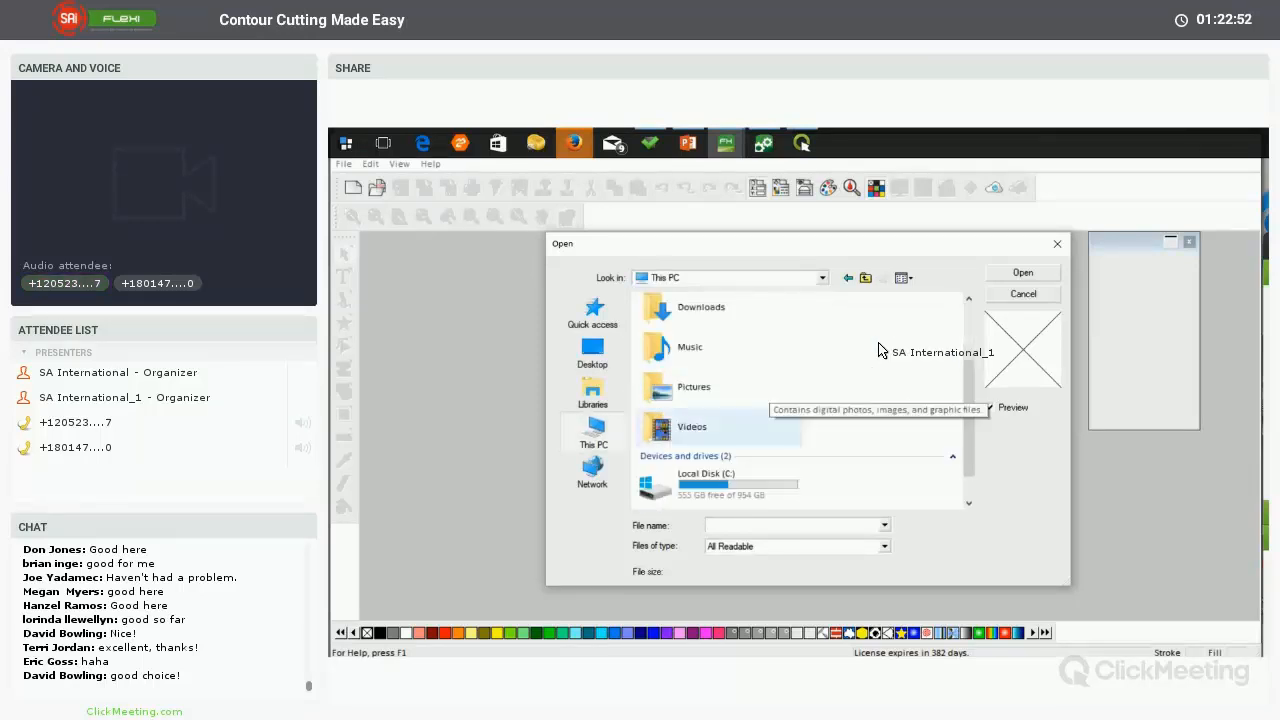
double_click(718, 484)
double_click(680, 372)
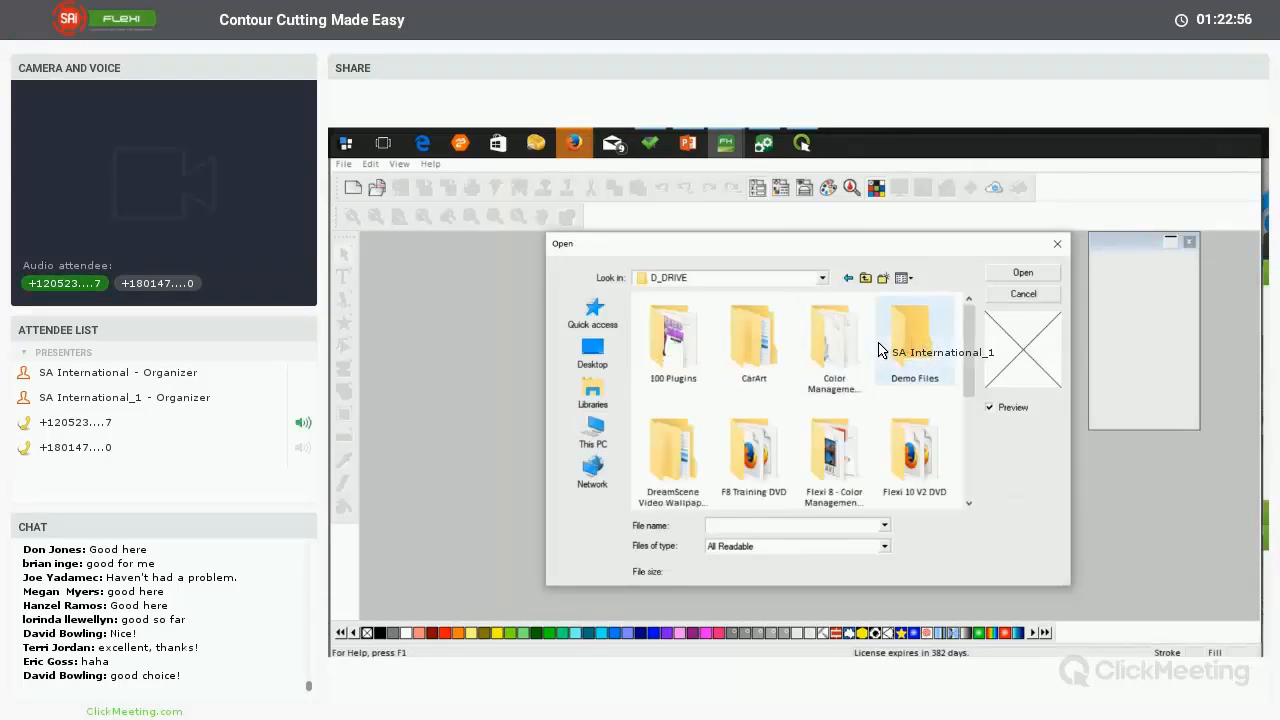
double_click(879, 350)
Open the contourcuts Flexi file from the Demo Files folder
scroll(879, 350, down, 3)
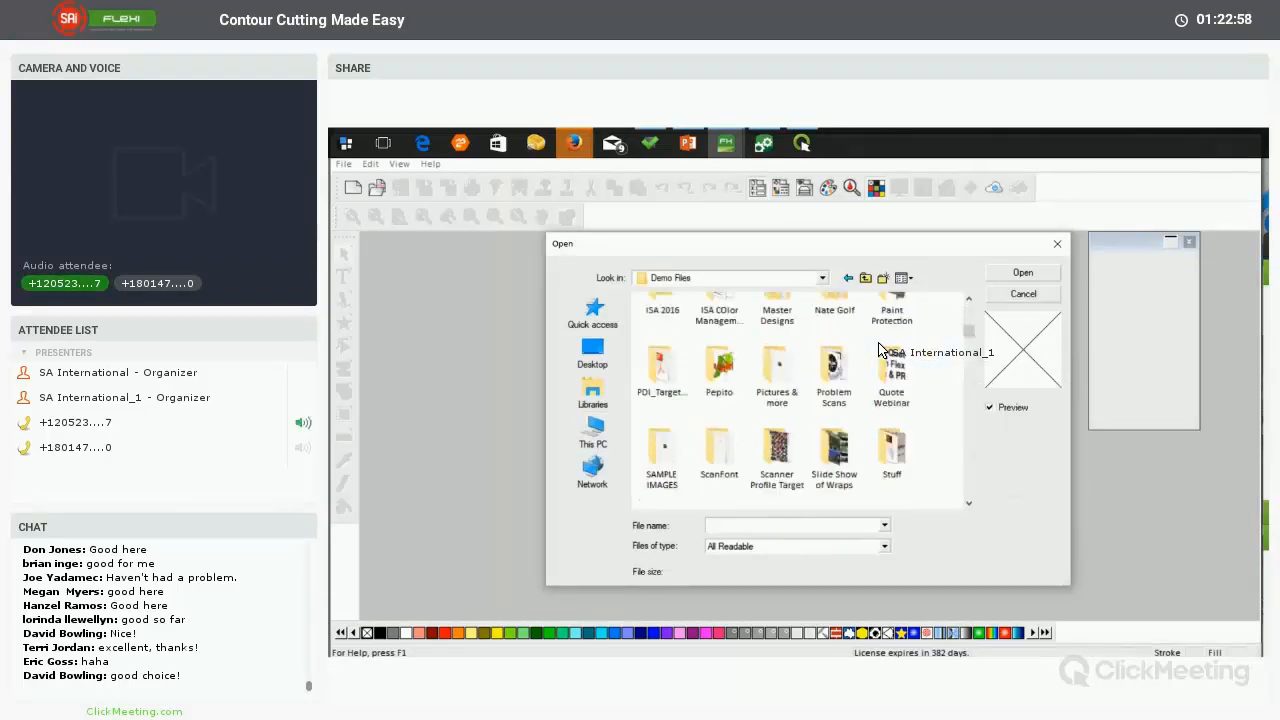
scroll(879, 350, down, 6)
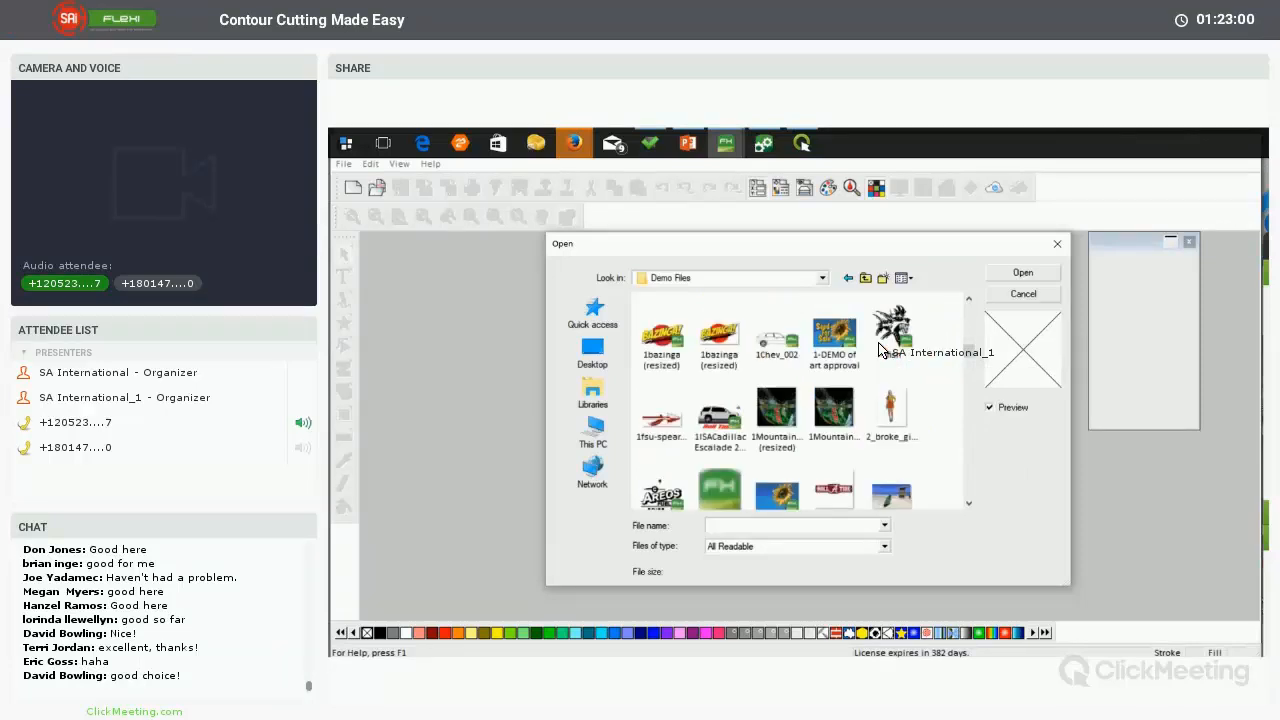
scroll(879, 350, down, 5)
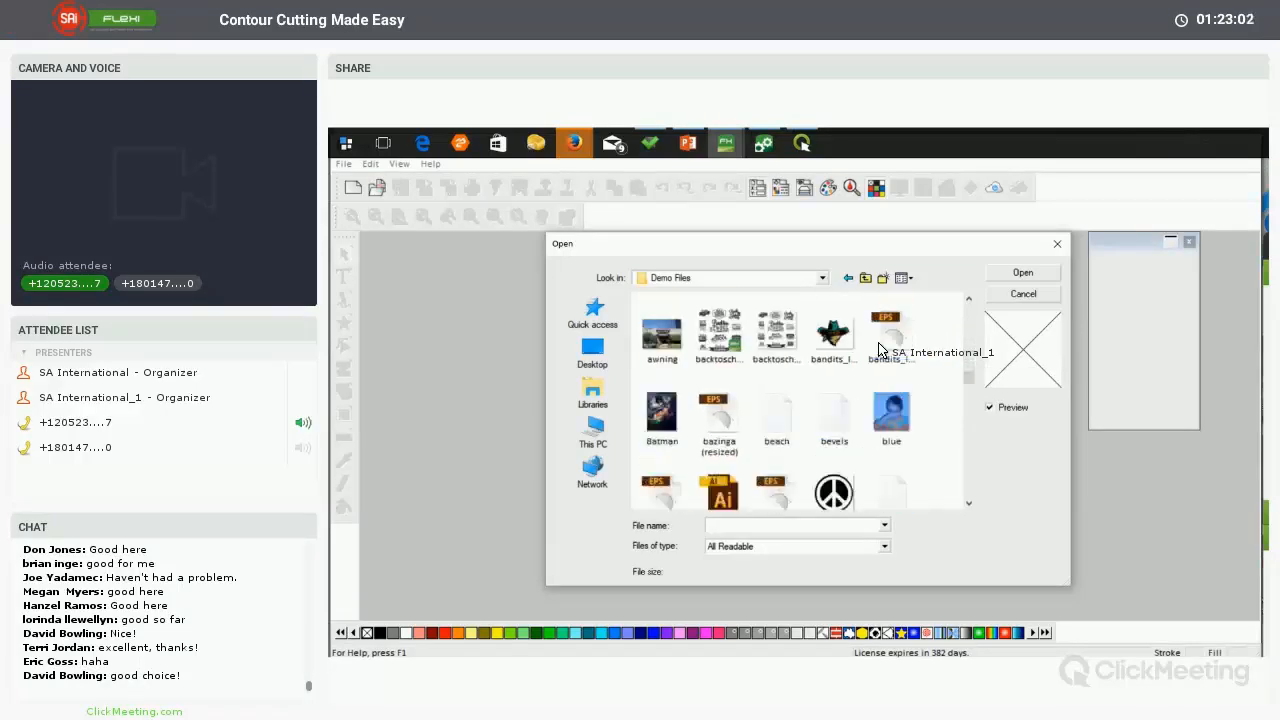
scroll(879, 350, down, 5)
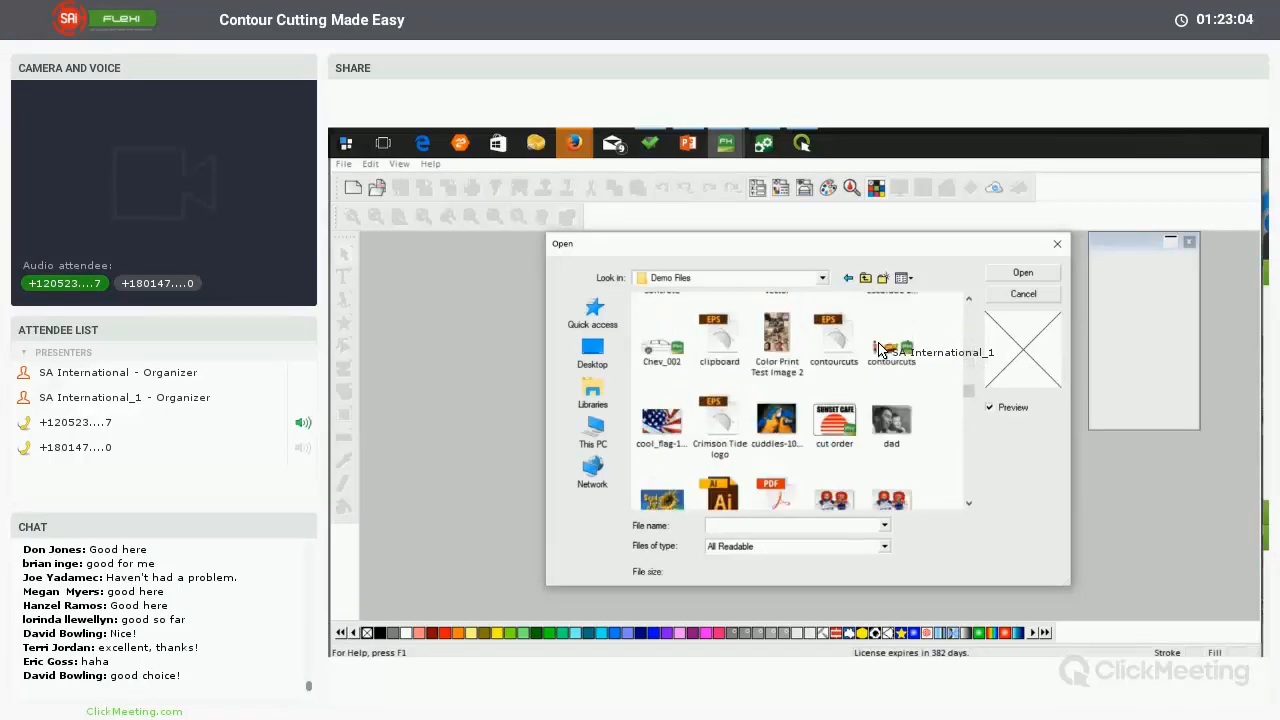
click(879, 350)
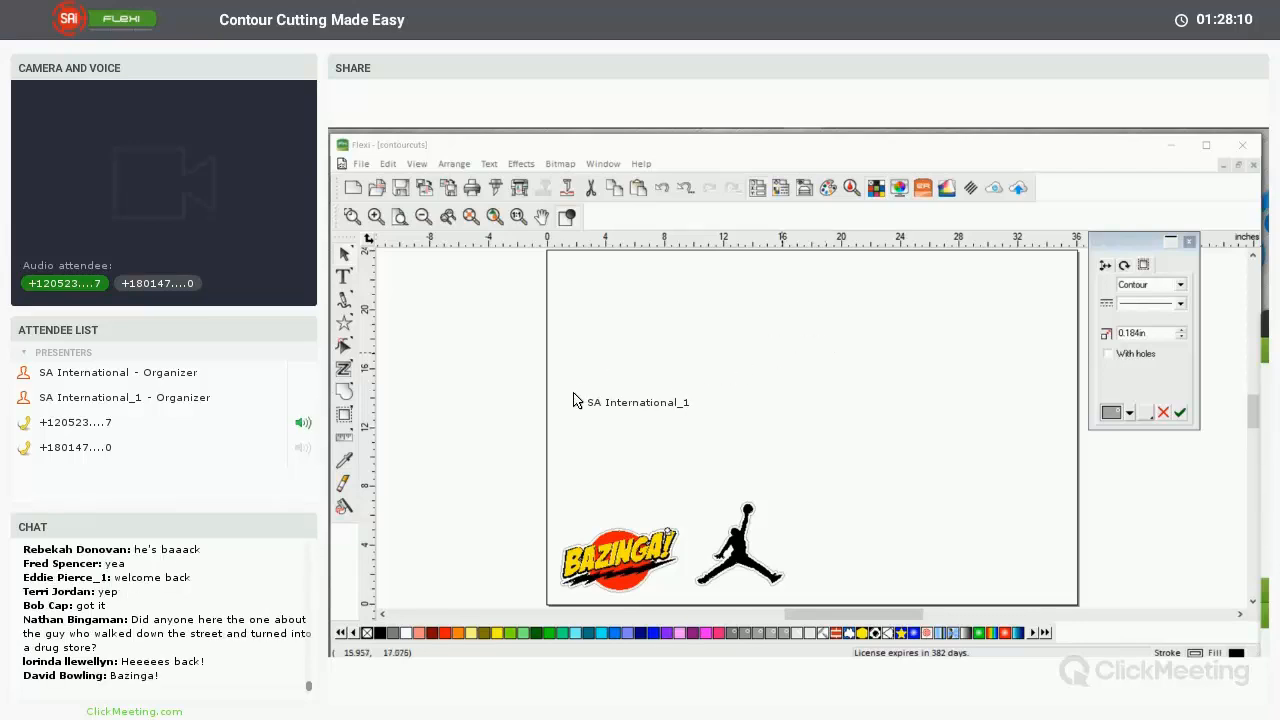
True Shape Nest the Bazinga and jumping-figure graphics with 6 copies, 0.100 in spacing and 15° rotation on the 36 x 24 in page
click(782, 353)
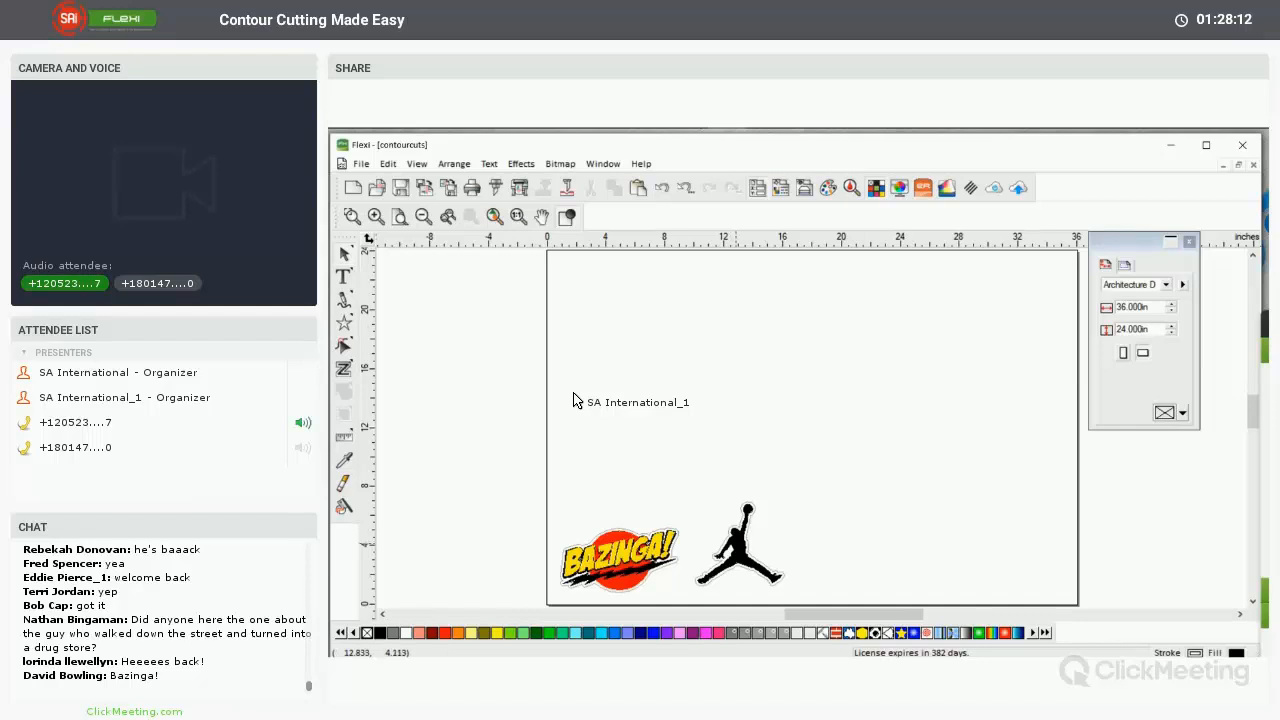
drag(608, 490, 740, 570)
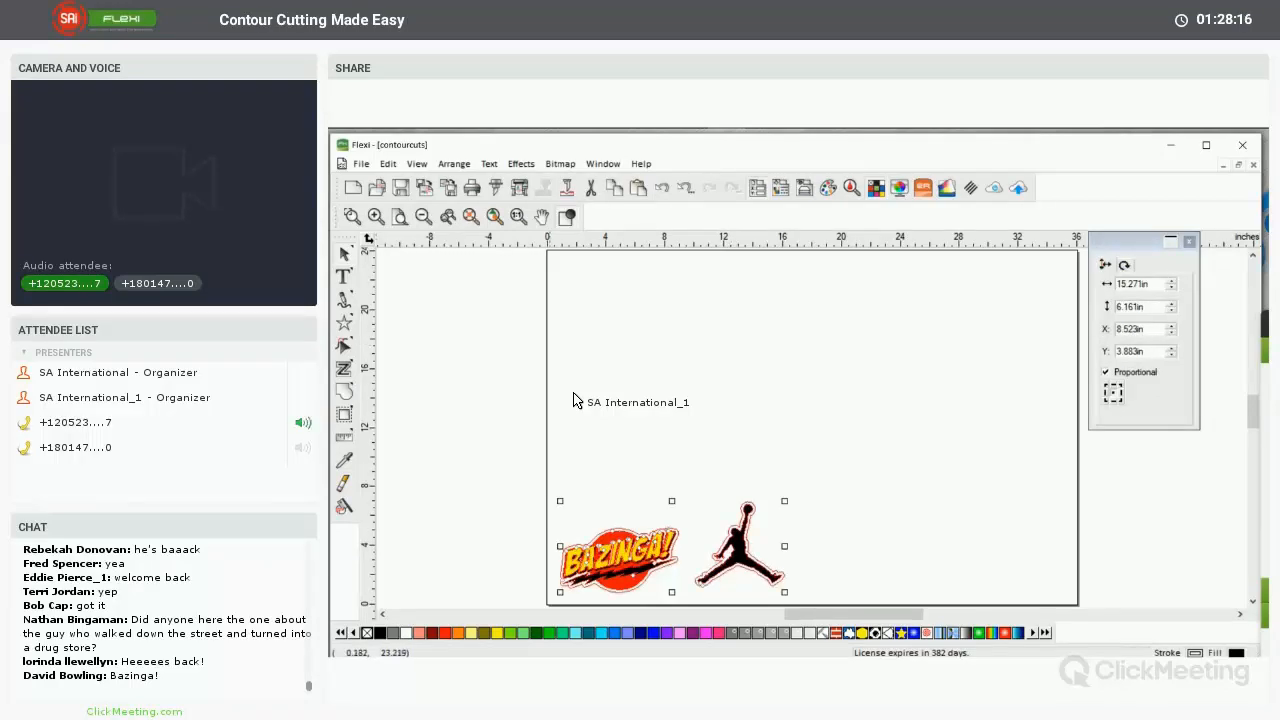
click(453, 163)
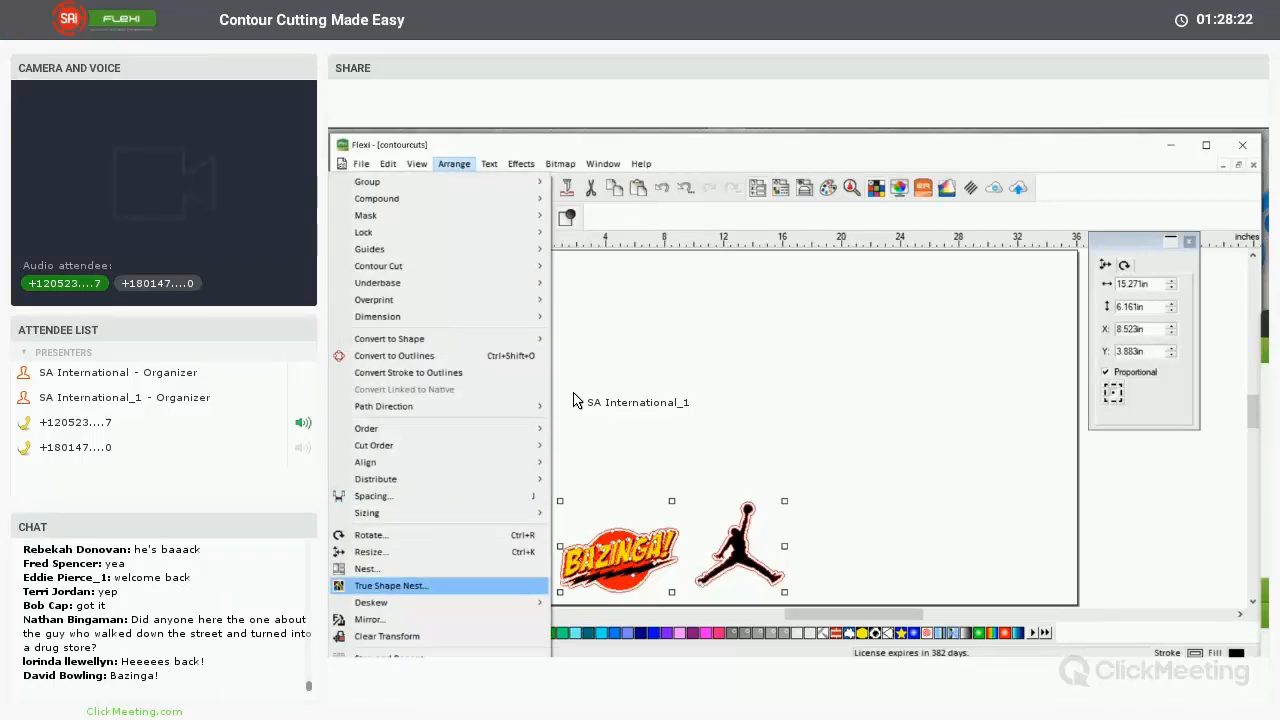
key(Return)
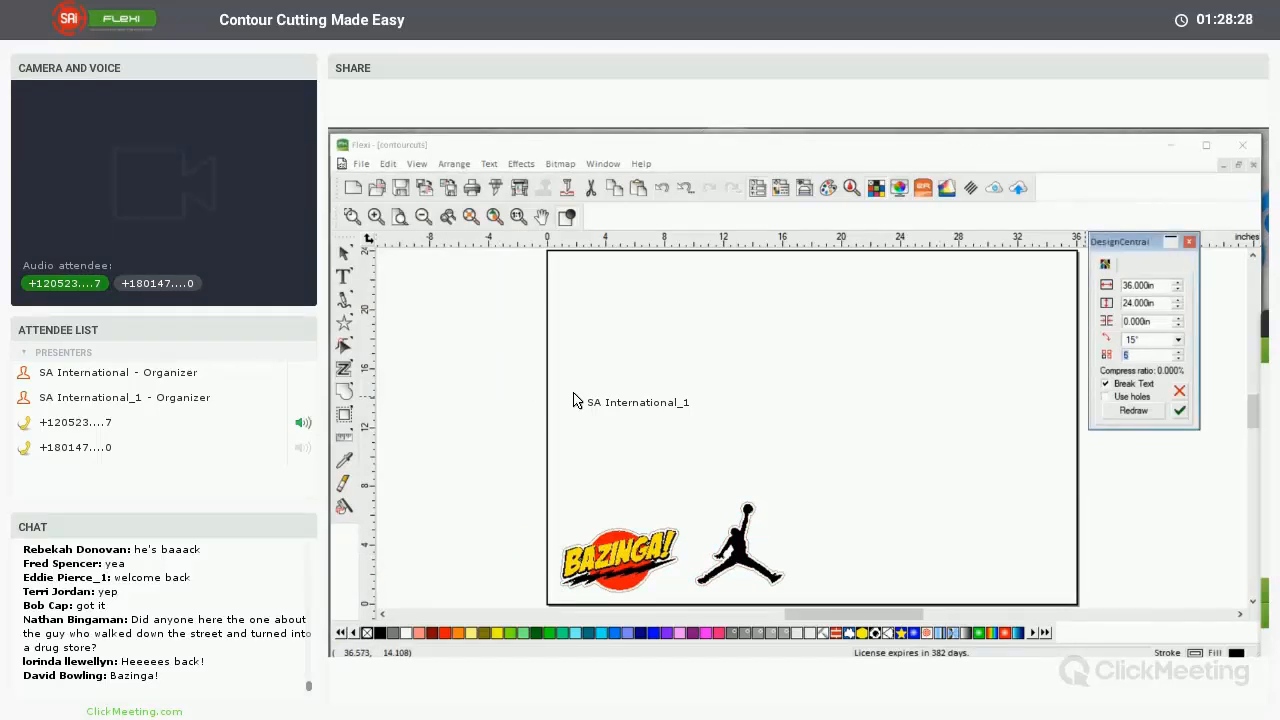
click(1178, 318)
drag(1130, 241, 931, 296)
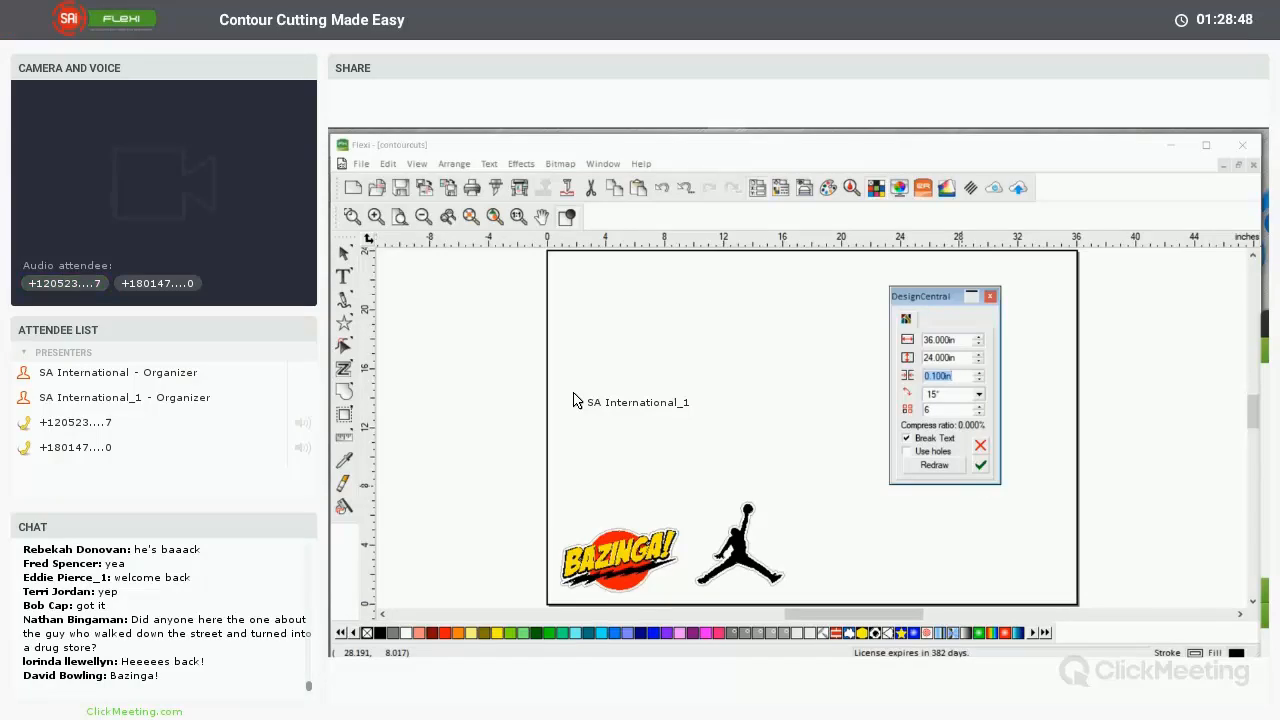
key(Return)
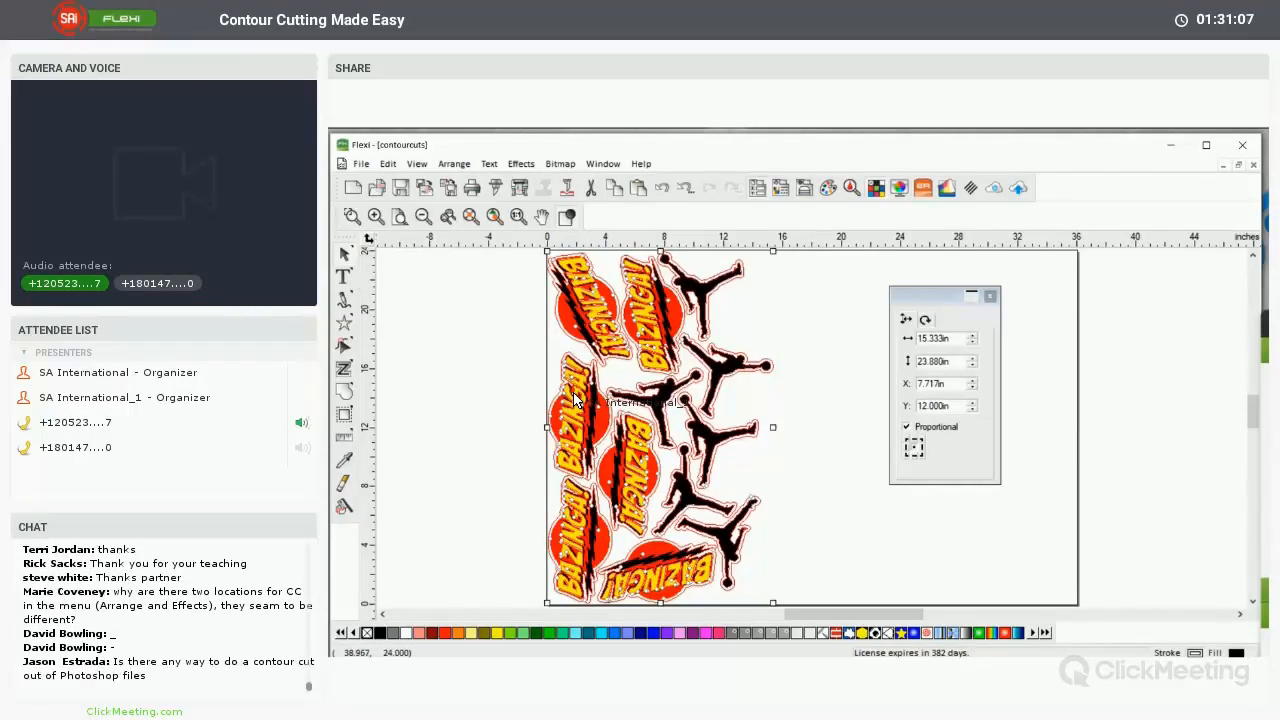
Close the contourcuts document without saving the changes
key(alt+F4)
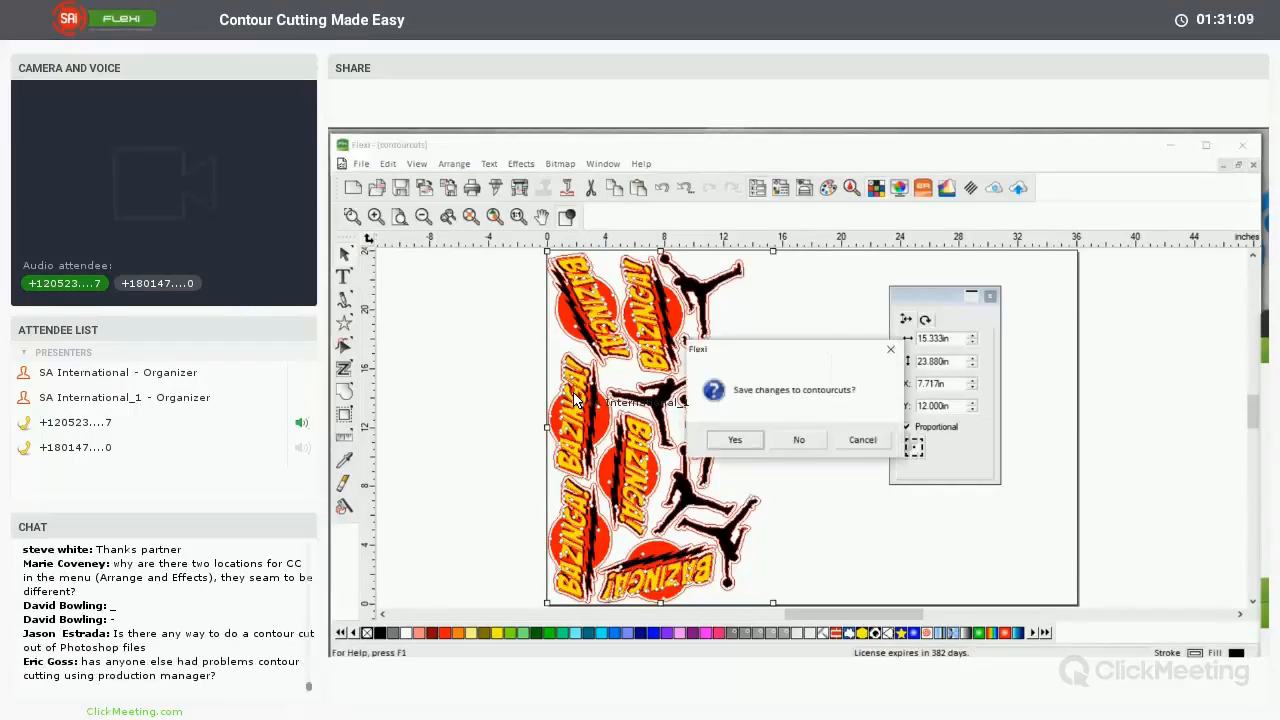
key(n)
key(alt)
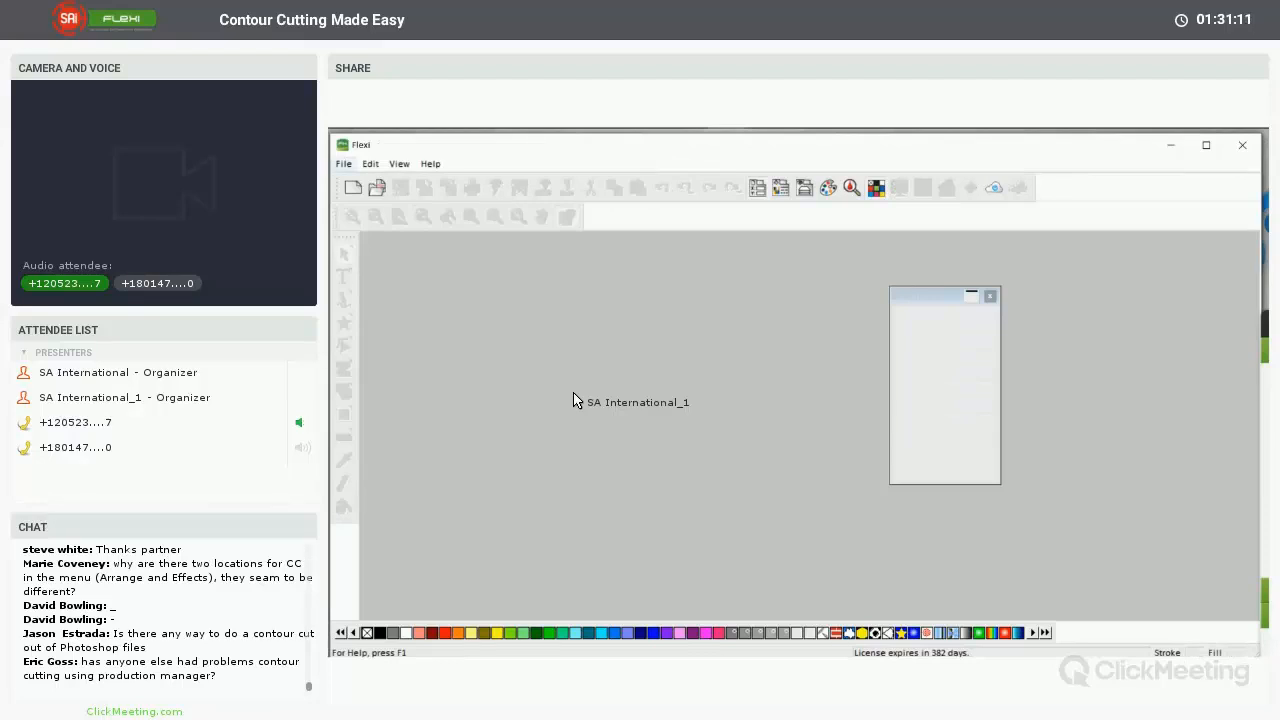
key(ctrl+n)
Open the MGD_12oz_Ln_Btl image from the Current Work Folder
key(ctrl+o)
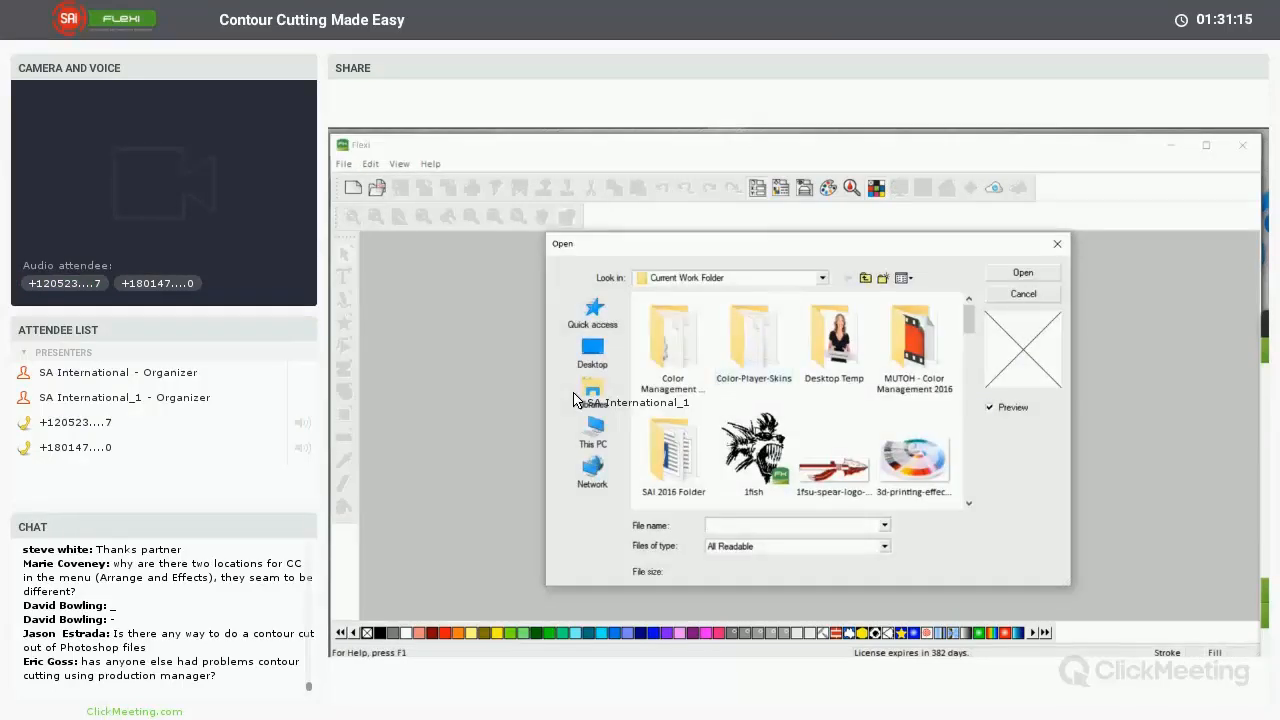
scroll(575, 400, down, 2)
scroll(834, 400, down, 3)
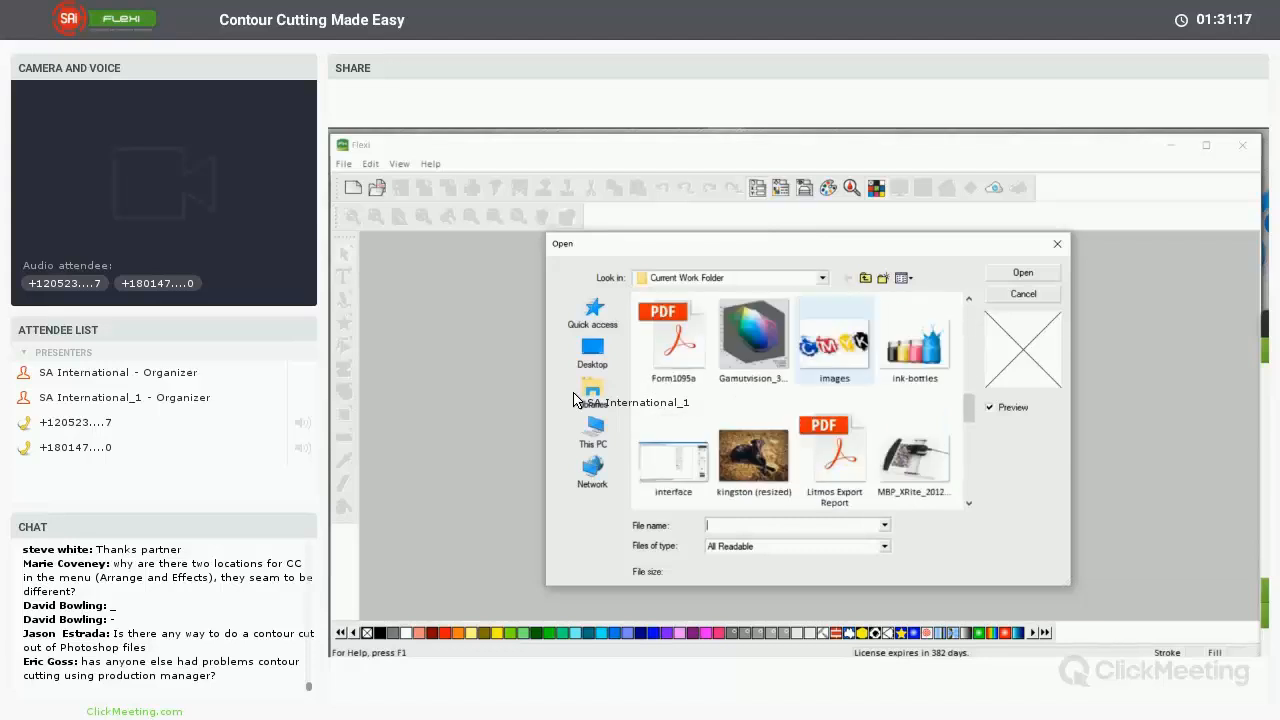
click(673, 340)
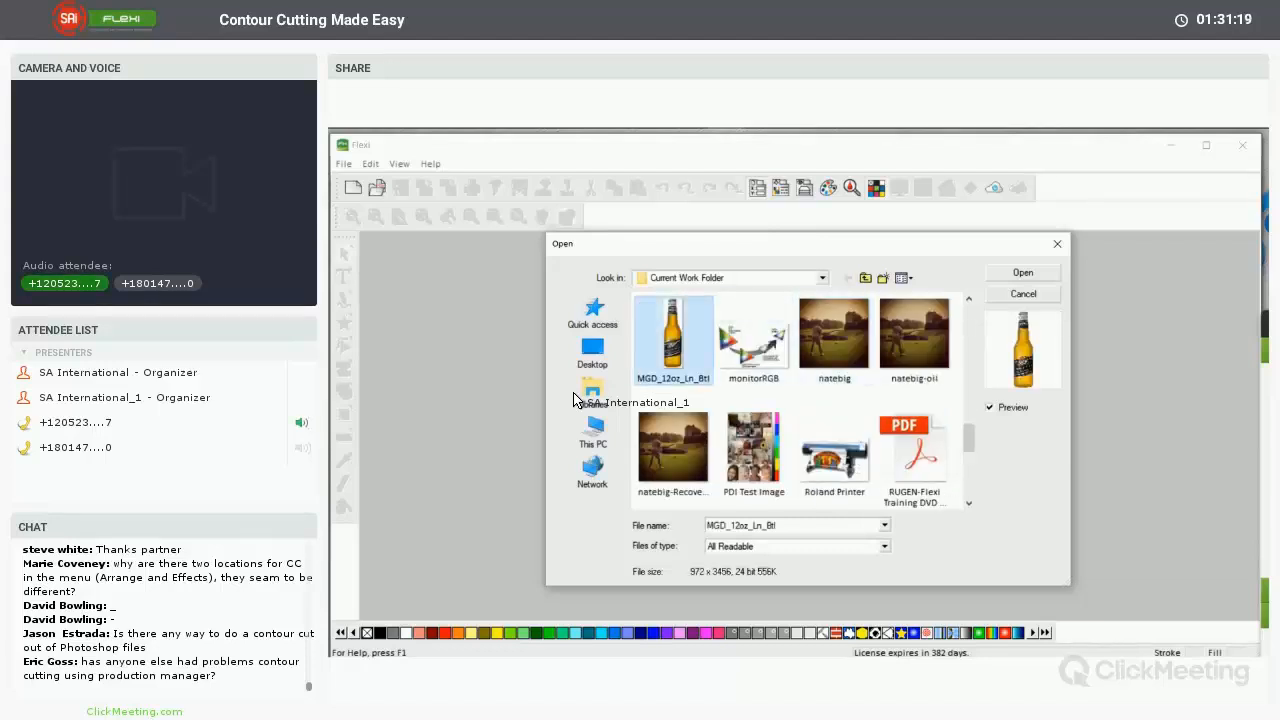
key(Return)
Turn off the page's Show Border option and select the bottle image
click(828, 312)
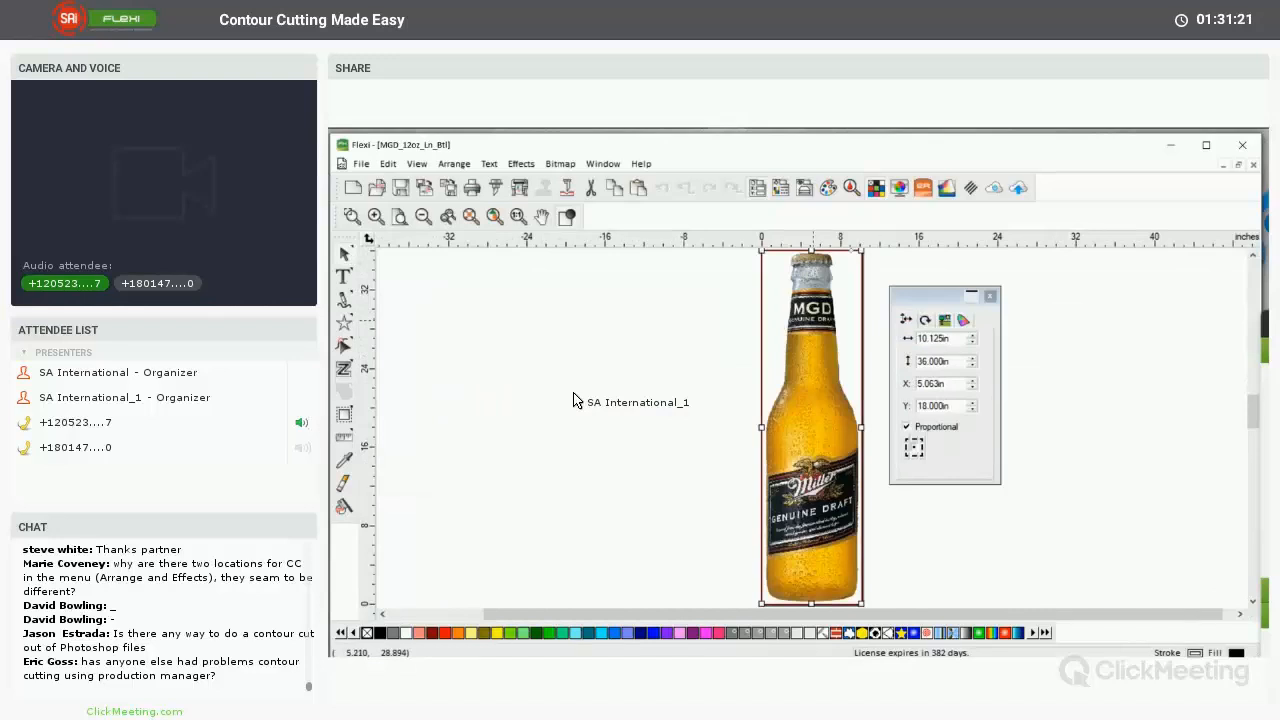
click(1004, 363)
click(983, 339)
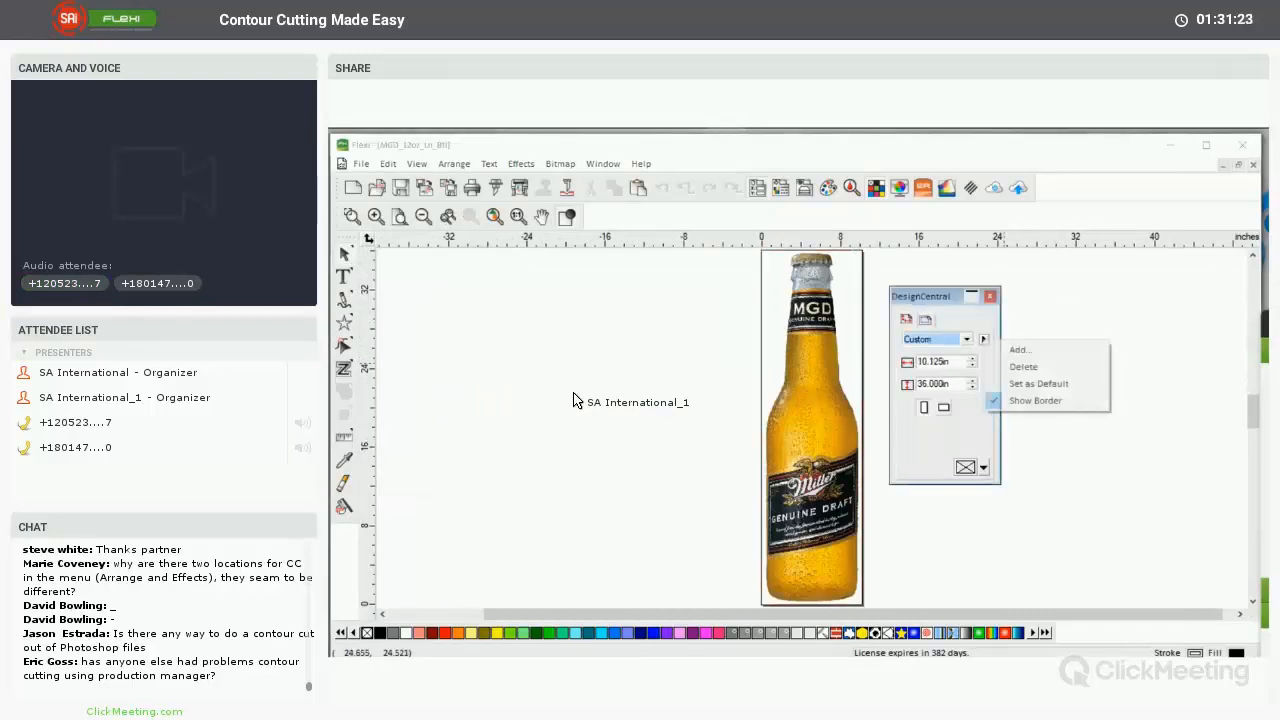
click(1030, 403)
click(812, 400)
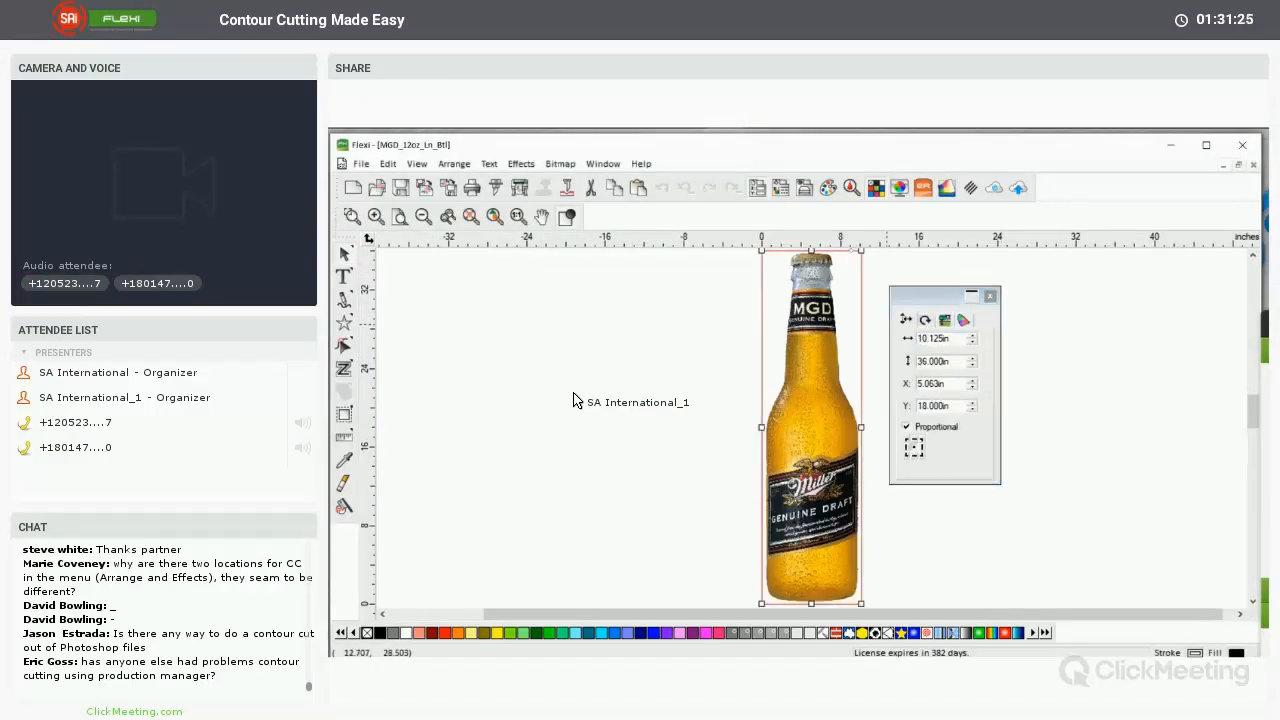
Select the white background around the bottle with the Magic Wand at a tolerance of 32, and leave the tool
drag(930, 296, 1008, 292)
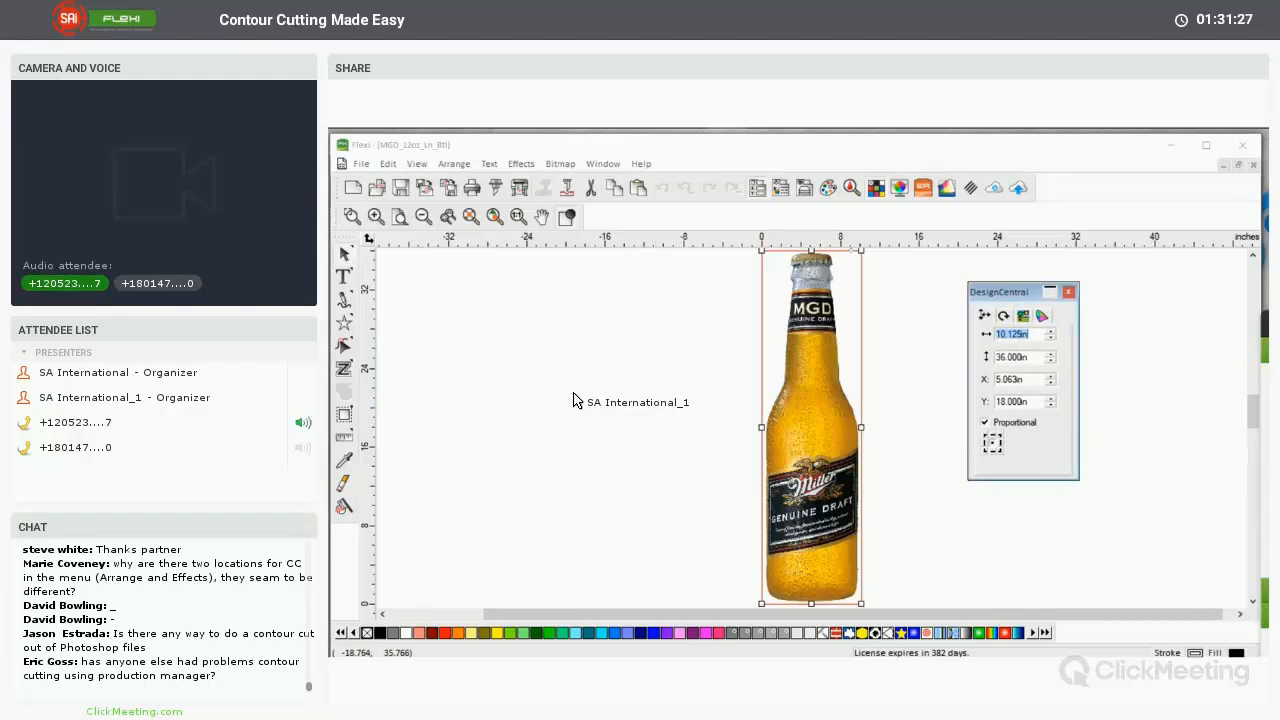
click(560, 163)
click(470, 371)
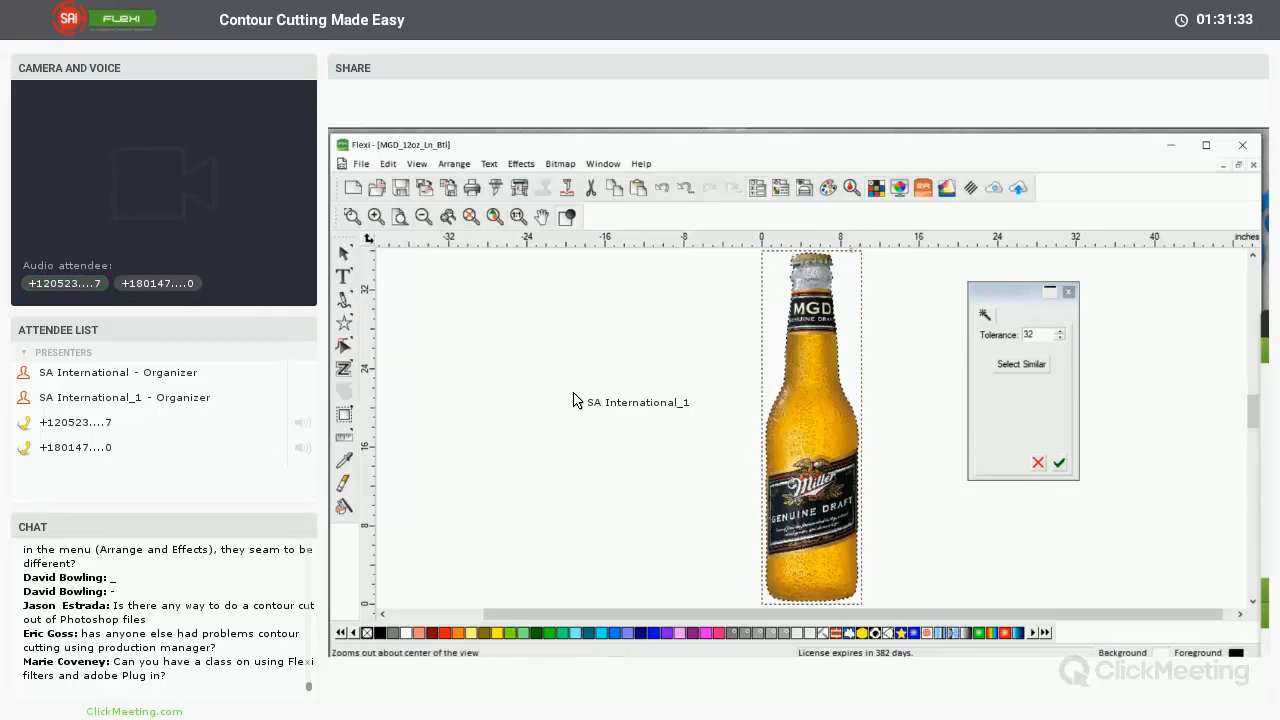
click(375, 216)
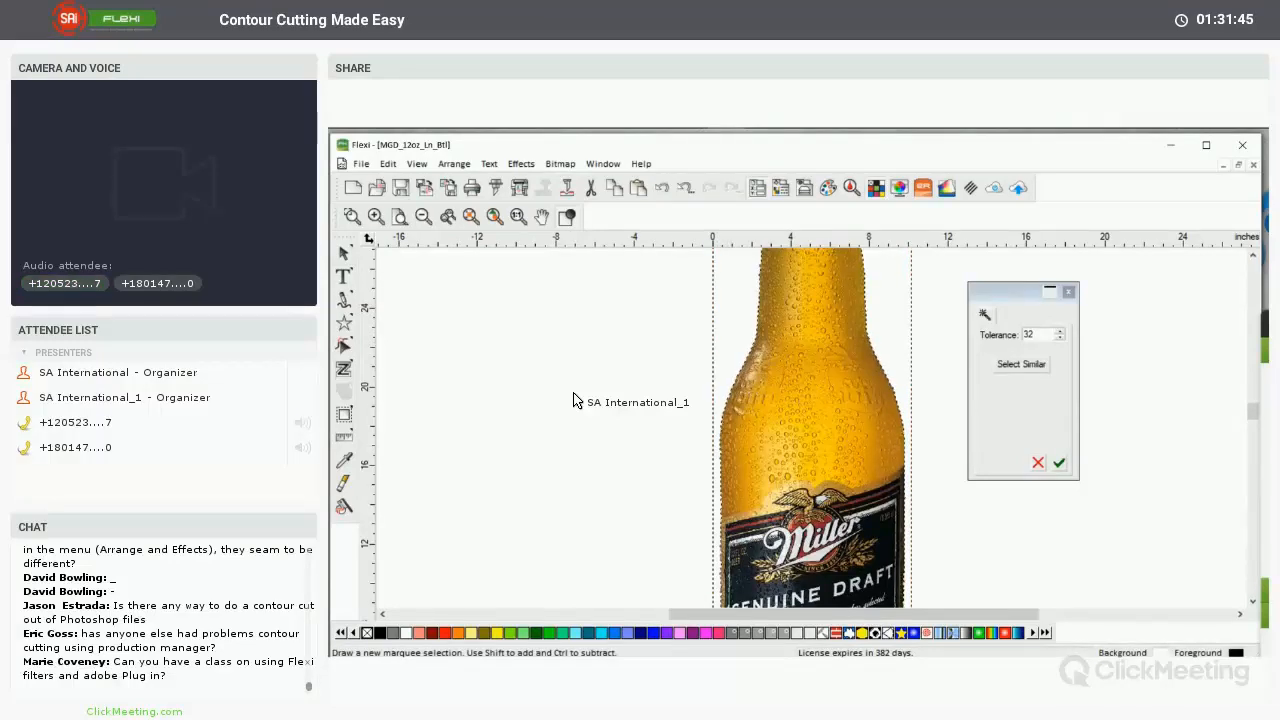
key(space)
Inspect the Magic Wand selection along the upper edge of the bottle's shoulder up close, and leave the tool
key(plus)
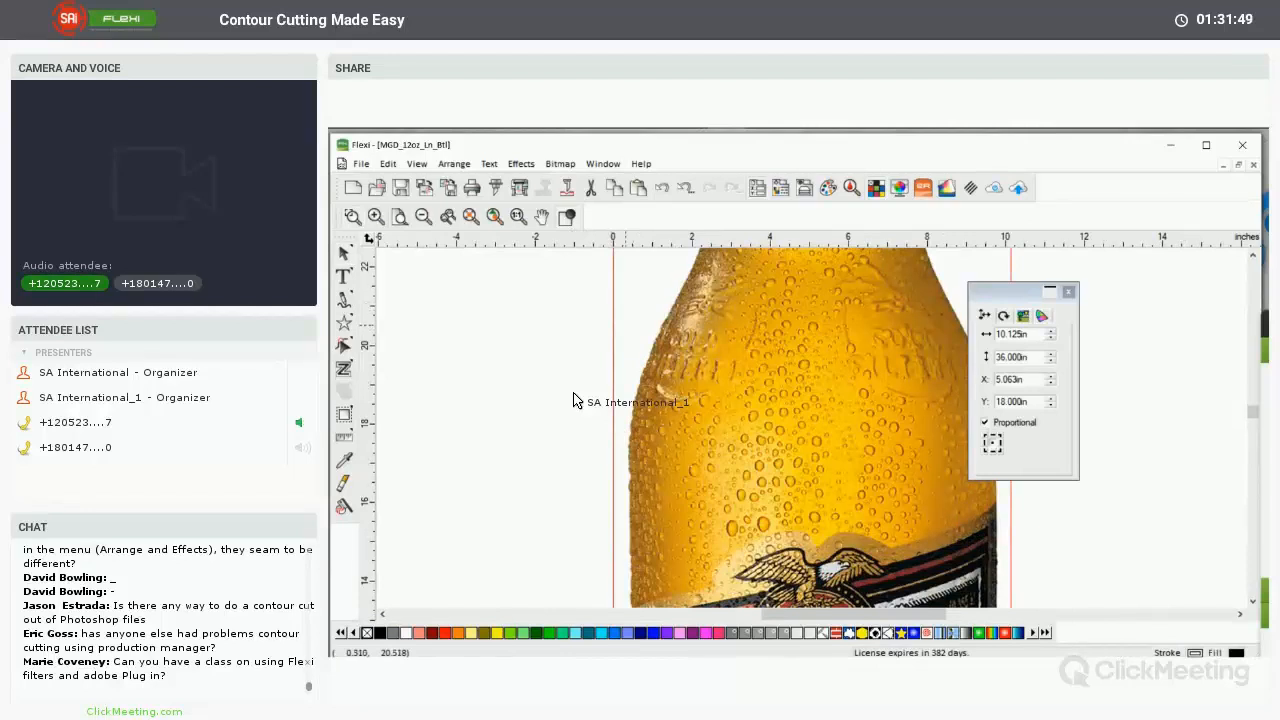
drag(628, 322, 699, 372)
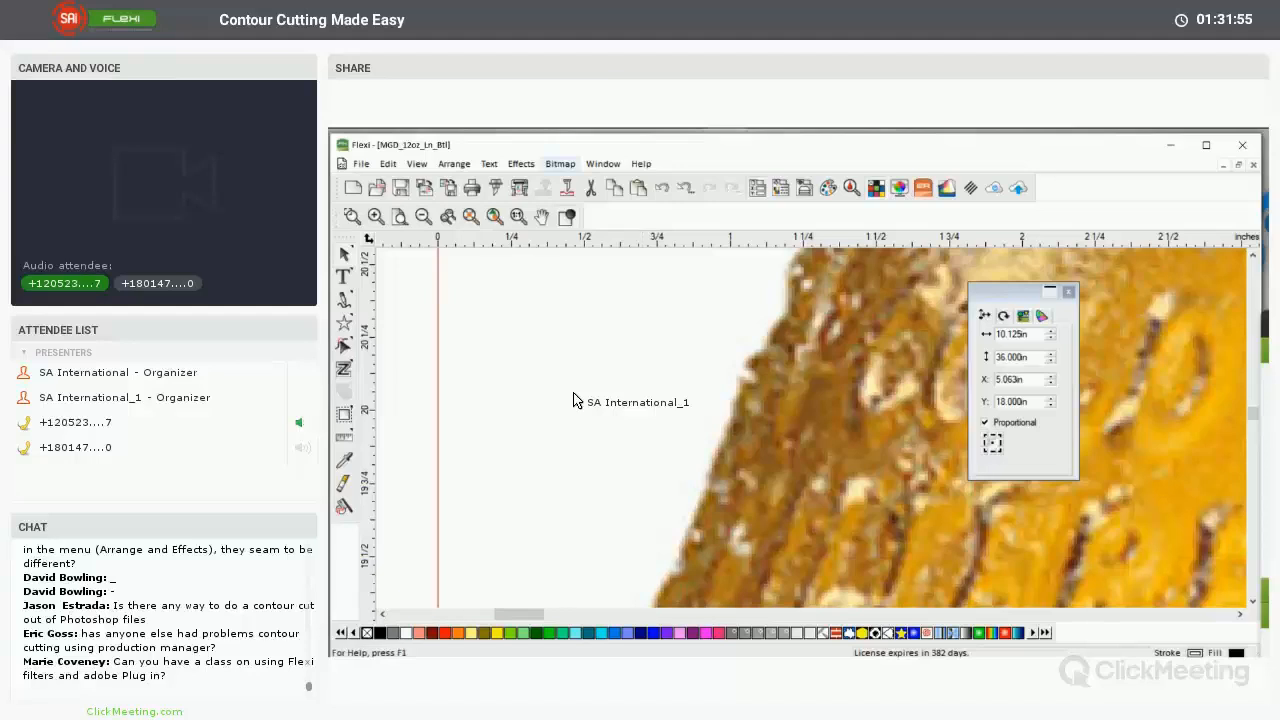
click(560, 163)
click(465, 368)
click(806, 345)
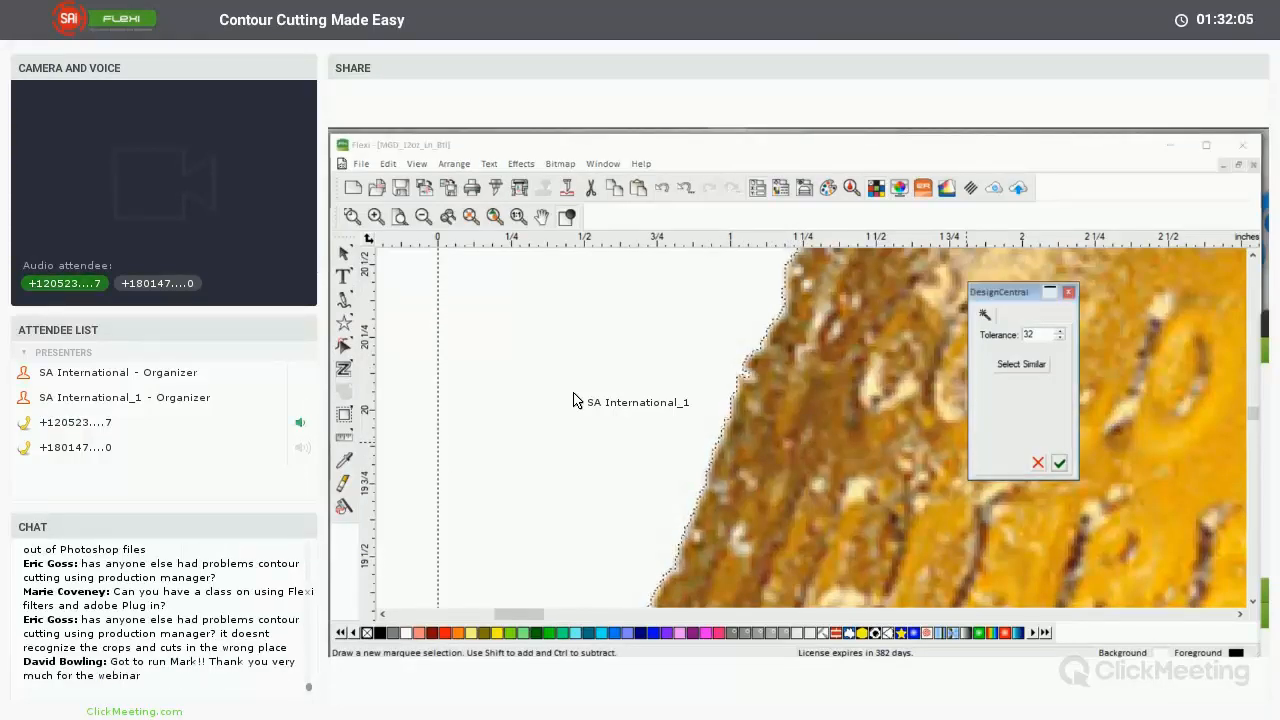
key(Escape)
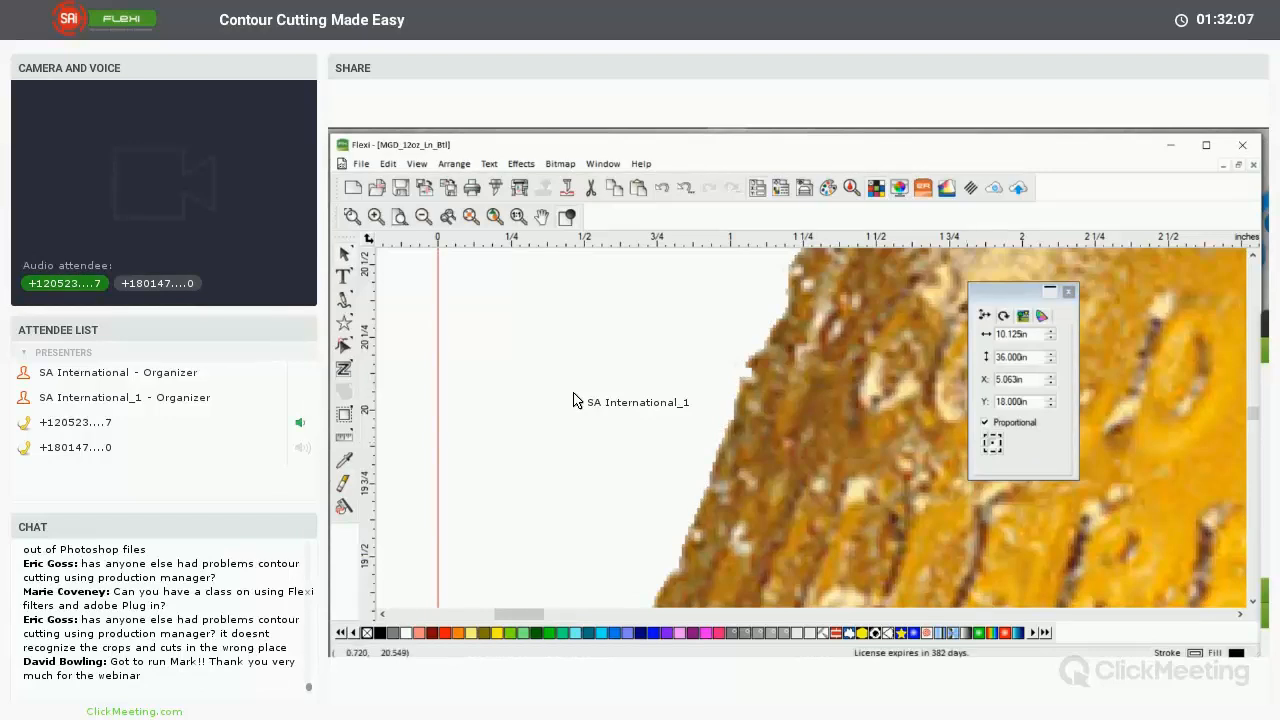
Add a contour cut to the bottle image and reduce its offset to 0.004 in
key(alt+c)
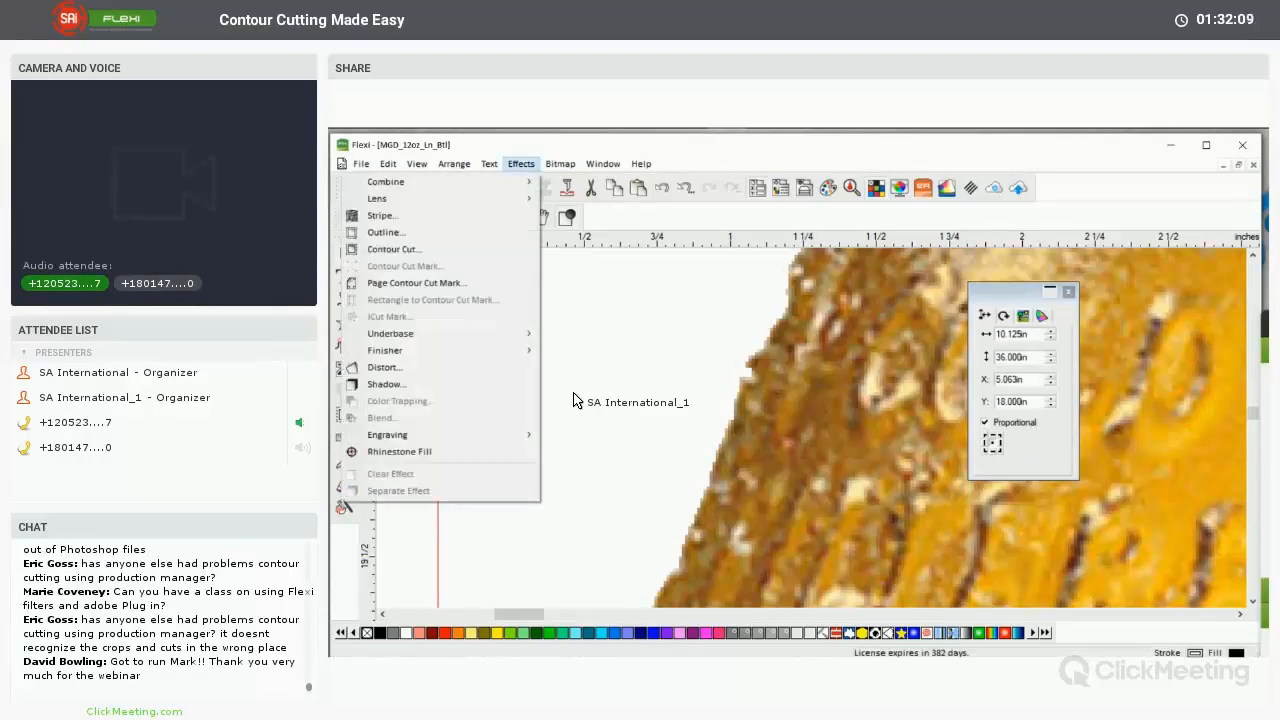
key(Down)
key(Down)
key(Return)
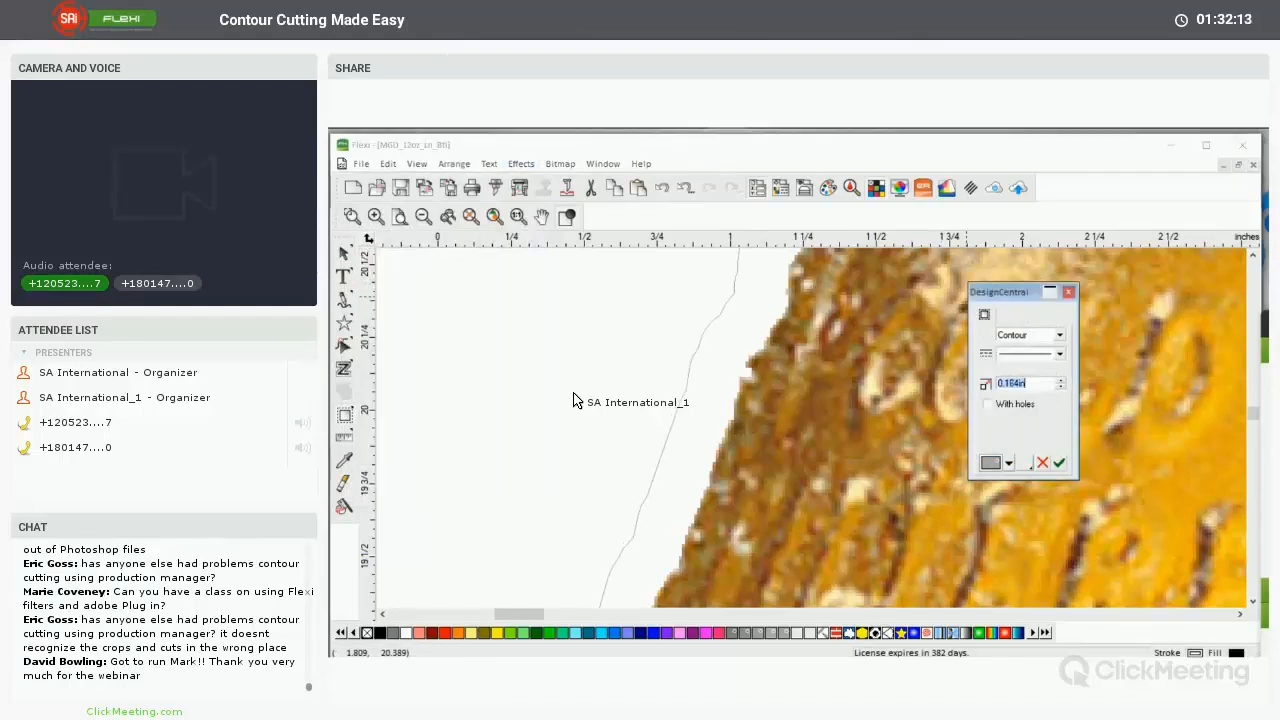
text(0.094)
key(Return)
text(0.004)
key(Return)
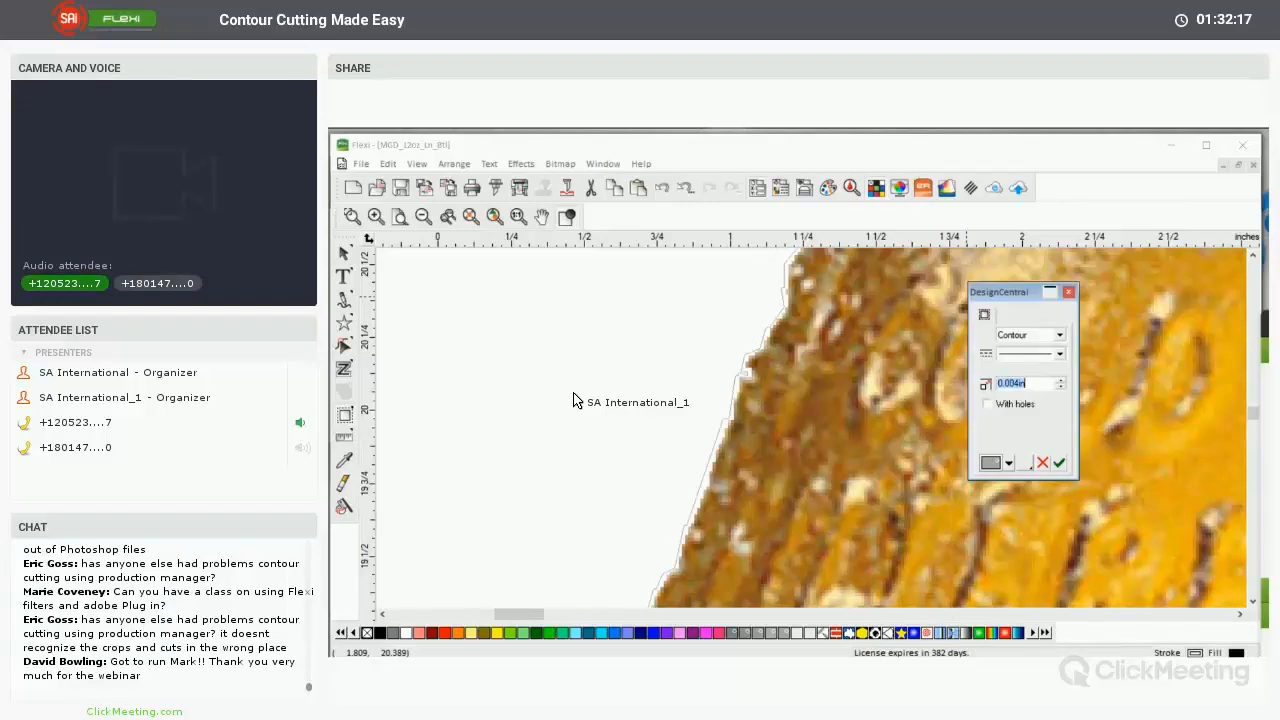
Set the contour cut's offset to -0.026 in so it runs inside the bottle's edge, and apply it
text(-0.006)
key(Return)
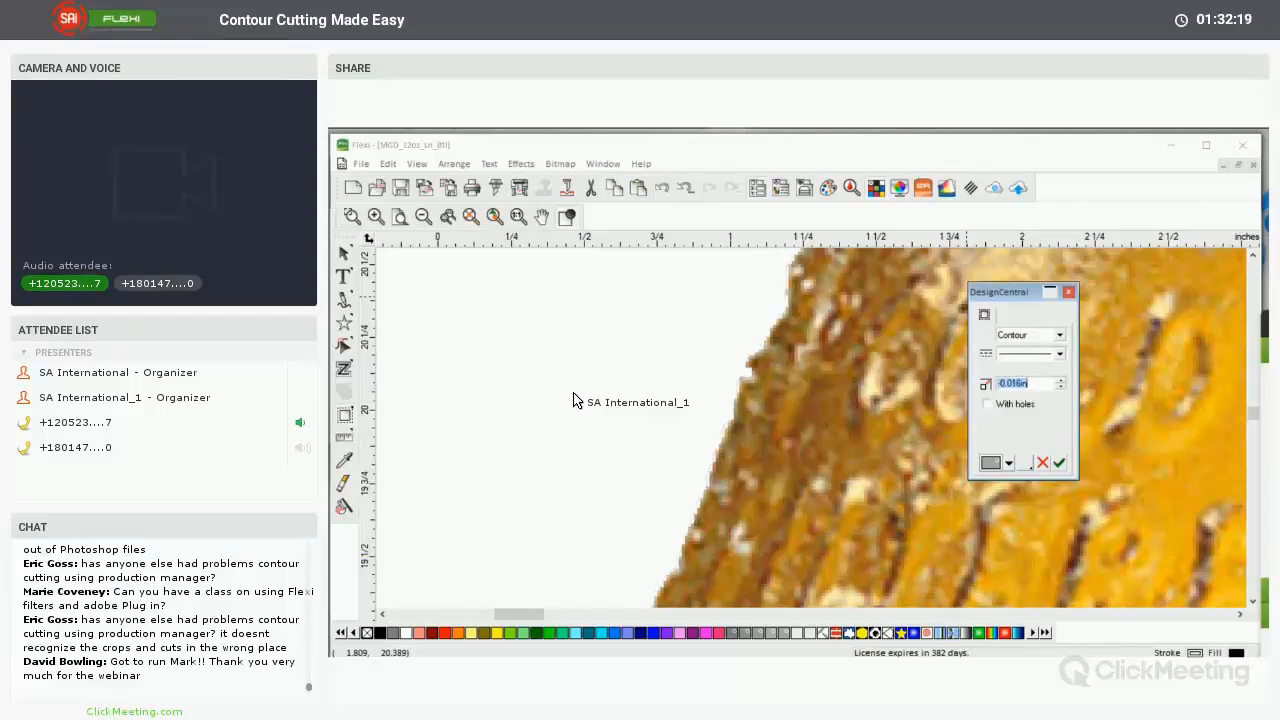
text(-0.026)
key(Return)
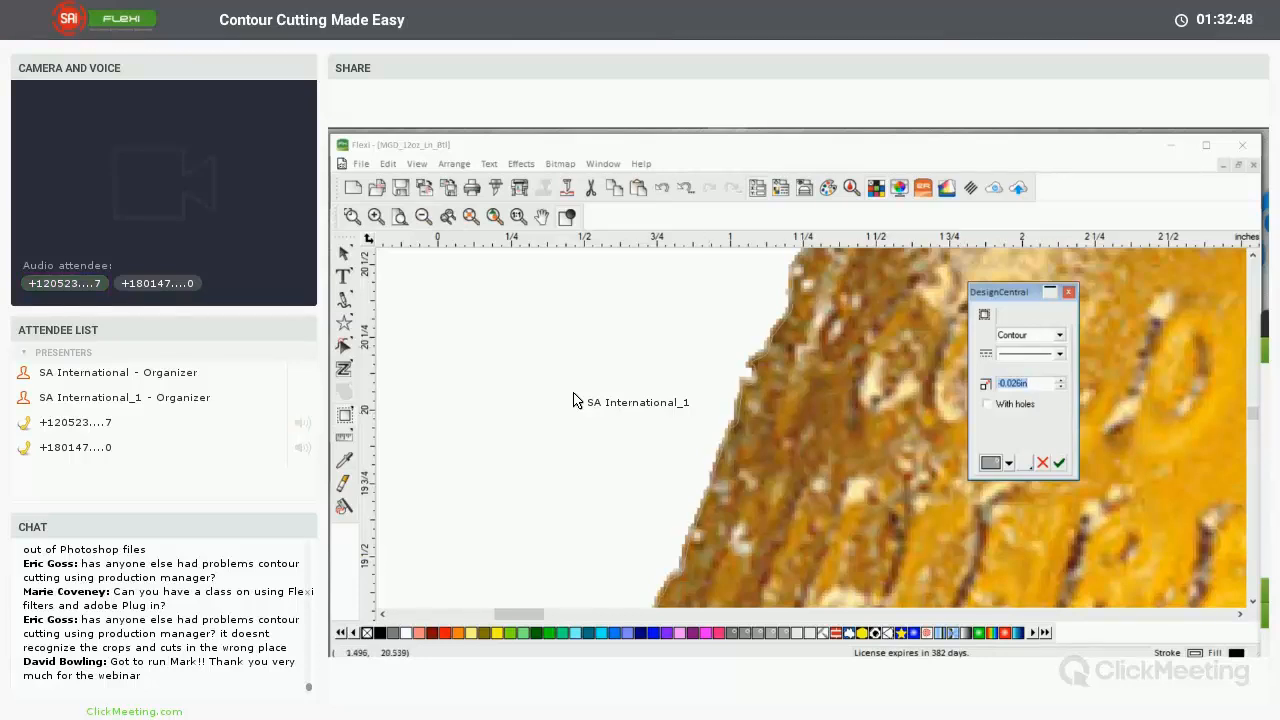
key(Return)
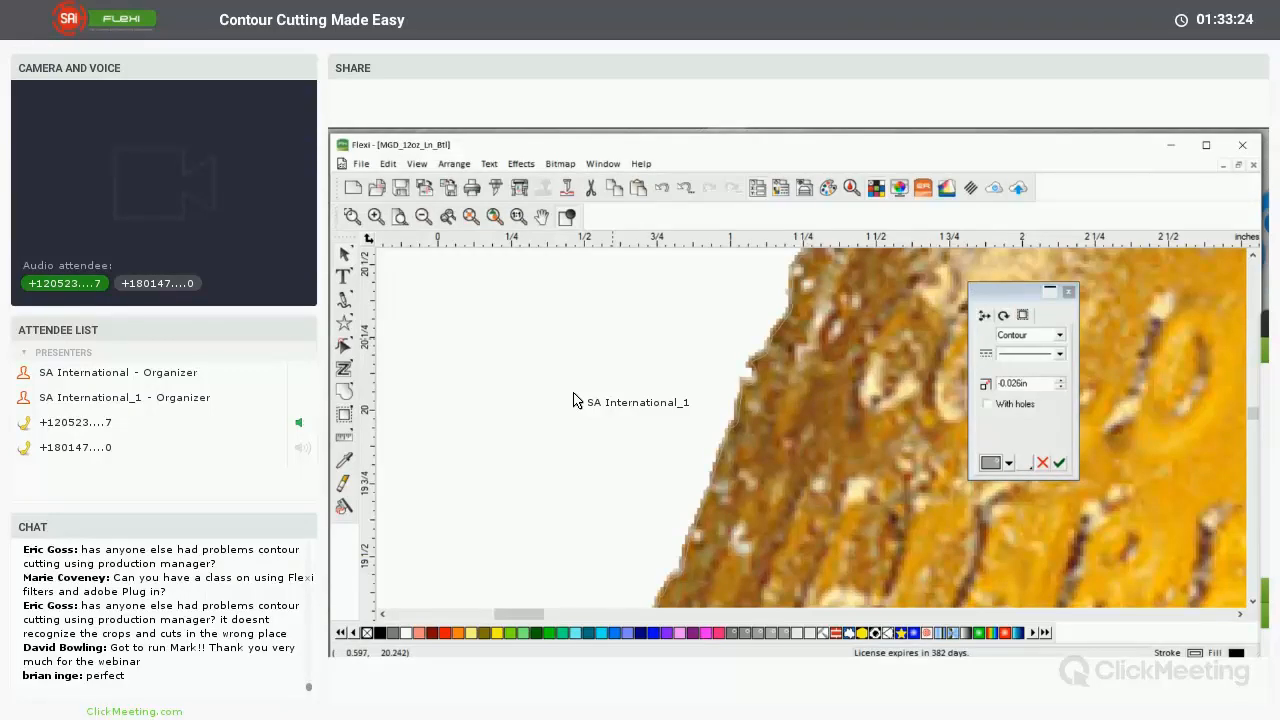
Open RIP and Print for the bottle, keep the RIP and Print settings, and show the contour cutting options
key(ctrl+p)
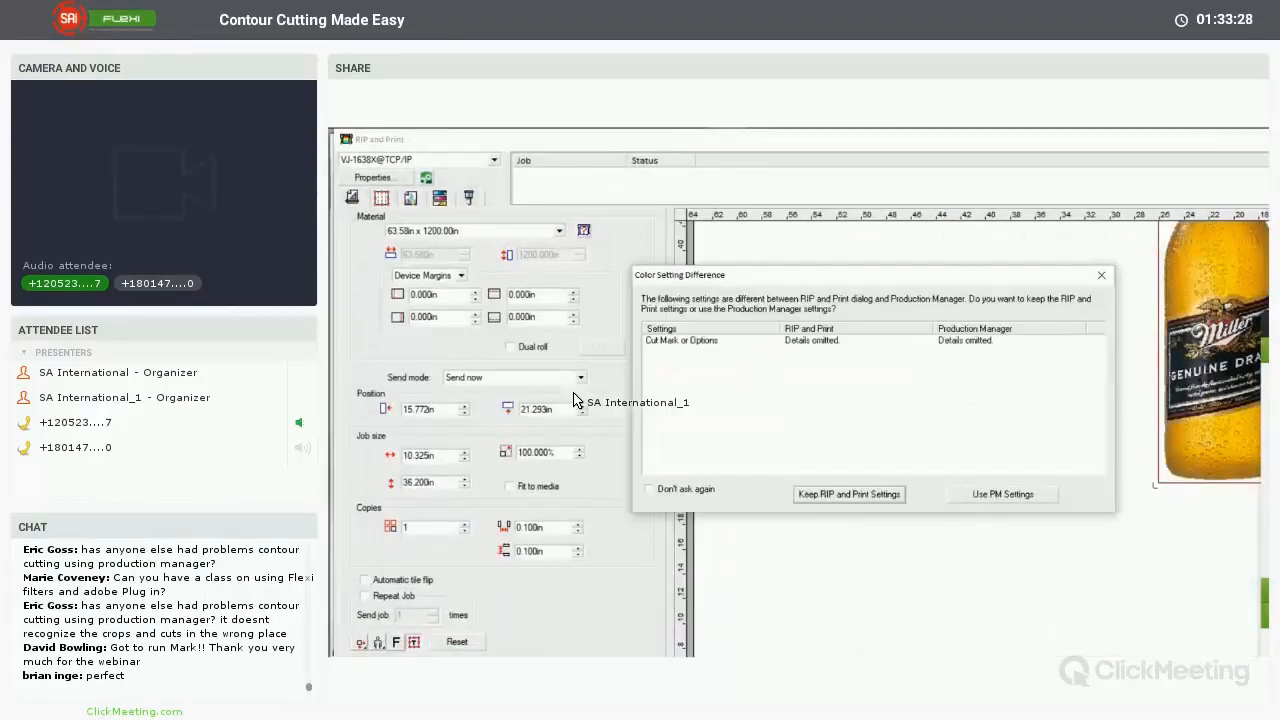
key(Return)
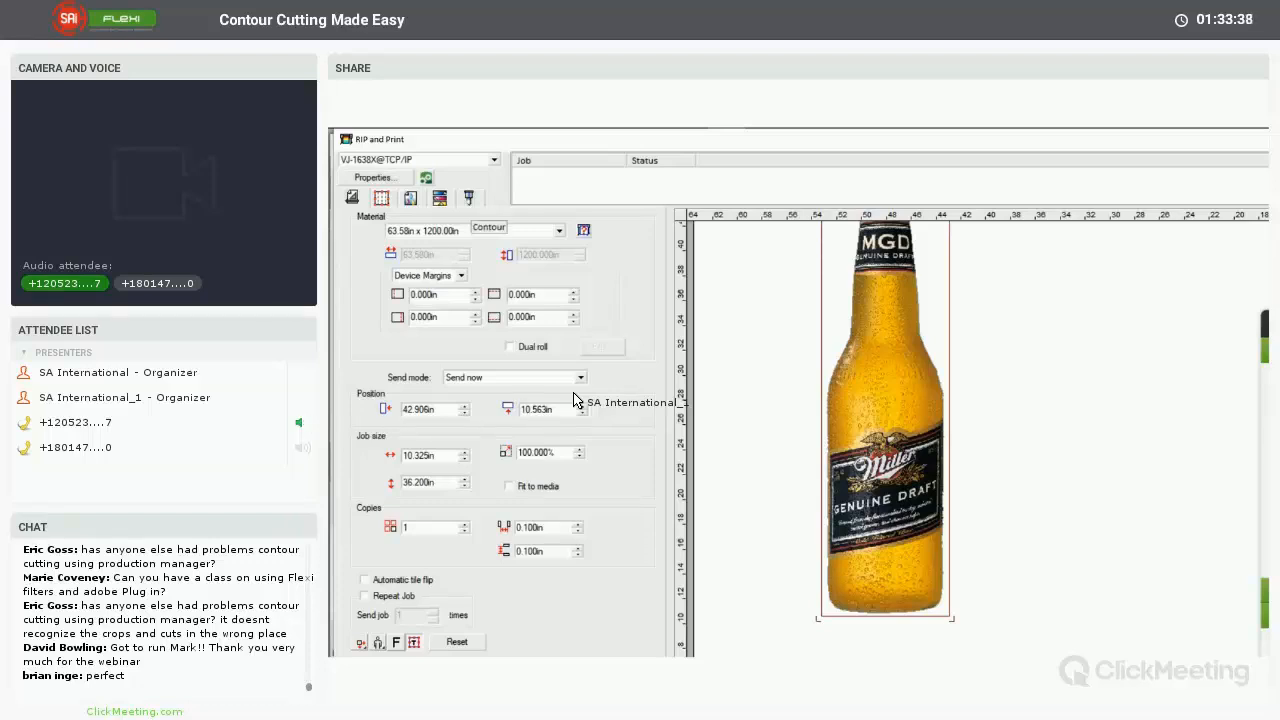
click(469, 197)
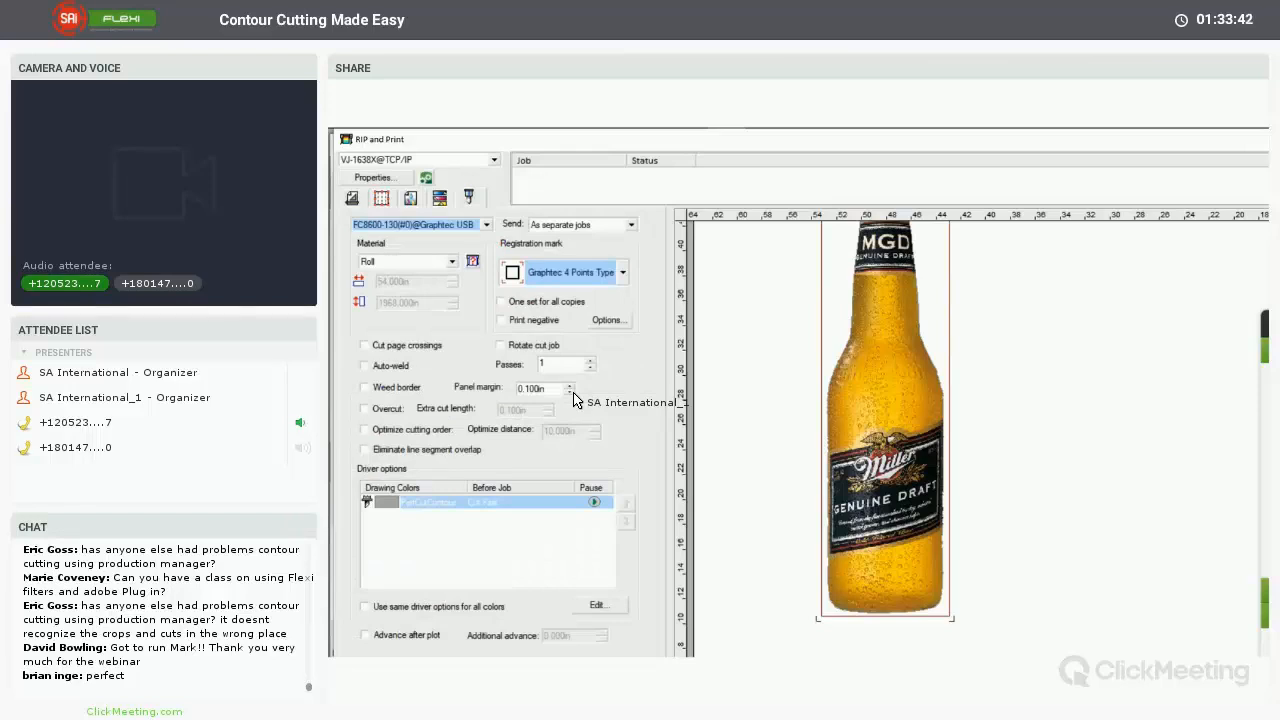
Look through the registration mark types available for the Graphtec FC8600-130 cutter, and leave RIP and Print
click(622, 272)
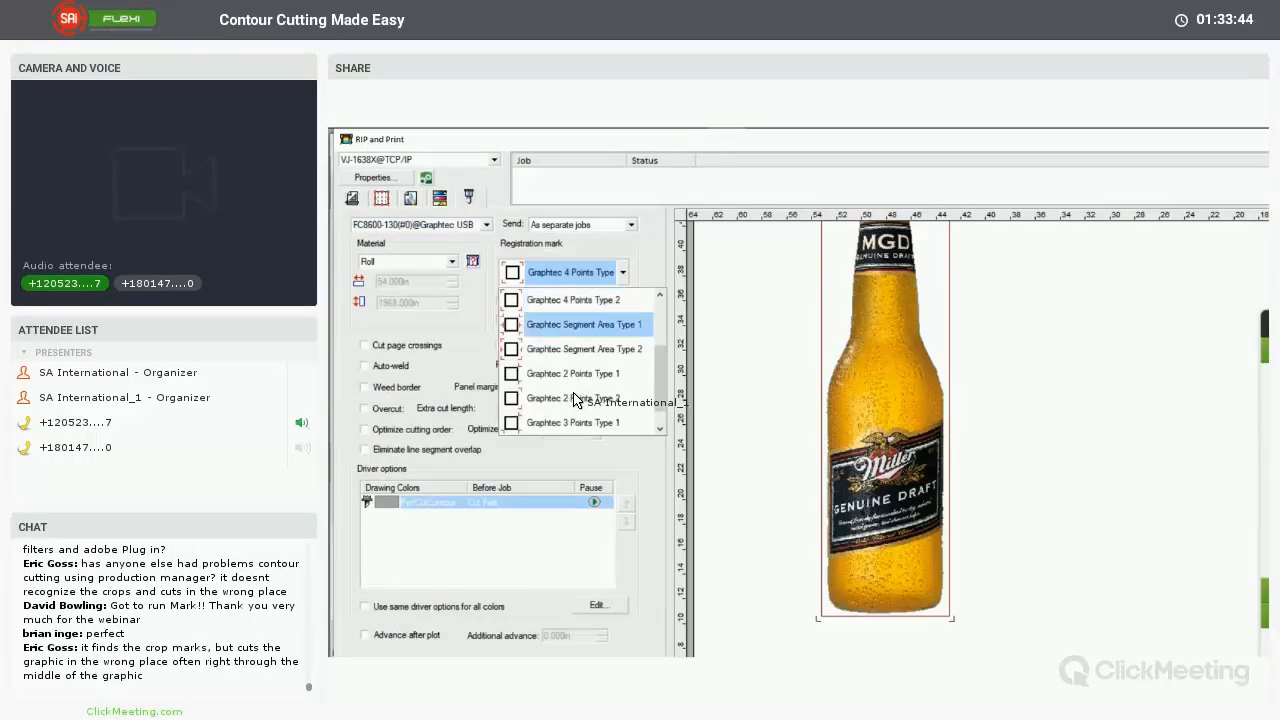
drag(660, 373, 660, 333)
scroll(575, 400, down, 2)
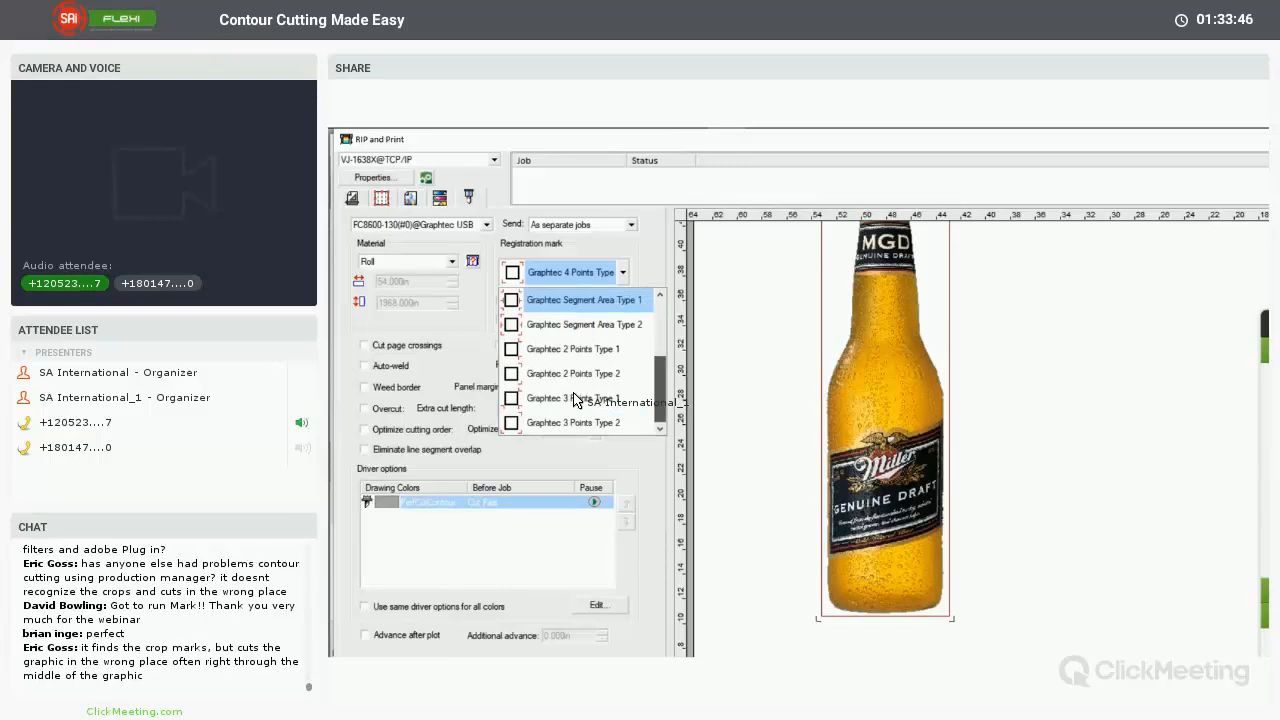
scroll(575, 400, up, 2)
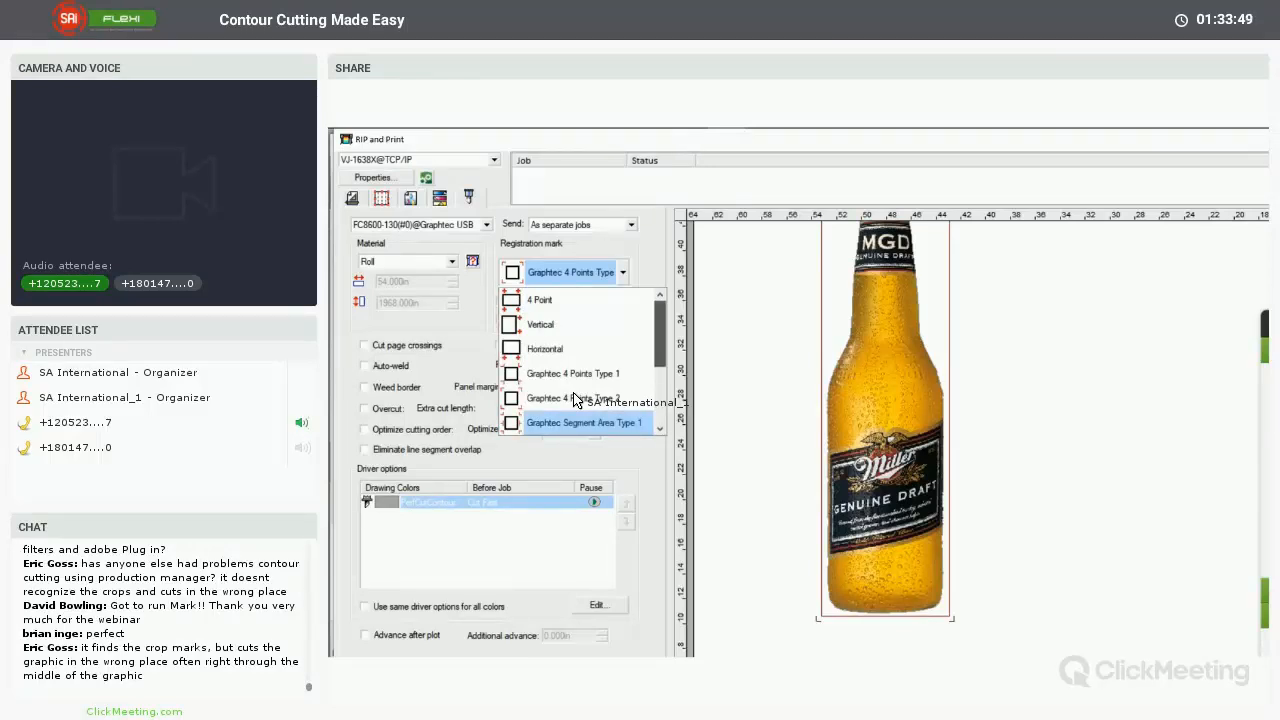
scroll(576, 400, down, 2)
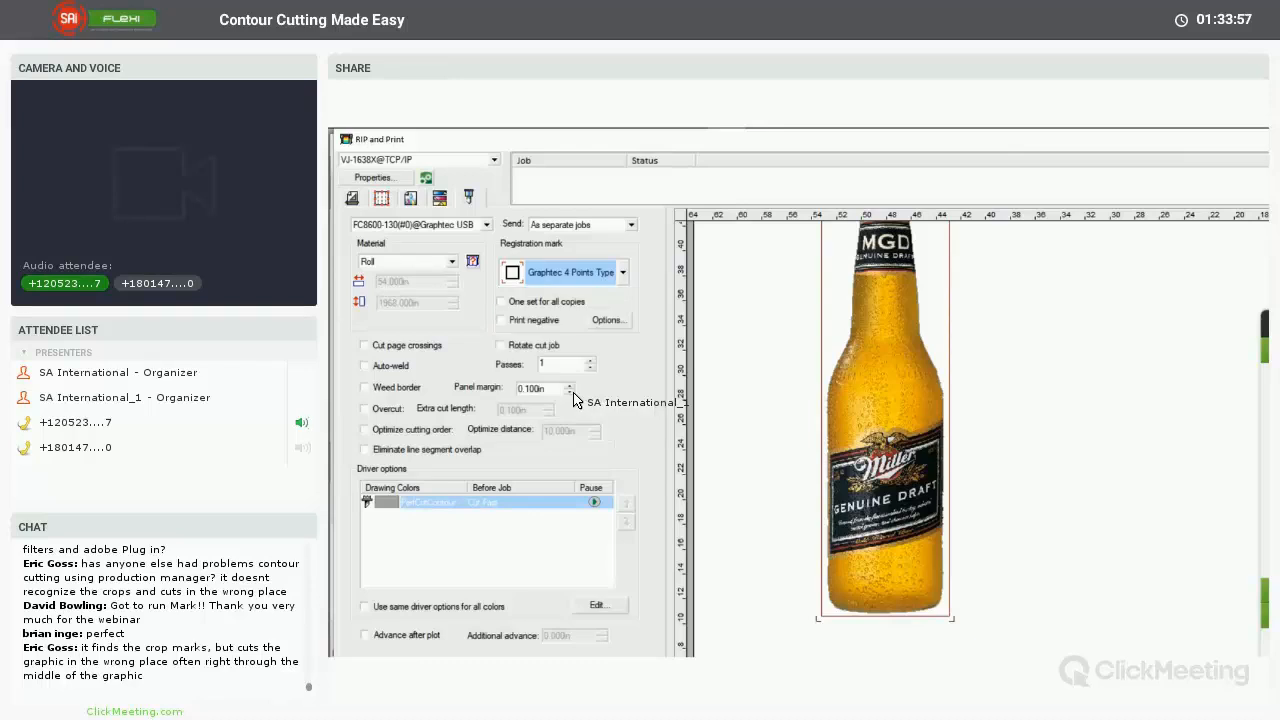
scroll(574, 400, up, 1)
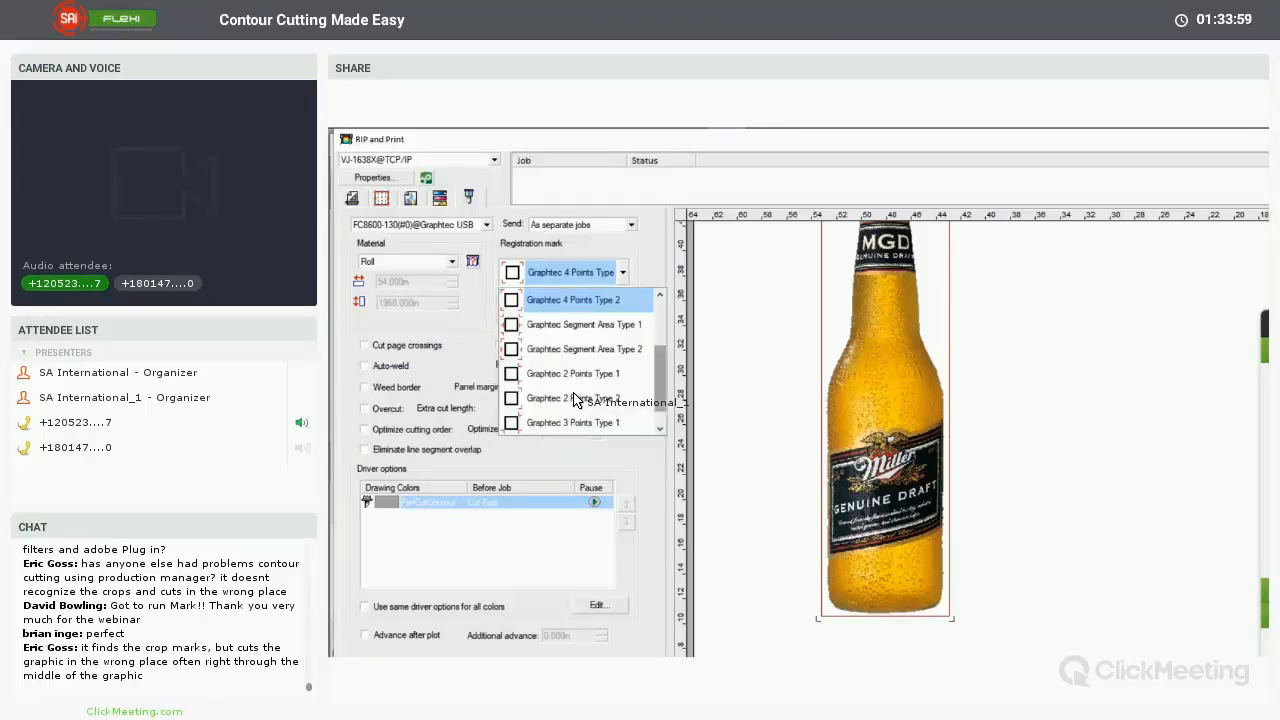
scroll(574, 400, up, 2)
click(574, 400)
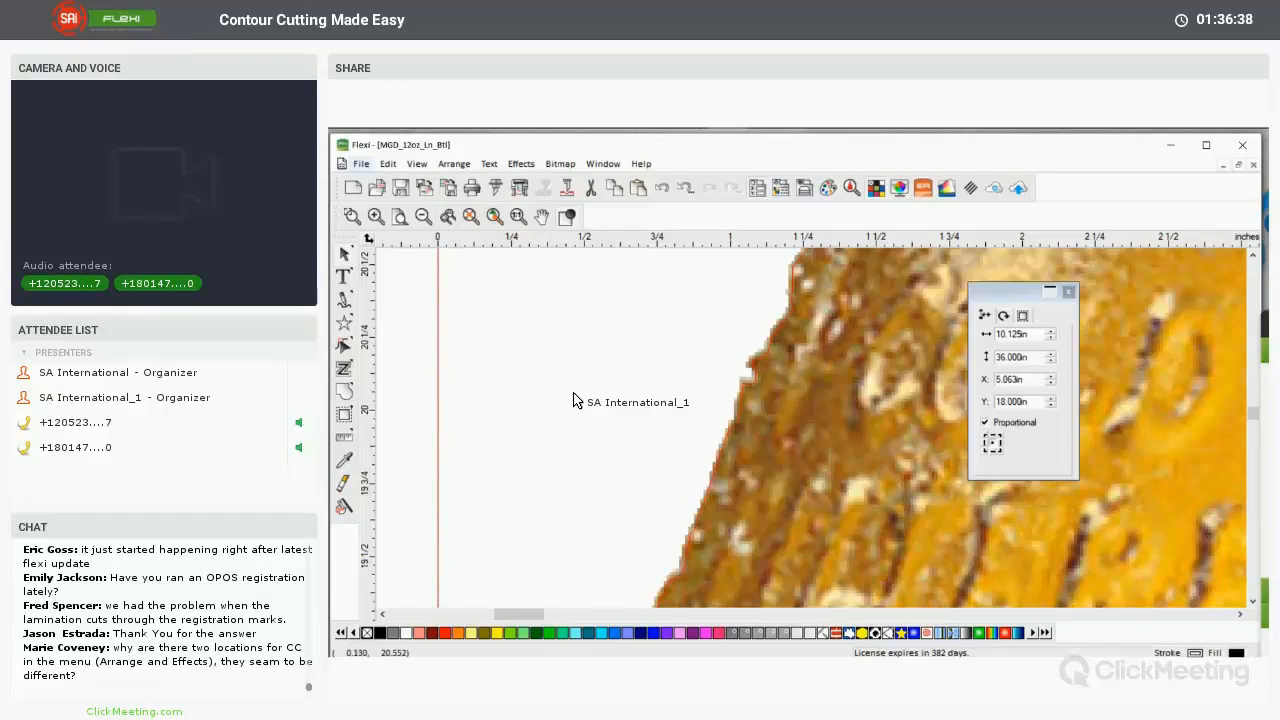
Close the bottle document without saving its changes and start a new blank document
click(361, 163)
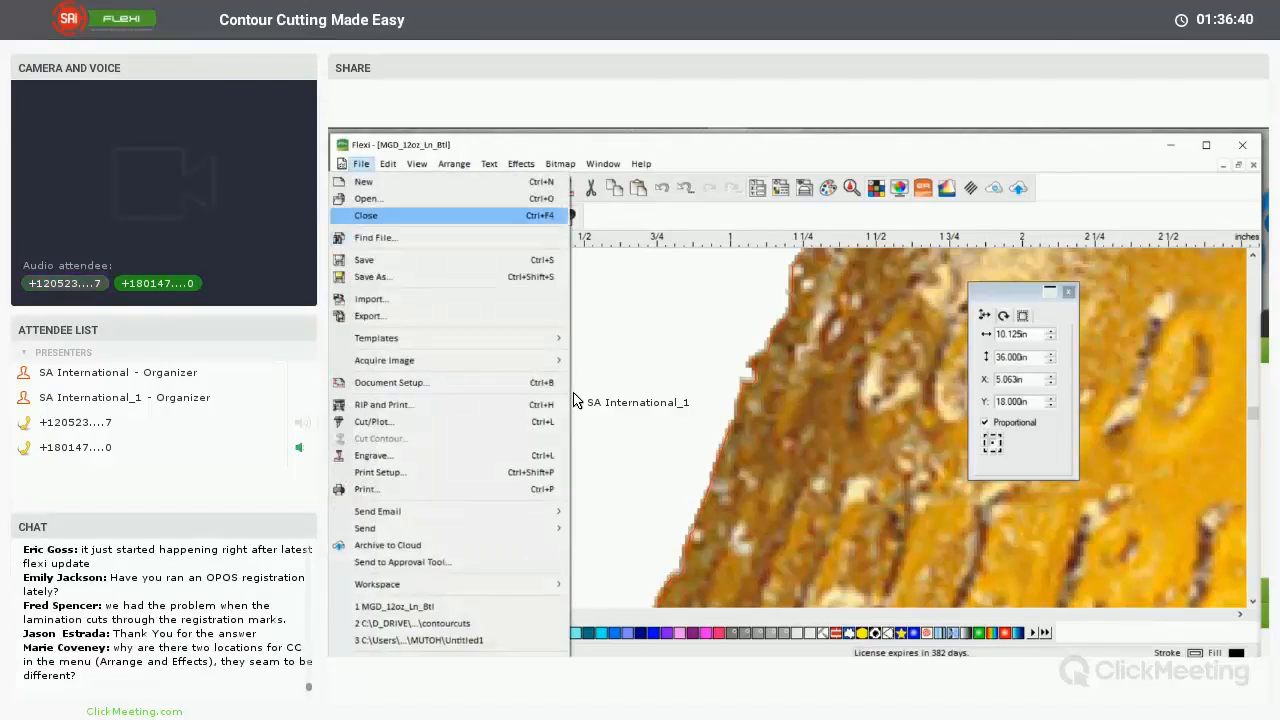
click(362, 215)
key(n)
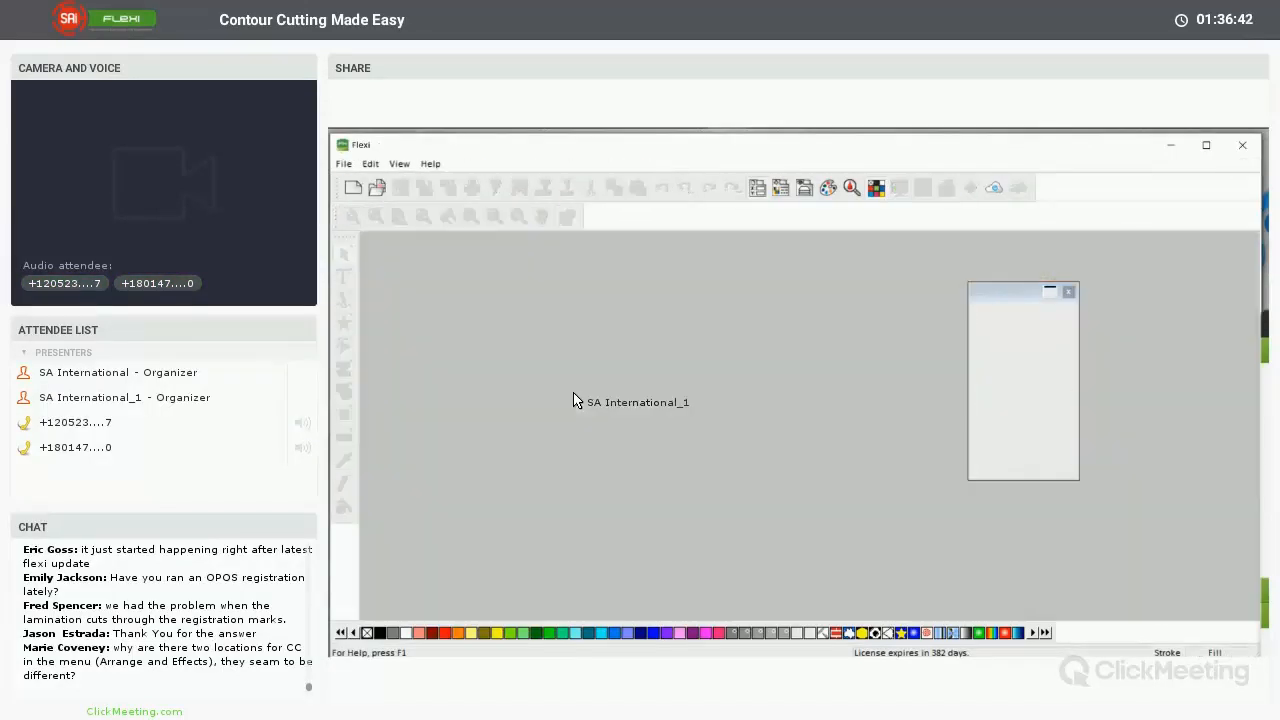
key(ctrl+n)
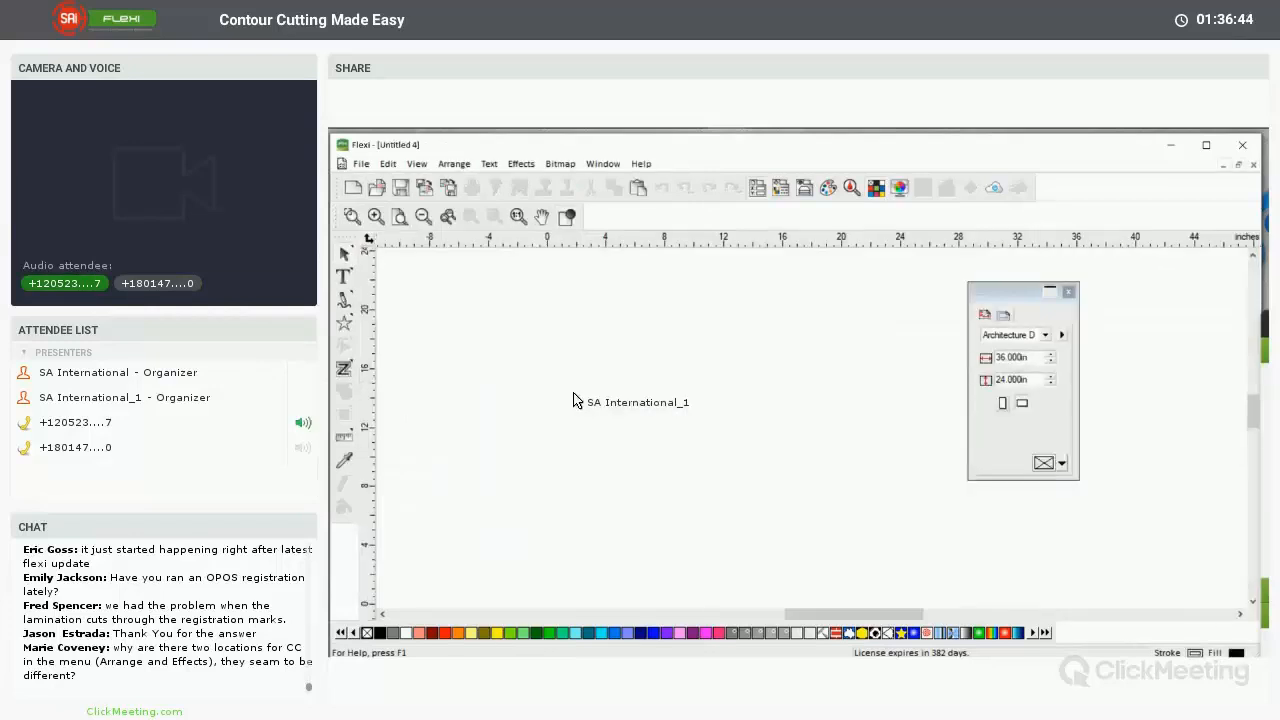
Draw a five-pointed star with an outer radius of about 7.8 in and fill it with pink
drag(680, 456, 673, 341)
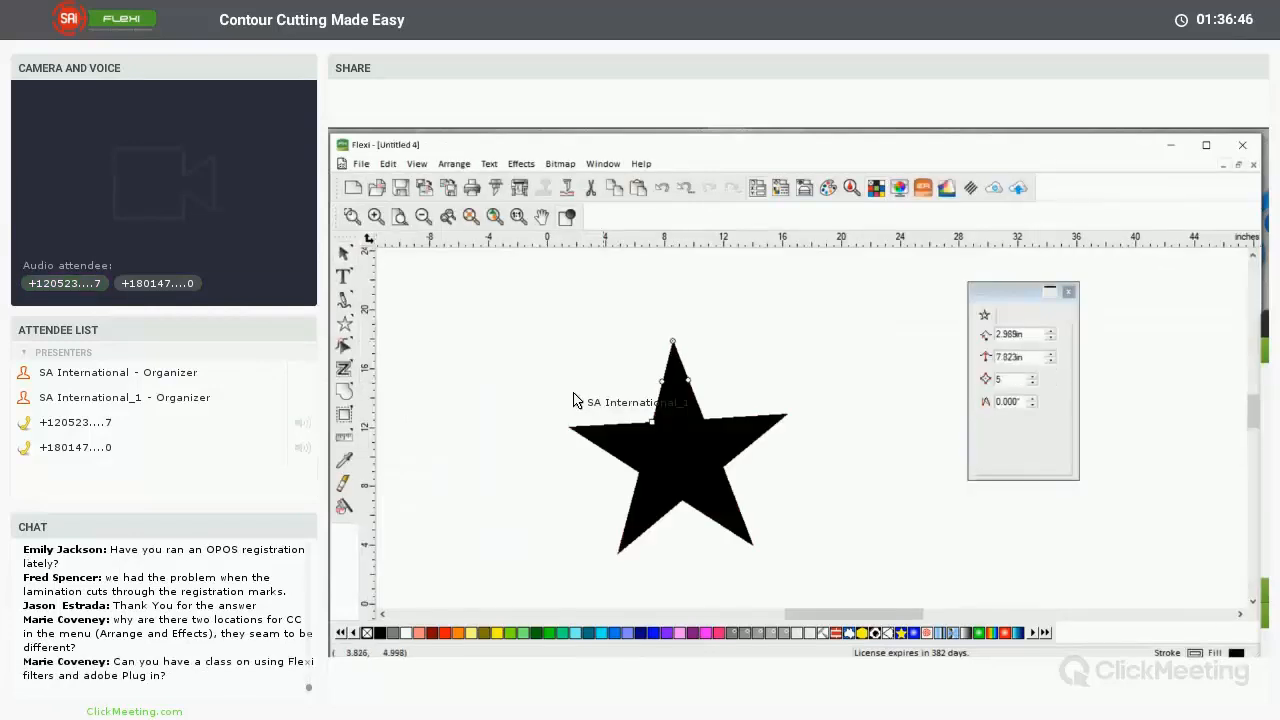
click(719, 632)
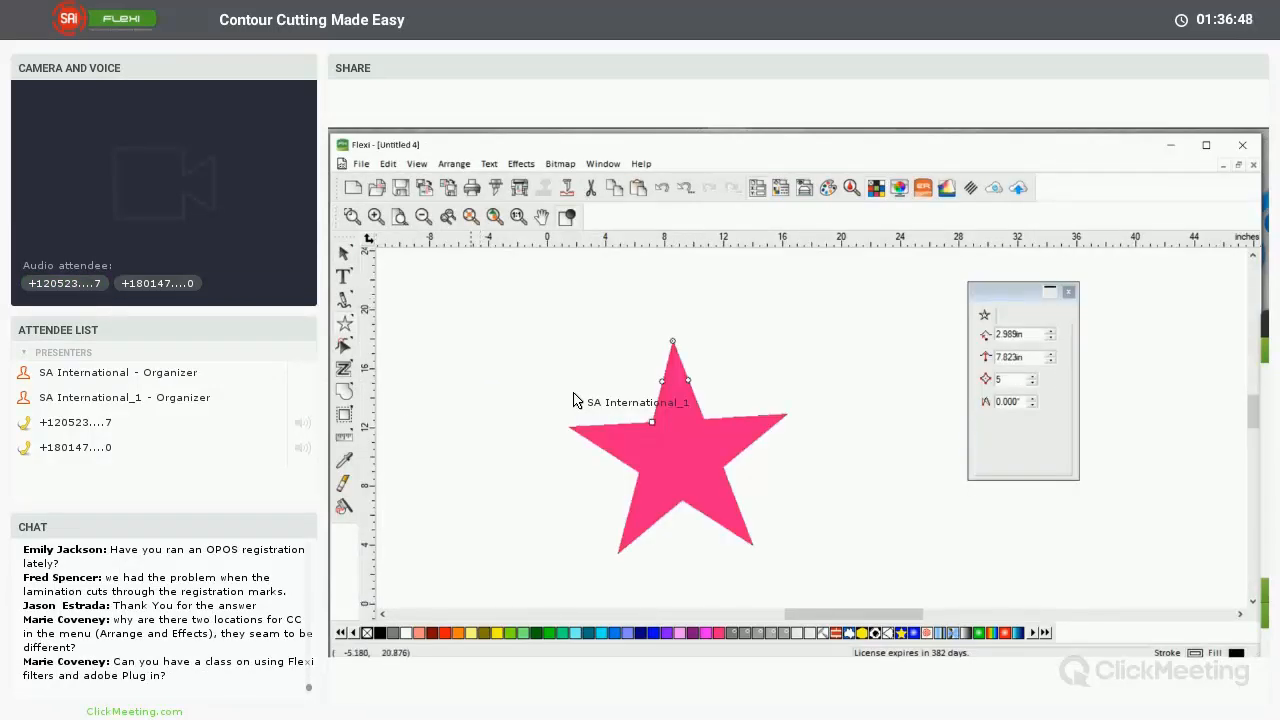
Add a contour cut to the pink star with a positive offset so it runs well outside the edge, and apply it
click(521, 163)
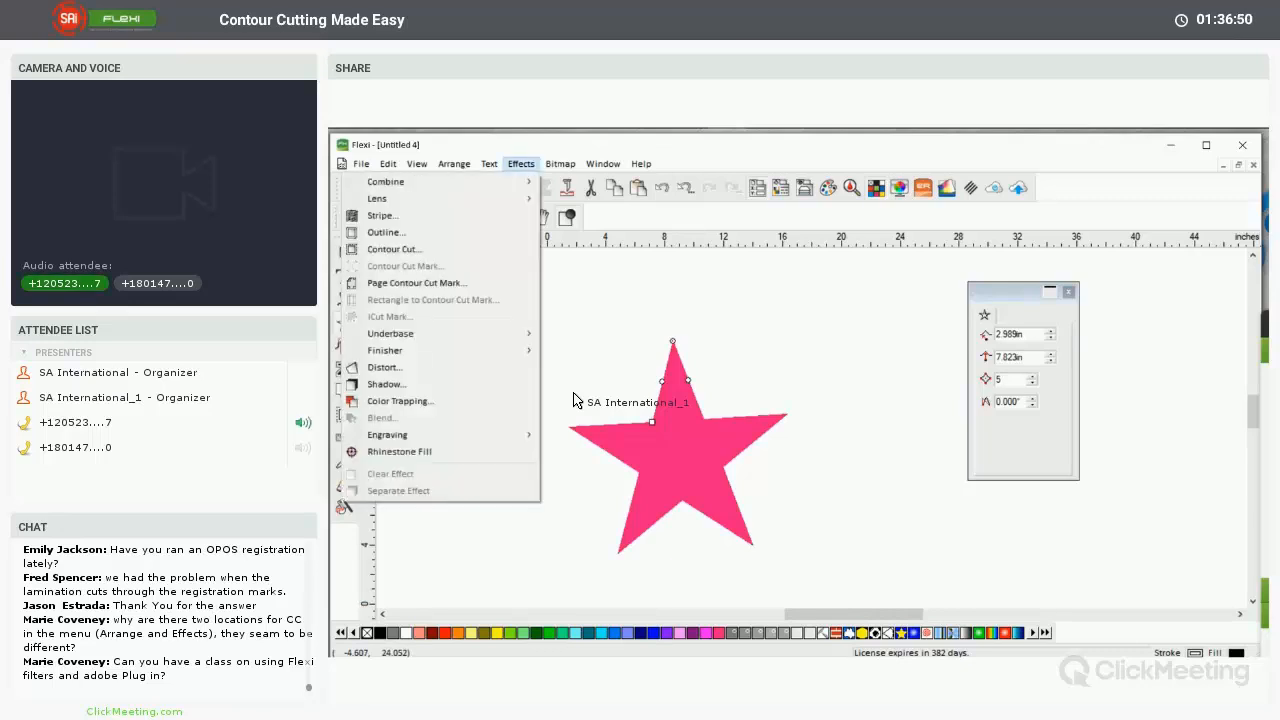
key(Return)
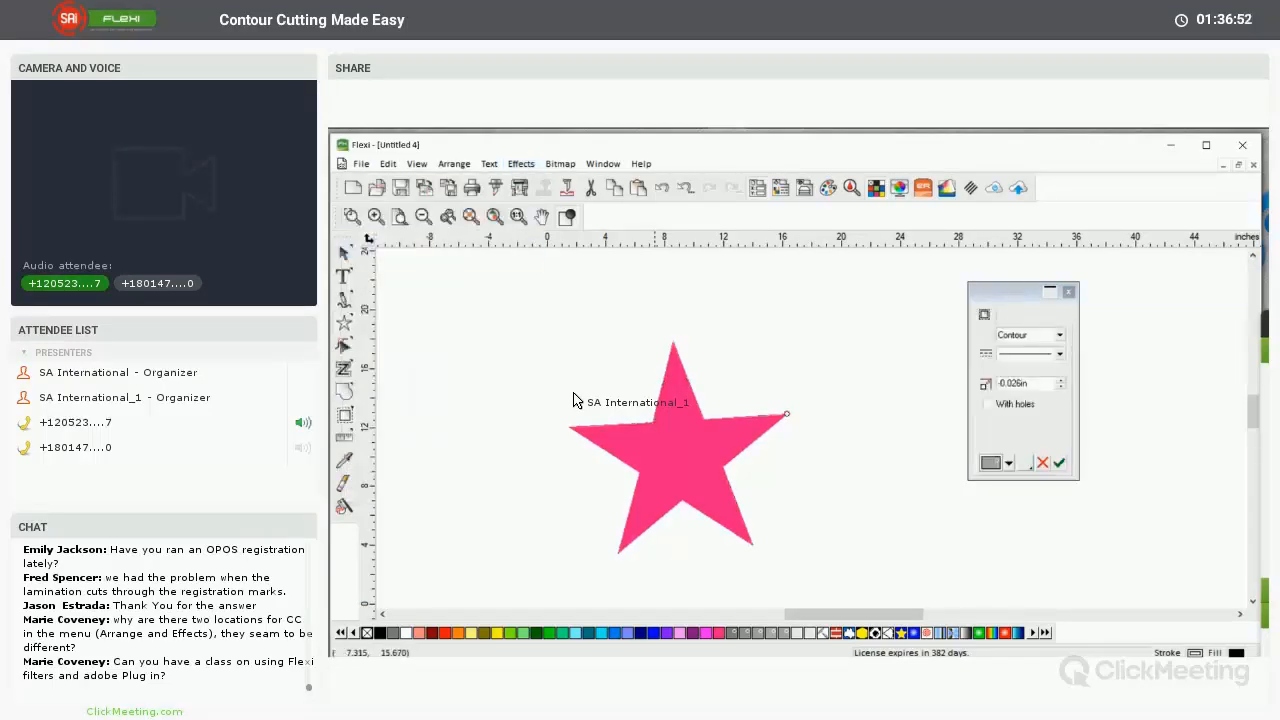
click(1060, 387)
click(1060, 387)
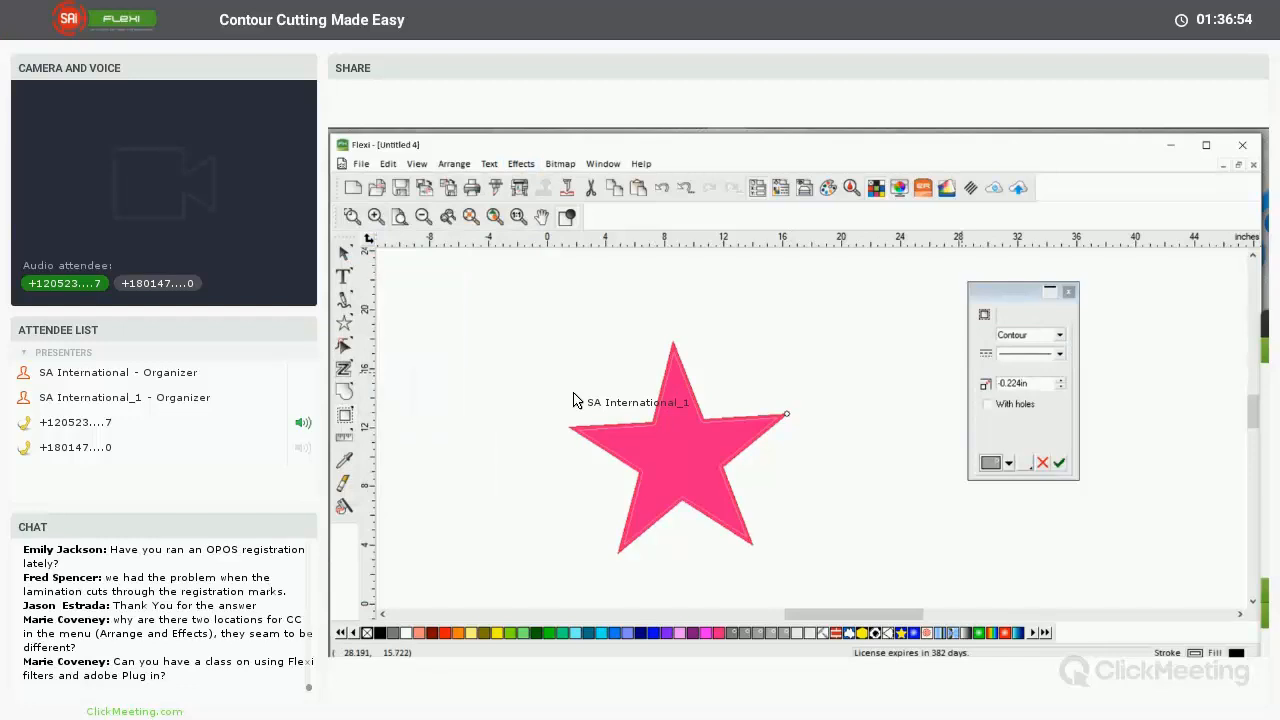
click(1060, 379)
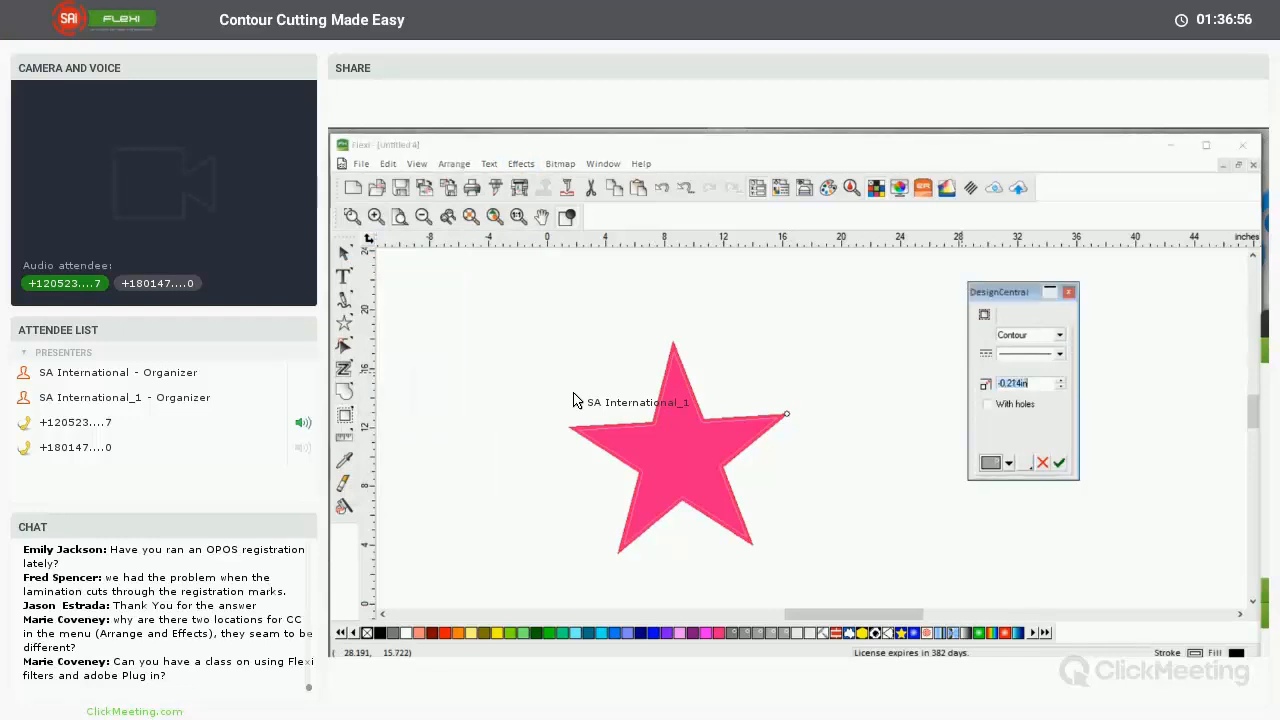
click(1060, 379)
click(1060, 379)
click(1060, 379)
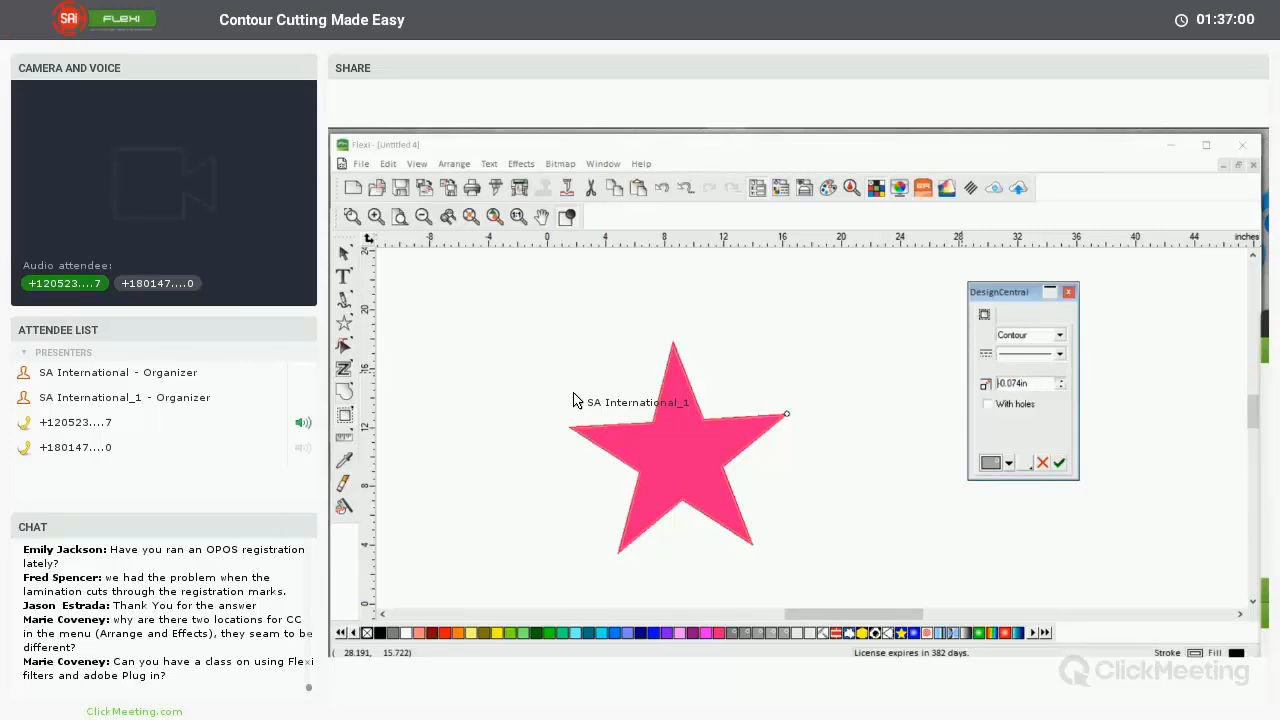
click(1060, 379)
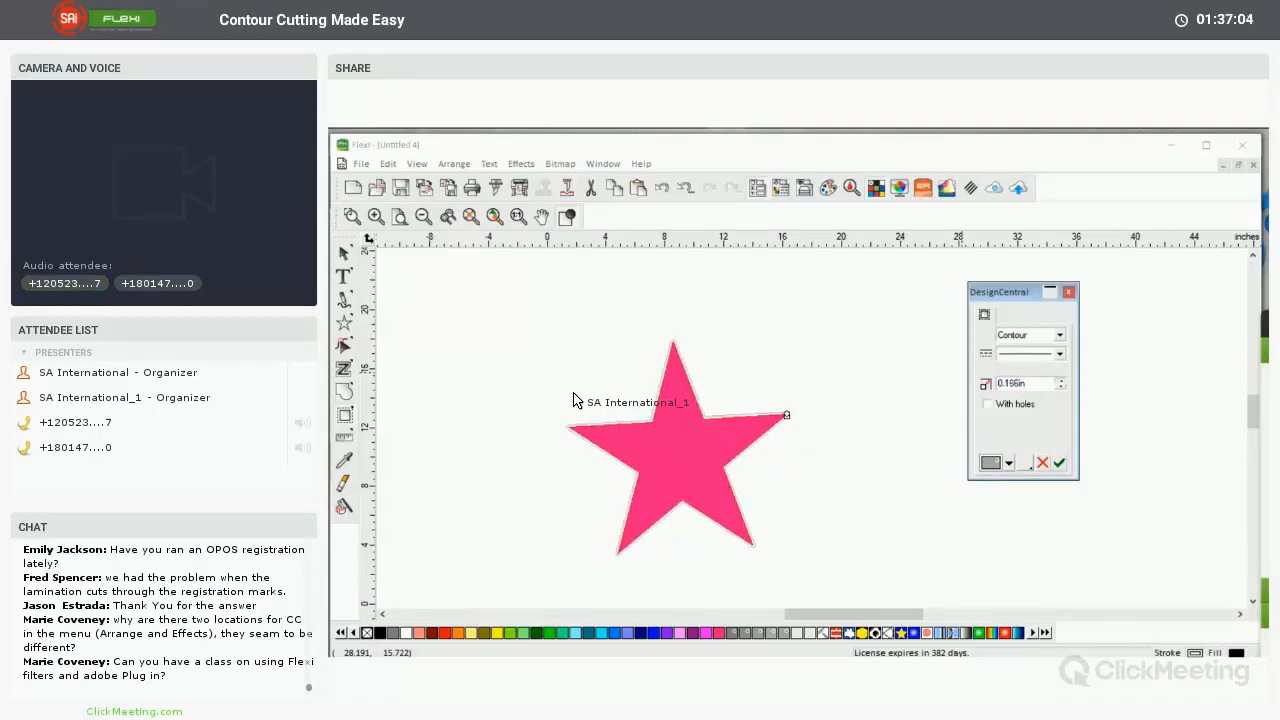
click(1060, 379)
click(1059, 462)
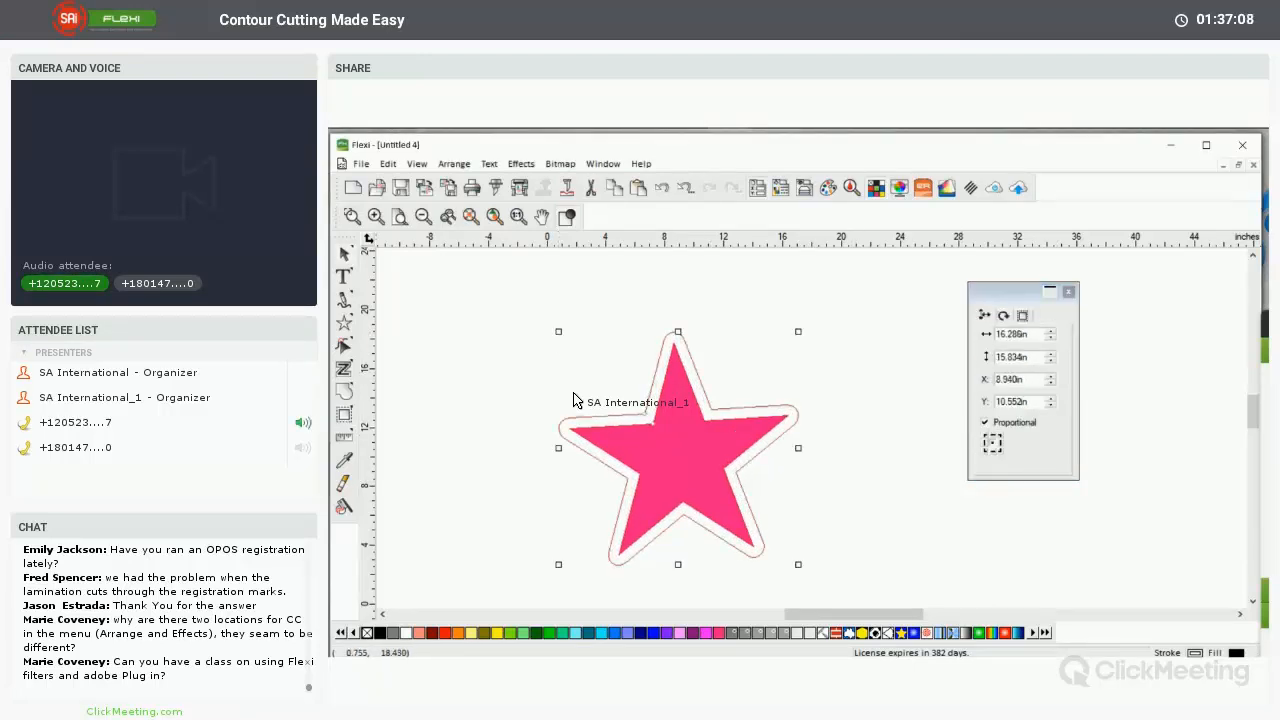
Check the Make Contour Cut and Release Contour Cut commands for the star, and deselect it
click(454, 163)
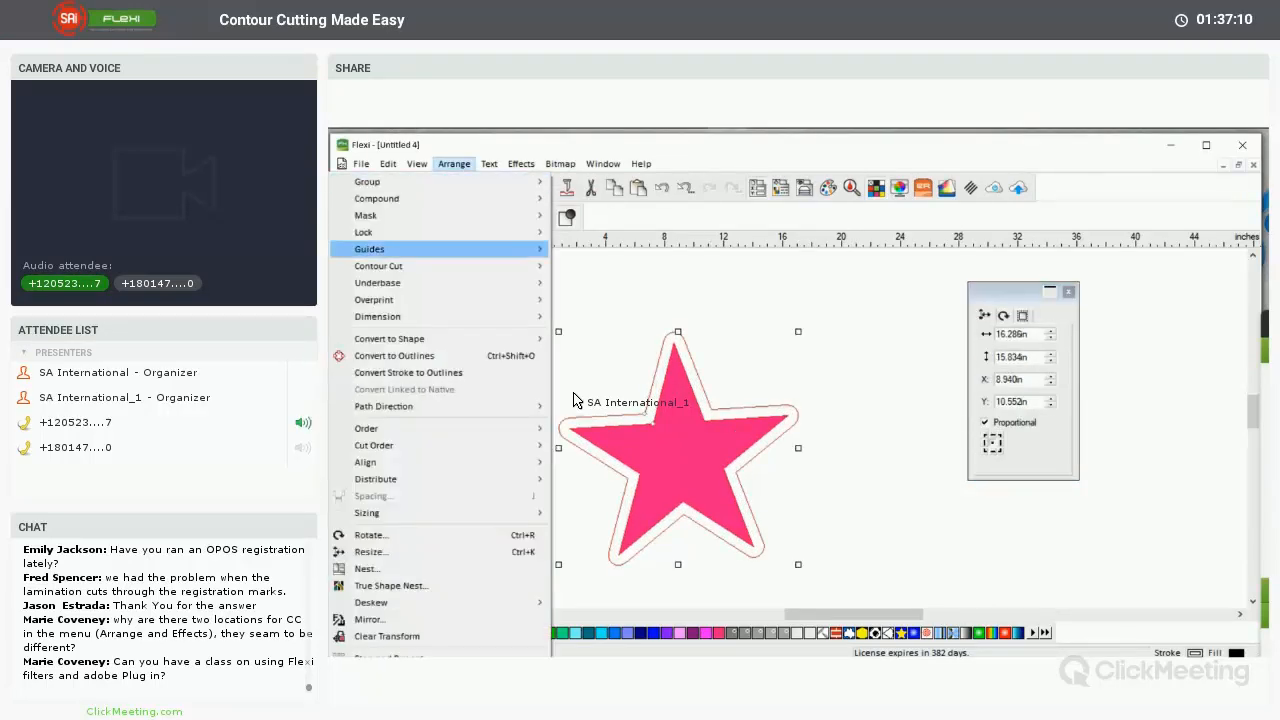
mouse_move(400, 266)
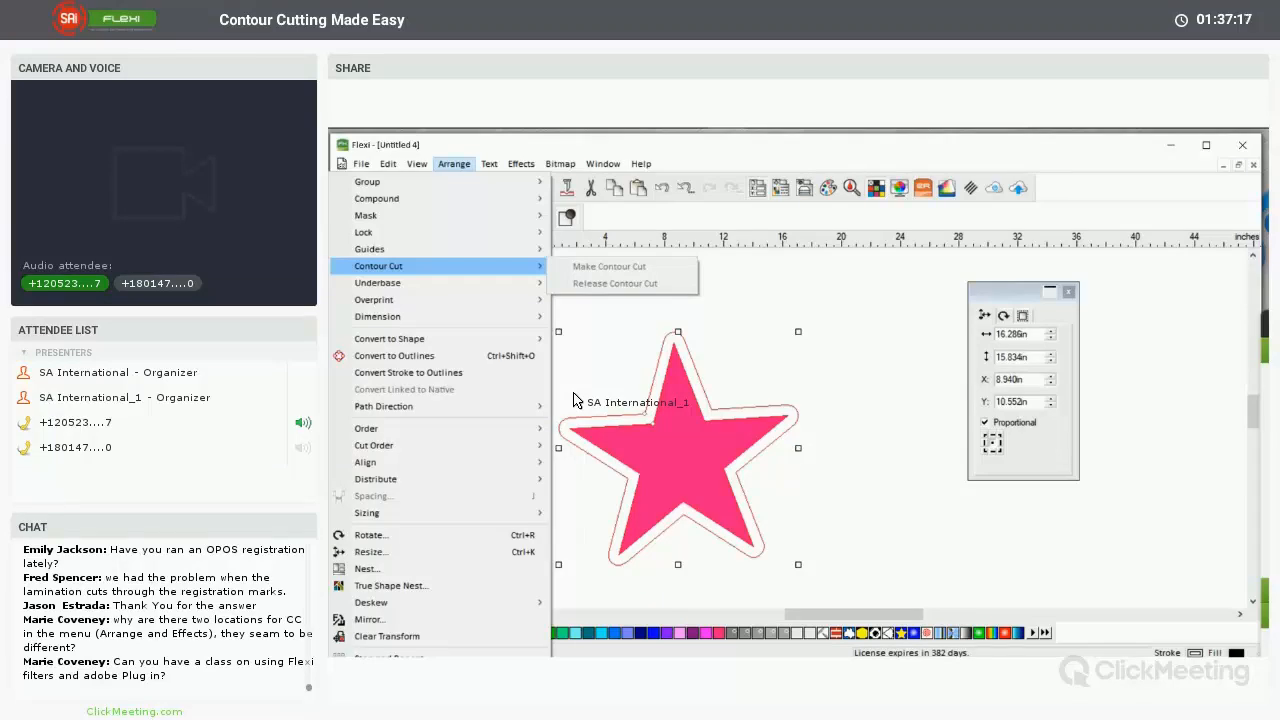
click(573, 400)
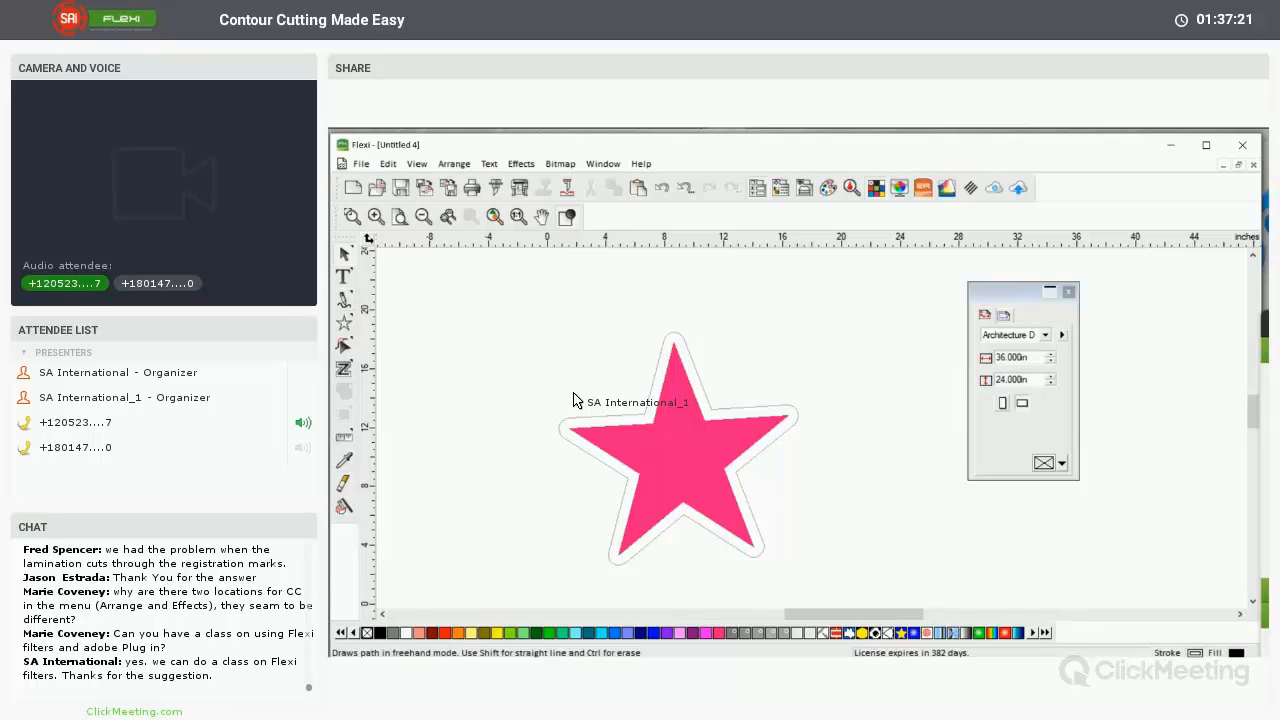
Draw a closed freehand shape about 21 in wide around the star, turn it into a contour cut, and deselect it
click(344, 300)
mouse_move(594, 368)
mouse_down()
mouse_move(722, 338)
mouse_move(798, 367)
mouse_move(823, 458)
mouse_move(809, 520)
mouse_move(729, 582)
mouse_move(563, 551)
mouse_move(560, 392)
mouse_move(593, 368)
mouse_up()
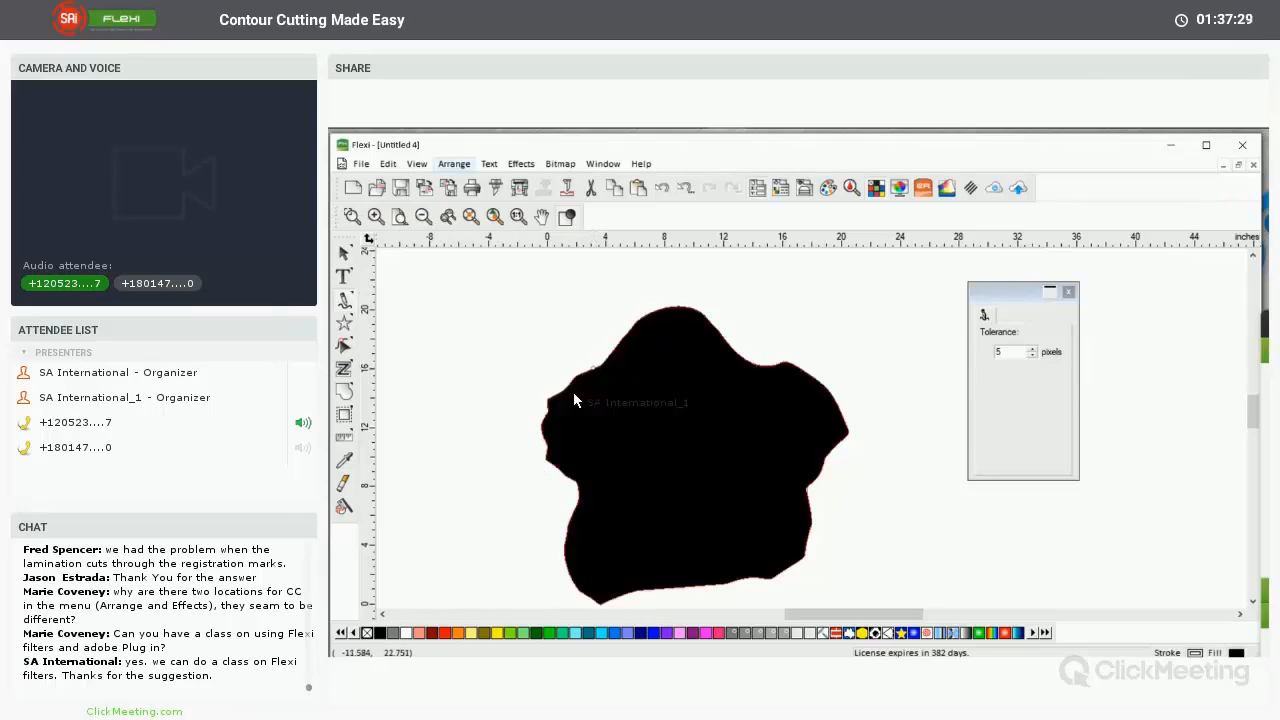
click(454, 163)
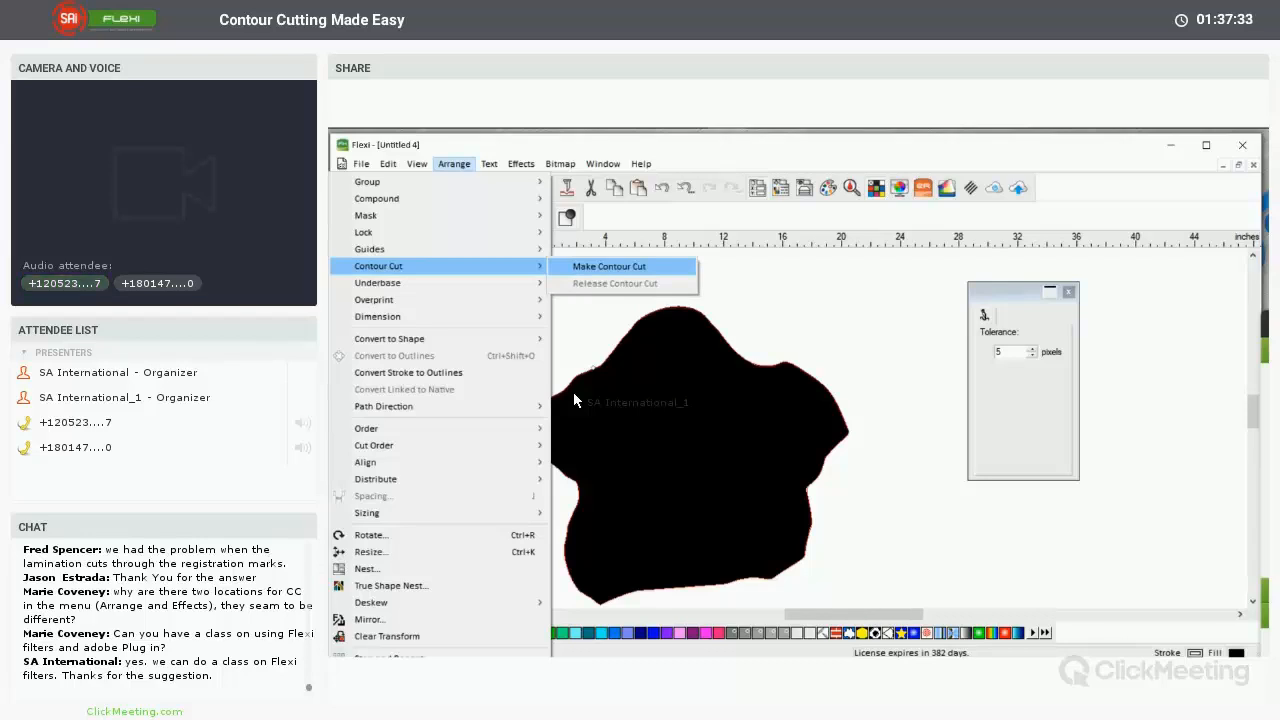
click(609, 266)
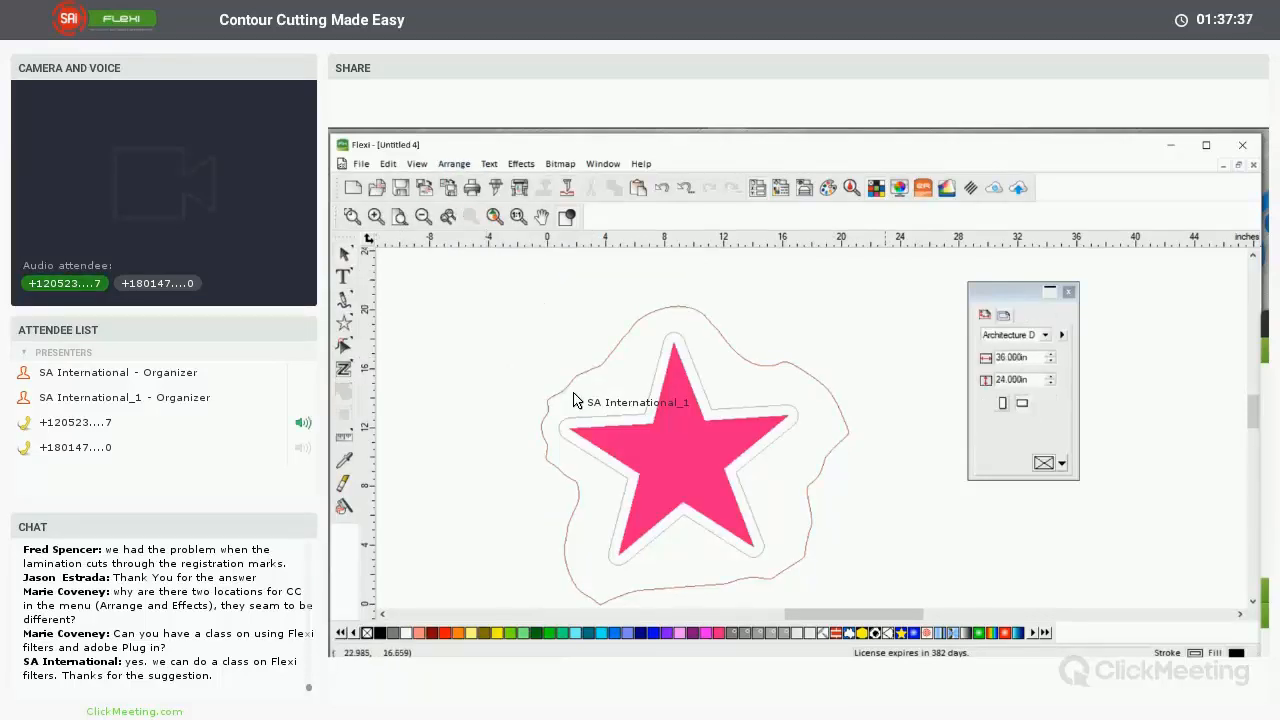
key(Escape)
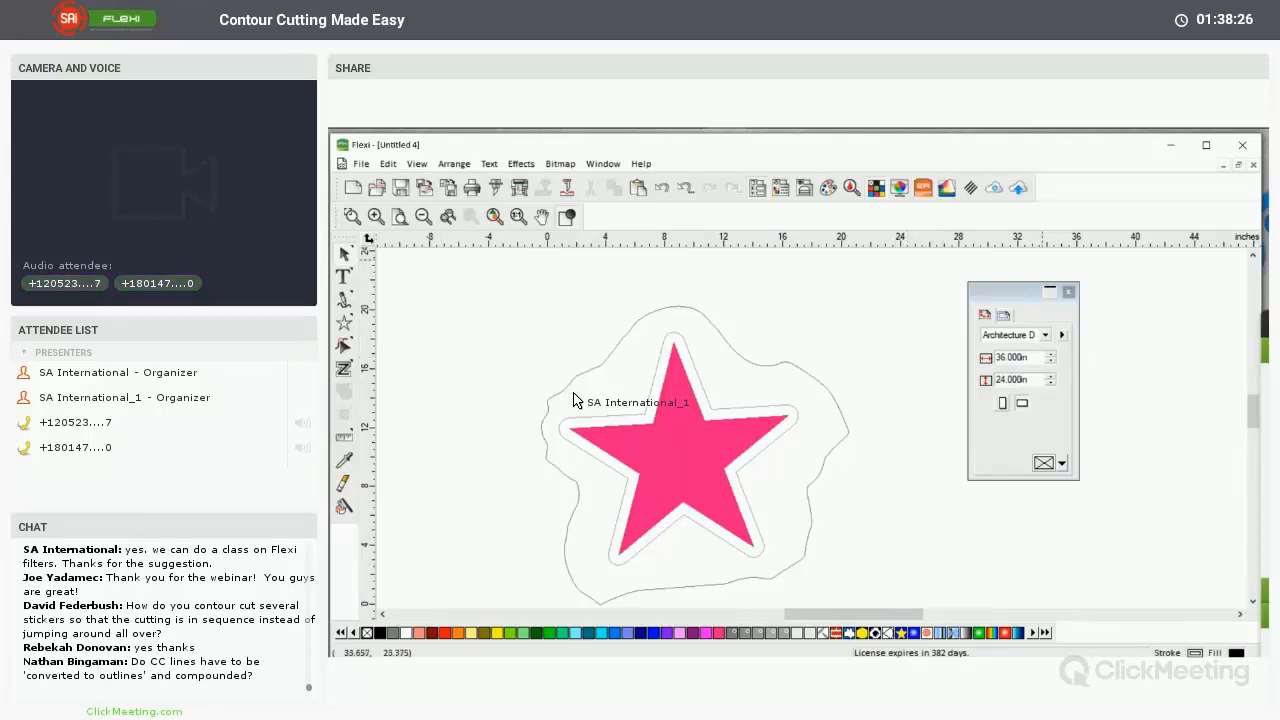
Close the star document without saving and create another new blank document
key(ctrl+F4)
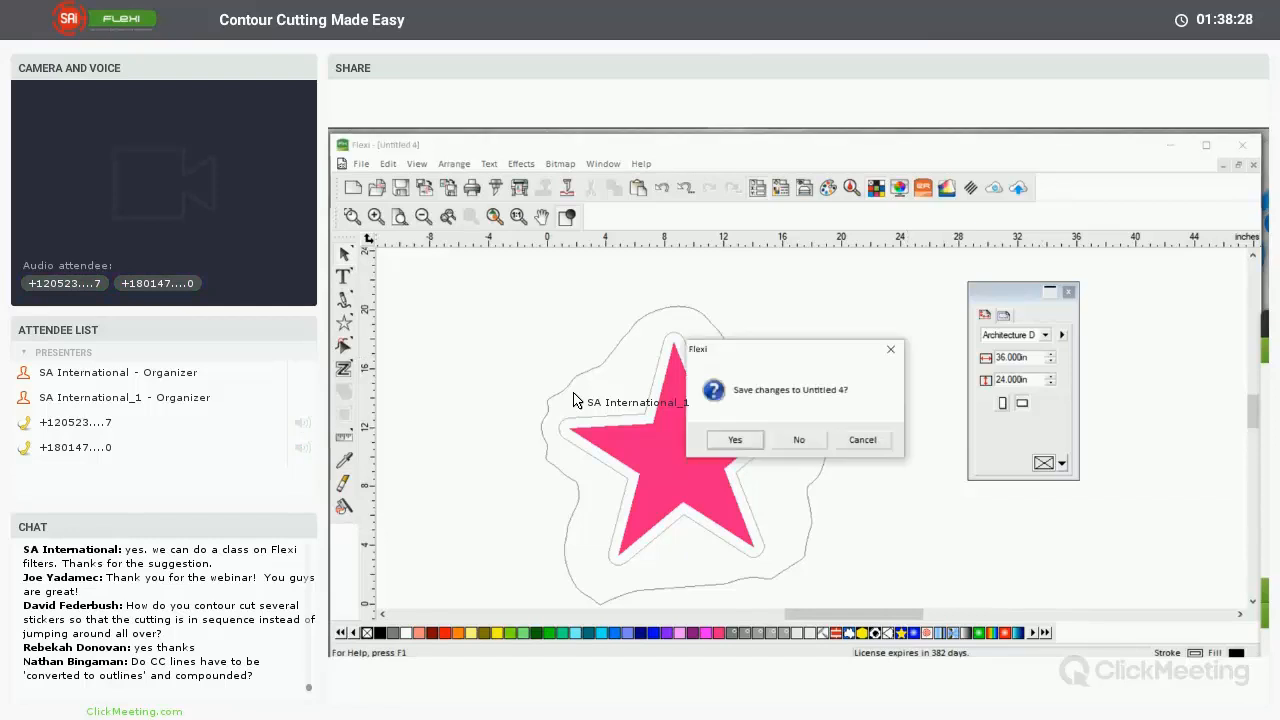
key(n)
key(ctrl+n)
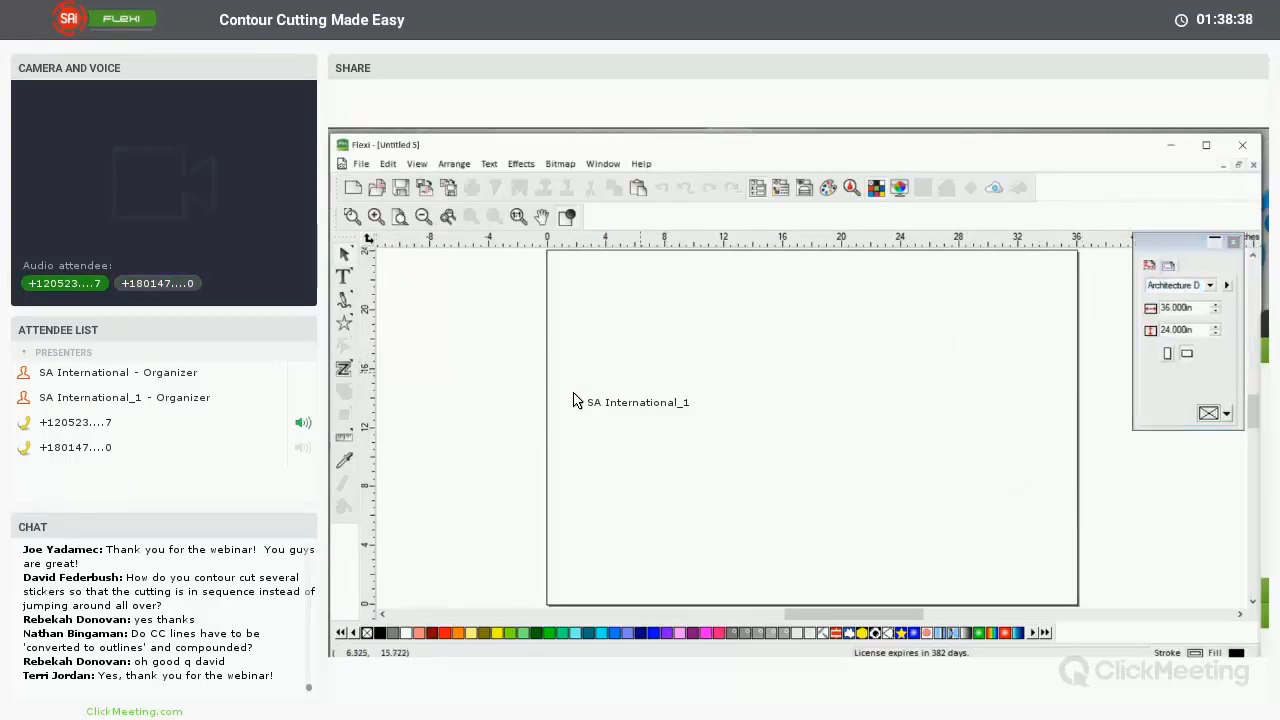
Draw four five-pointed stars, each with an outer radius of about 3.8 in, rising diagonally across the page, and deselect them
click(344, 323)
drag(613, 535, 612, 480)
drag(738, 440, 748, 388)
drag(850, 368, 855, 318)
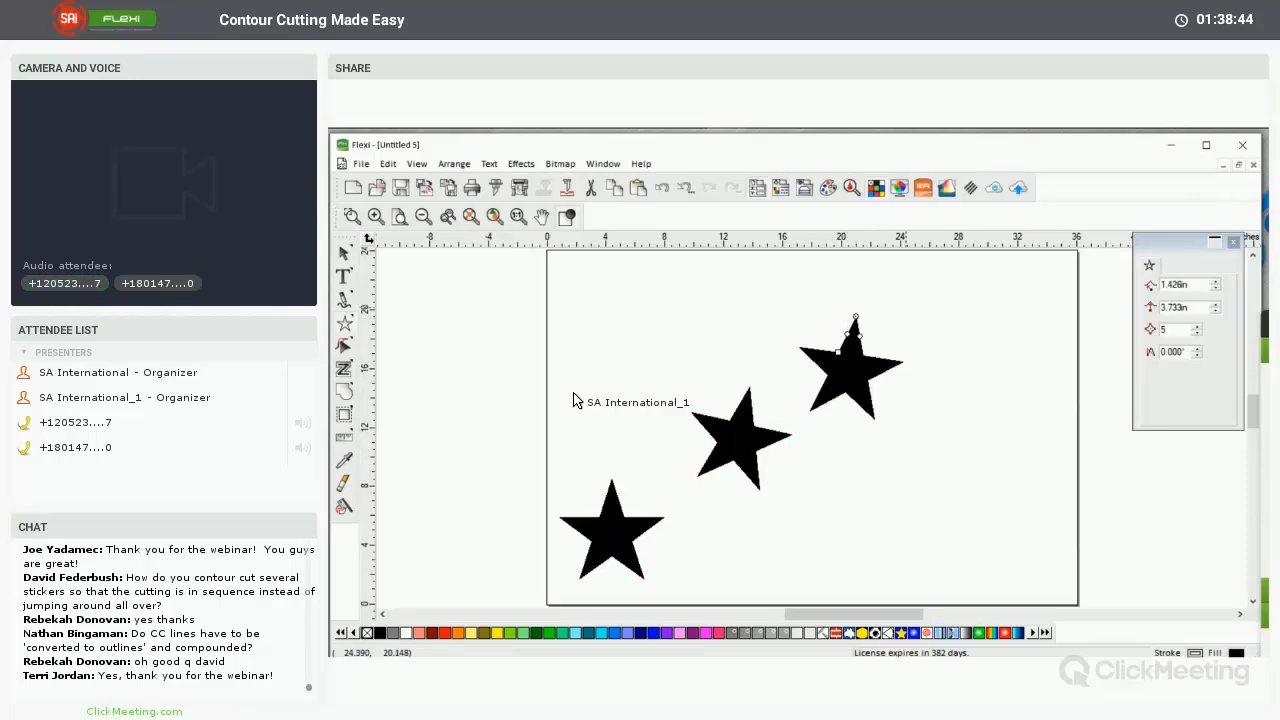
drag(963, 322, 970, 267)
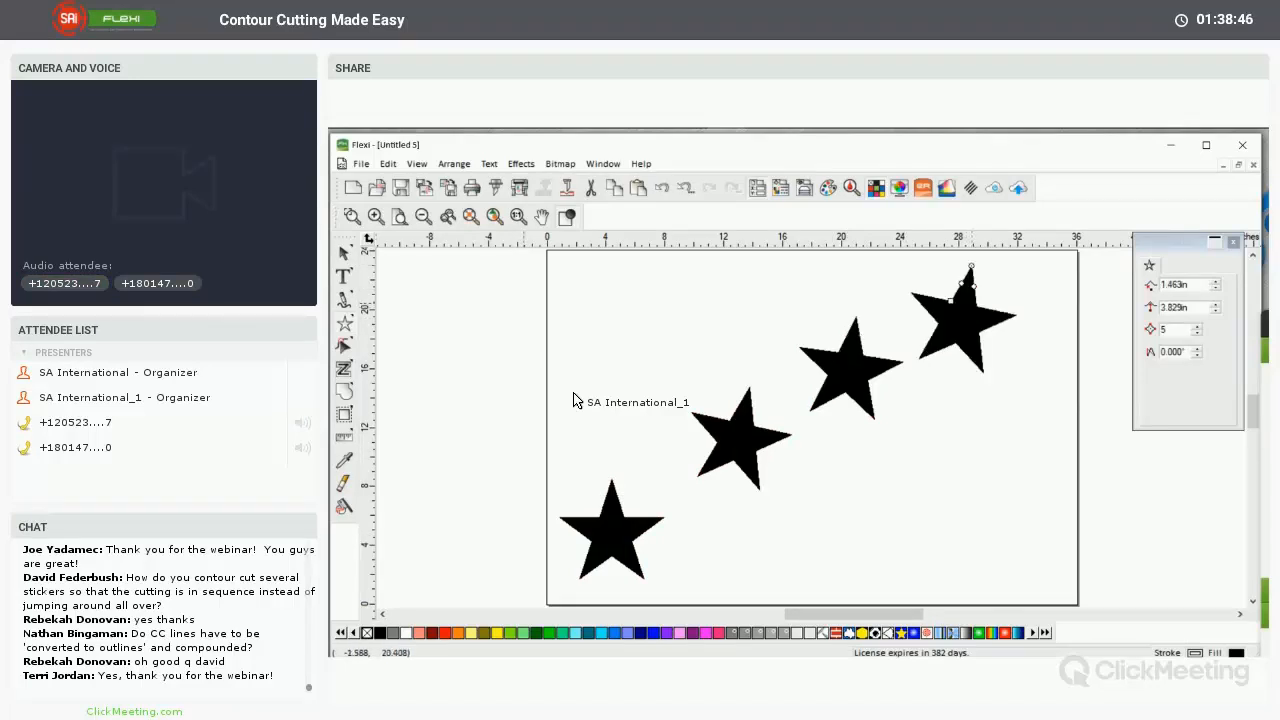
click(344, 253)
click(478, 535)
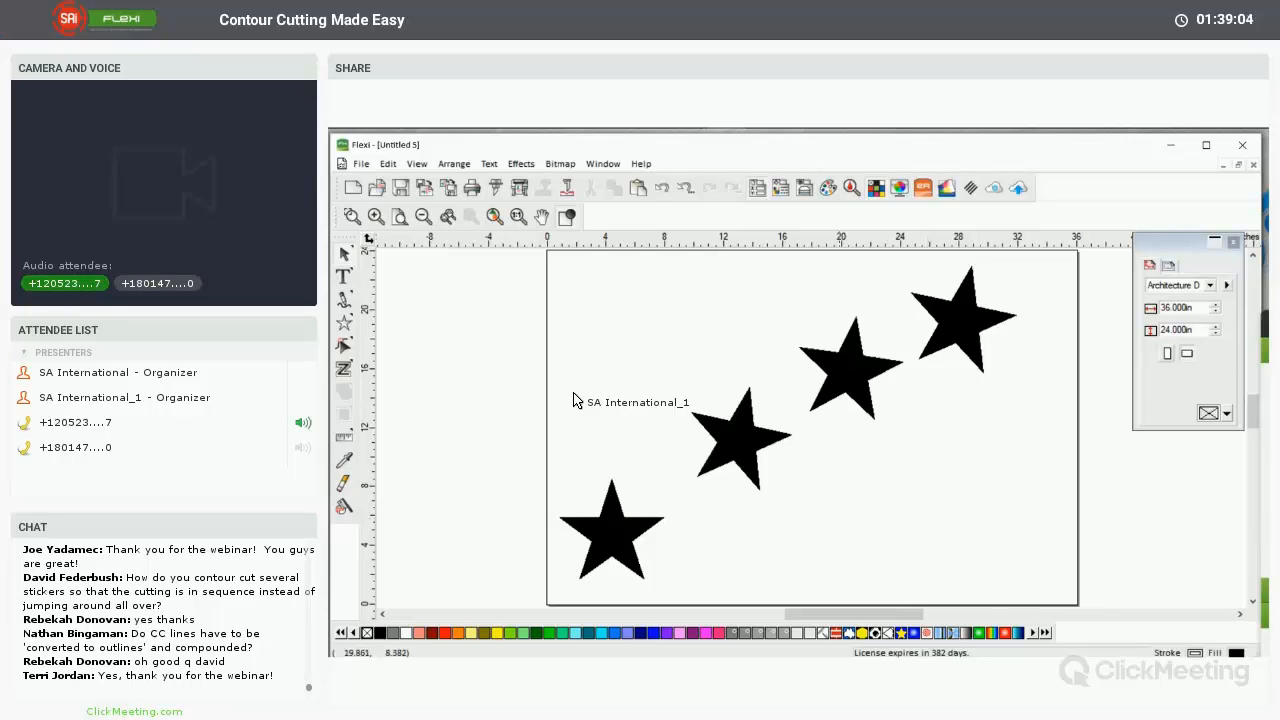
Move the four stars into a loose two-by-two layout out of their drawing order, and deselect them
drag(742, 440, 964, 510)
drag(850, 368, 646, 314)
drag(962, 318, 778, 483)
drag(611, 530, 914, 320)
drag(777, 483, 697, 503)
click(573, 400)
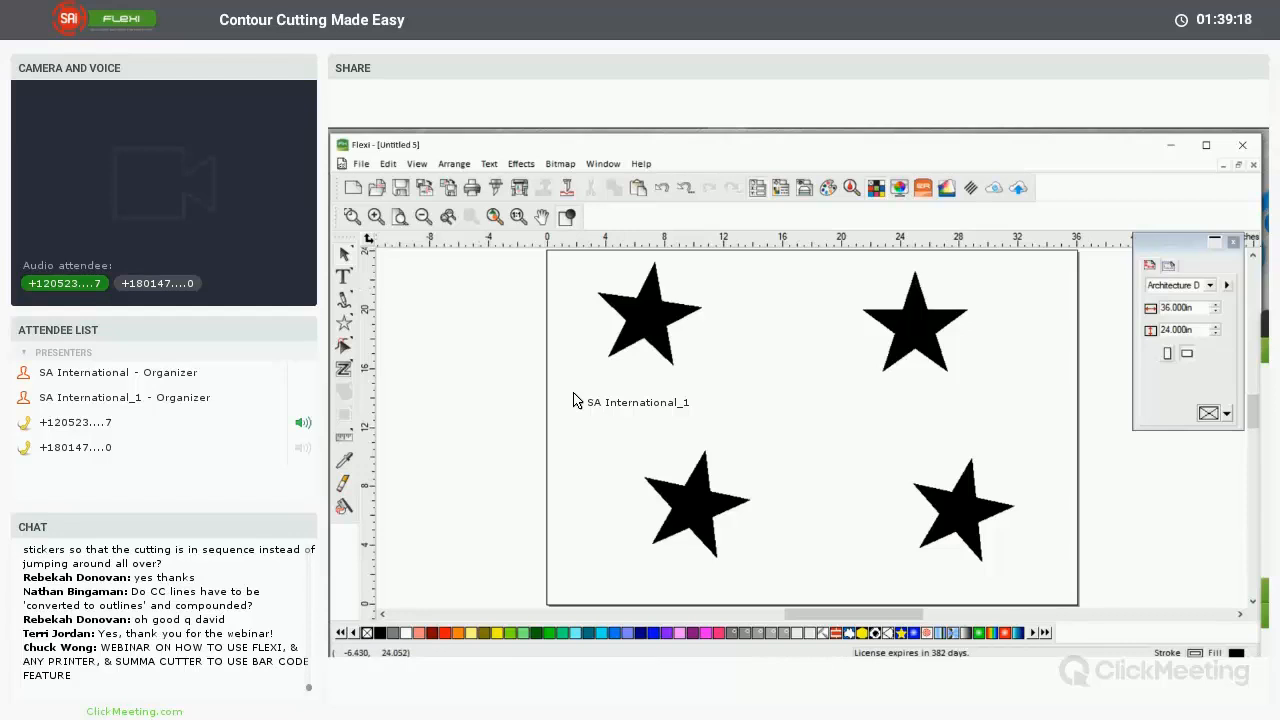
Reorder the cutting sequence of the four stars with the Maximize speed sort and optimized start points, and apply it
click(453, 163)
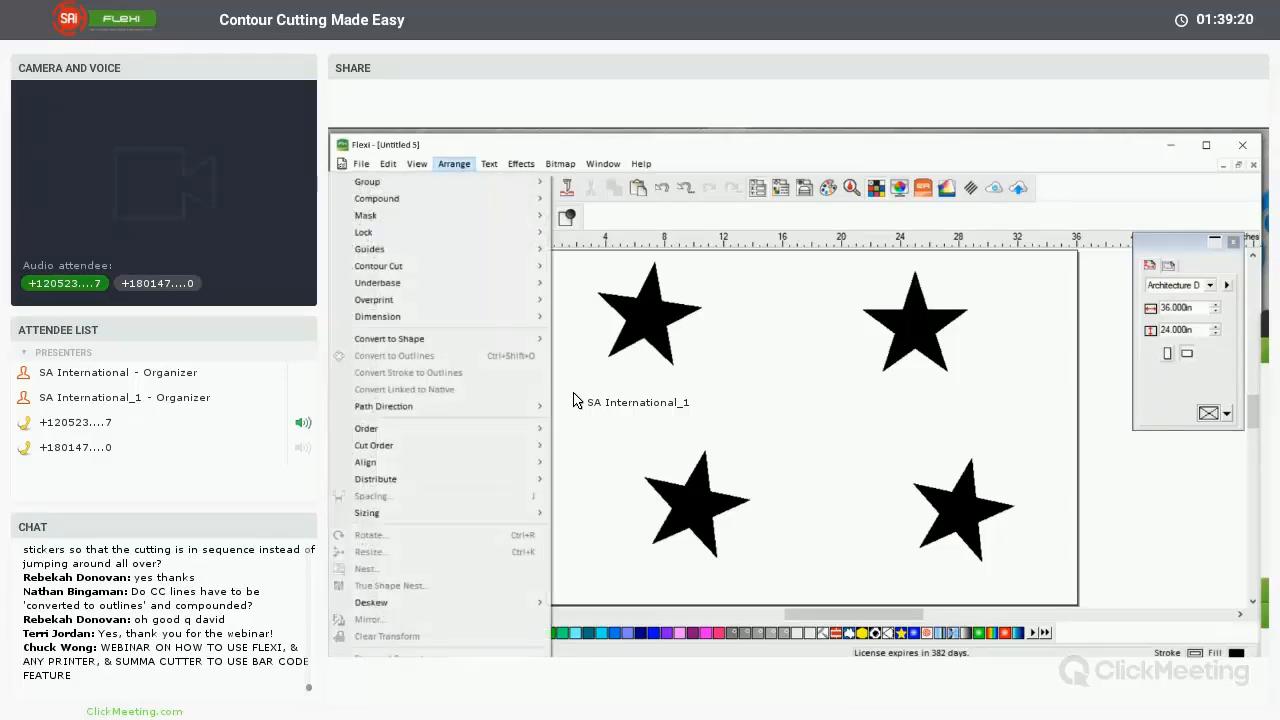
mouse_move(447, 182)
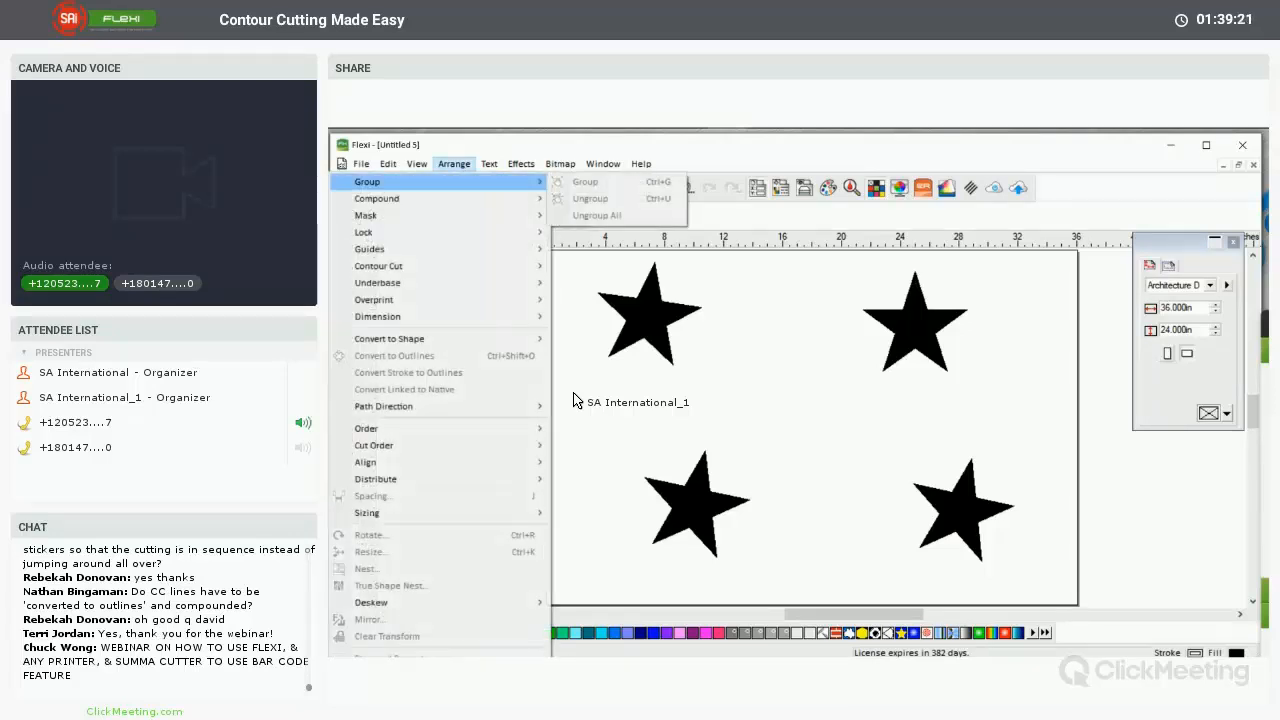
mouse_move(374, 445)
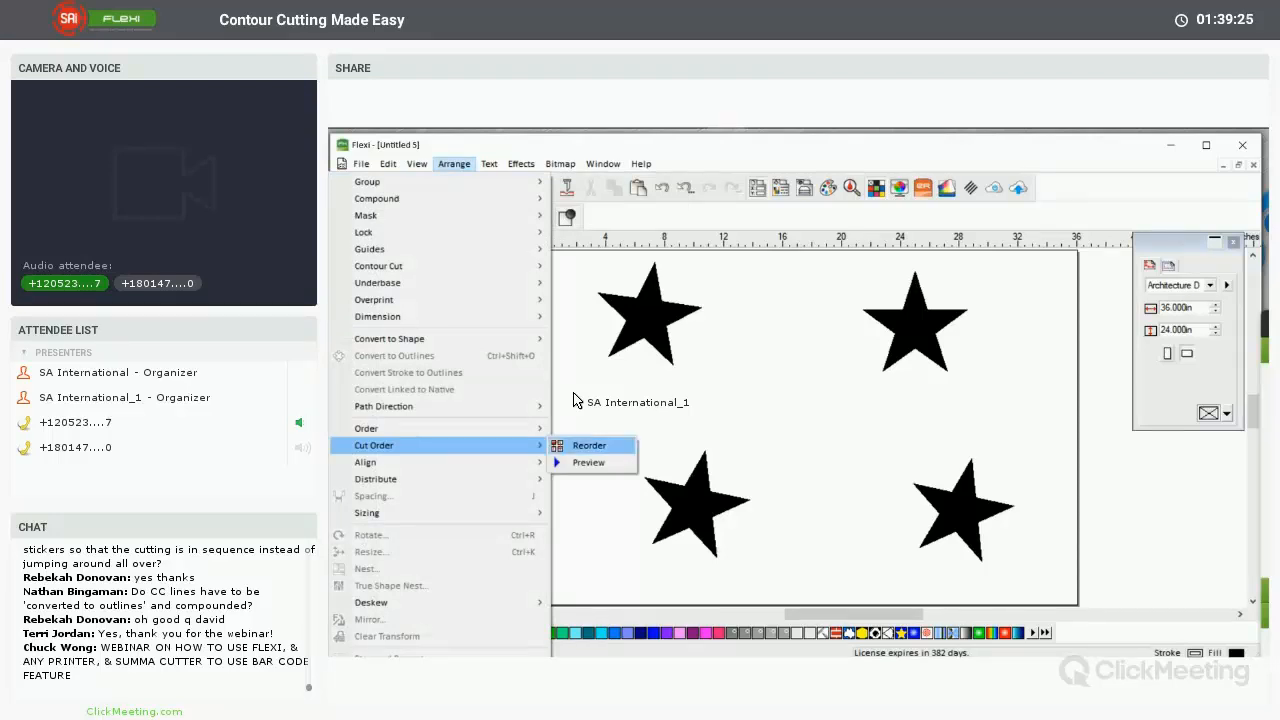
click(589, 445)
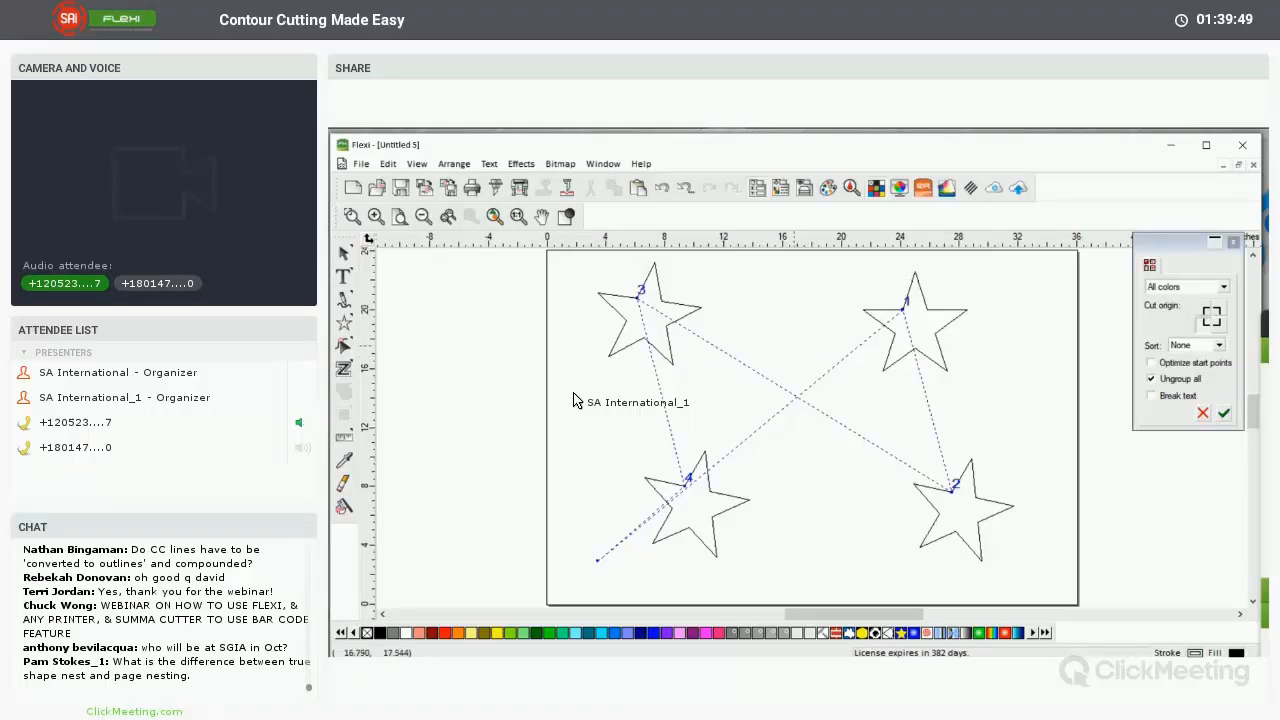
drag(1175, 242, 1043, 251)
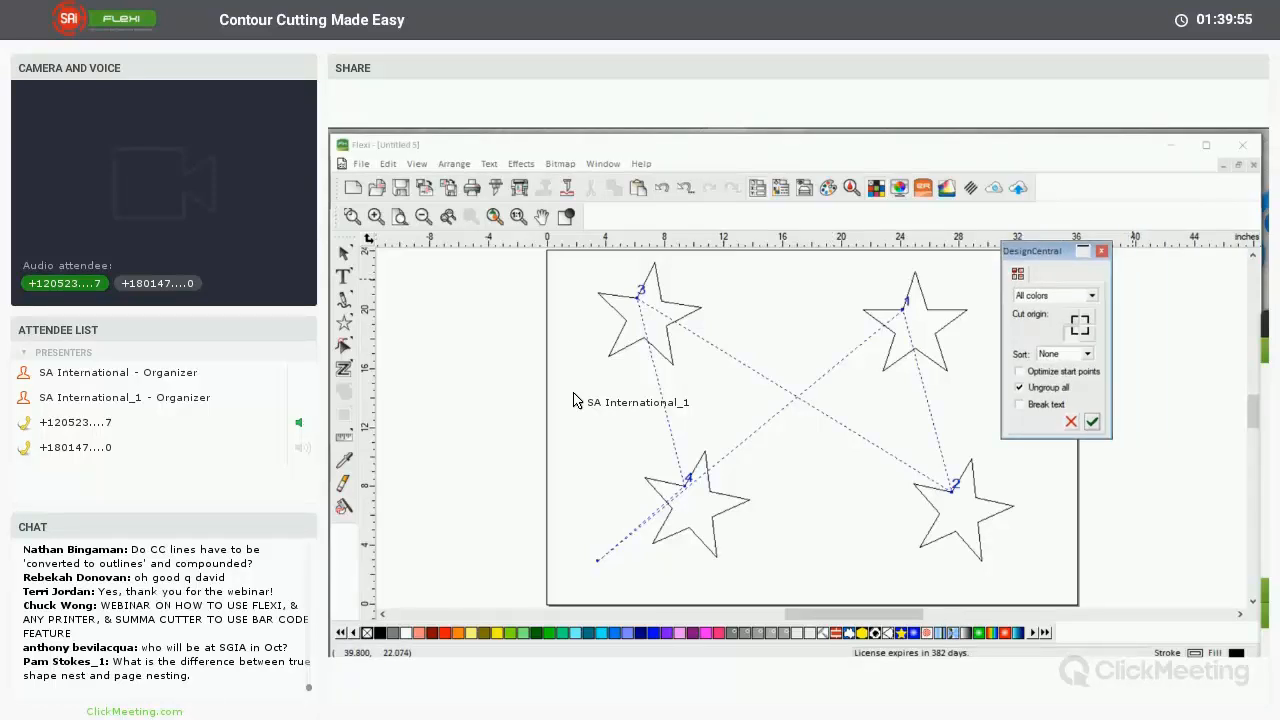
click(1087, 354)
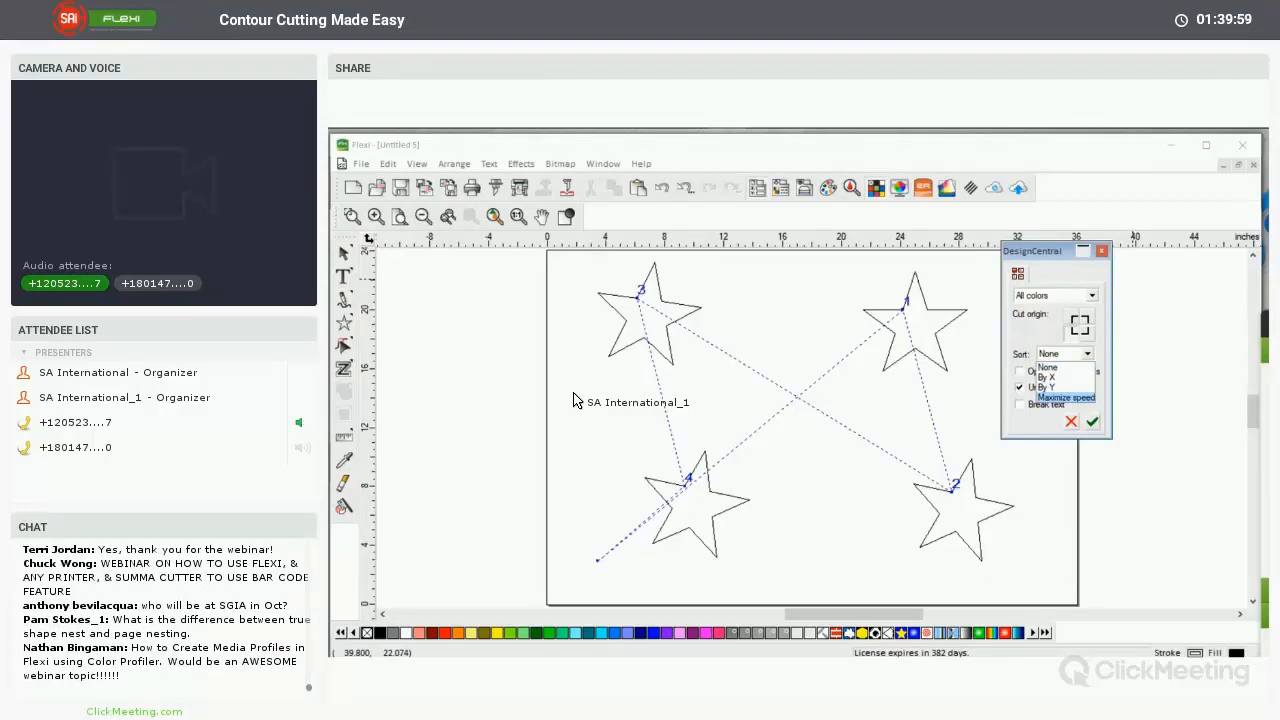
key(Return)
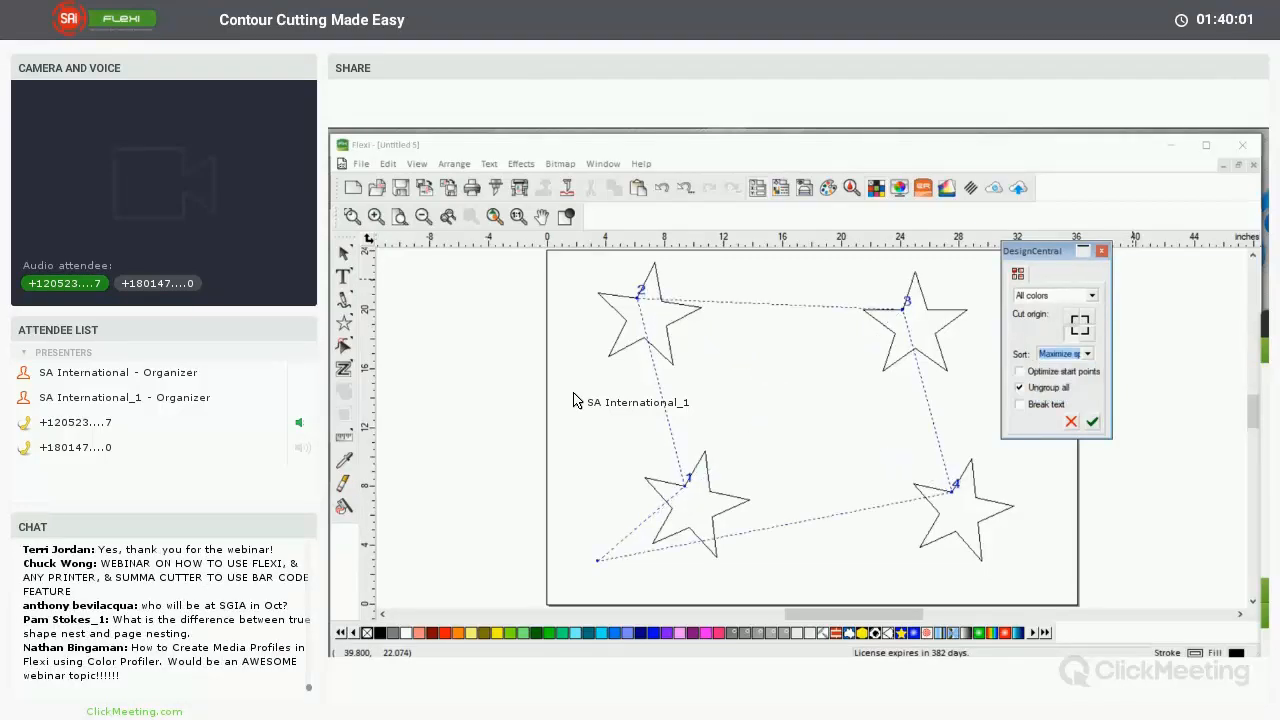
key(Tab)
key(space)
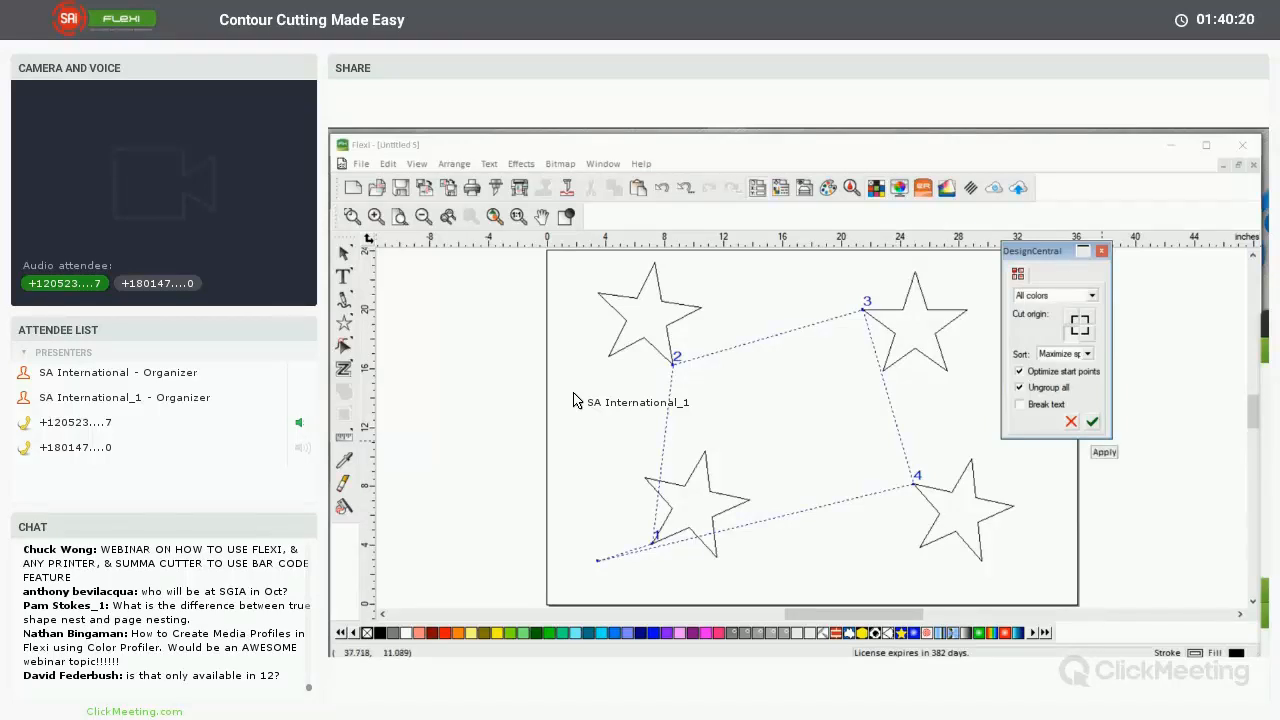
click(1092, 421)
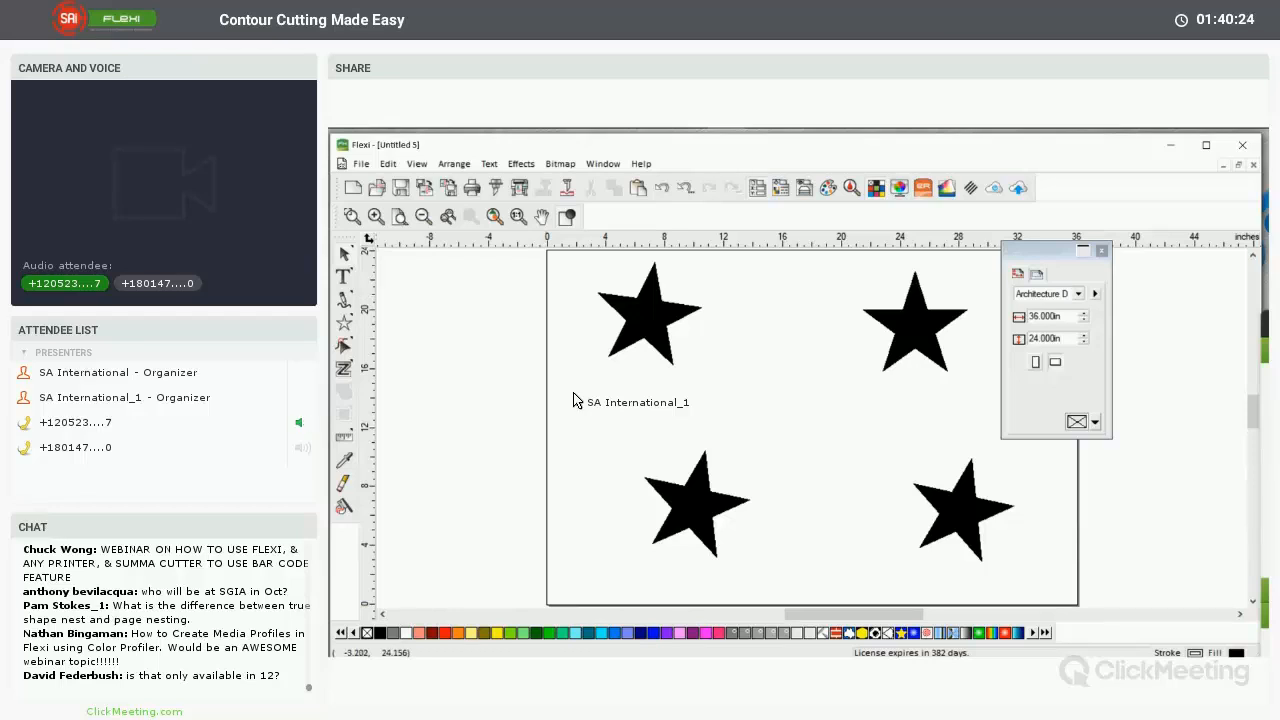
Preview the cut order of the four stars
click(454, 163)
mouse_move(374, 445)
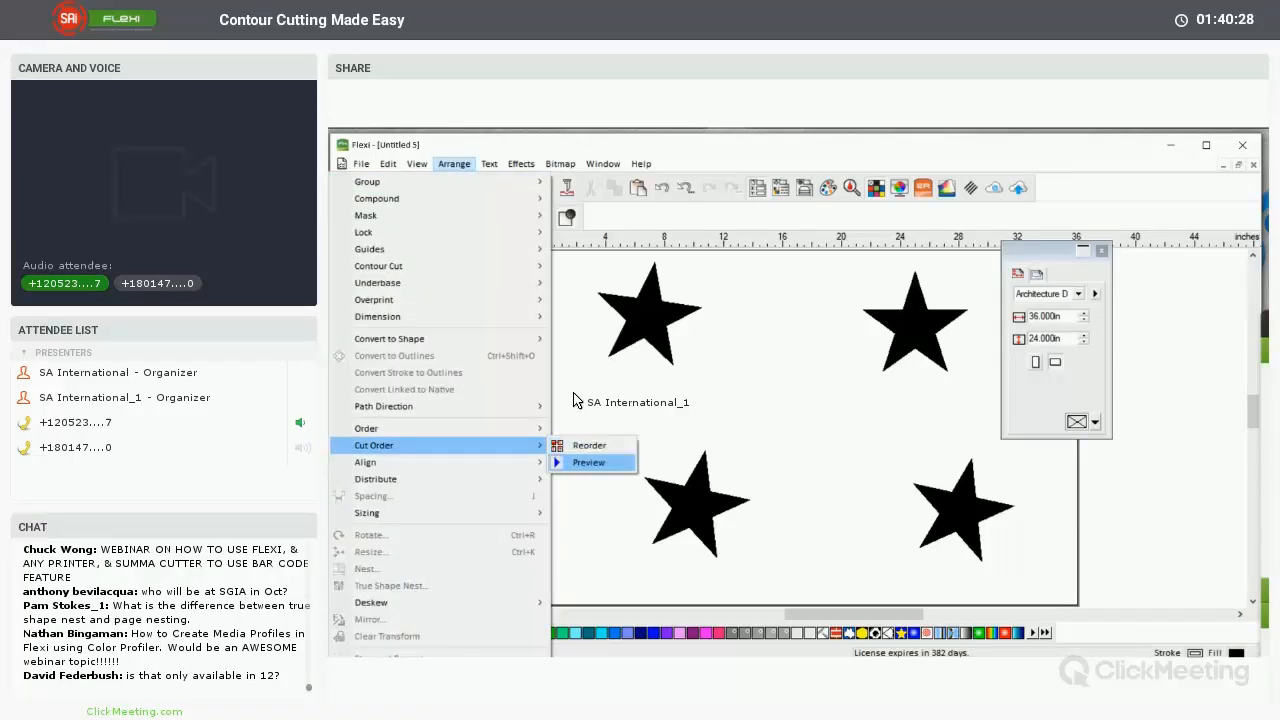
click(588, 462)
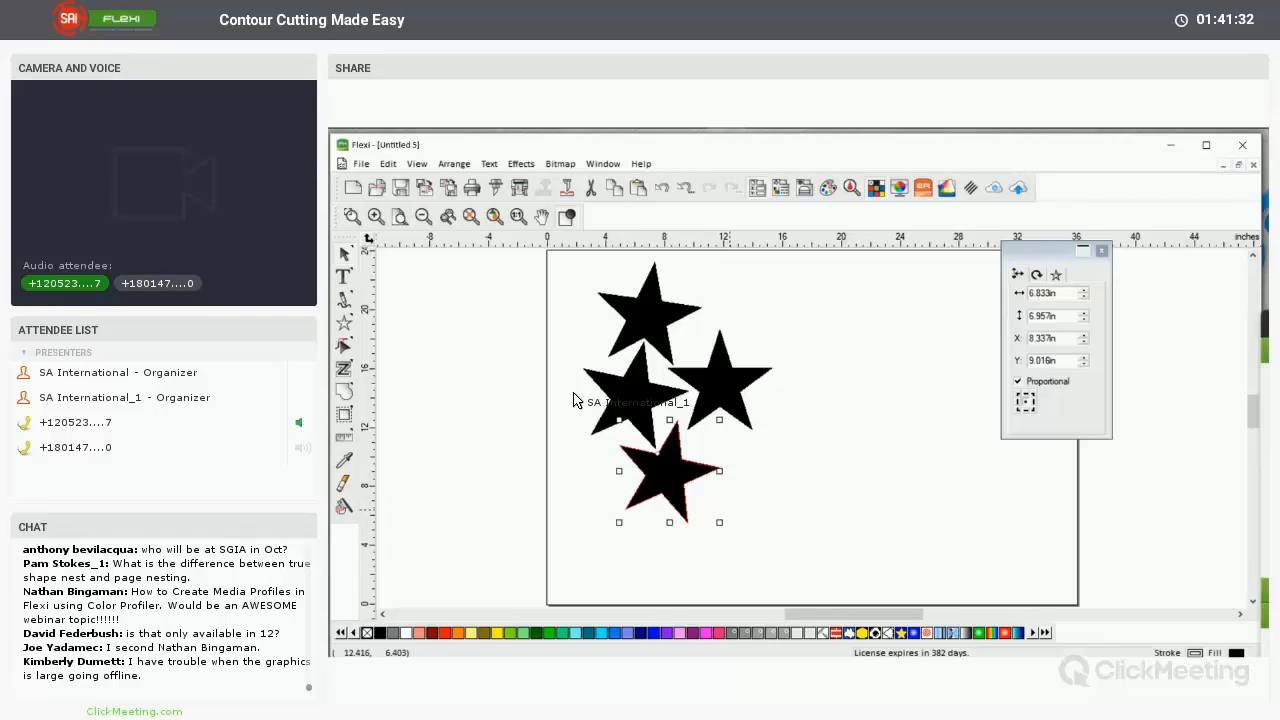
Rearrange the four stars into a compact two-by-two layout with small gaps near the middle of the page
drag(669, 475, 835, 382)
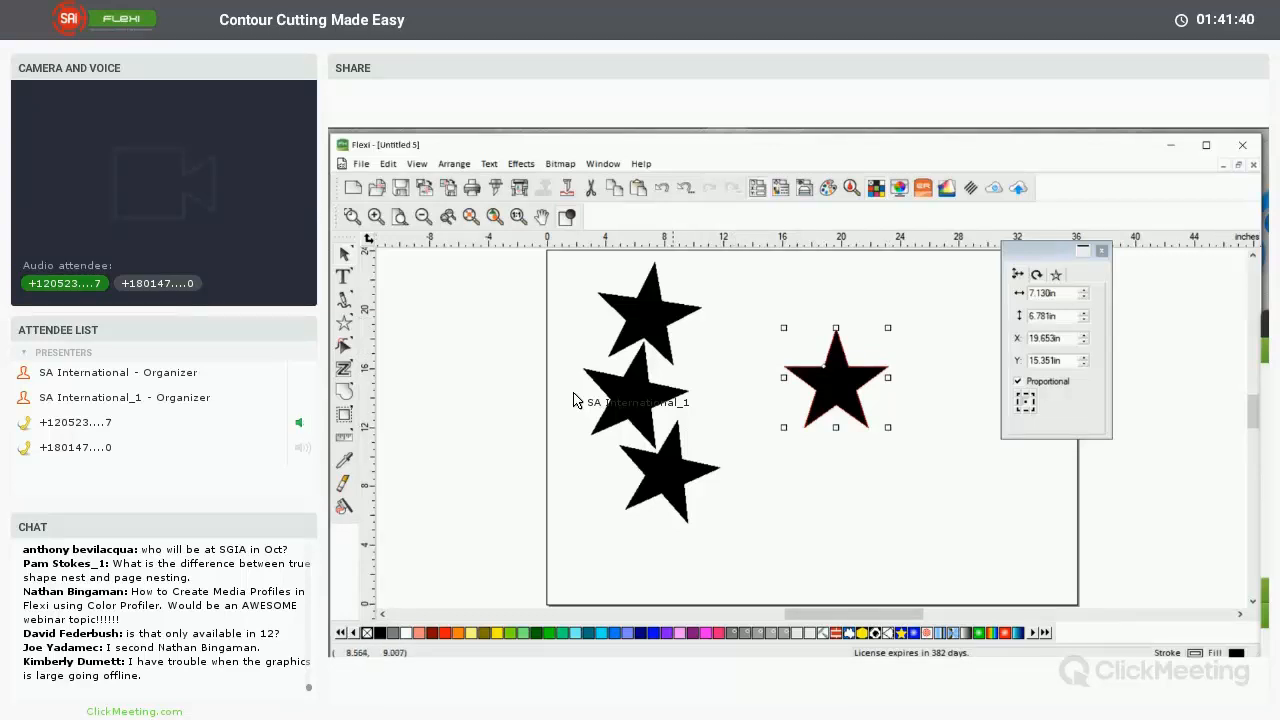
drag(672, 472, 826, 508)
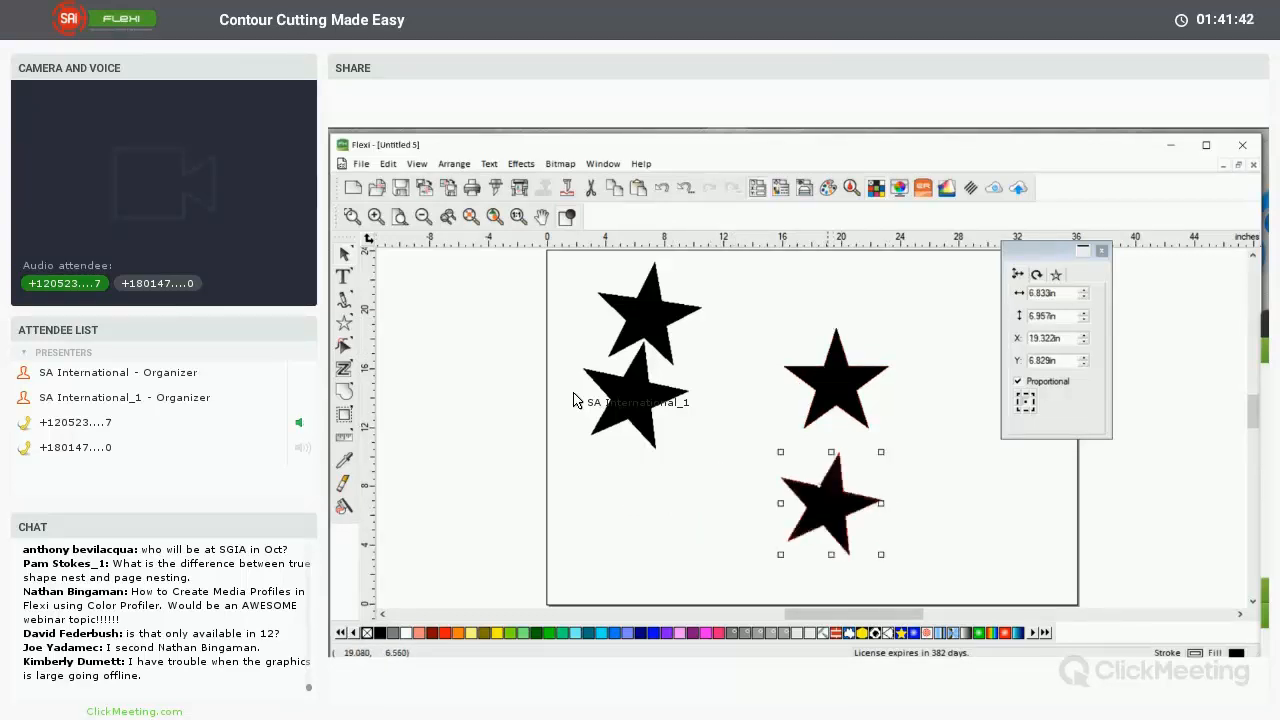
click(836, 380)
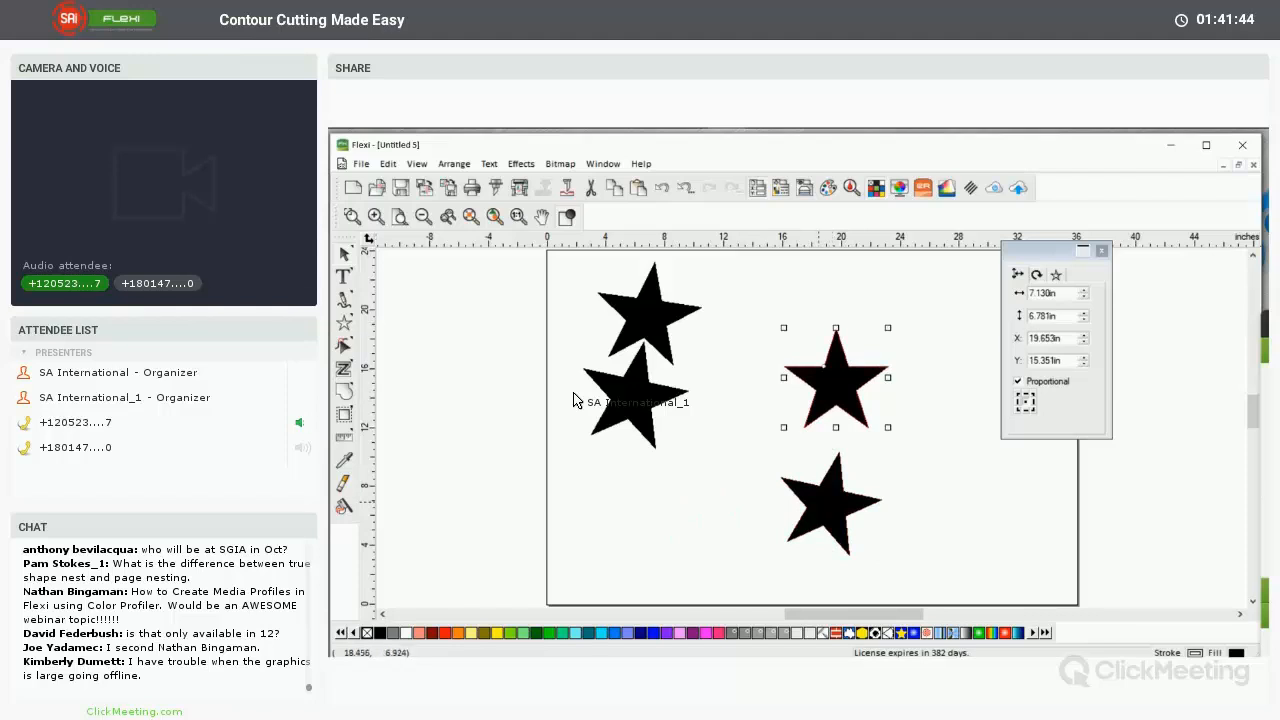
drag(836, 380, 829, 498)
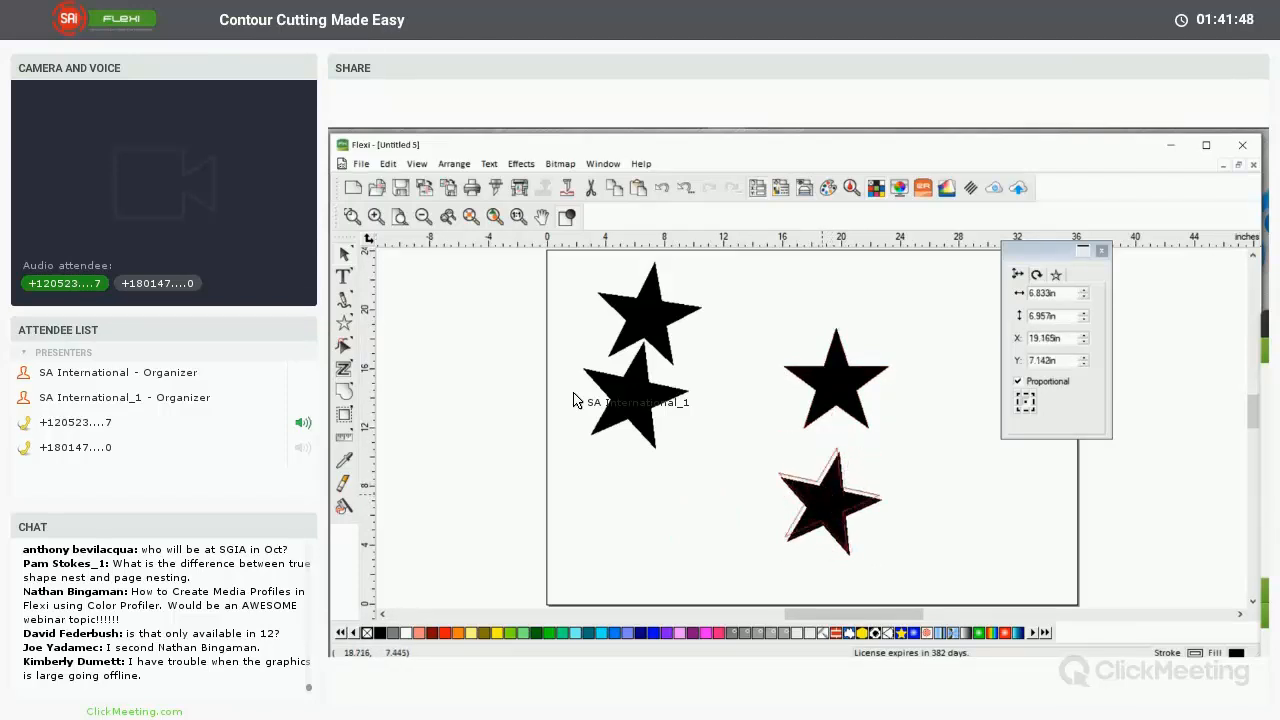
key(ctrl+z)
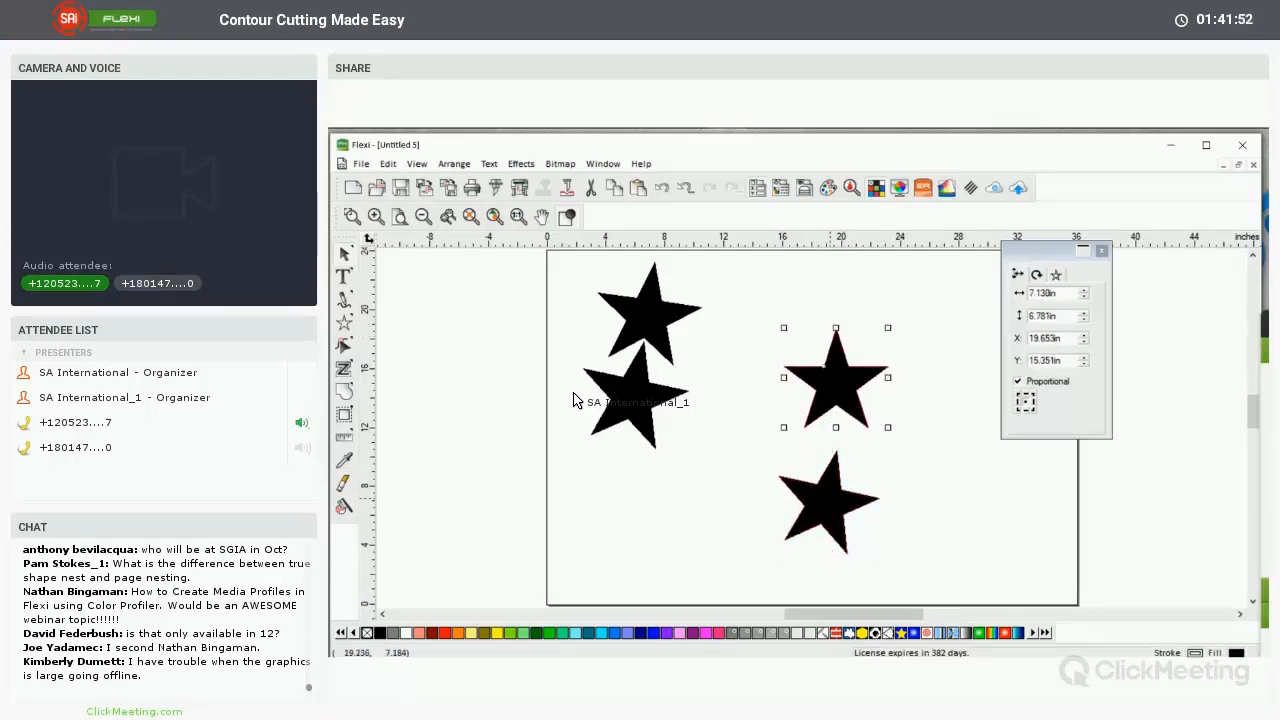
drag(834, 382, 692, 490)
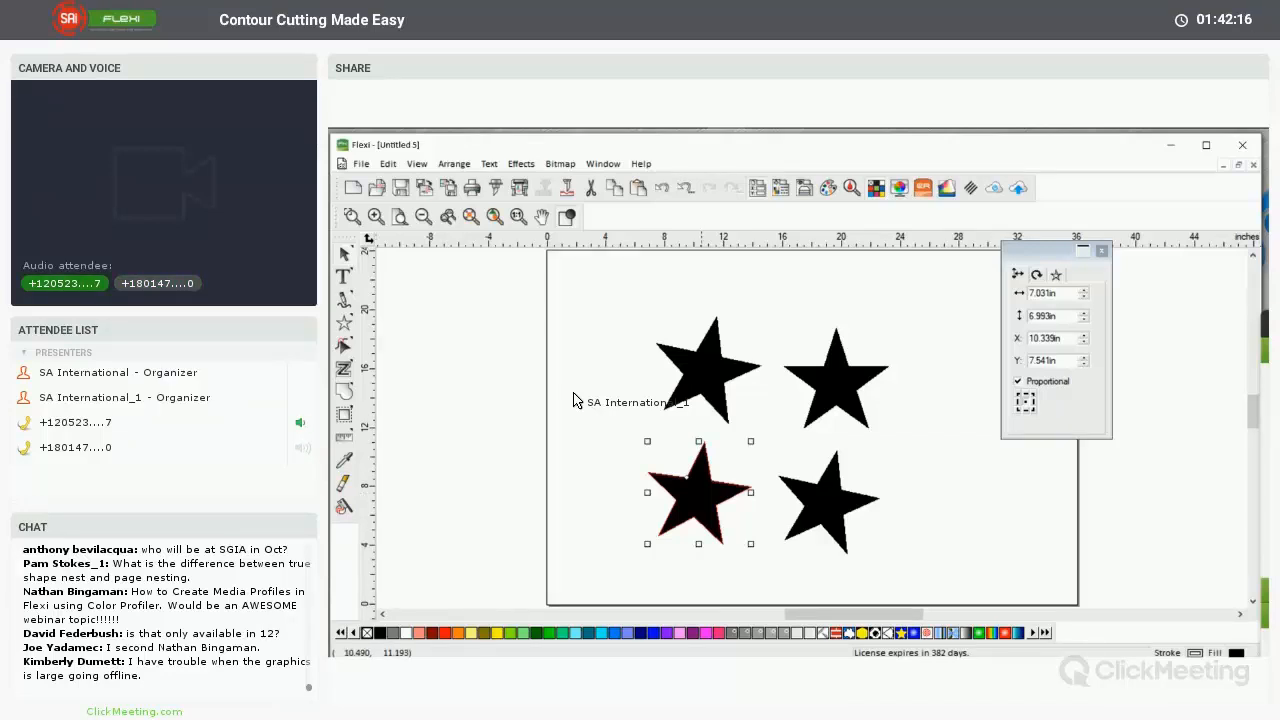
Apply a contour cut with a 0.716 in offset to all four stars at once, and deselect them
key(ctrl+a)
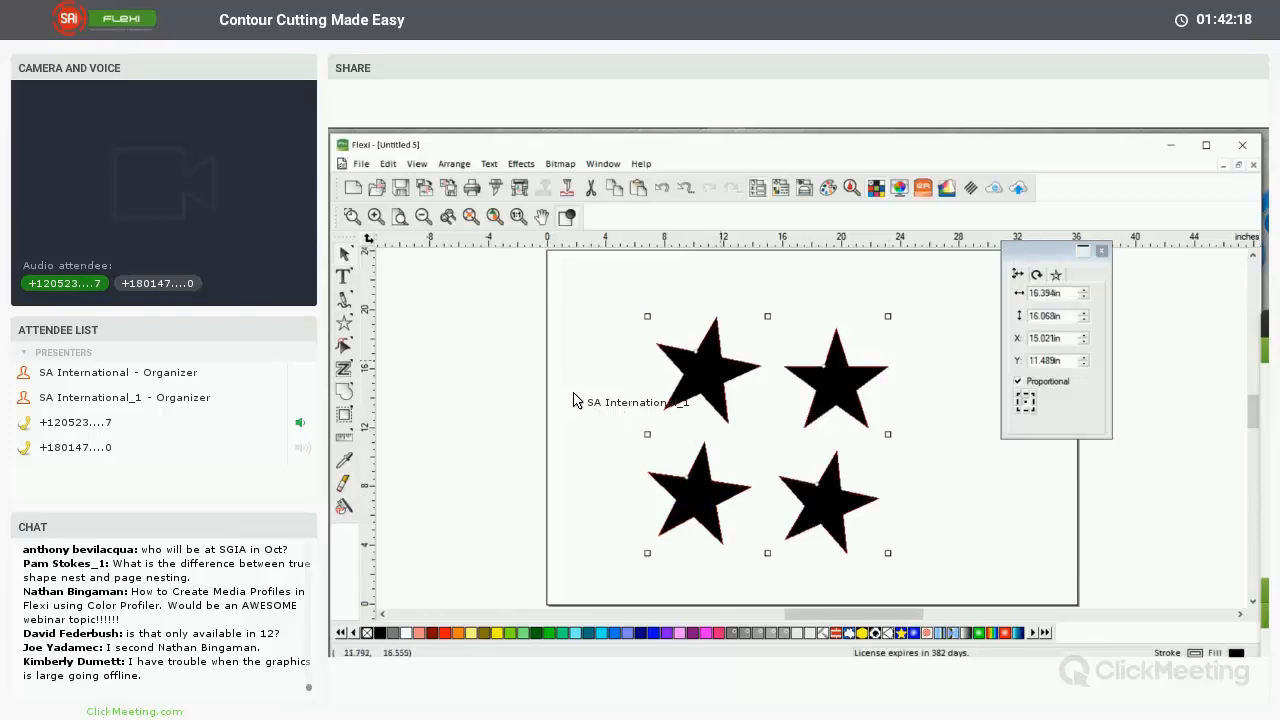
click(520, 163)
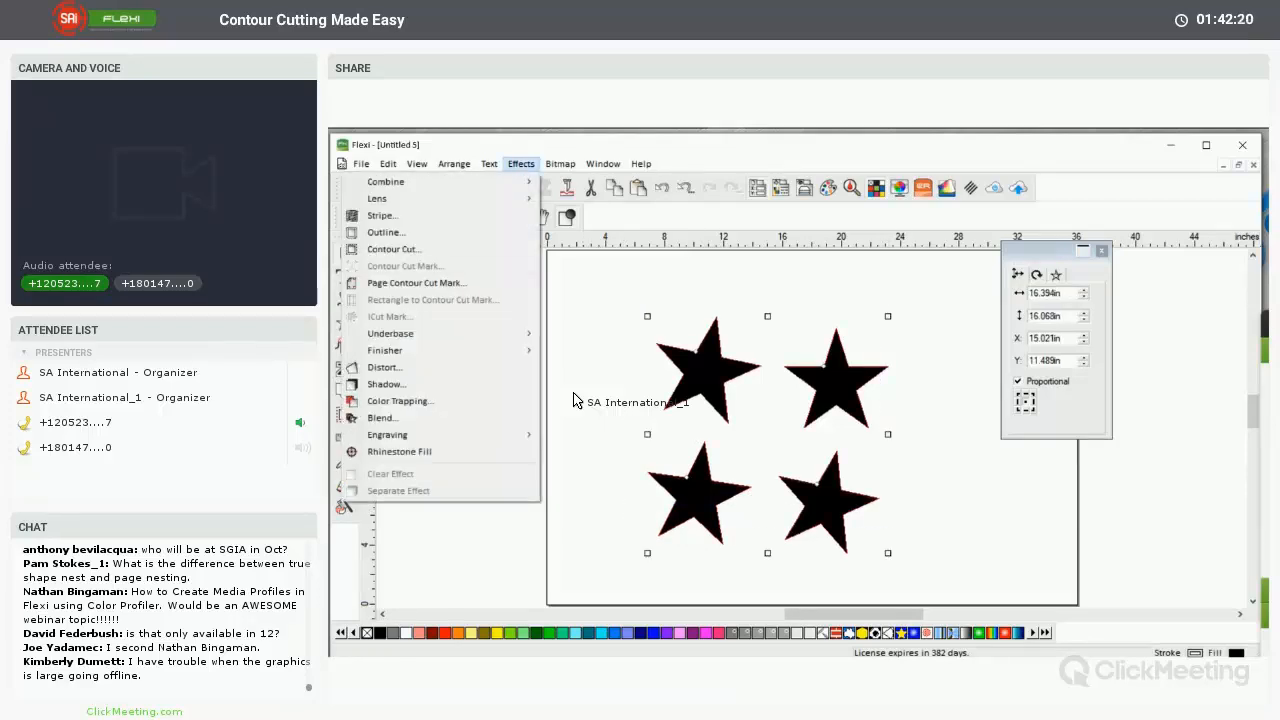
click(392, 249)
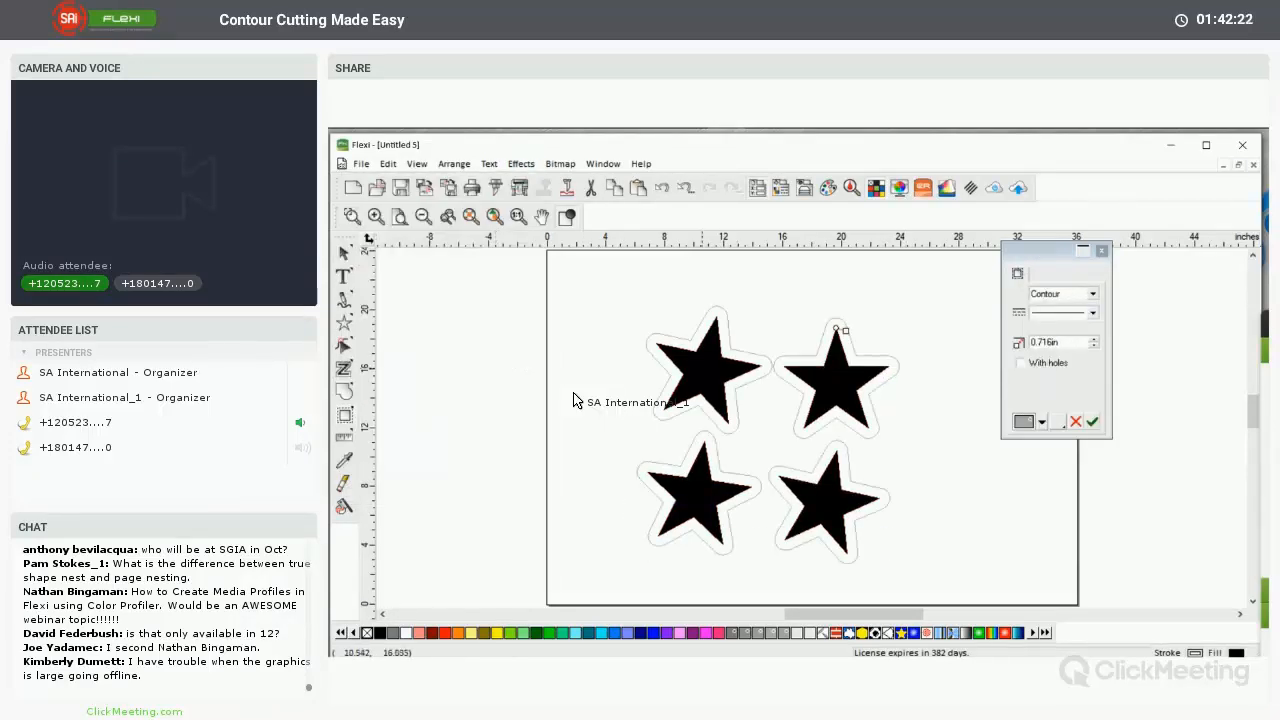
click(1036, 514)
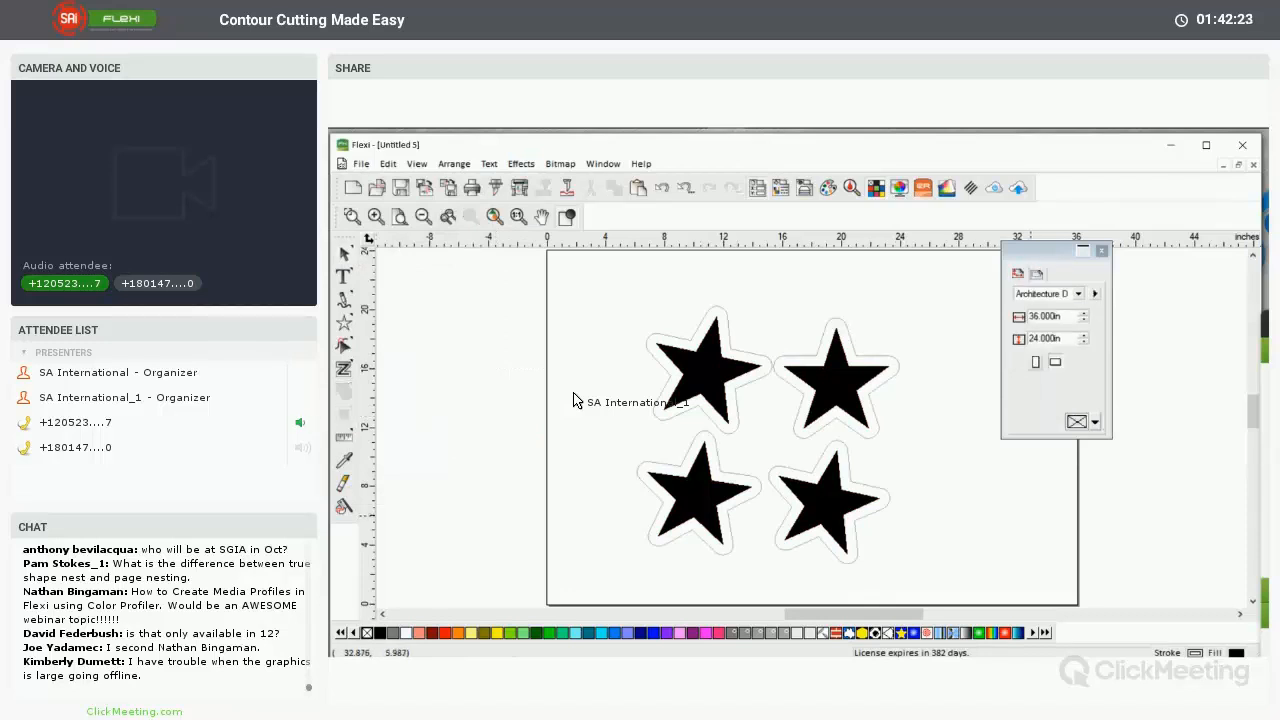
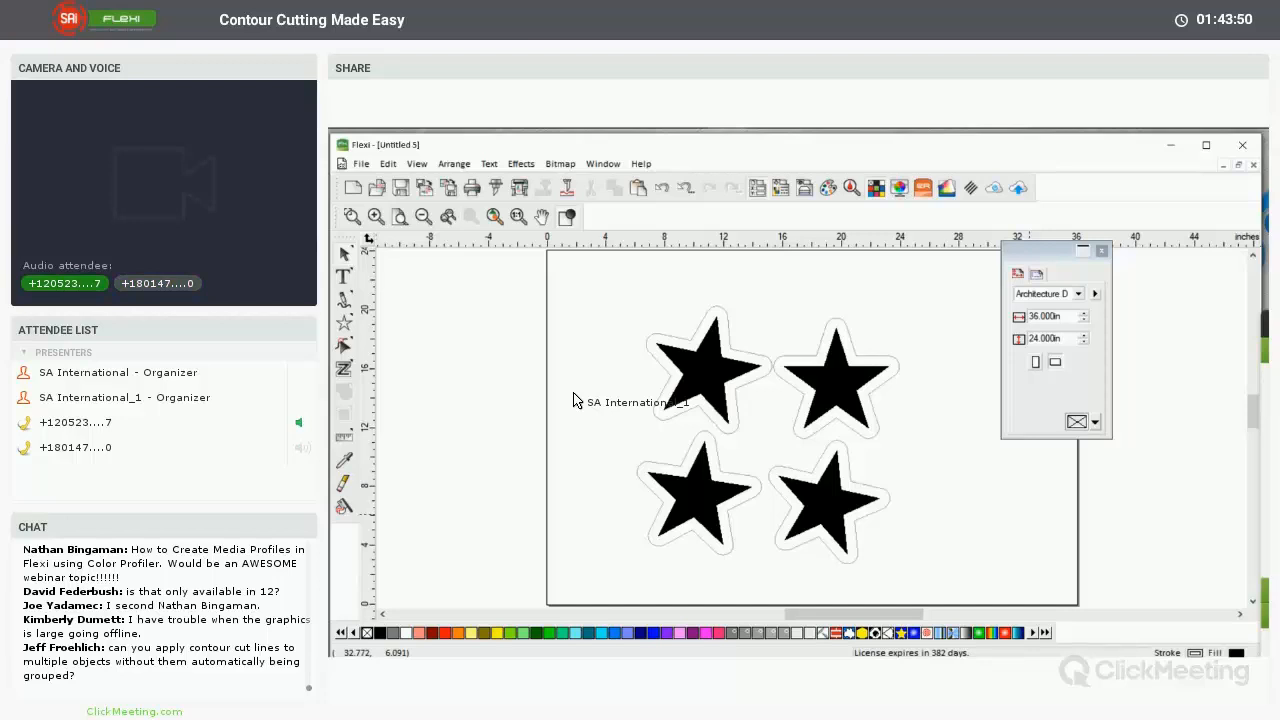
Move the four stars and their contour cuts together as one object toward the page's left half
mouse_move(848, 392)
mouse_down()
mouse_move(804, 372)
mouse_move(782, 398)
mouse_move(789, 418)
mouse_move(823, 356)
mouse_move(777, 416)
mouse_move(844, 385)
mouse_up()
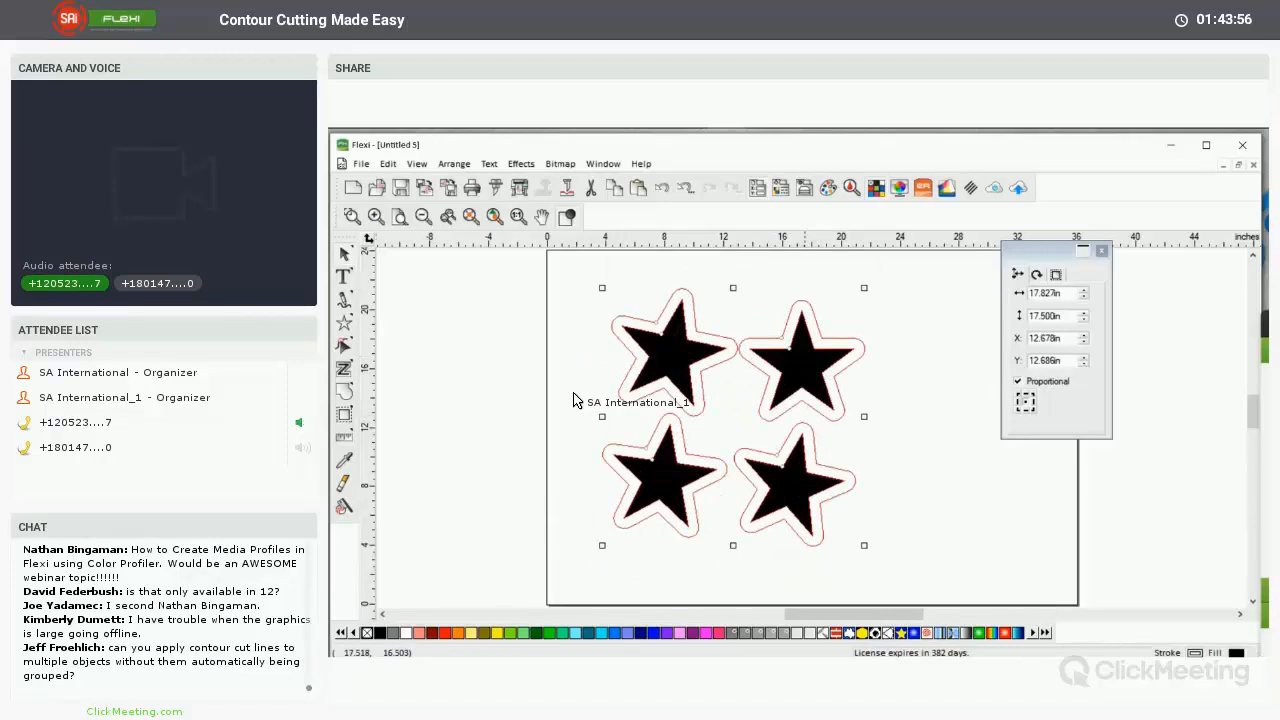
right_click(805, 362)
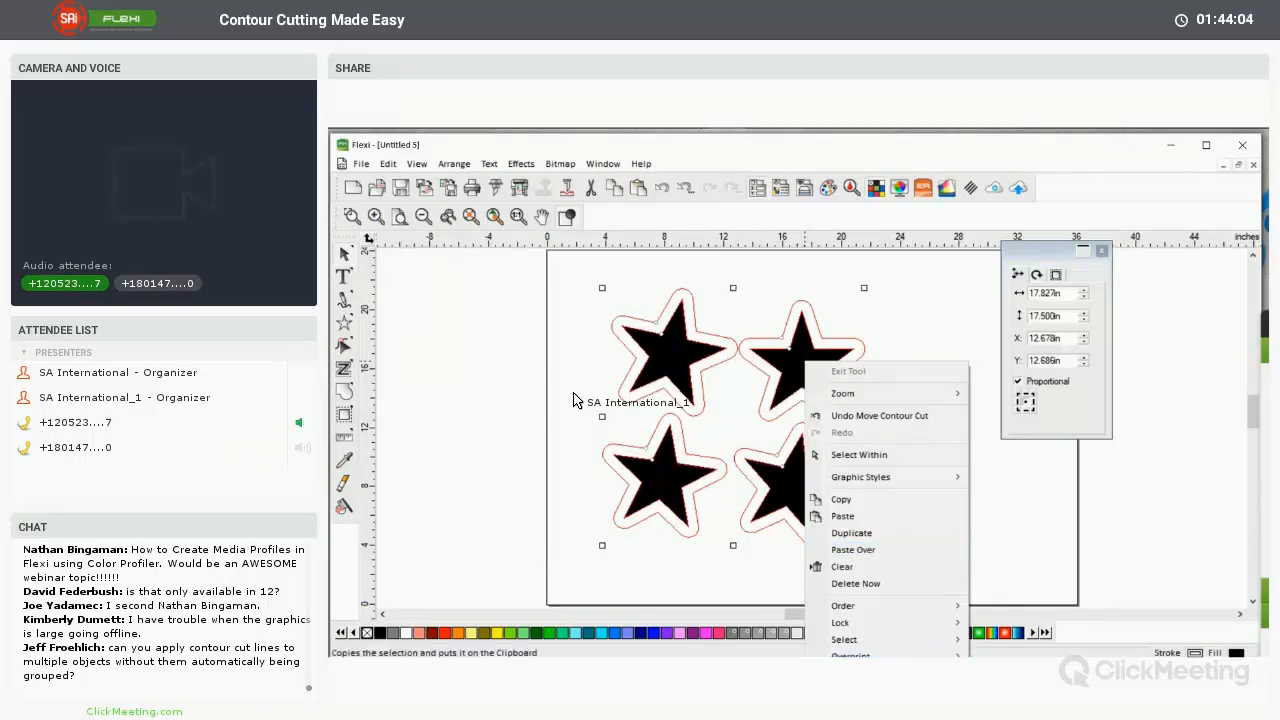
key(Return)
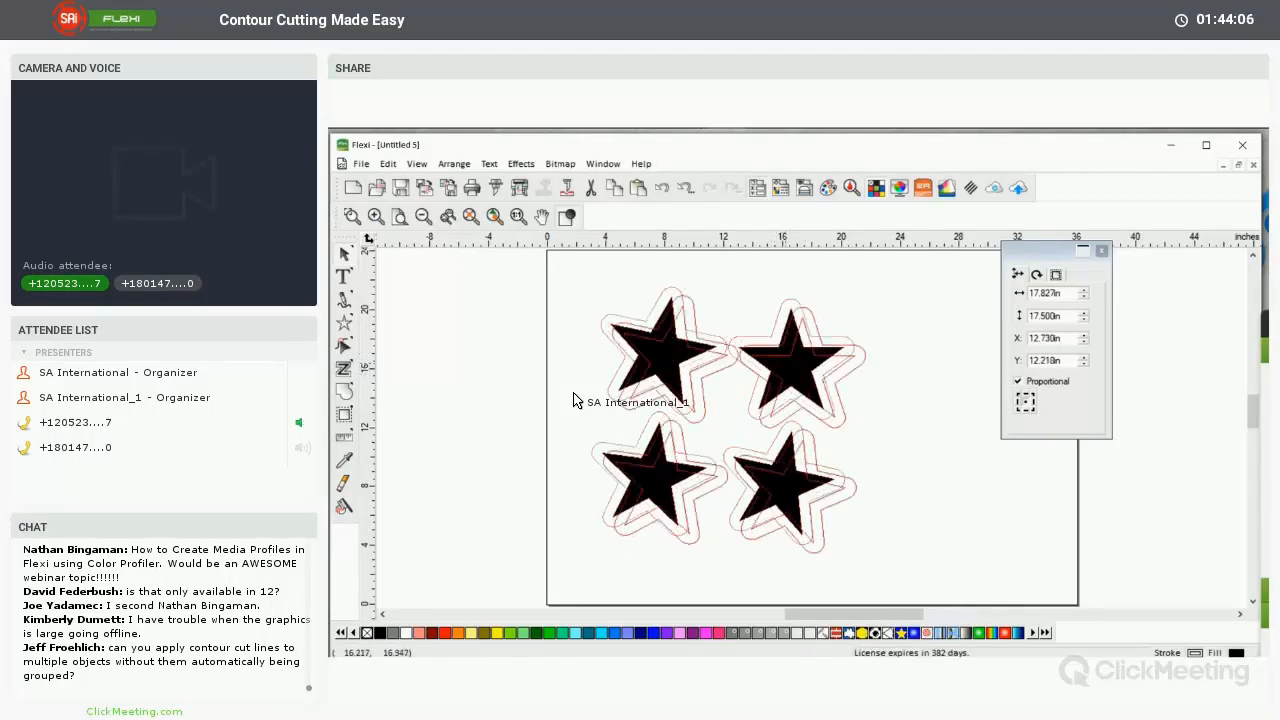
drag(811, 368, 803, 388)
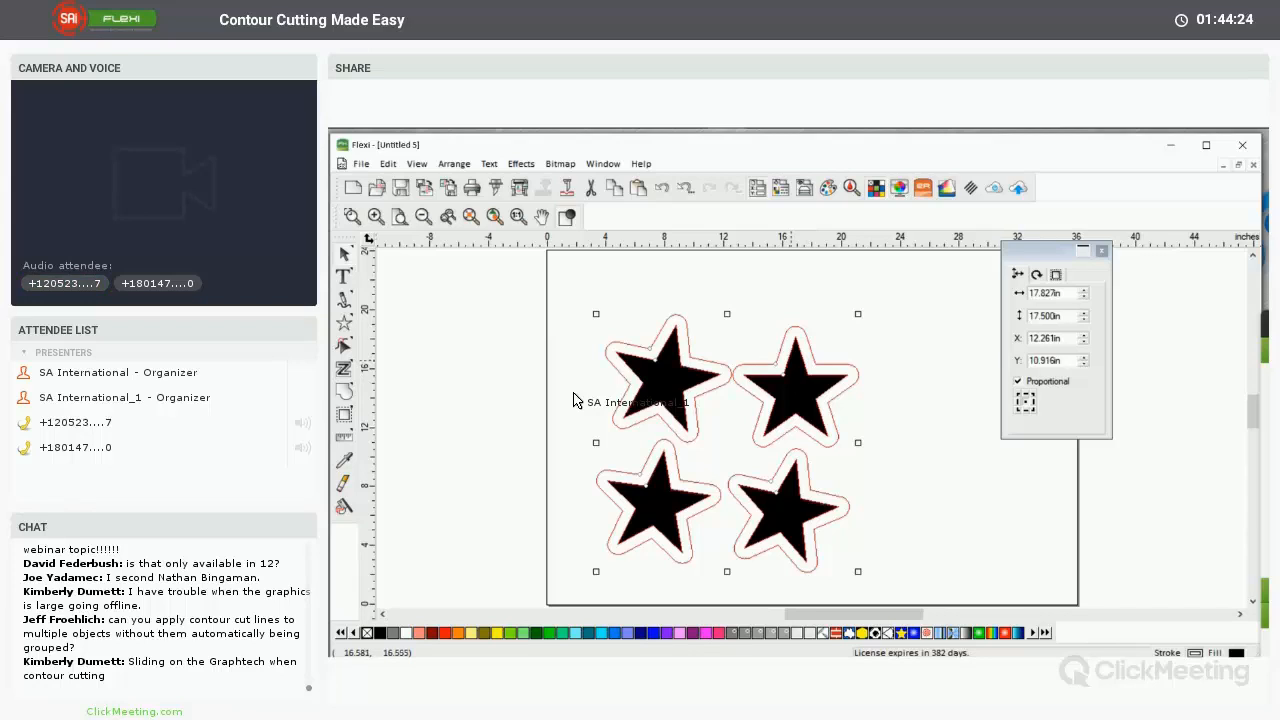
Separate the contour cut effect from the stars, and shift the contour lines and the upper-right star independently of the rest
right_click(792, 360)
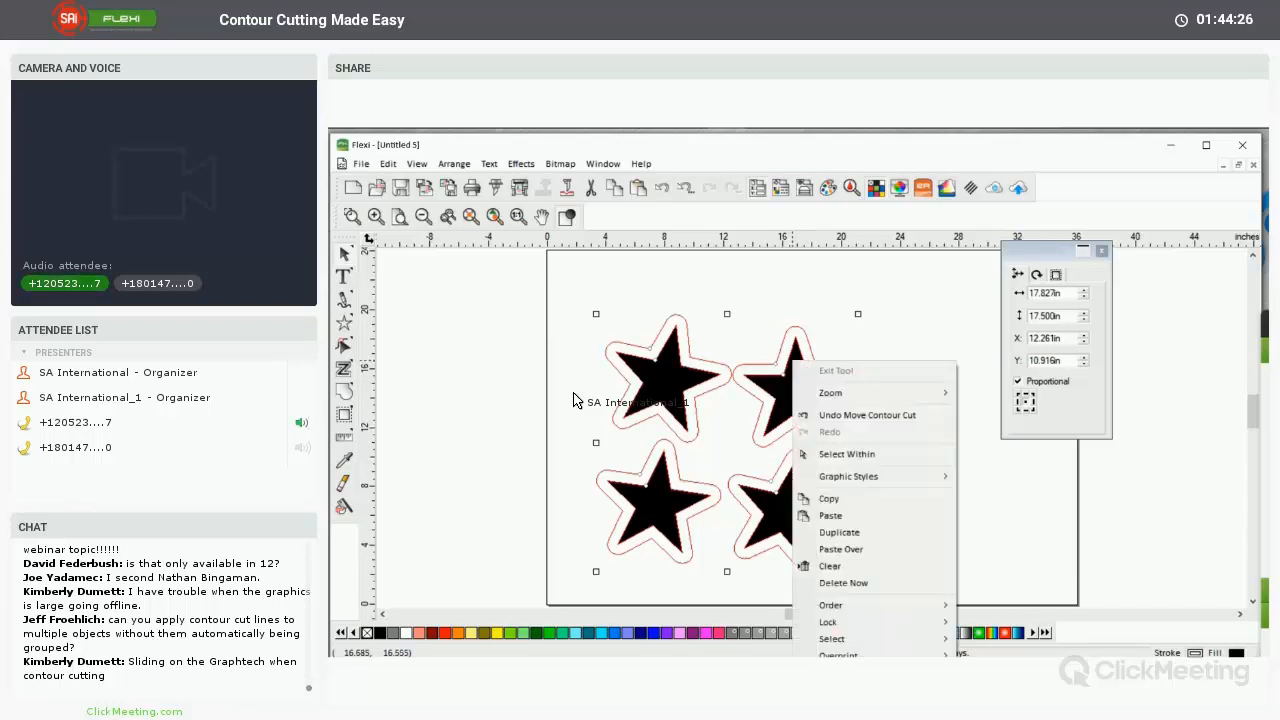
key(Escape)
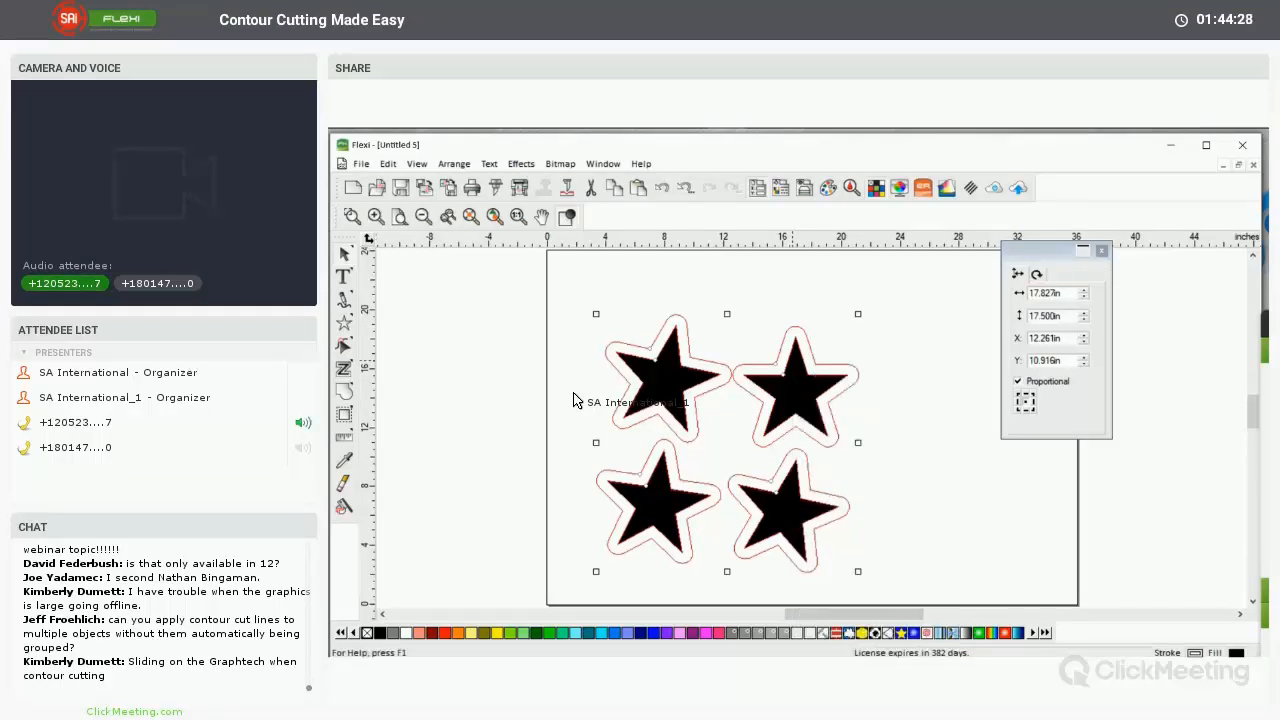
click(922, 508)
mouse_move(820, 389)
mouse_down()
mouse_move(846, 365)
mouse_move(913, 351)
mouse_move(803, 385)
mouse_up()
drag(843, 337, 793, 400)
drag(769, 325, 852, 388)
click(868, 340)
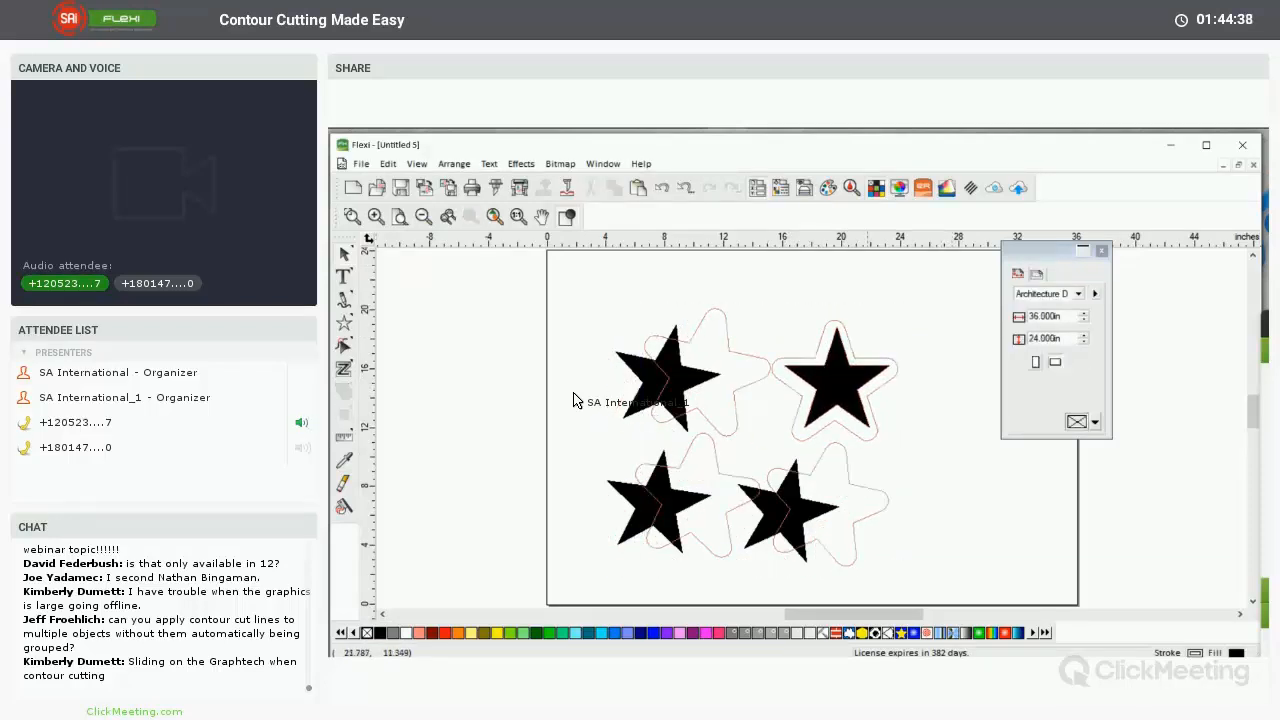
key(ctrl+a)
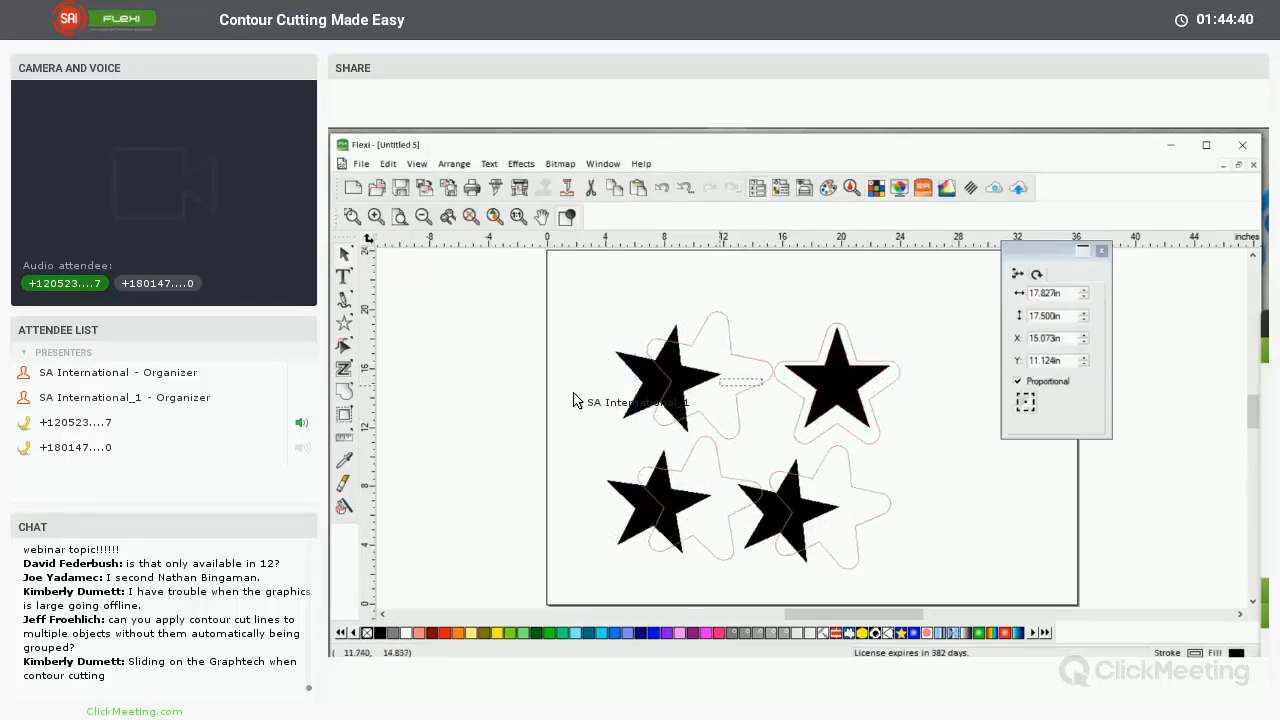
right_click(753, 390)
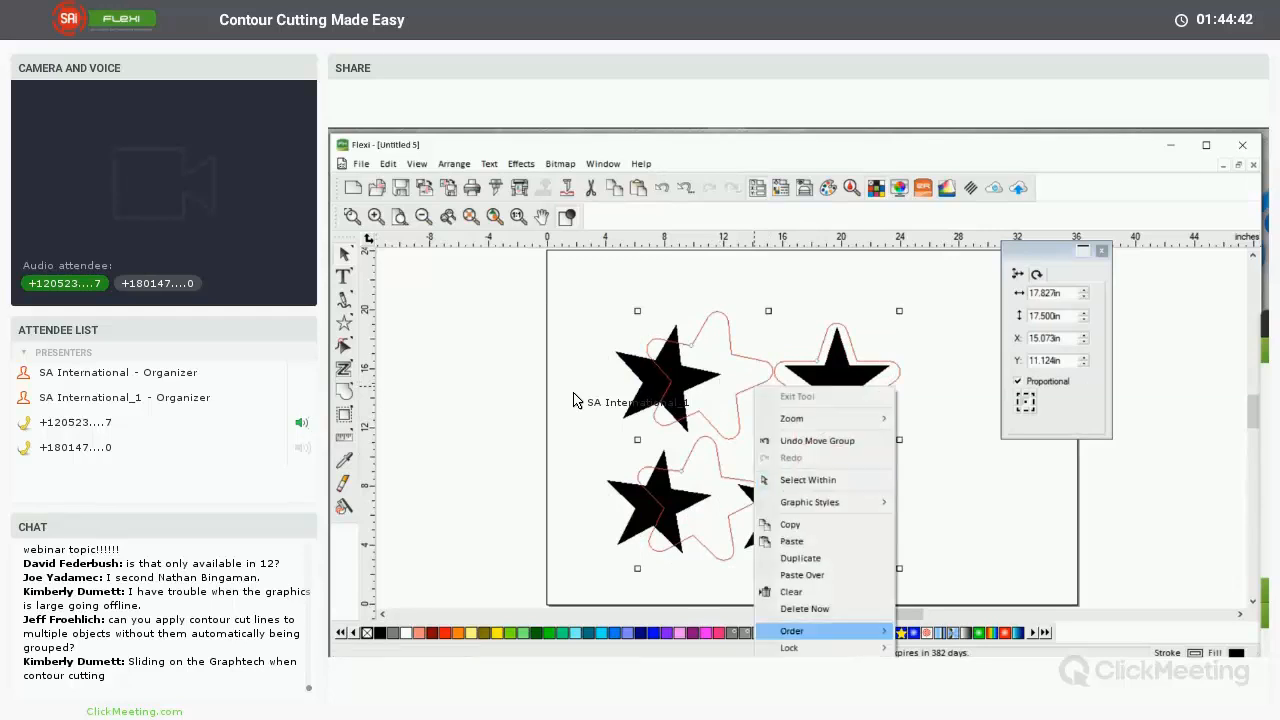
click(800, 682)
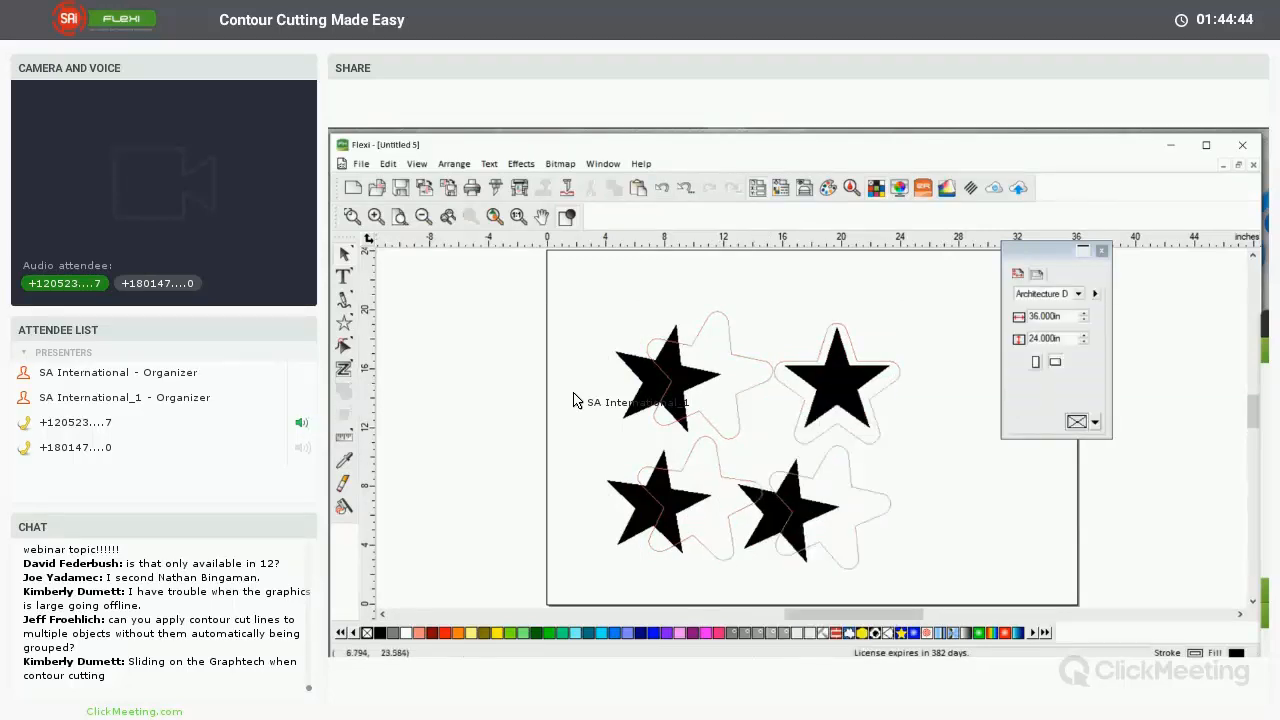
Undo the independent star and contour line moves, the effect separation and the latest move of the whole set
key(ctrl+z)
key(ctrl+z)
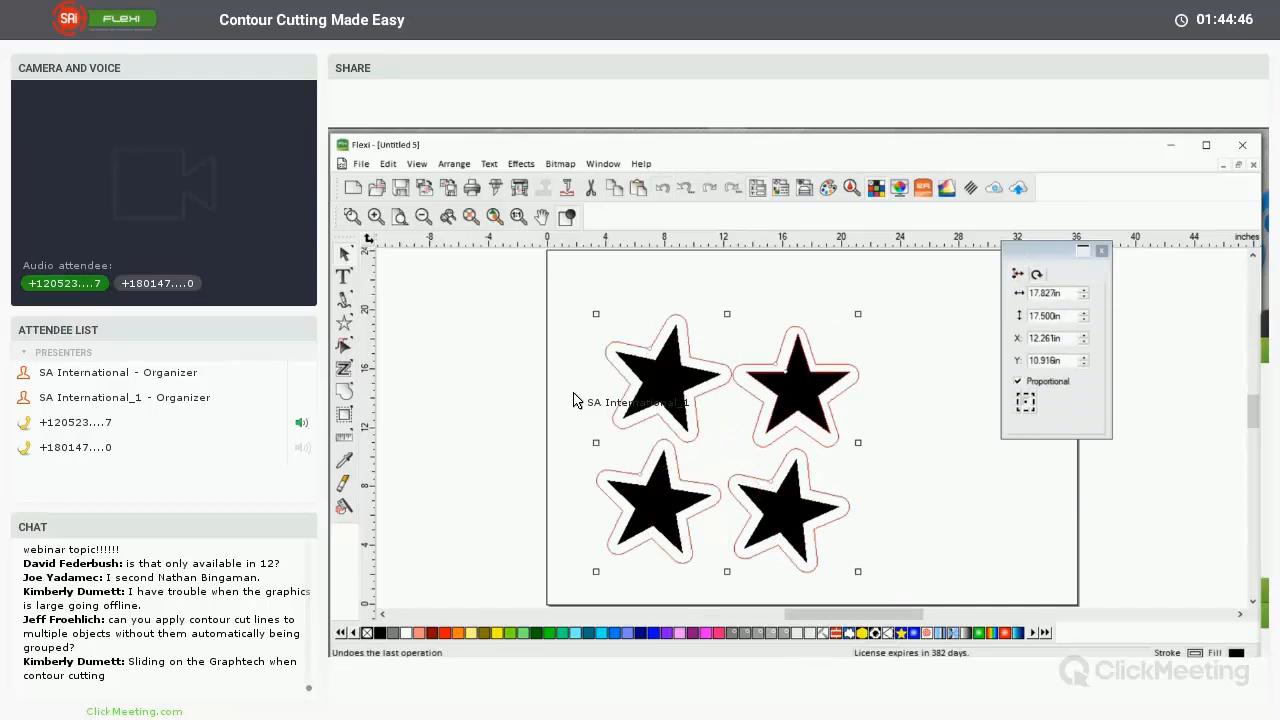
key(ctrl+z)
key(ctrl+z)
key(ctrl+z)
key(ctrl+z)
key(ctrl+z)
key(ctrl+z)
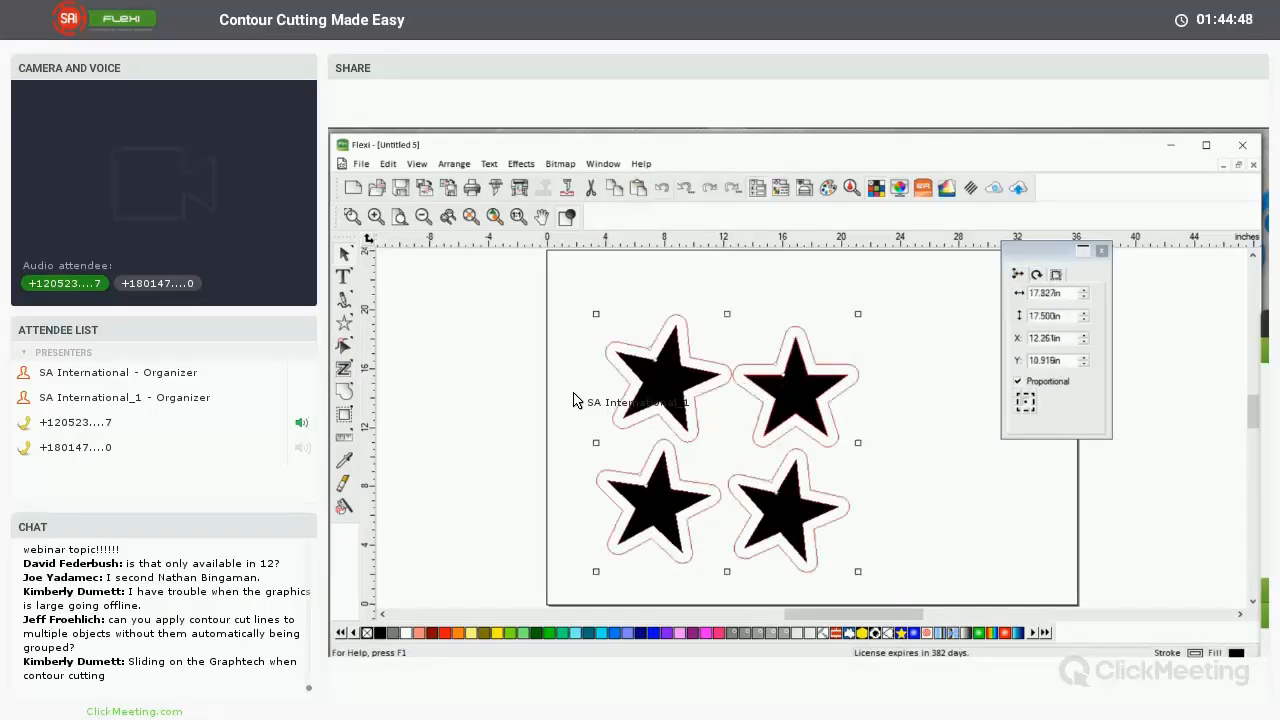
key(ctrl+z)
key(ctrl+z)
key(ctrl+z)
key(ctrl+z)
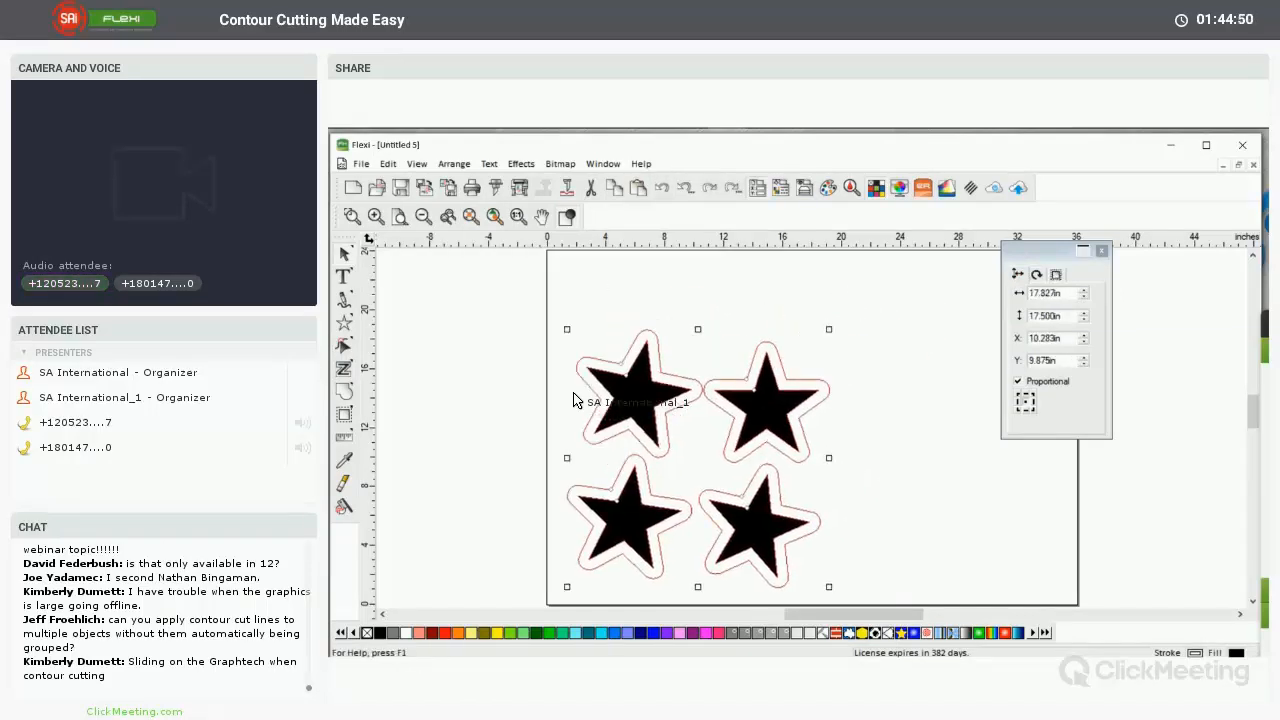
Undo the remaining move of the contoured stars and the contour cut applied to all four
key(ctrl+z)
key(ctrl+z)
key(ctrl+z)
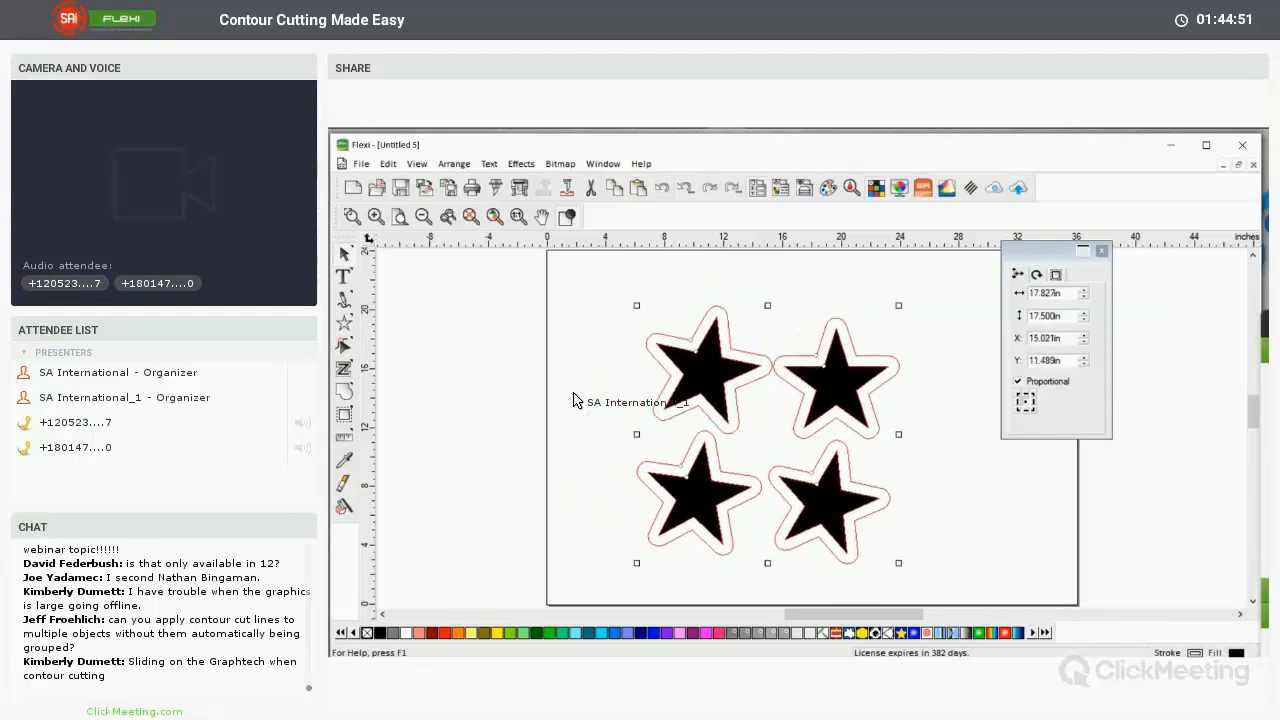
key(ctrl+z)
key(ctrl+z)
key(ctrl+z)
key(ctrl+z)
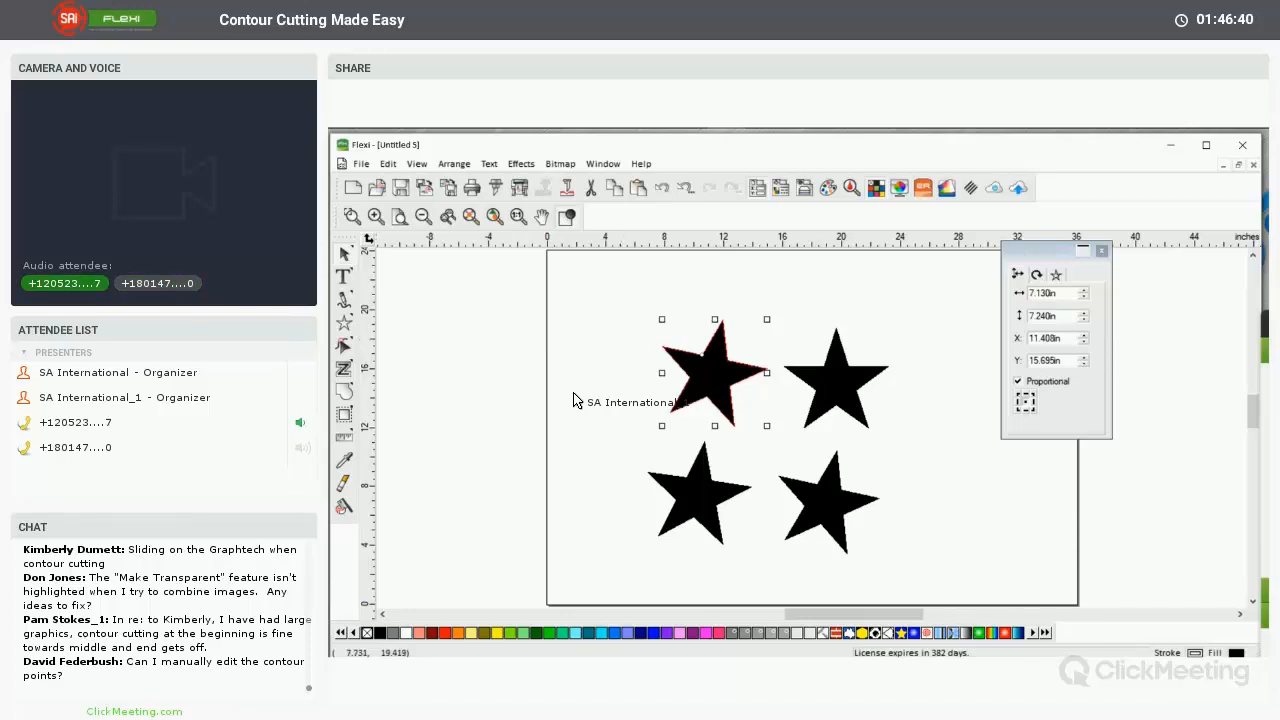
Close the star drawing without saving it and start a new blank document
key(ctrl+w)
key(n)
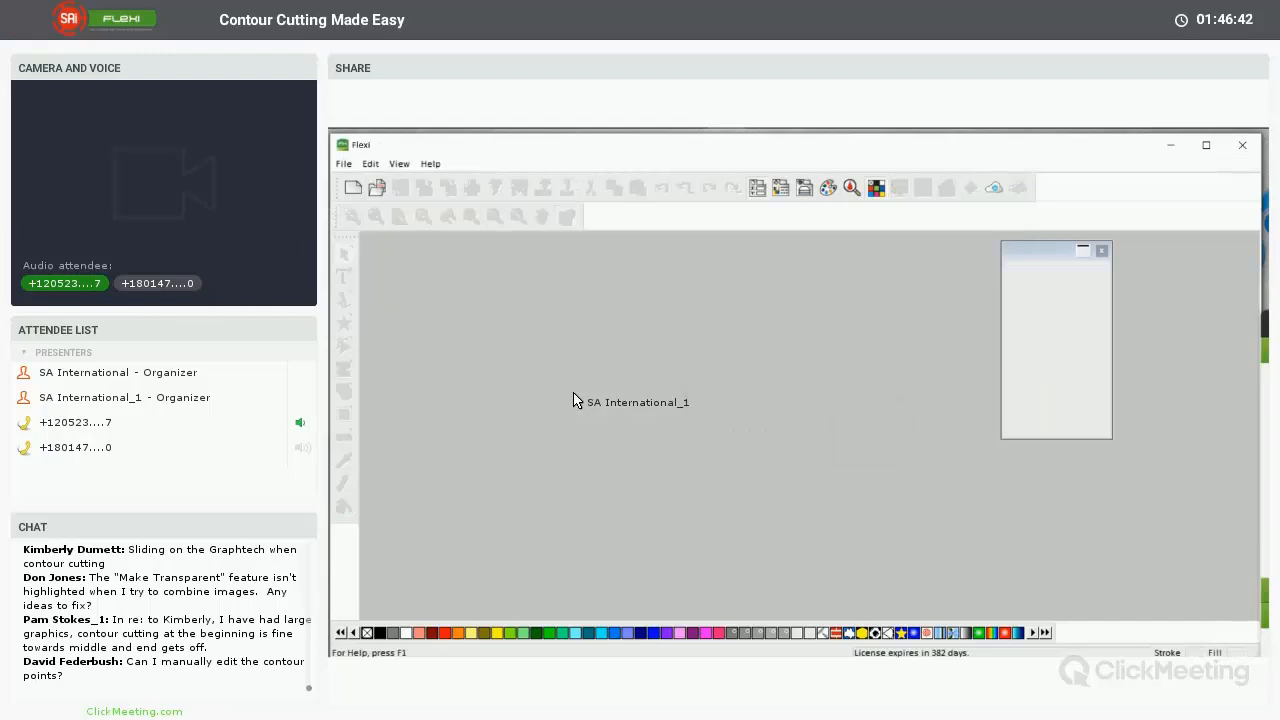
key(ctrl+n)
Import the ink-bottles image, enlarge it proportionally to about 20.9 in wide, and position it in the left half of the page
key(alt+f)
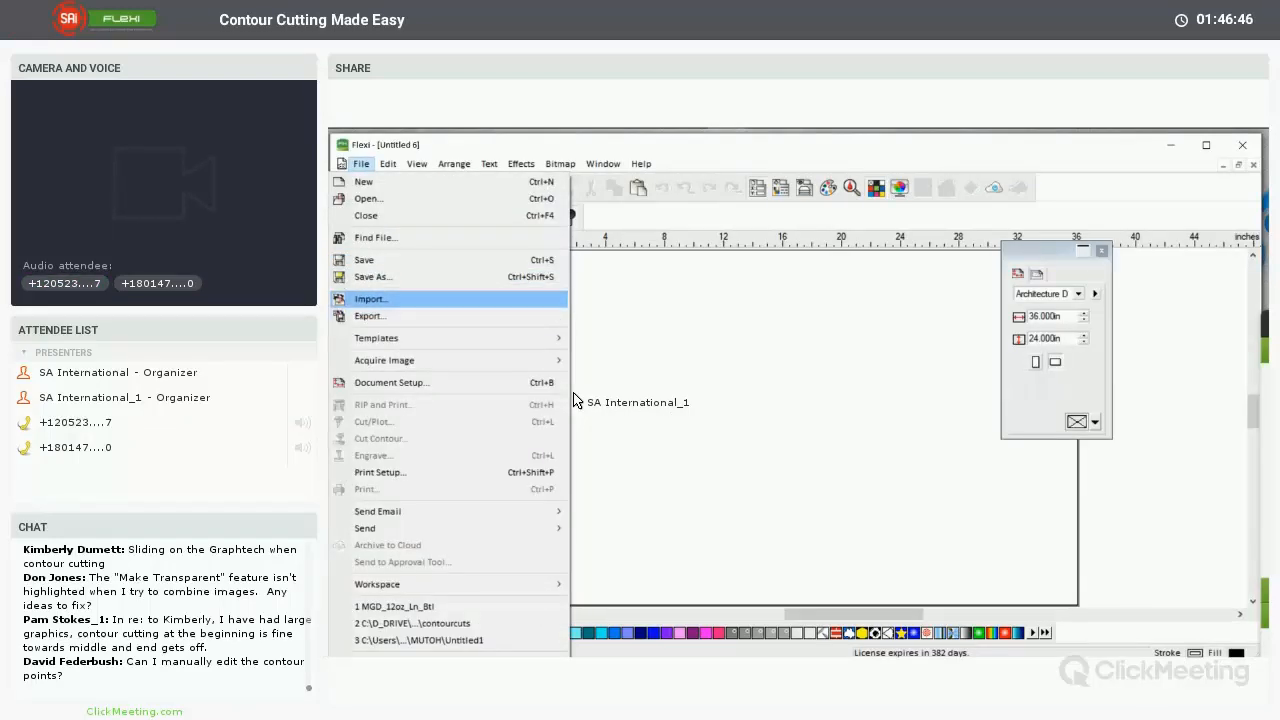
key(i)
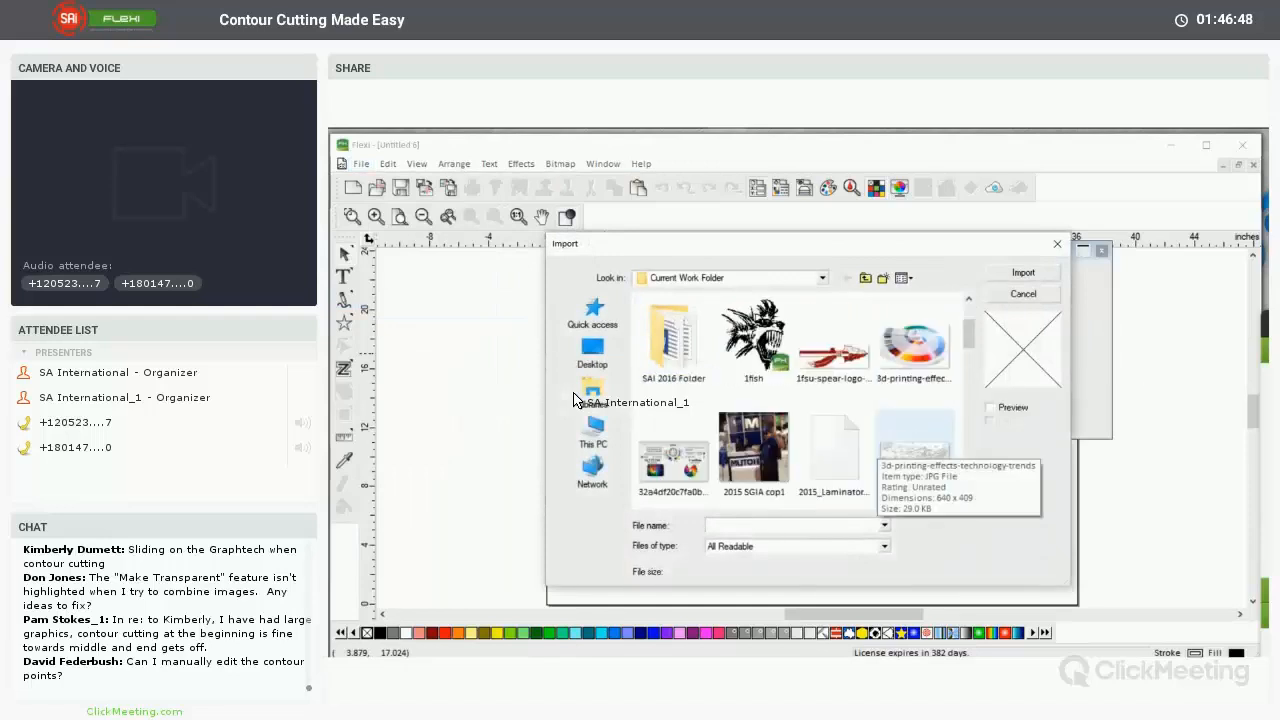
scroll(834, 450, down, 3)
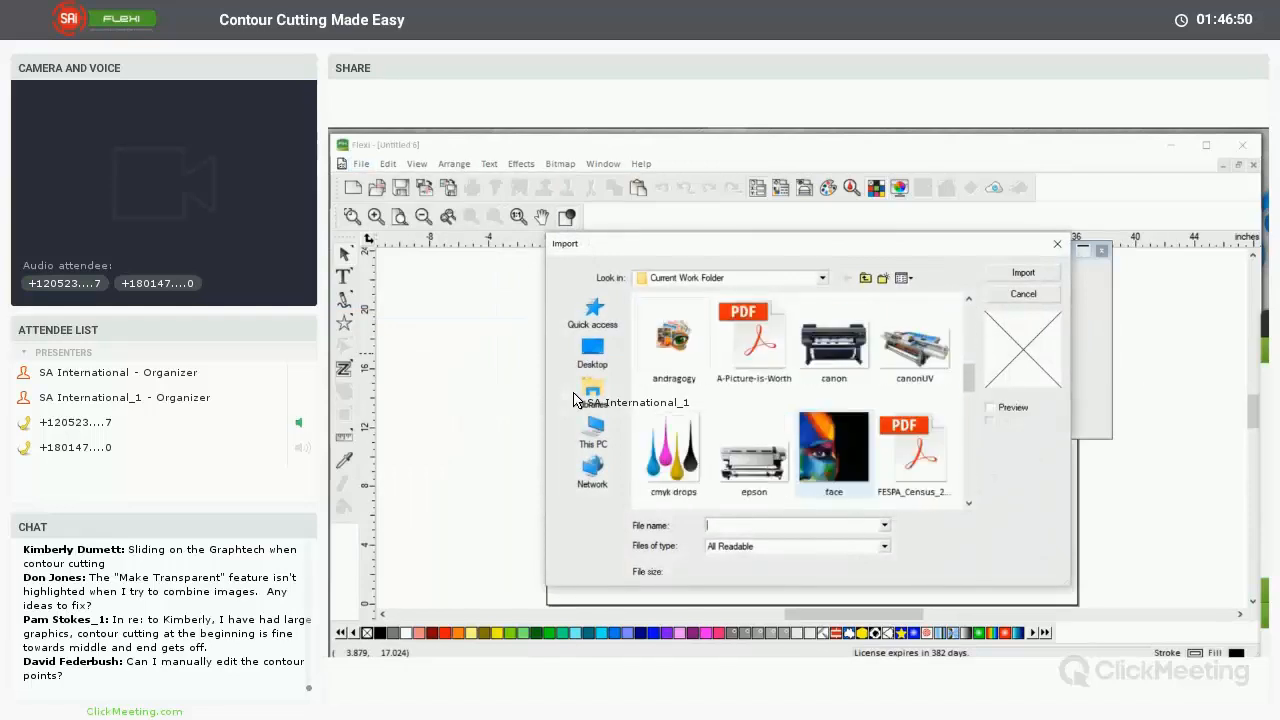
scroll(834, 450, down, 3)
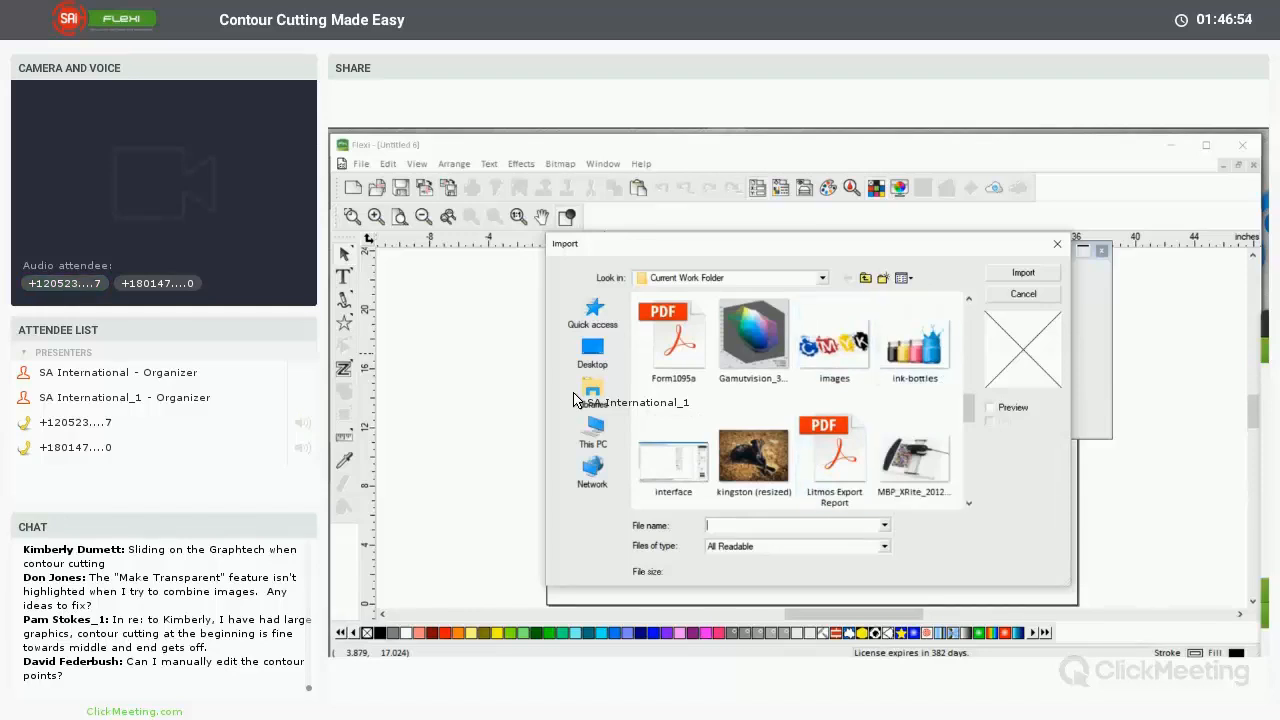
double_click(914, 342)
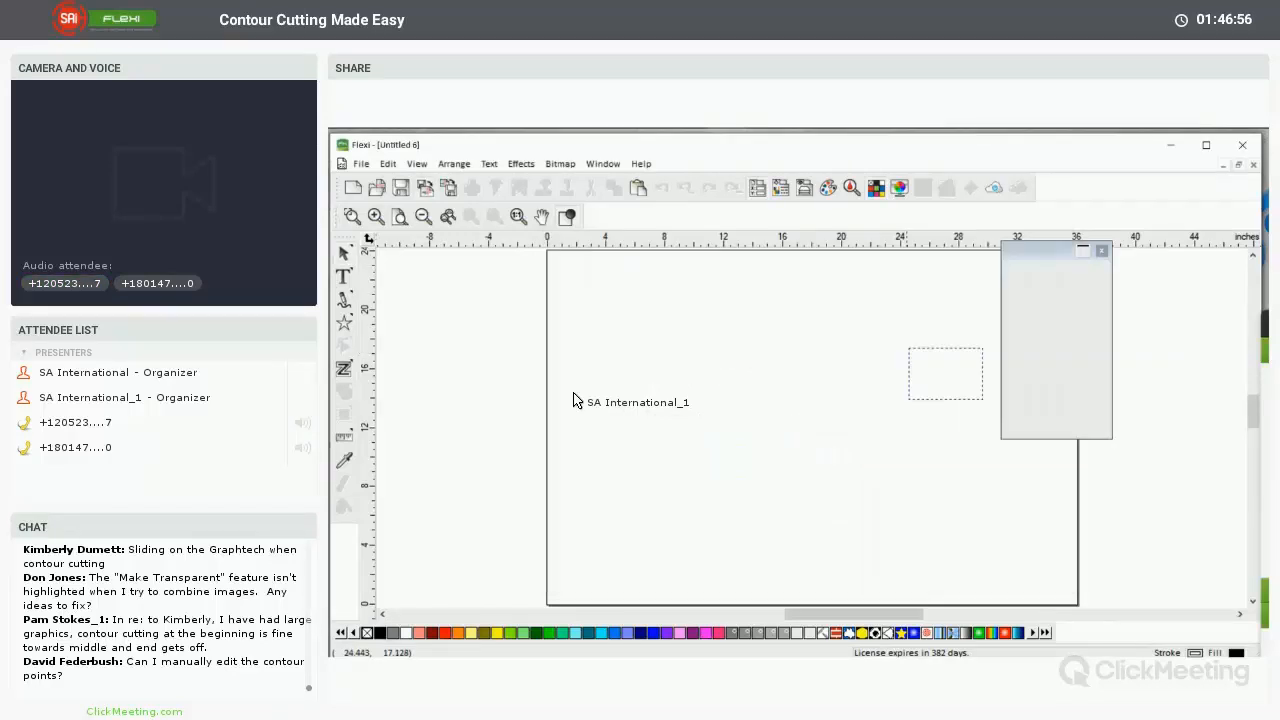
click(677, 392)
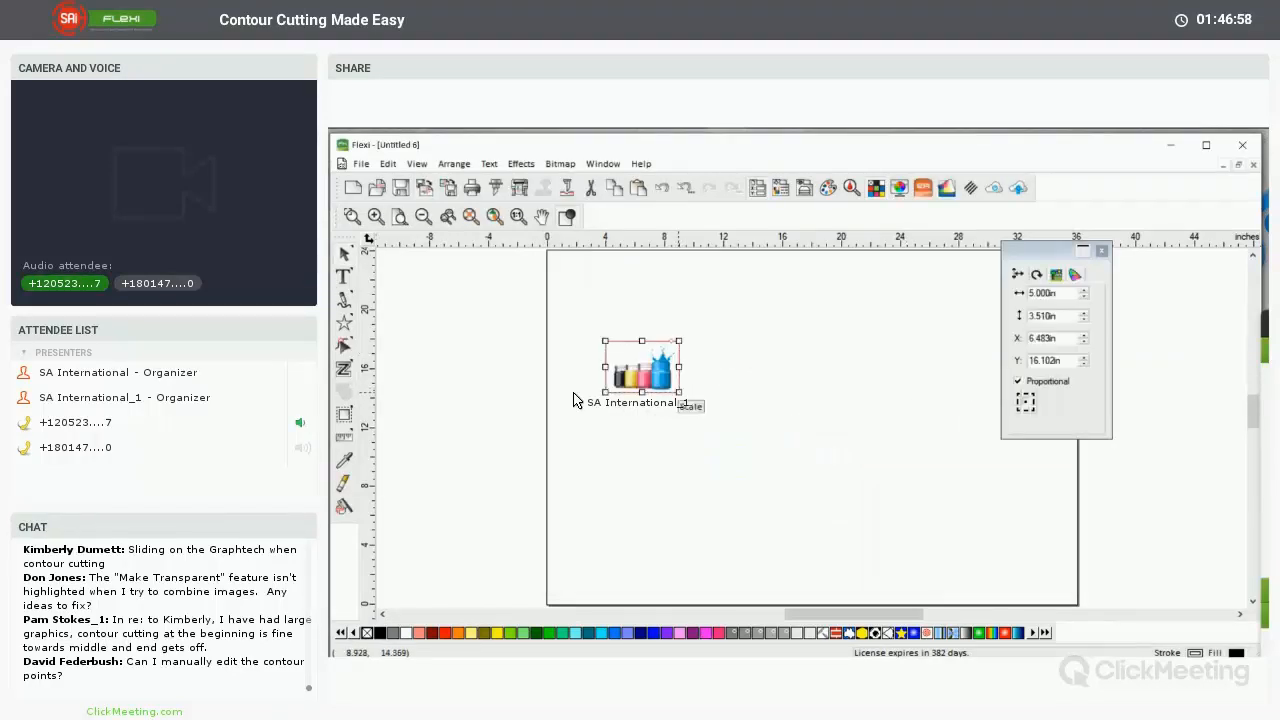
drag(679, 392, 878, 557)
drag(729, 395, 693, 377)
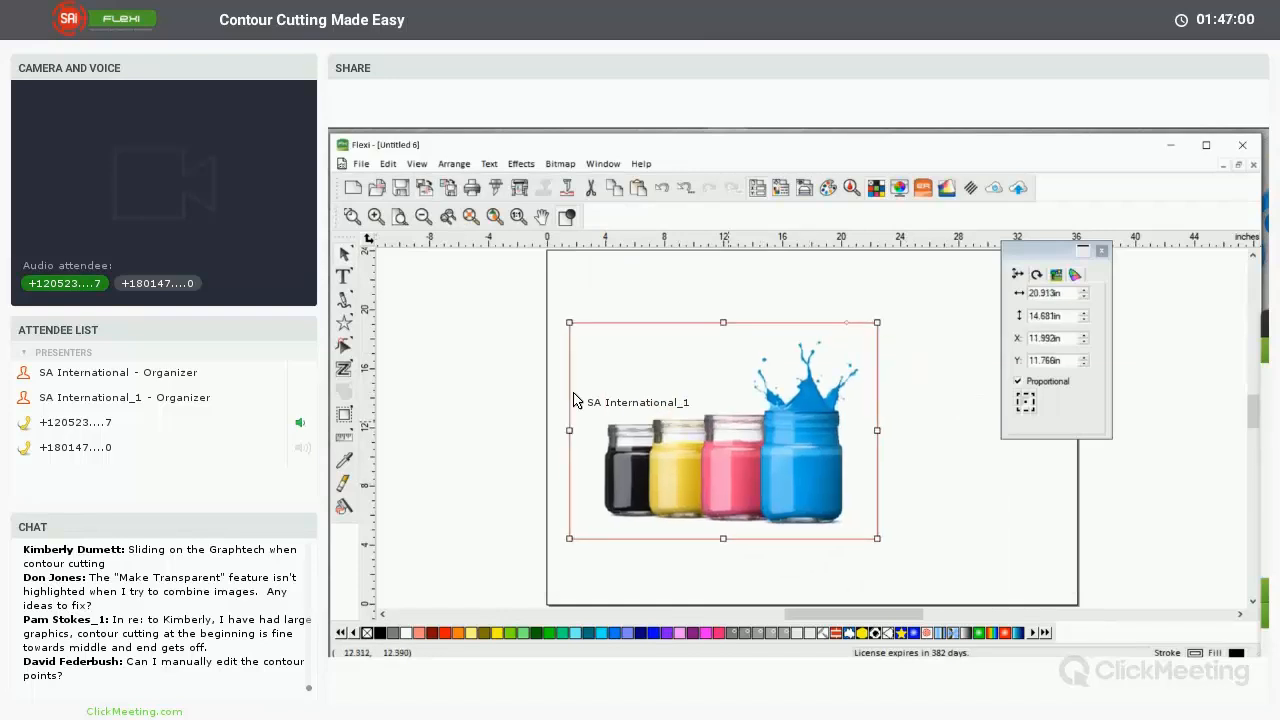
Try a contour cut with a 0.716 in offset on the ink bottles image, and cancel it
click(521, 163)
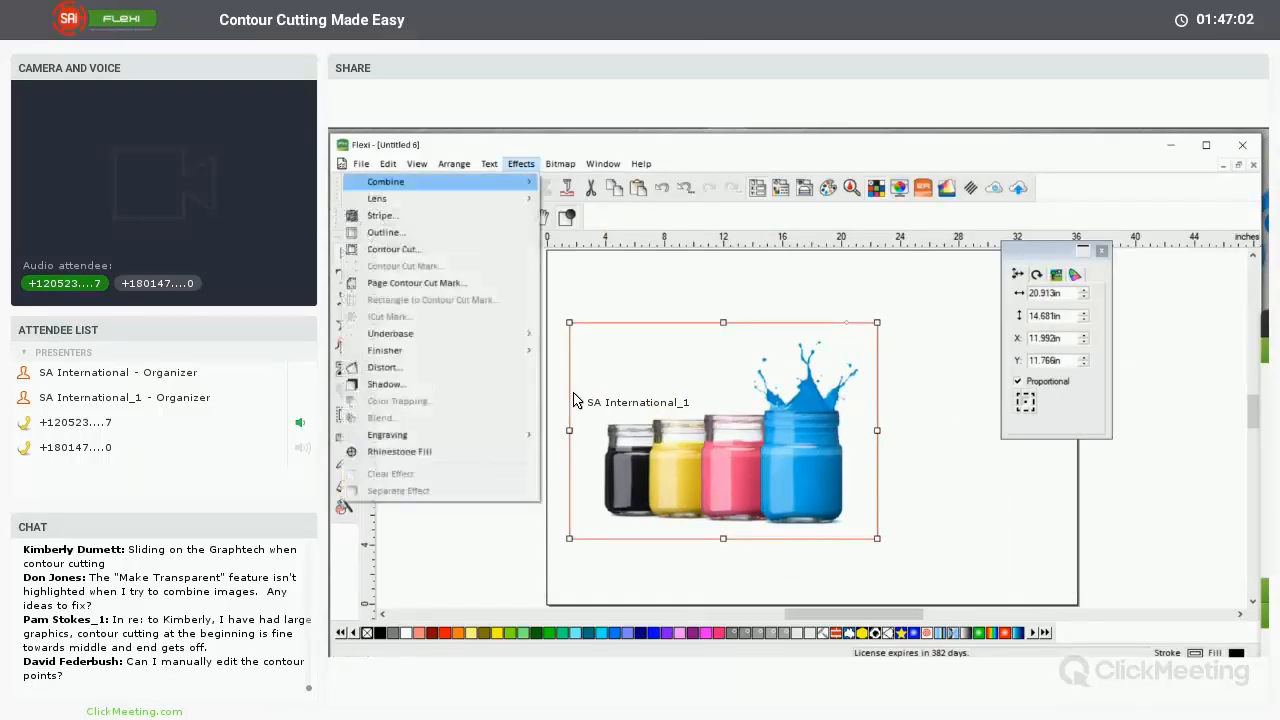
click(394, 249)
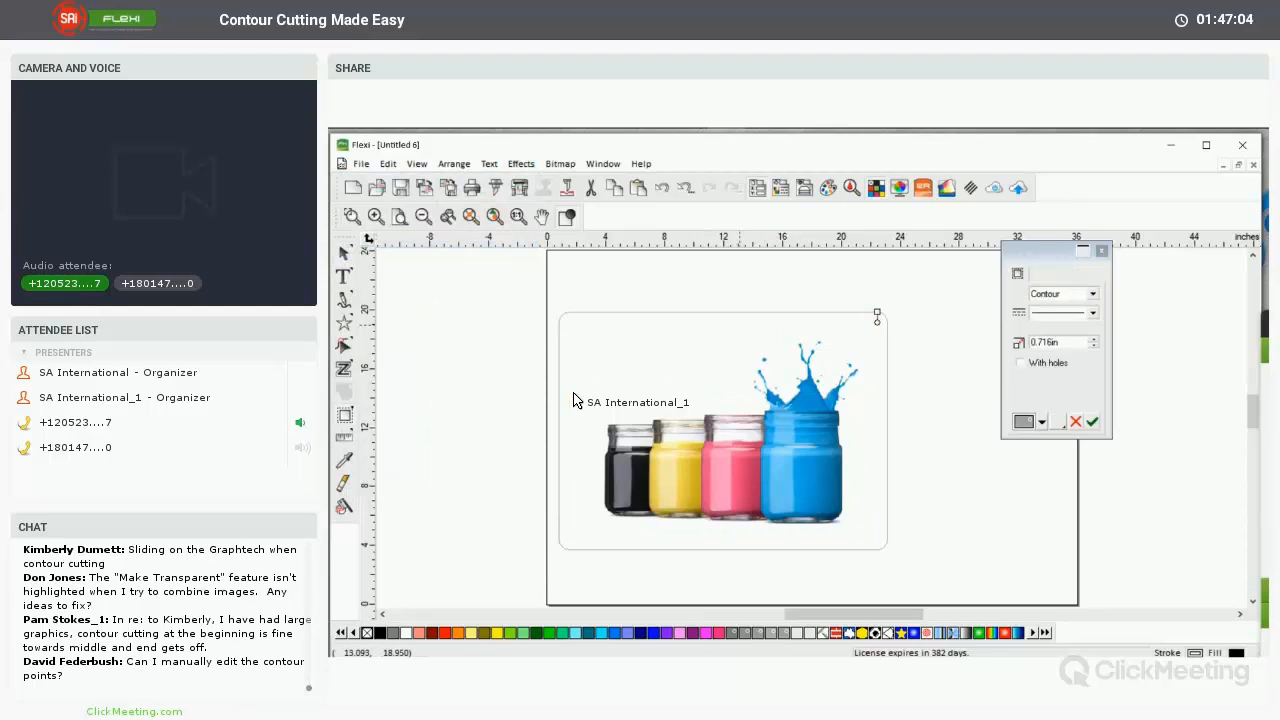
key(Escape)
key(Escape)
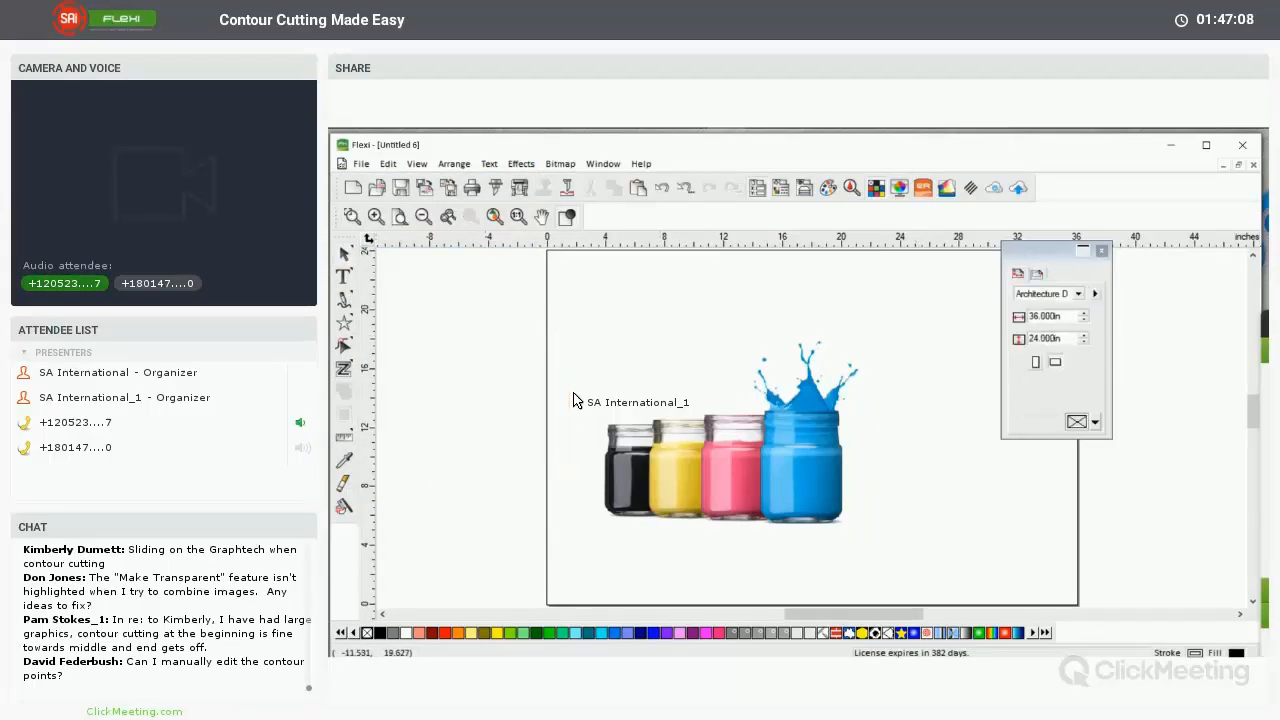
Make the white background around the ink bottles transparent with a tolerance of 32
click(574, 400)
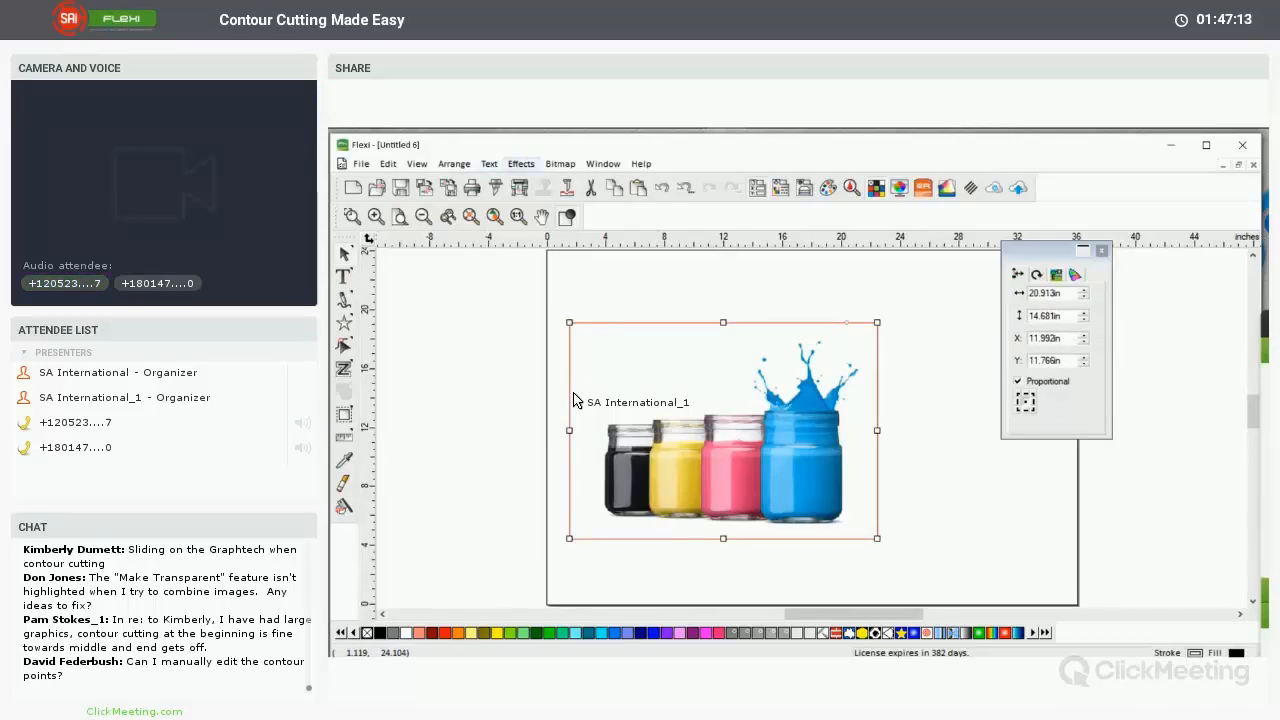
click(560, 163)
click(491, 372)
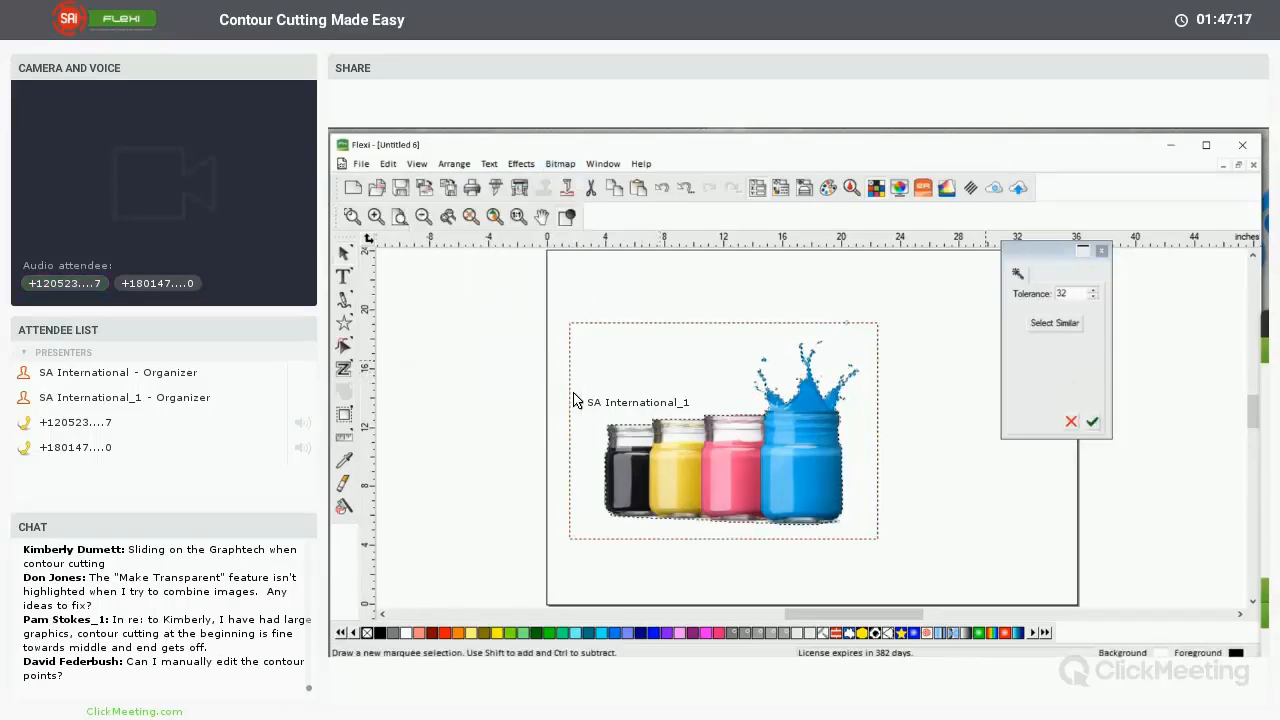
key(Return)
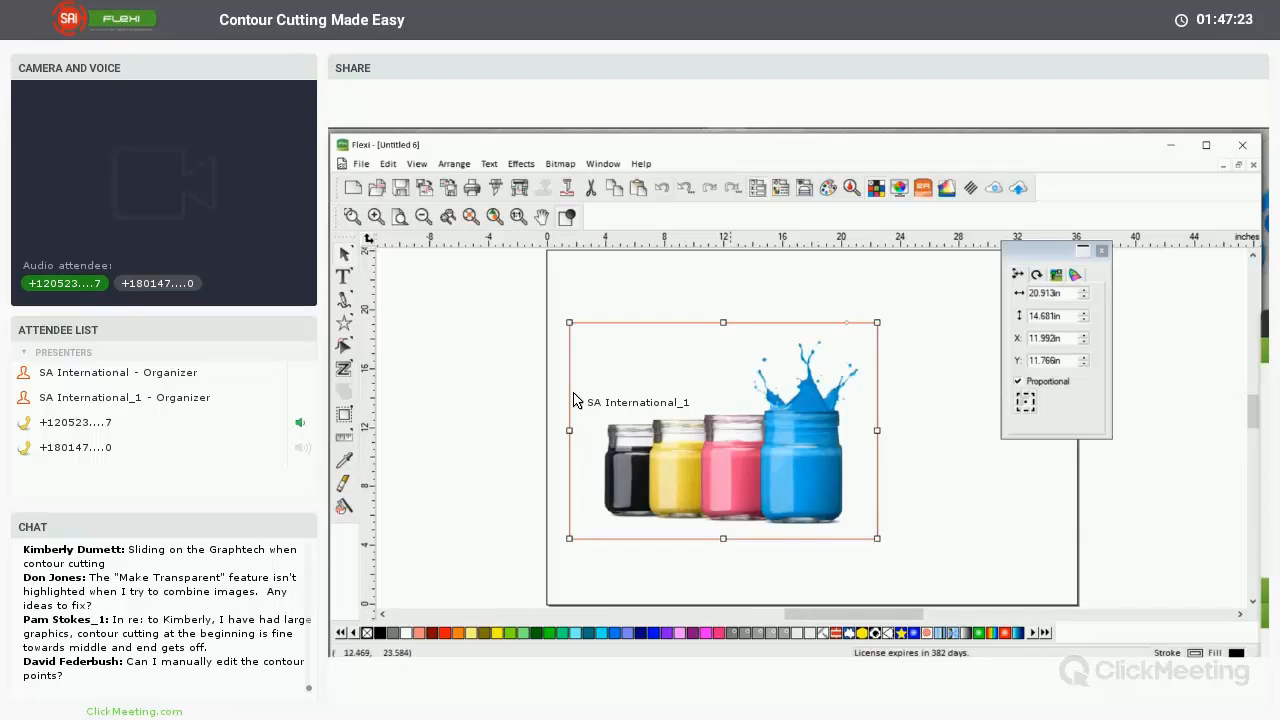
Try the contour cut again on the ink bottles with the transparent background, cancel it and deselect the image
click(520, 163)
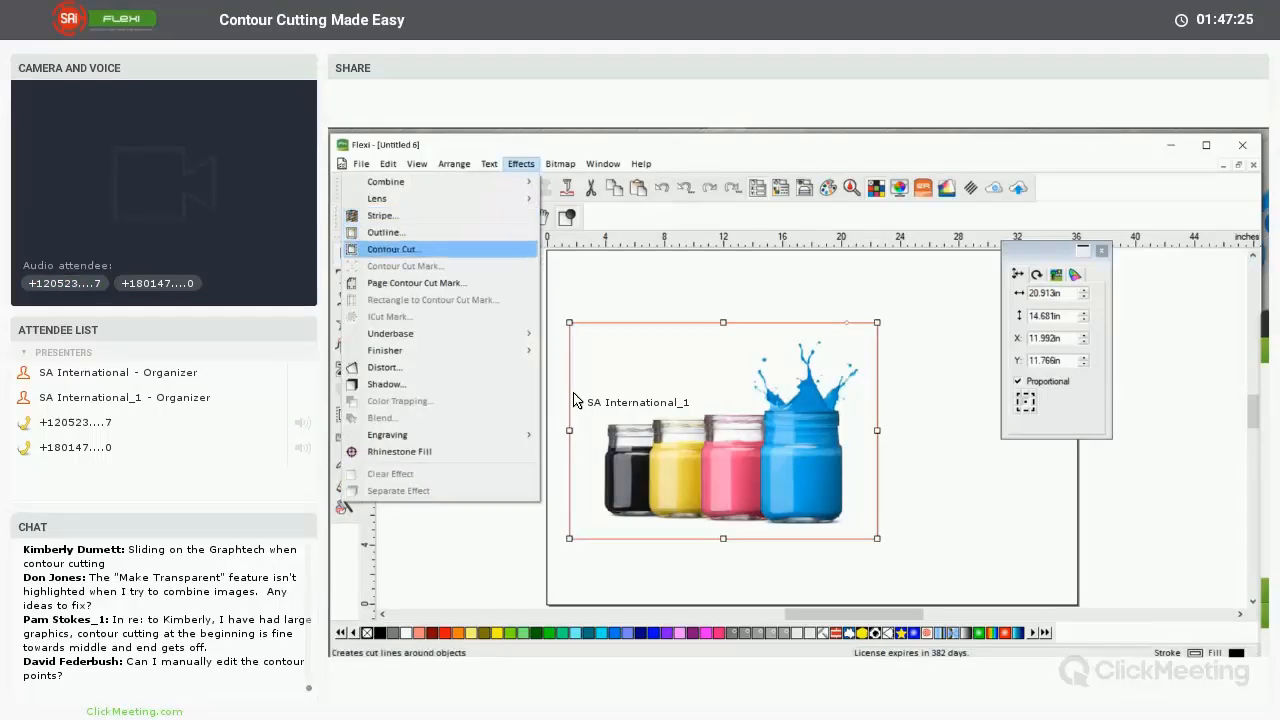
click(425, 249)
key(Escape)
key(Escape)
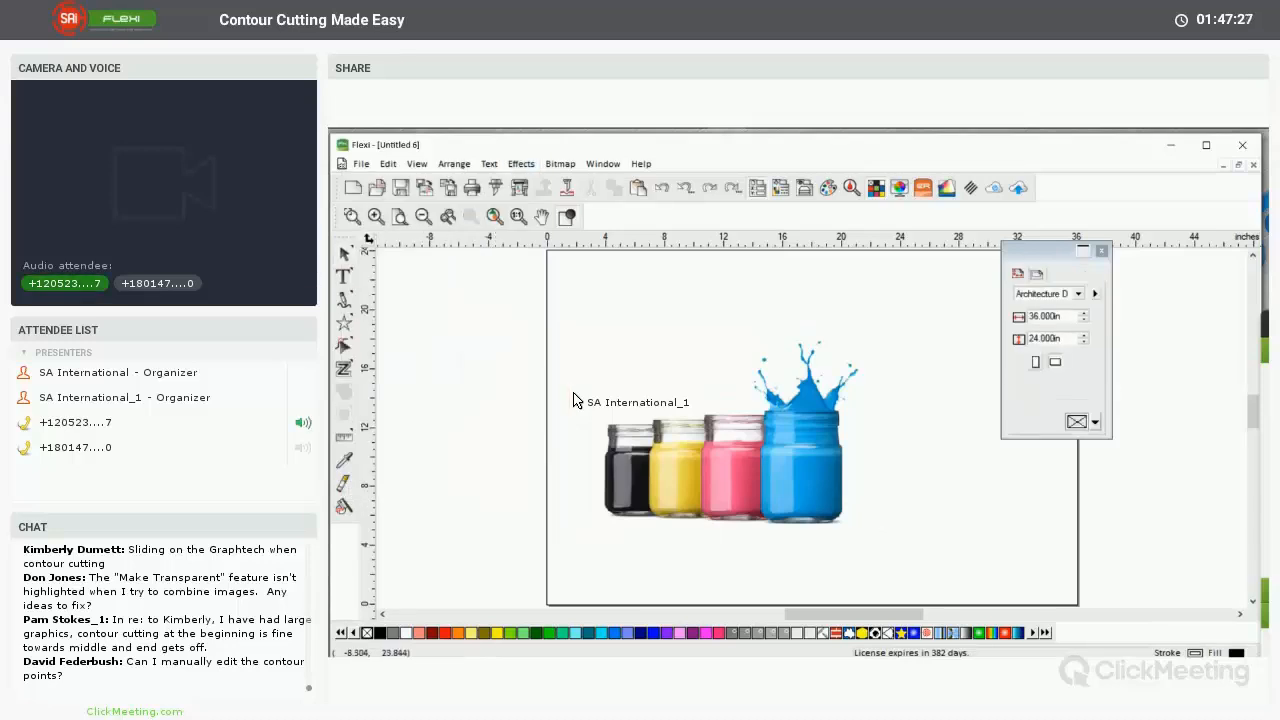
Import the 1fsu-spear-logo-clipart-1 image, enlarge it to about 20.8 in wide, and place it overlapping the lower part of the blue and pink jars
click(361, 163)
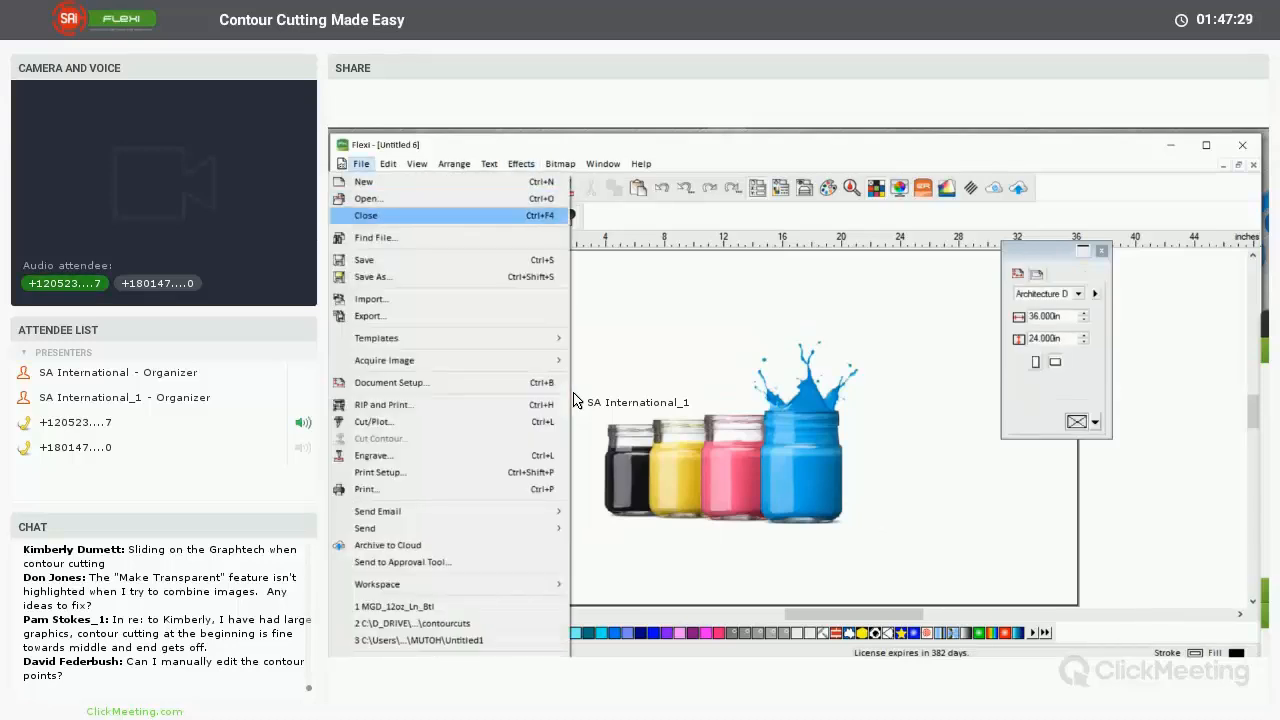
click(370, 298)
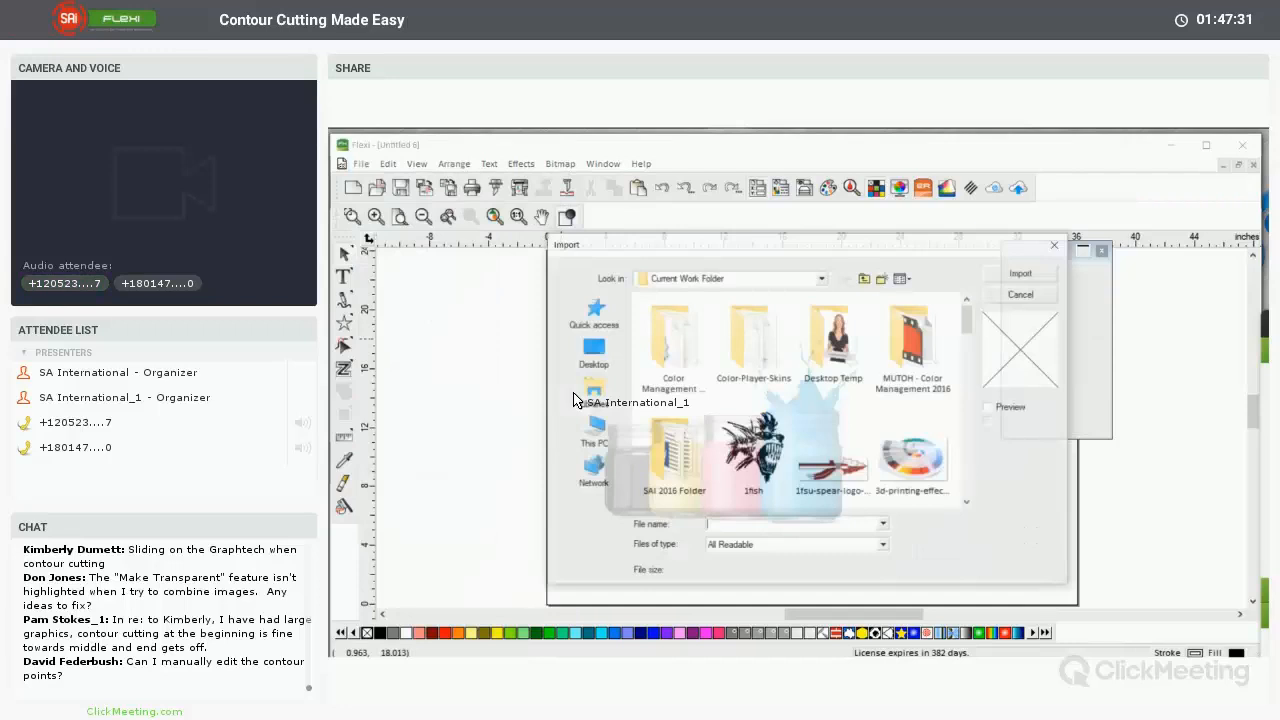
click(834, 455)
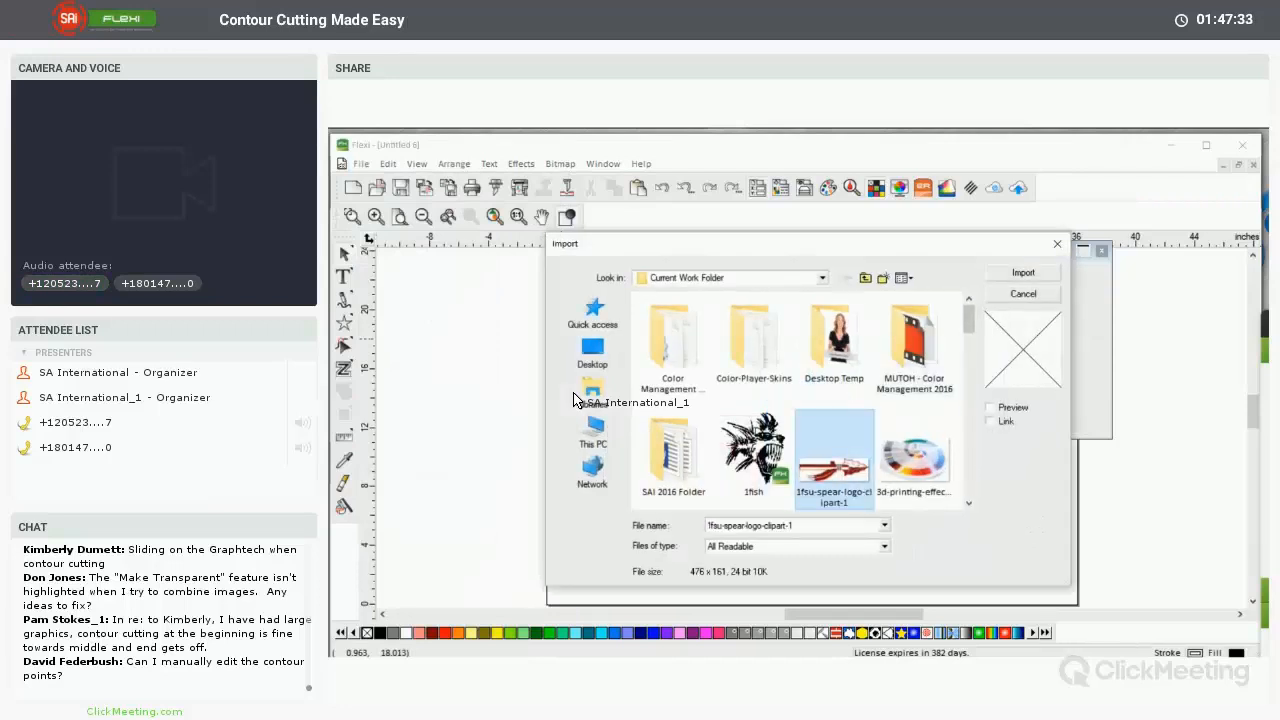
click(1023, 272)
click(923, 439)
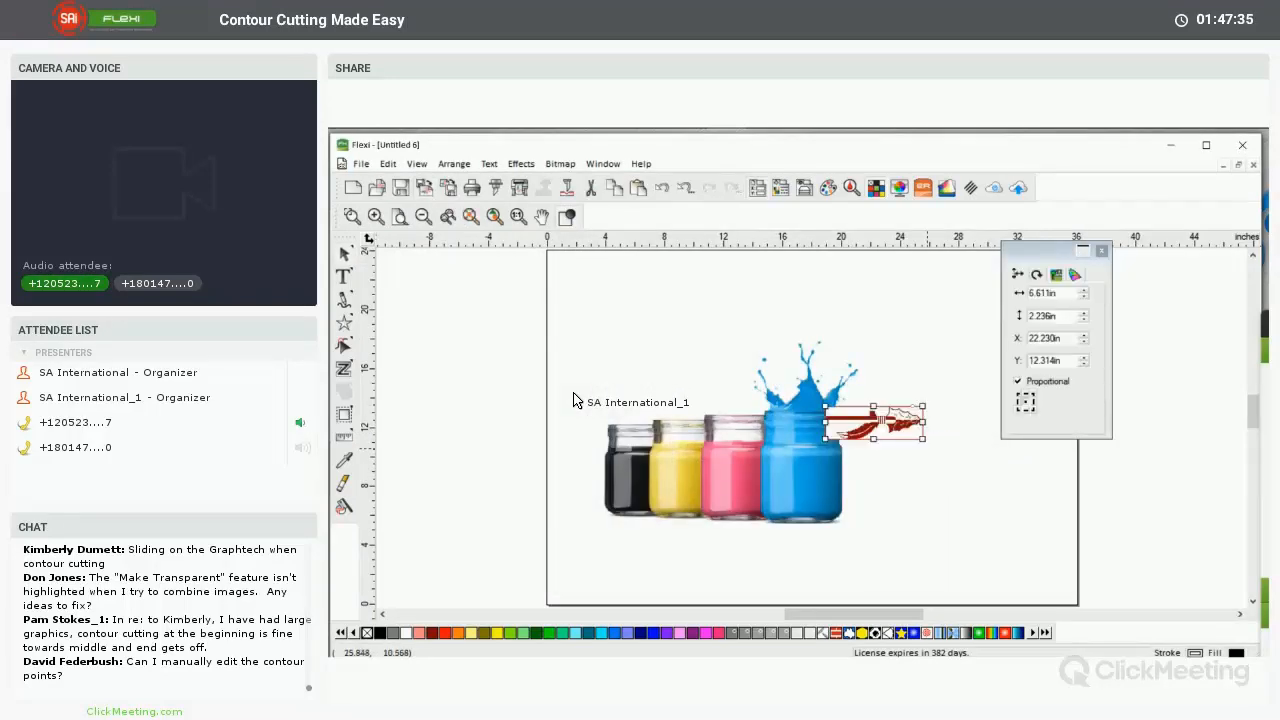
drag(923, 438, 1130, 505)
drag(950, 470, 861, 497)
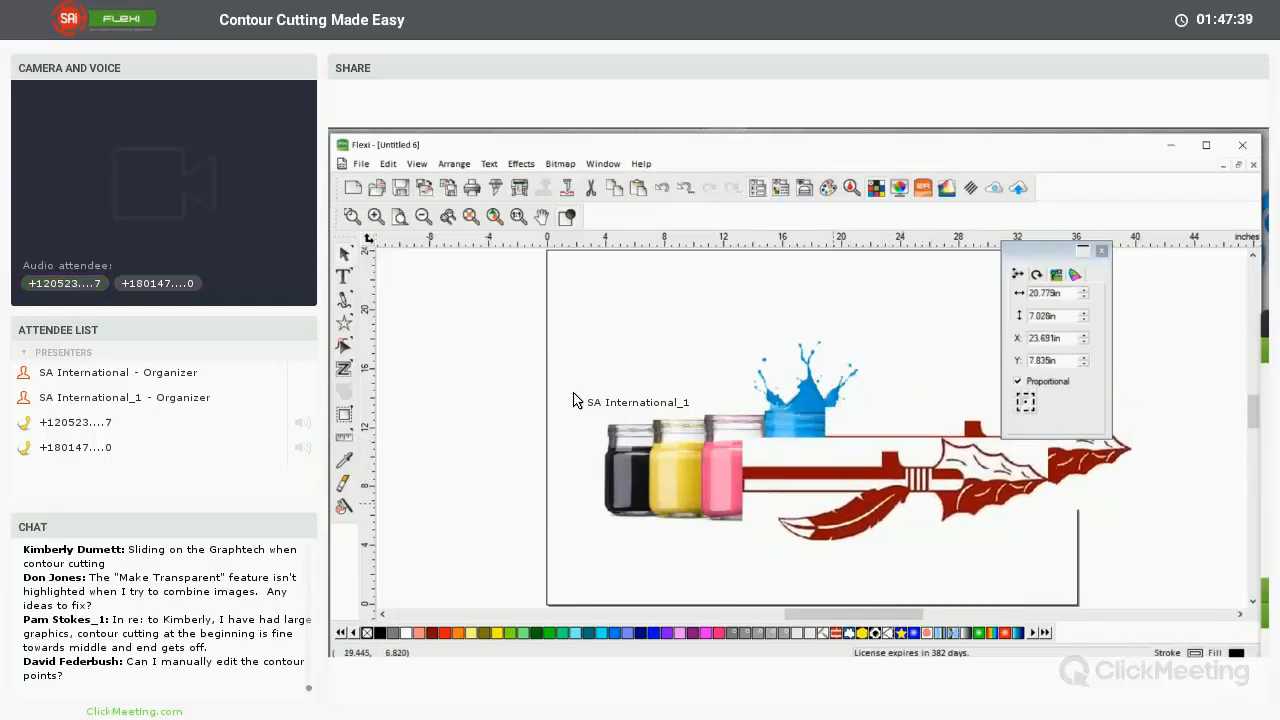
drag(1130, 420, 1047, 437)
Select both images, check whether Make Transparent is available for them, then group them and shift the group slightly
key(ctrl+a)
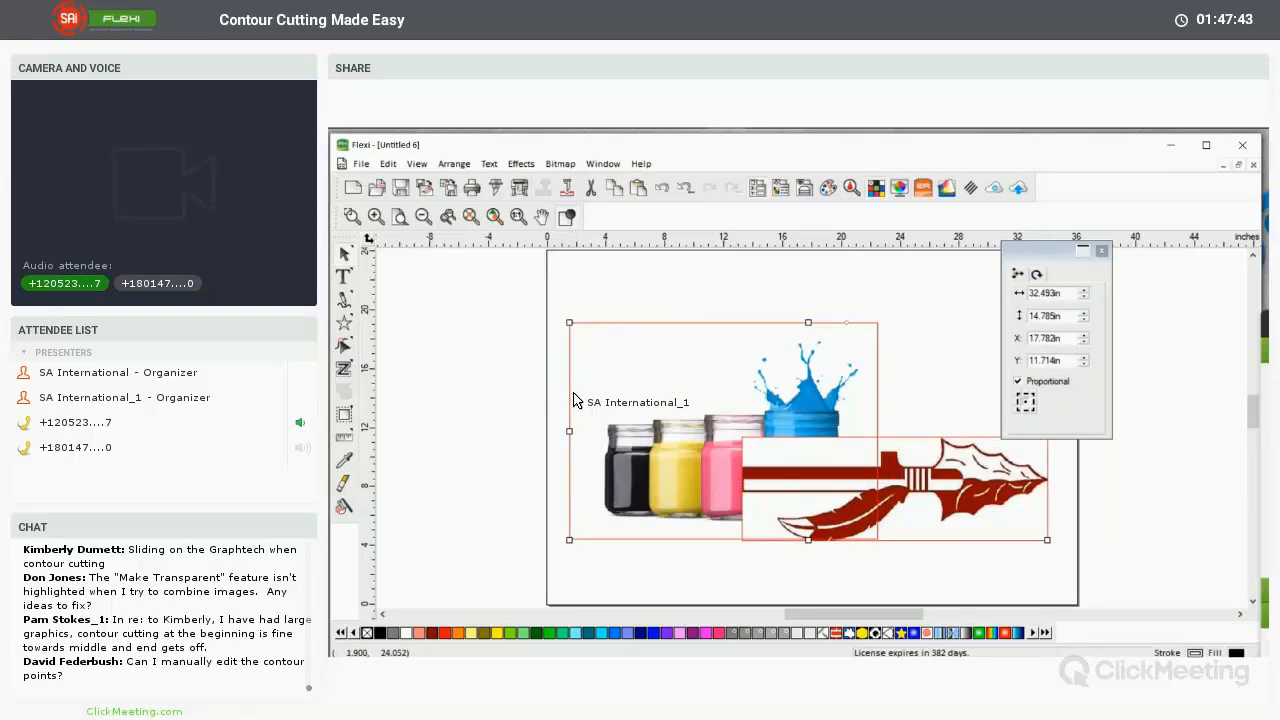
click(560, 163)
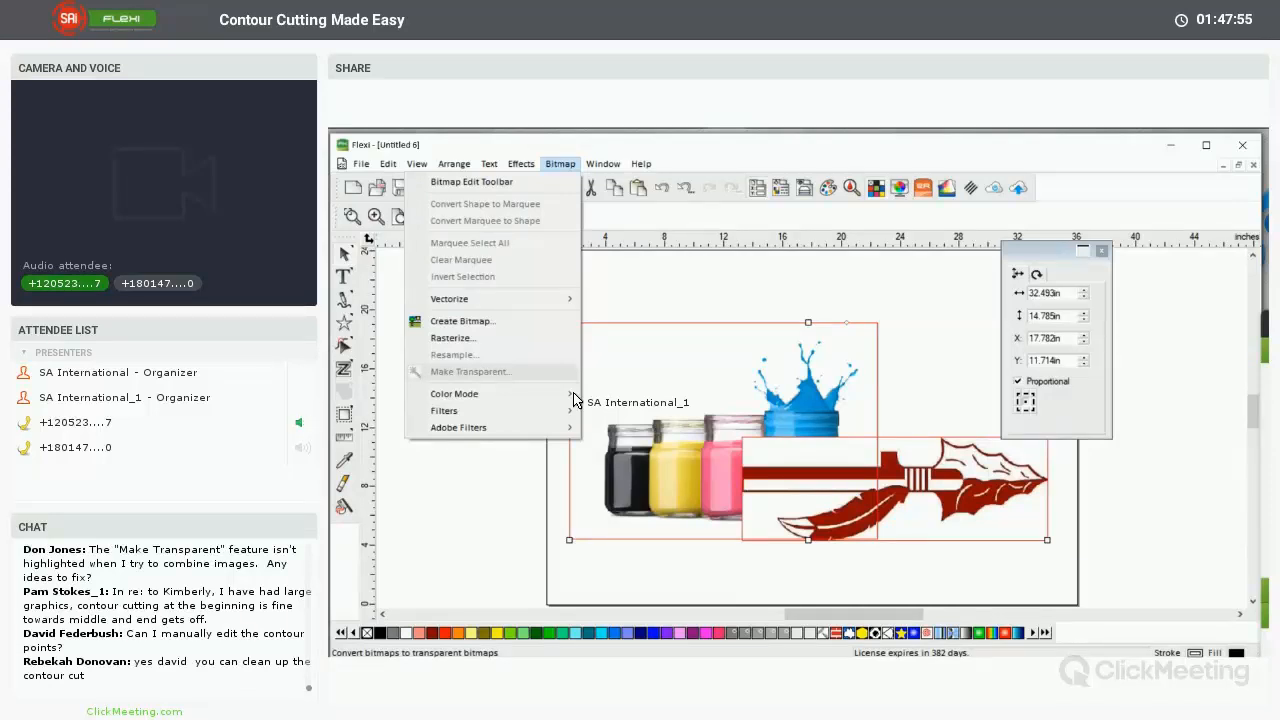
drag(924, 381, 820, 468)
right_click(756, 352)
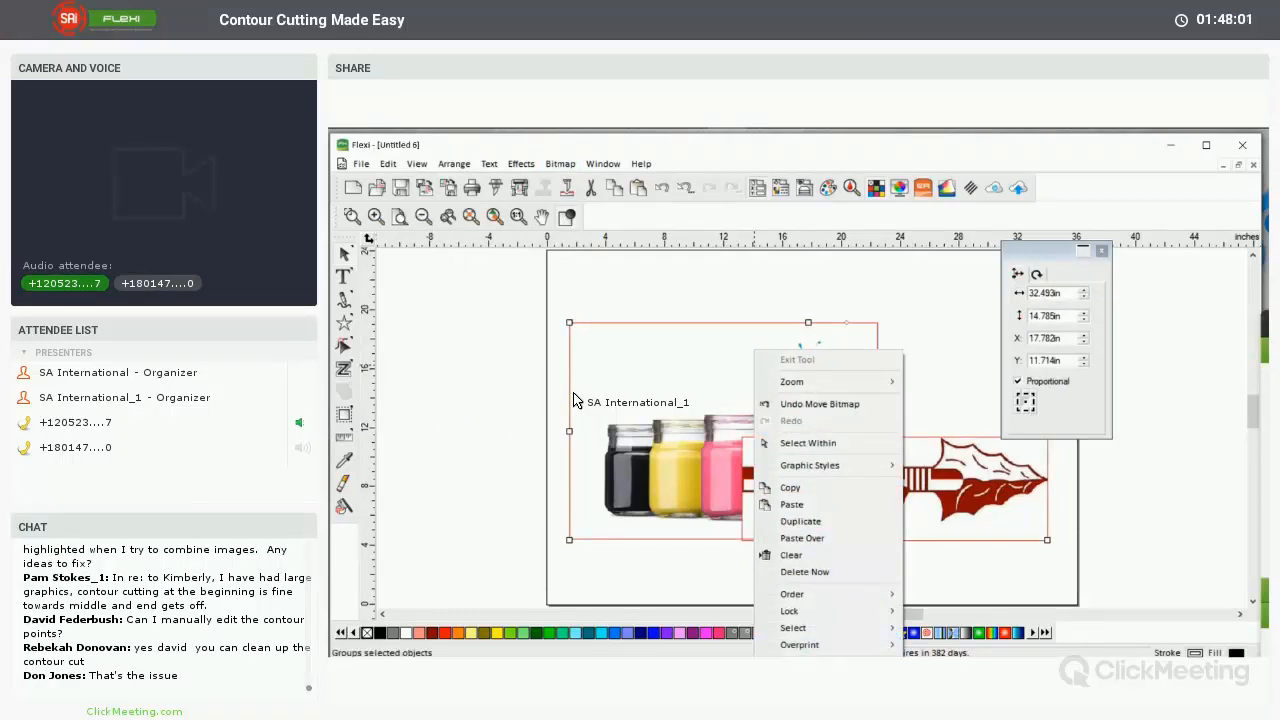
click(574, 400)
click(574, 400)
key(ctrl+z)
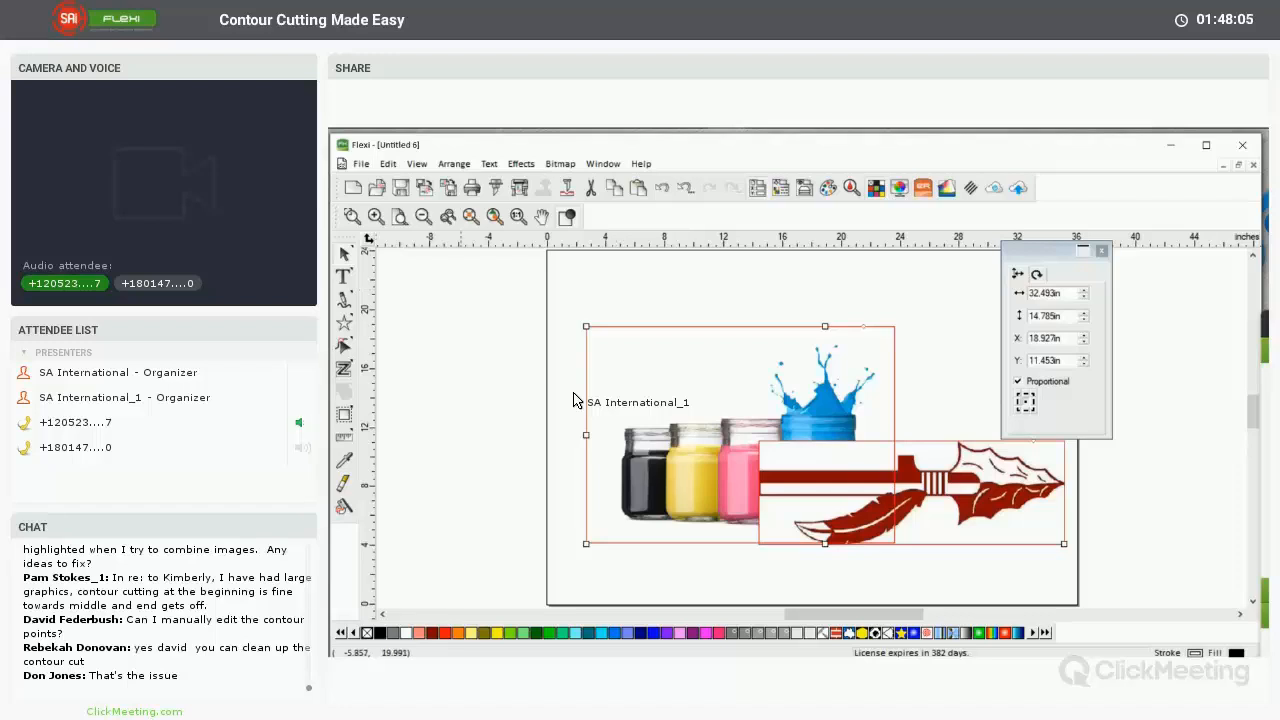
Select only the spear image within the group and make the white area above its shaft transparent with a tolerance of 32
right_click(574, 400)
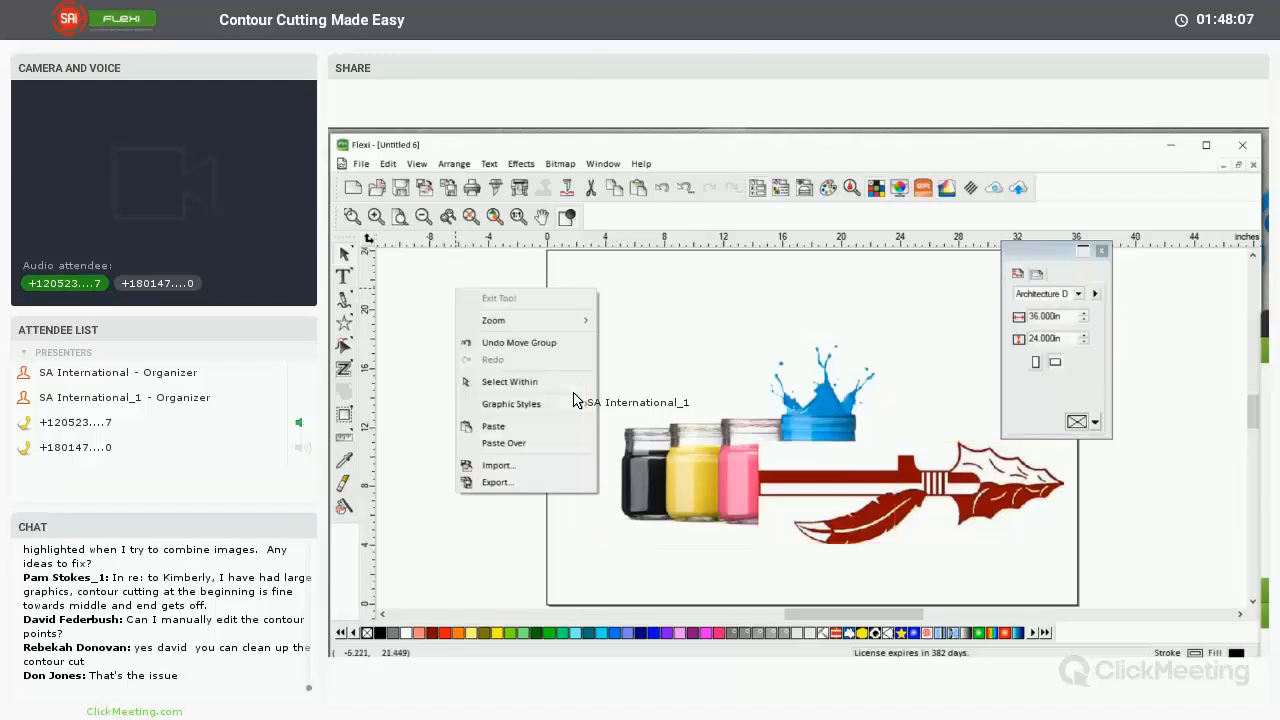
click(574, 398)
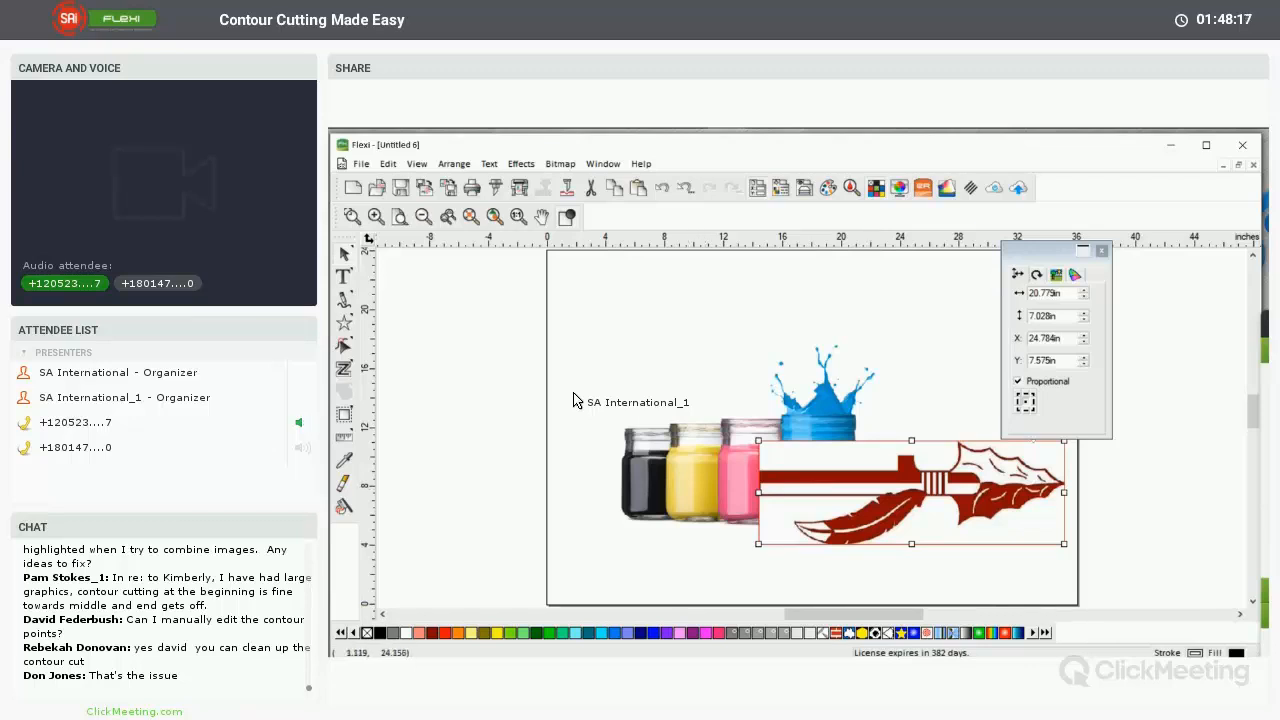
key(alt+b)
key(Down)
key(Down)
key(Down)
key(Down)
key(Down)
key(Down)
key(Down)
key(Down)
key(Down)
key(Down)
key(Down)
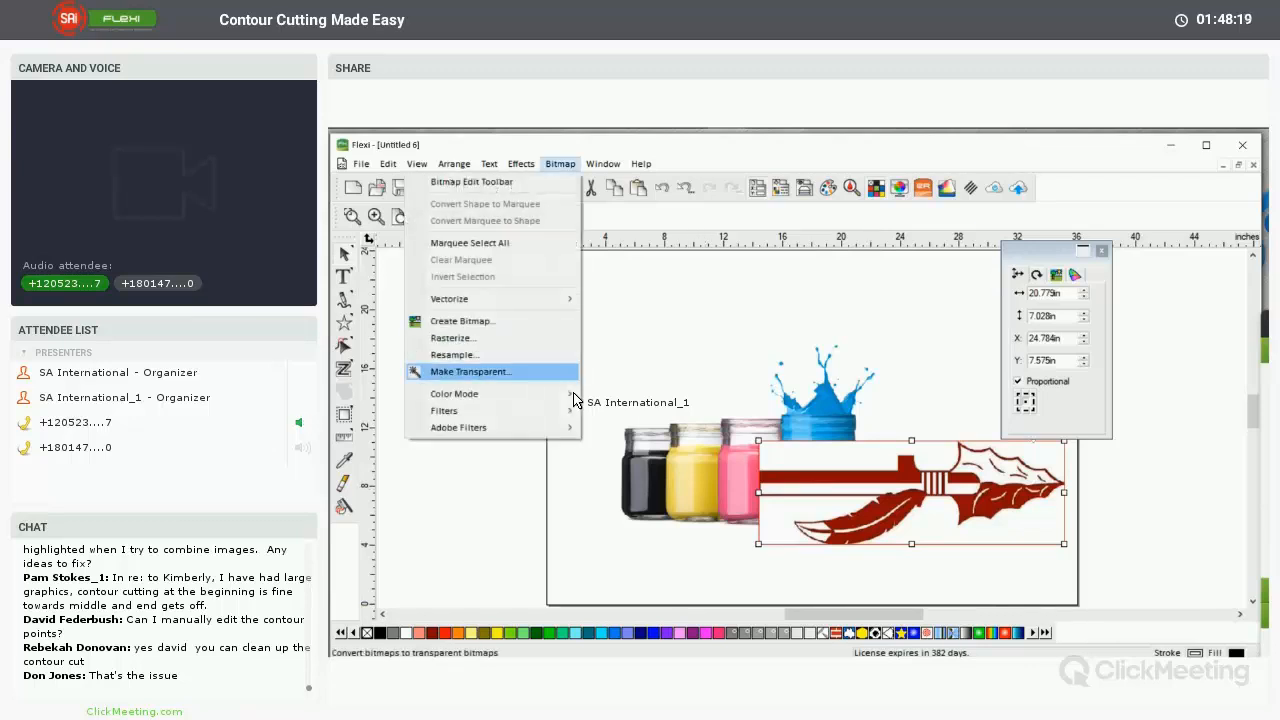
key(Return)
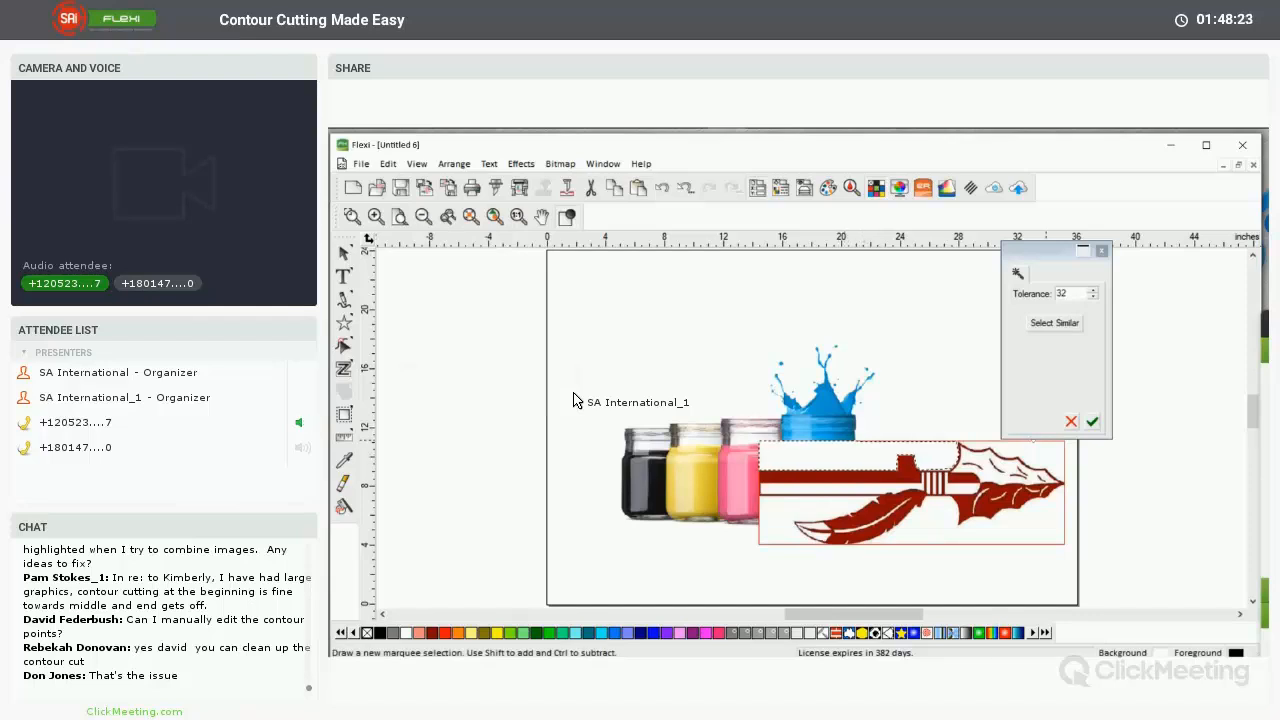
key(Return)
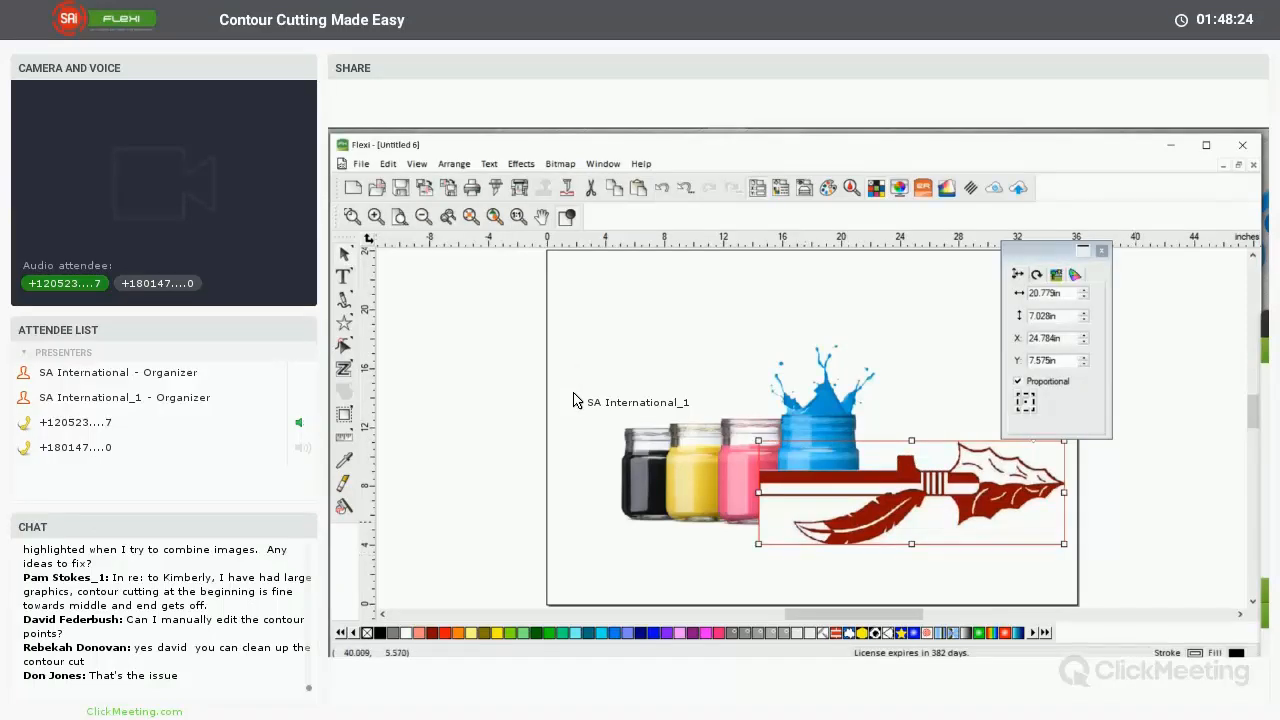
Move the grouped bottles and spear together to about X 20.2 in, Y 11.3 in, keeping the group selected
key(Escape)
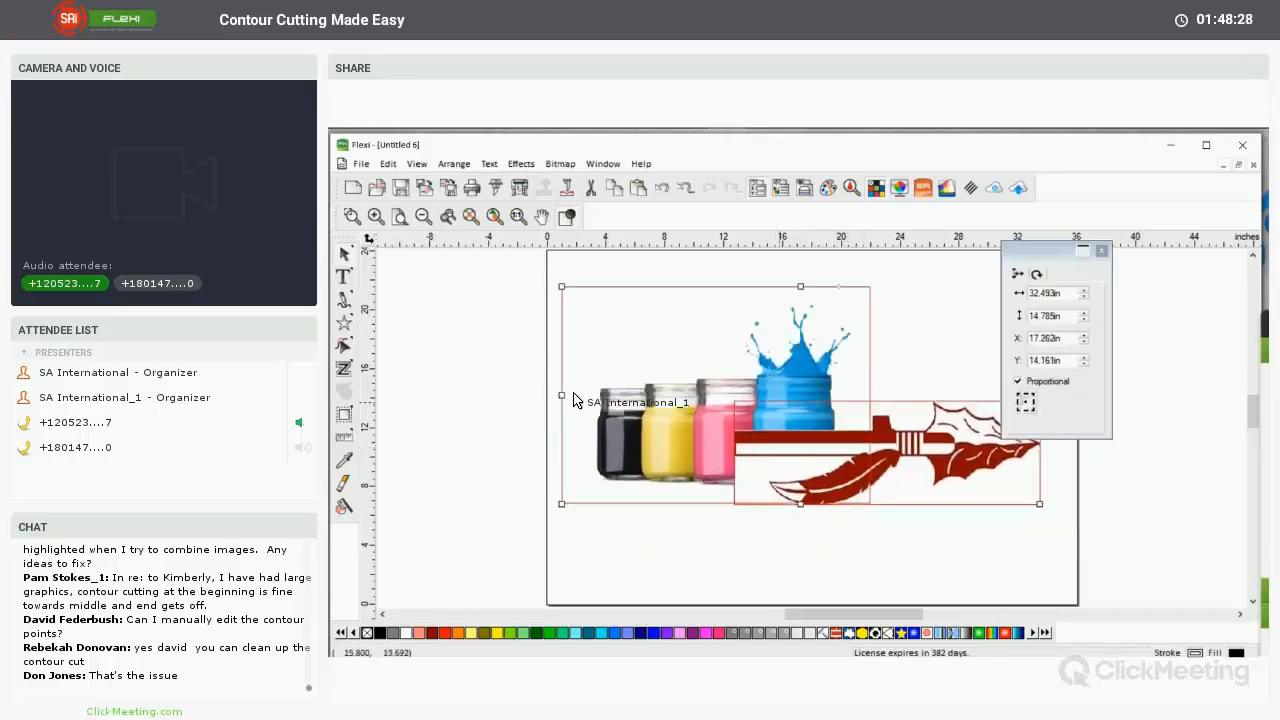
key(Escape)
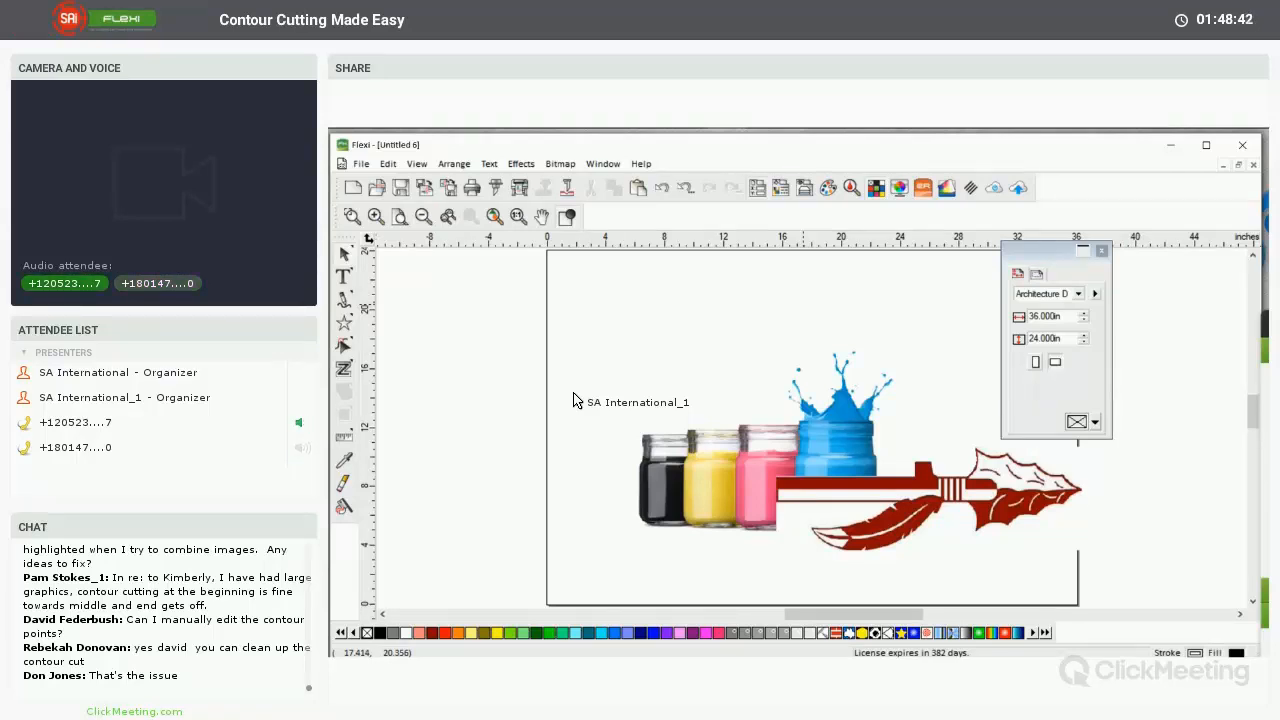
key(ctrl+a)
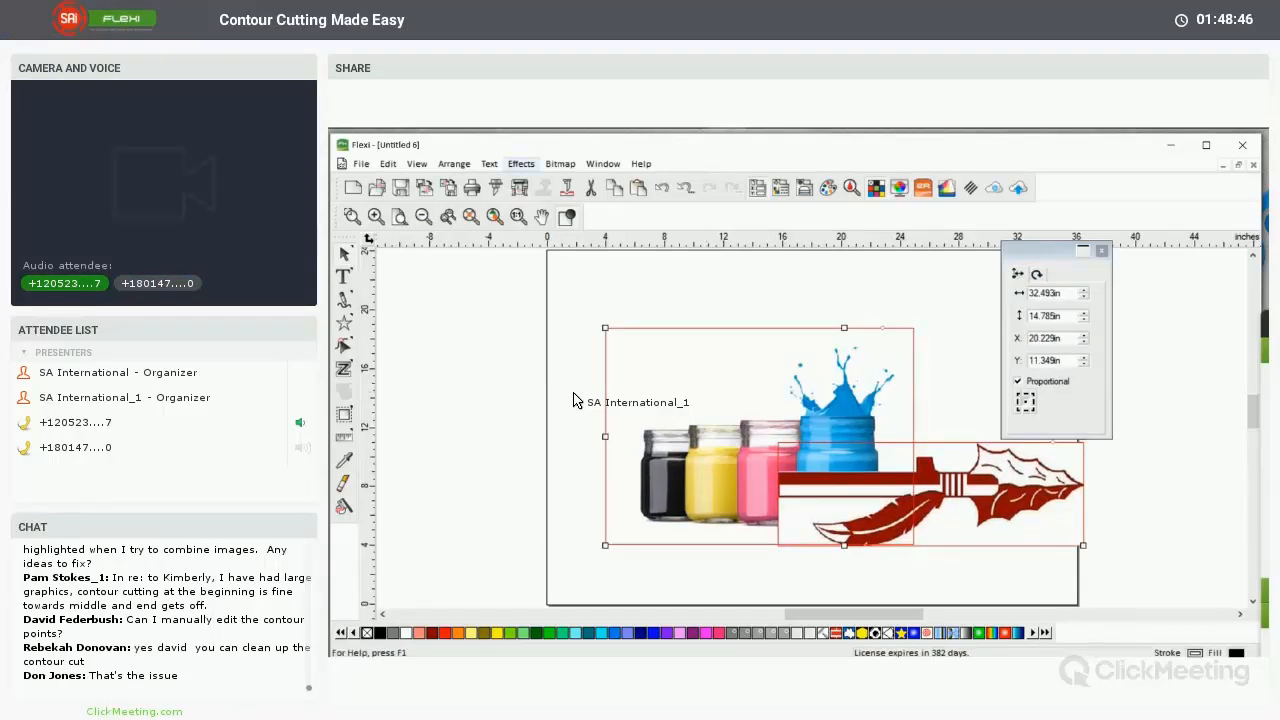
Select only the paint jars image within the group and make its white background transparent with a tolerance of 32
right_click(574, 400)
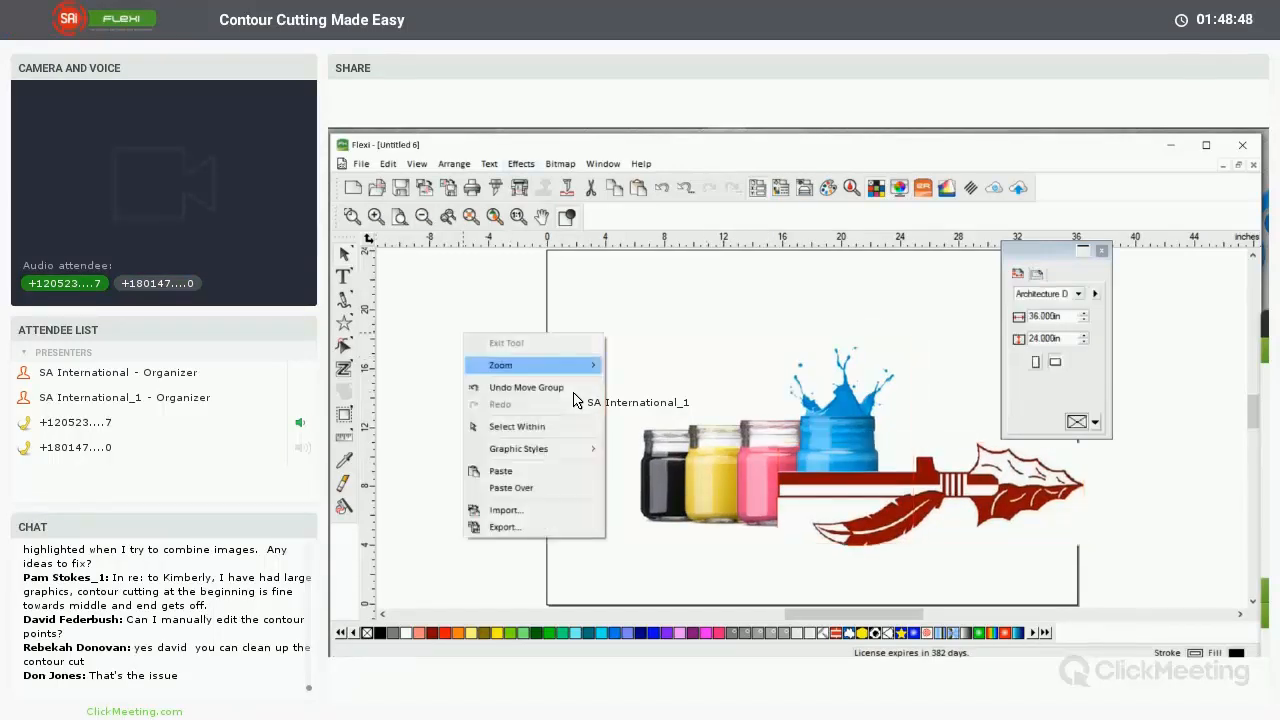
click(517, 426)
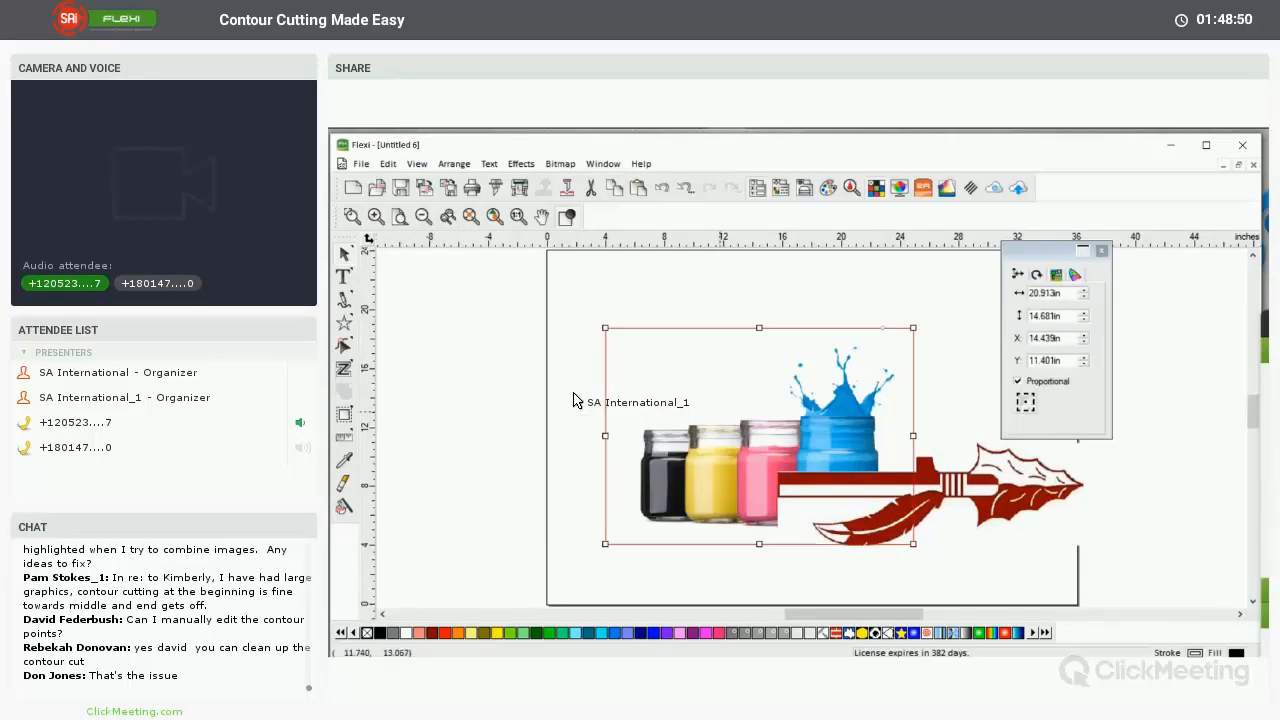
click(560, 163)
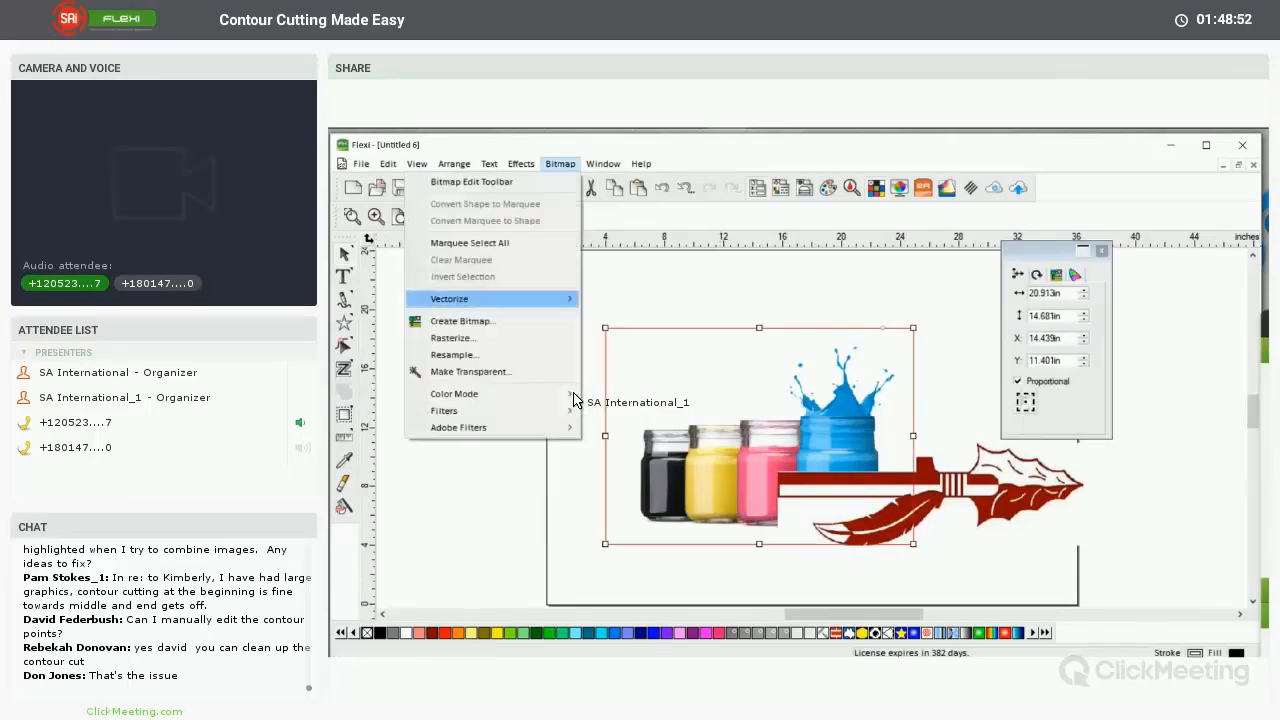
click(470, 371)
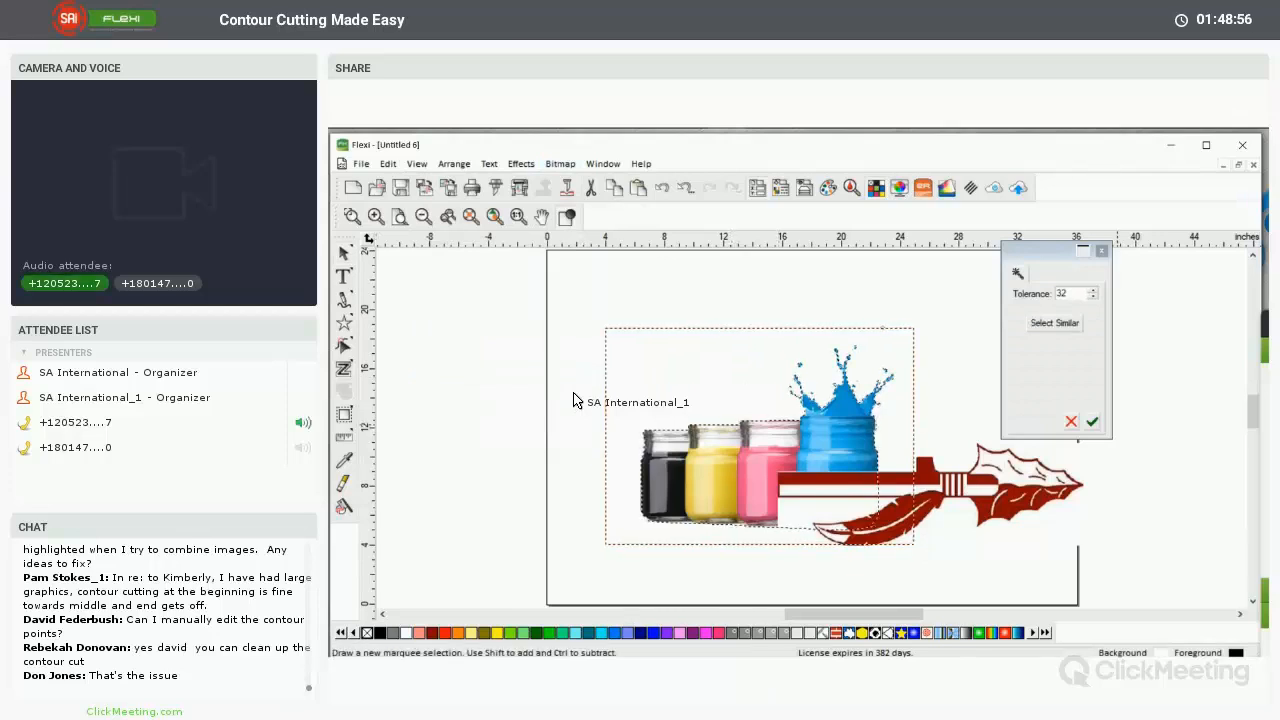
key(Return)
Apply a contour cut around the grouped jars and spear with a 0.716 in offset and no holes
key(ctrl+a)
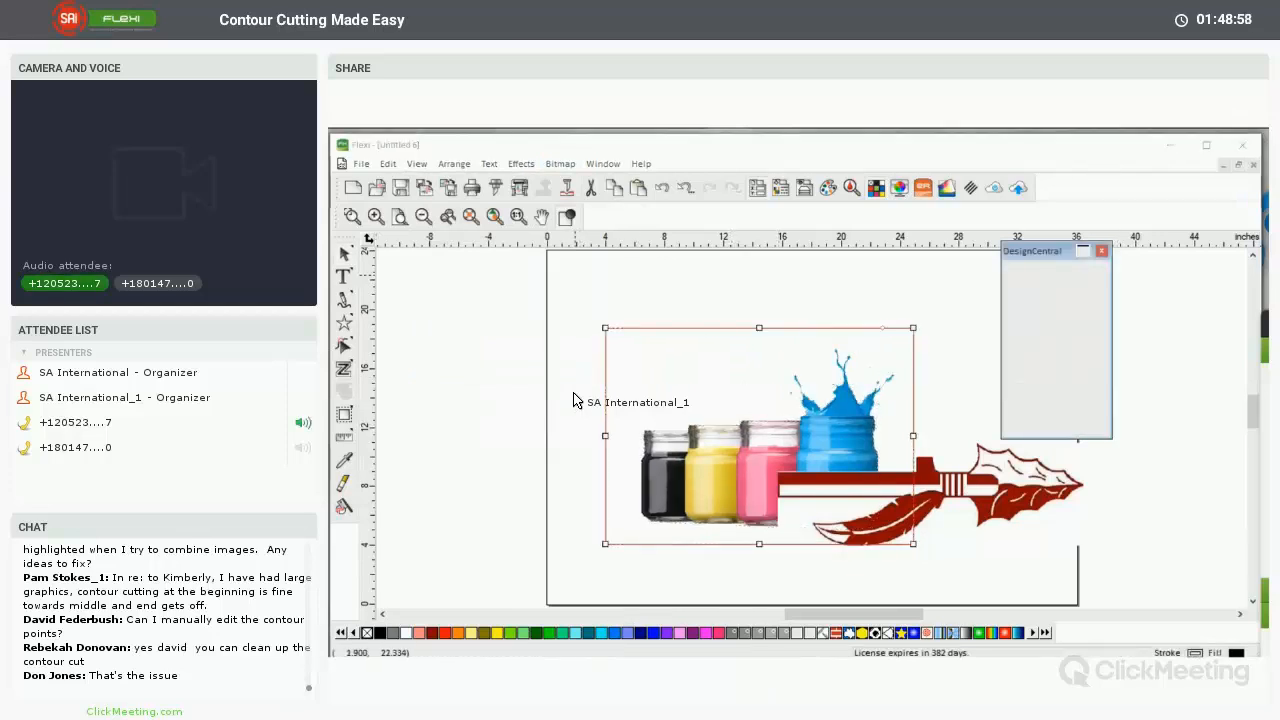
click(520, 163)
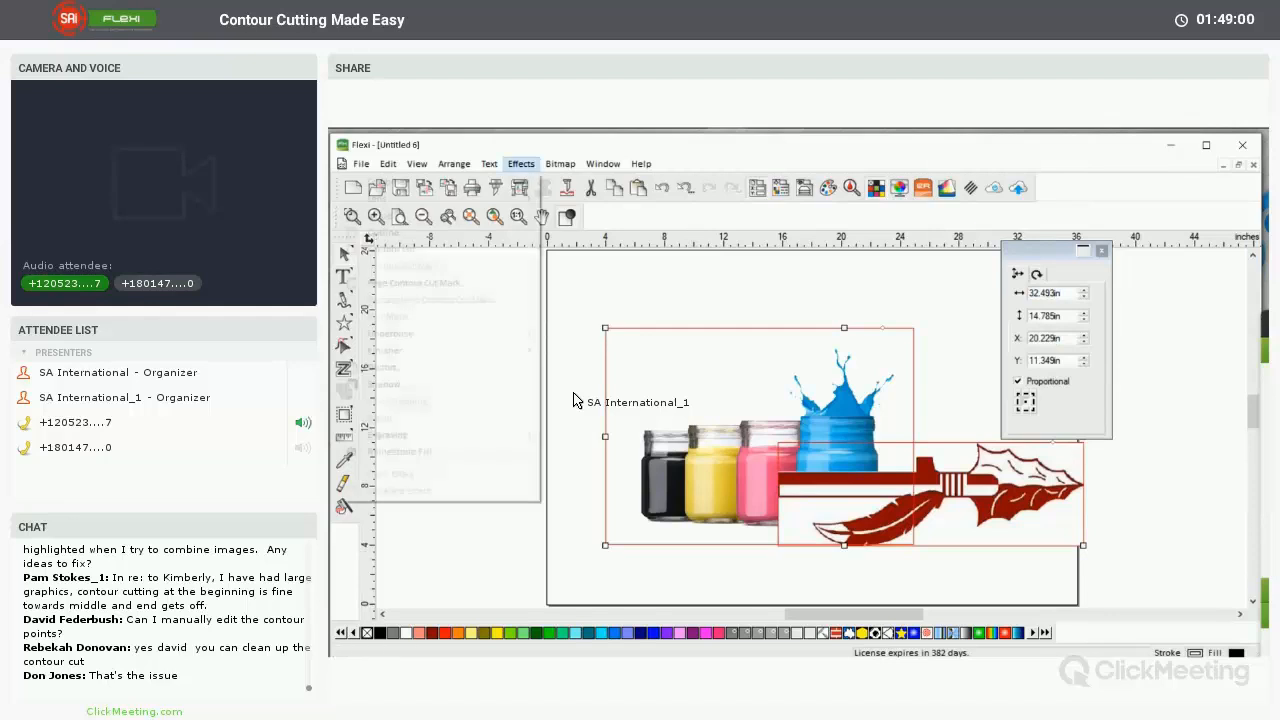
key(Return)
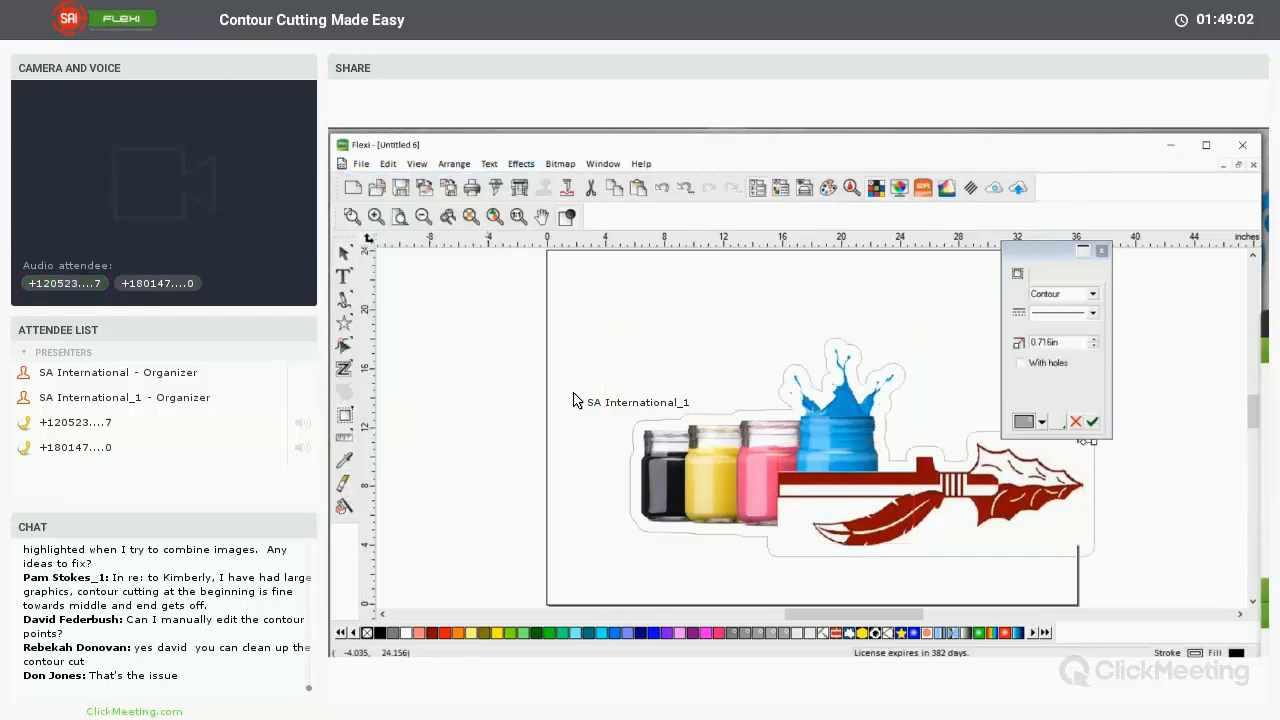
key(Return)
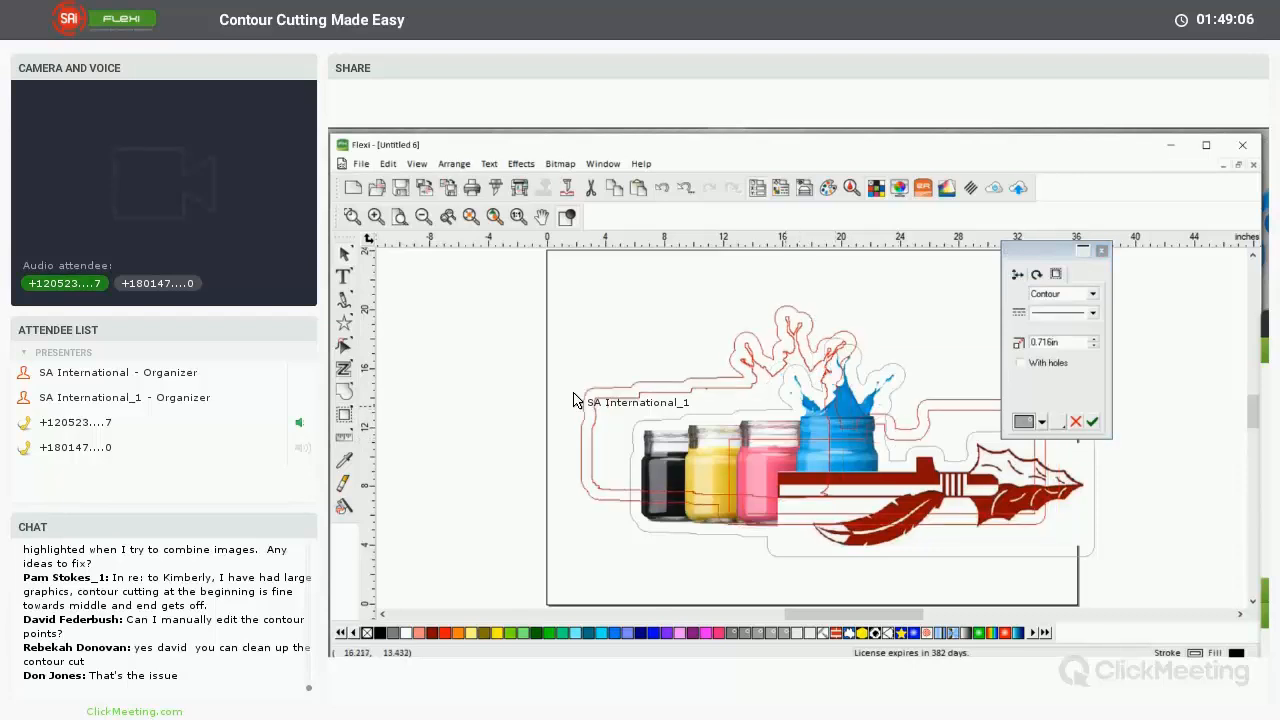
Move the contoured jars and spear together to about X 13.35 in, Y 11.44 in, and deselect them
drag(835, 438, 786, 406)
click(1146, 310)
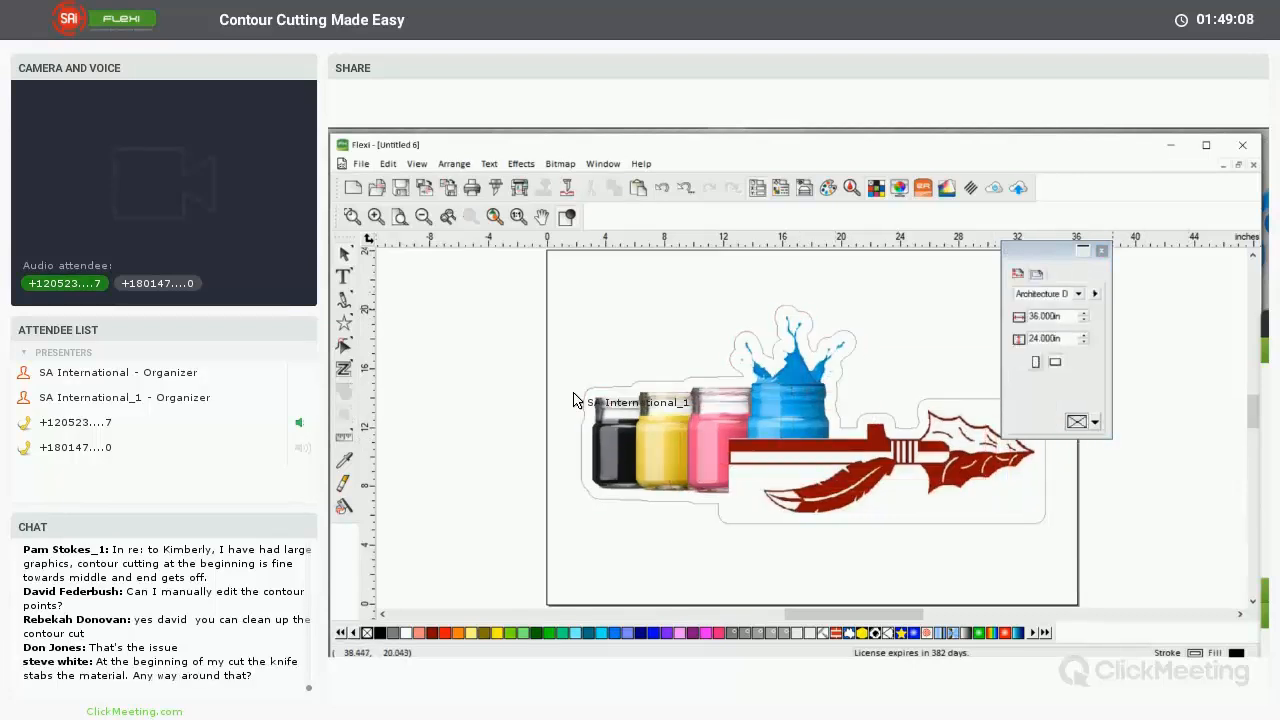
click(1095, 294)
key(Escape)
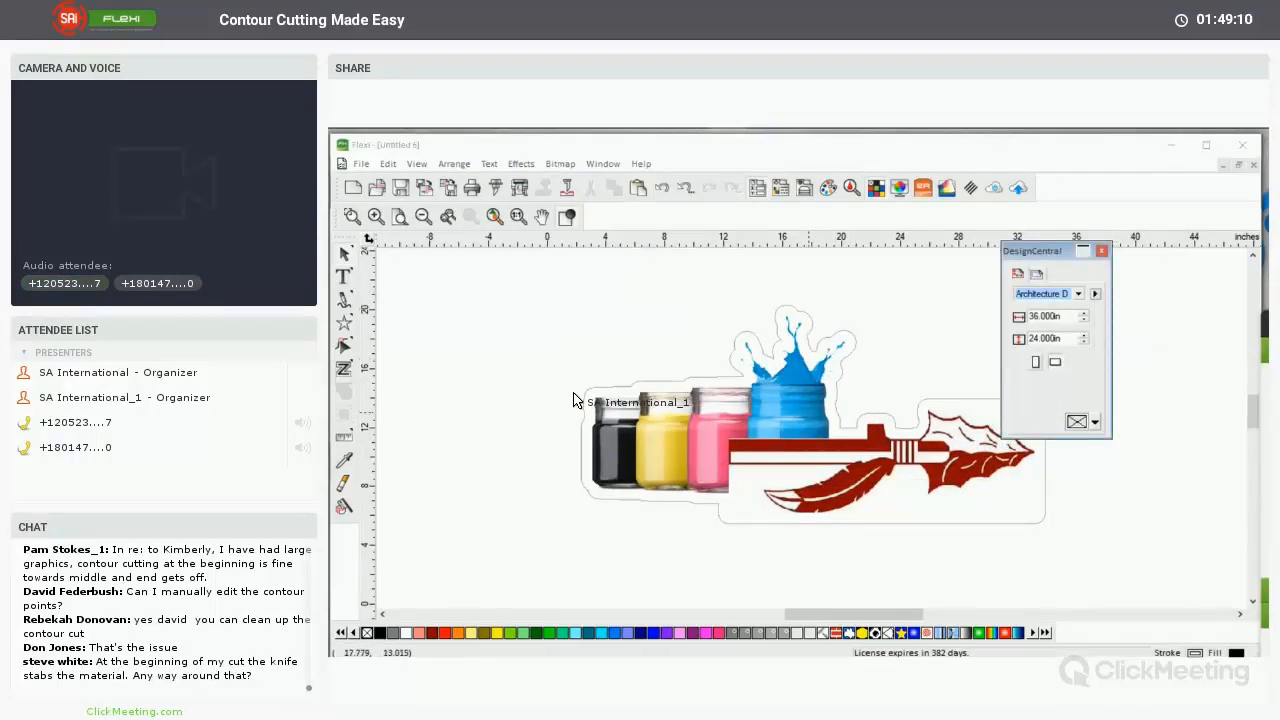
click(742, 430)
drag(812, 415, 742, 435)
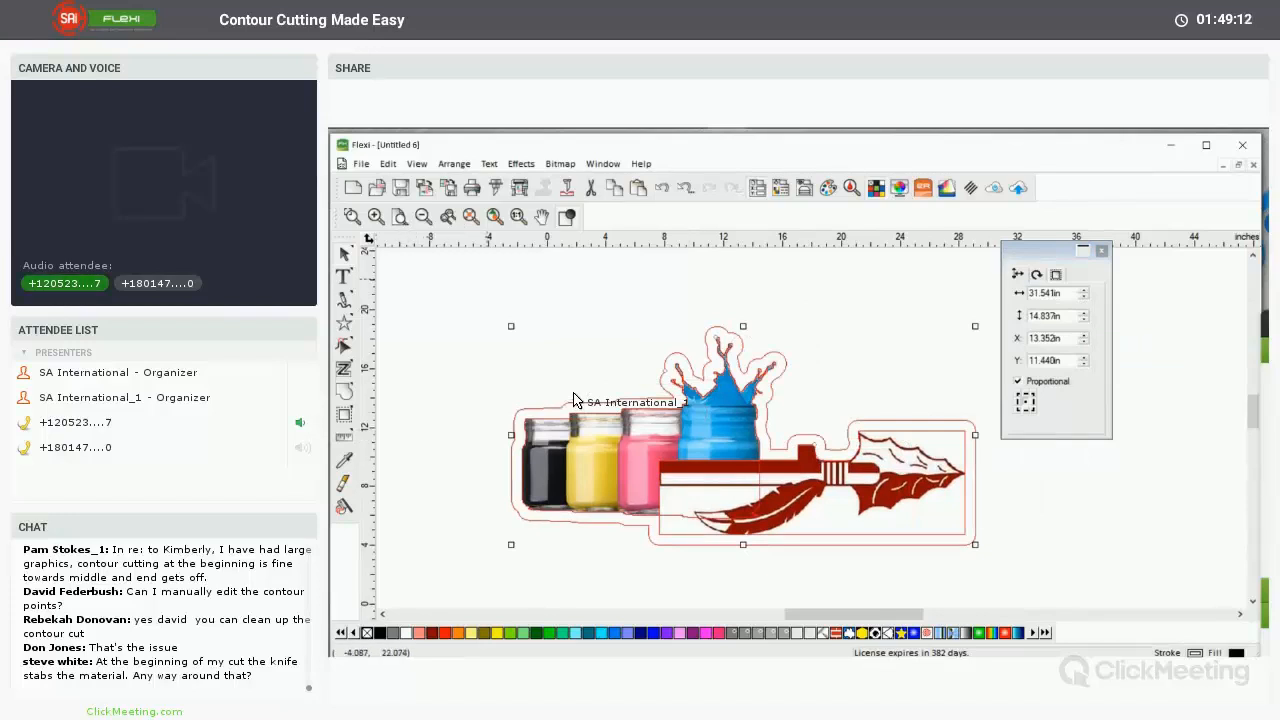
key(Escape)
scroll(598, 449, up, 1)
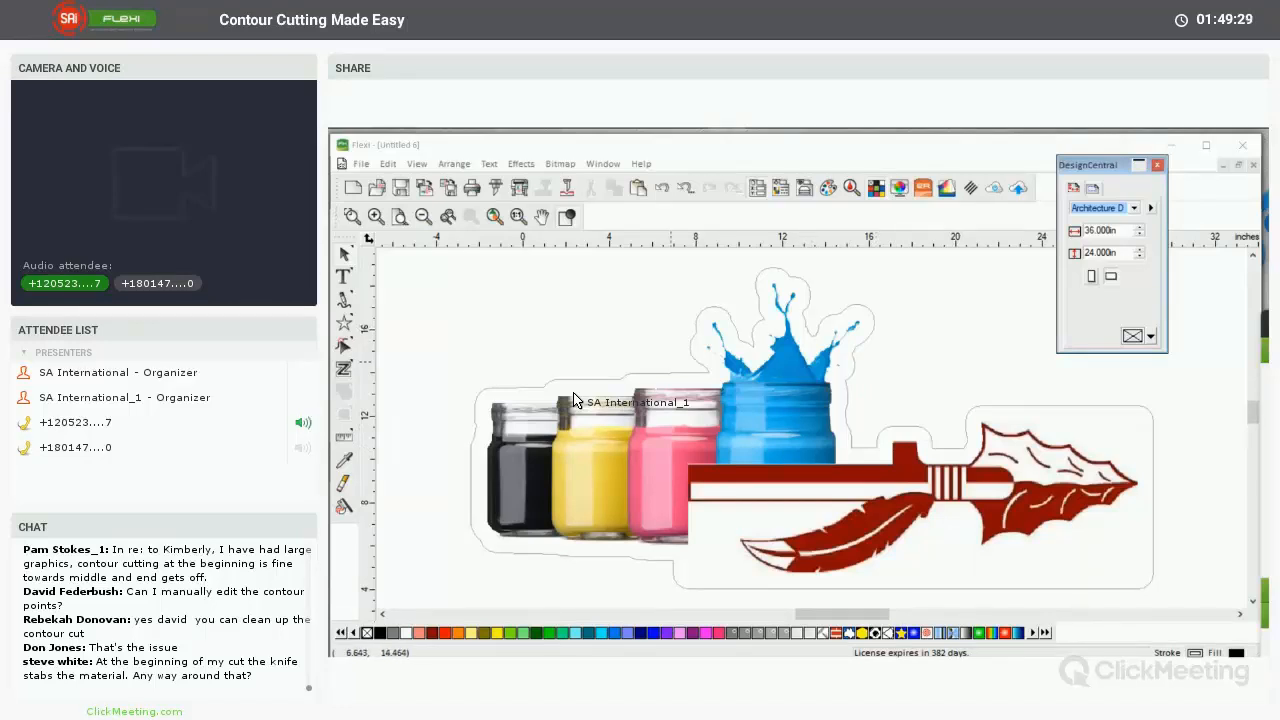
Separate the contour cut effect so its outline is independent of the grouped images, and clear the selection
key(ctrl+a)
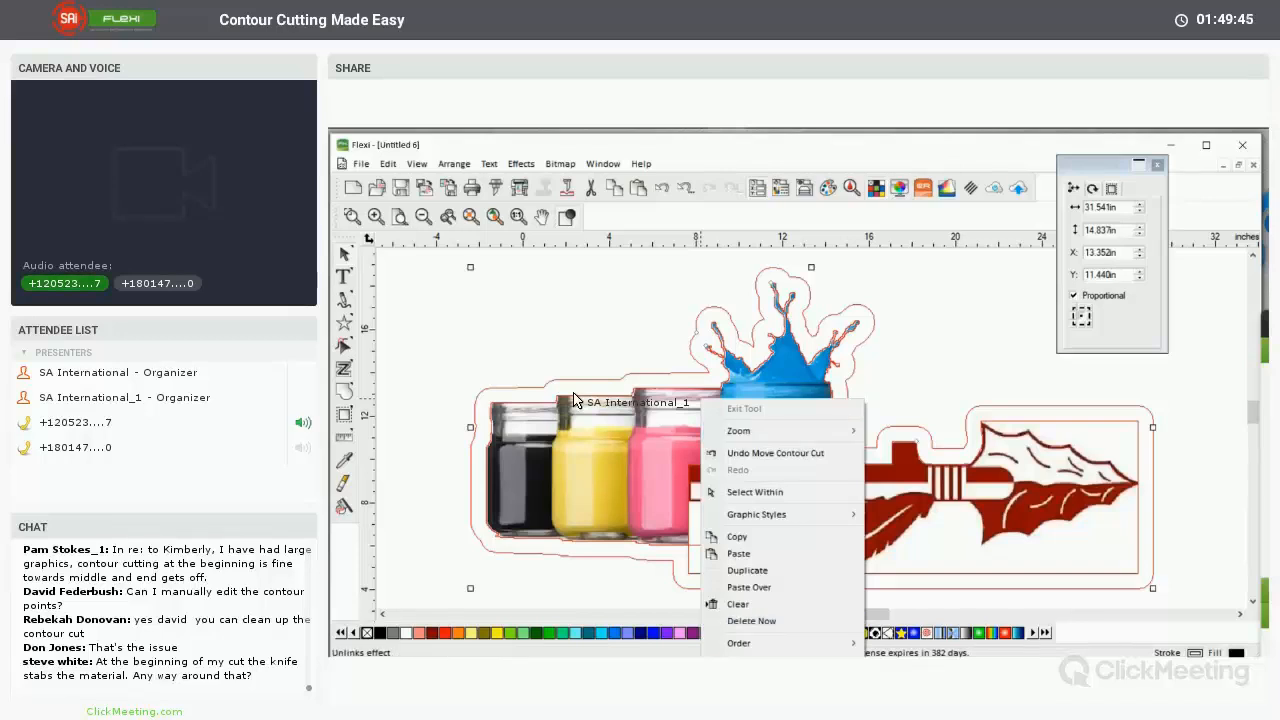
key(Return)
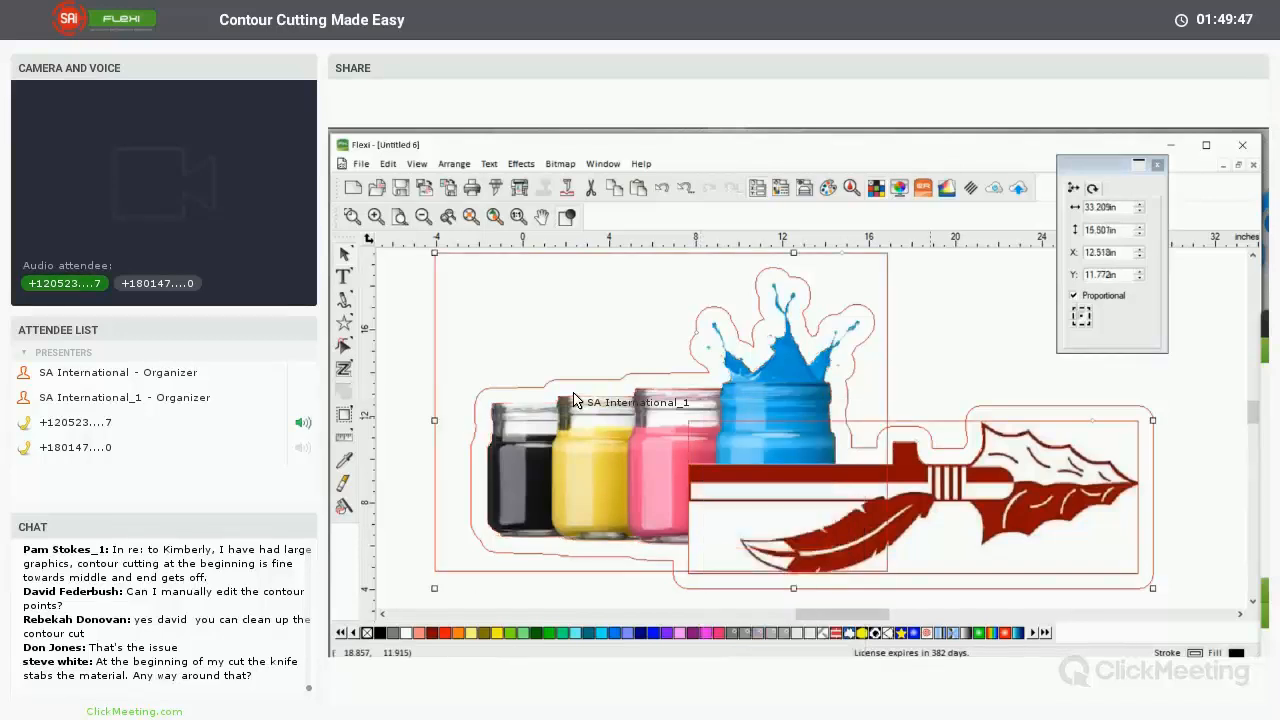
click(955, 312)
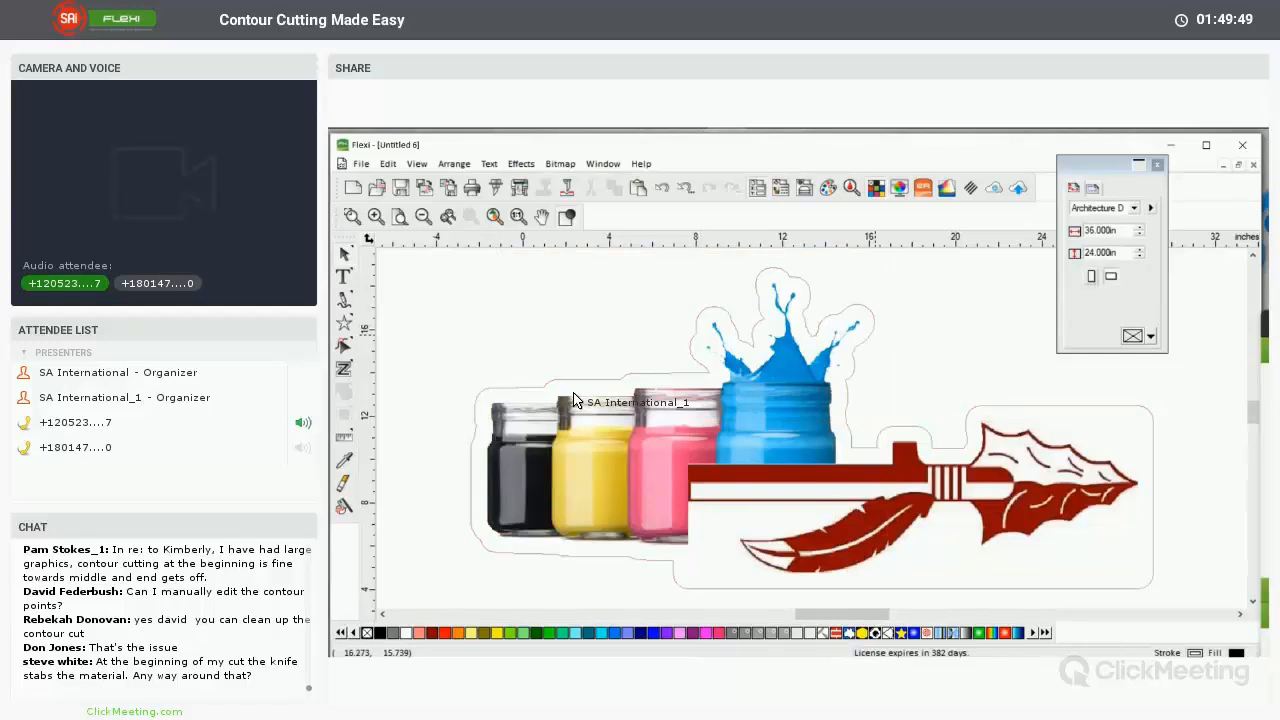
Move the grouped images up and away from the separated contour outline, then undo the move and deselect
click(873, 329)
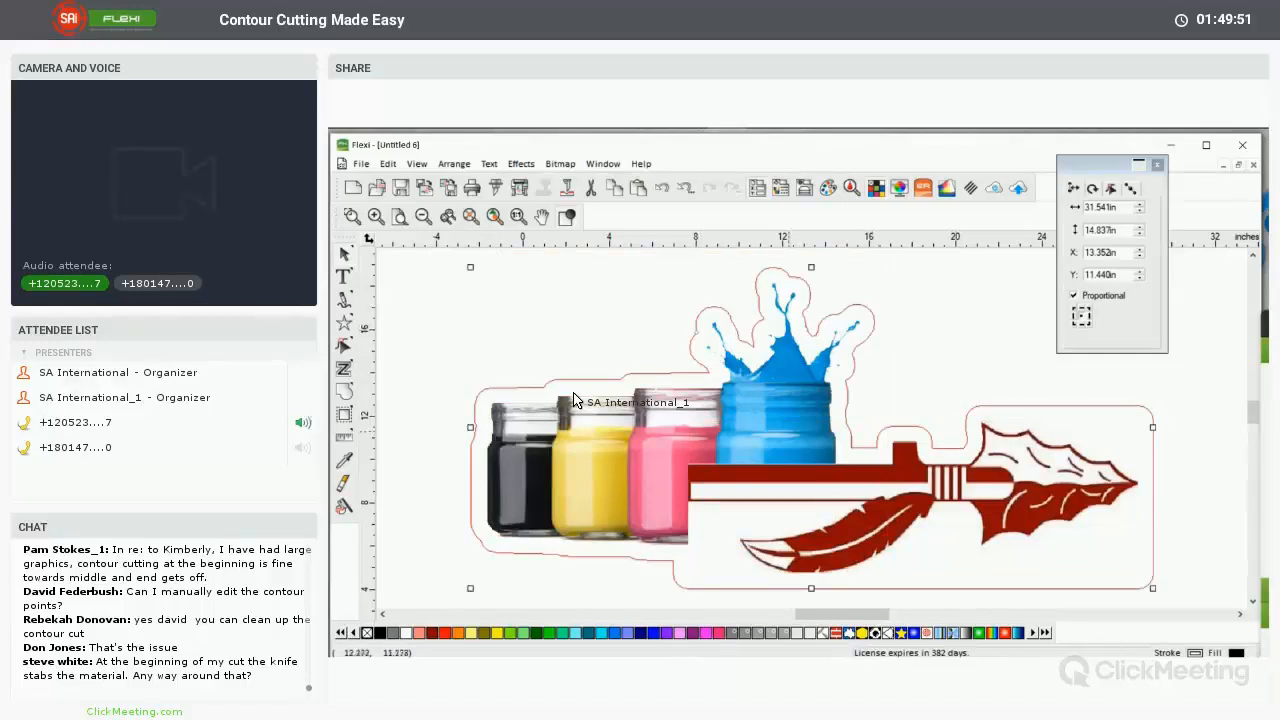
drag(770, 419, 611, 359)
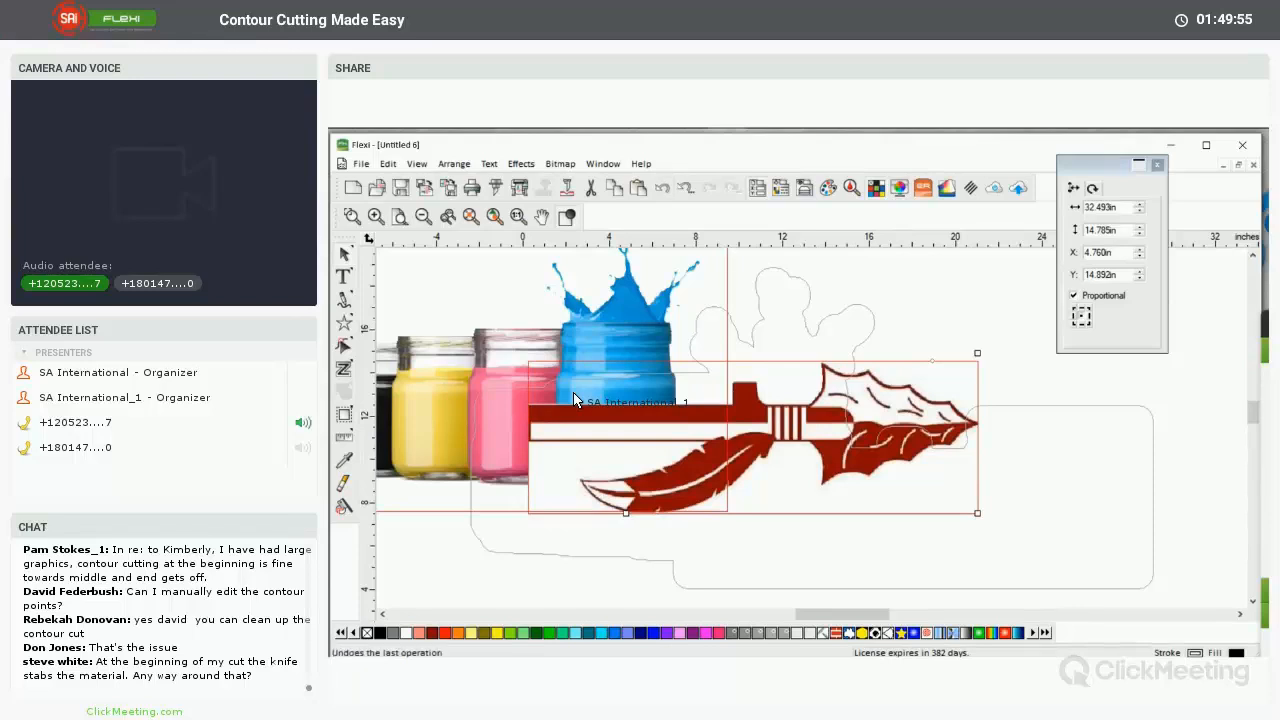
key(ctrl+z)
key(Escape)
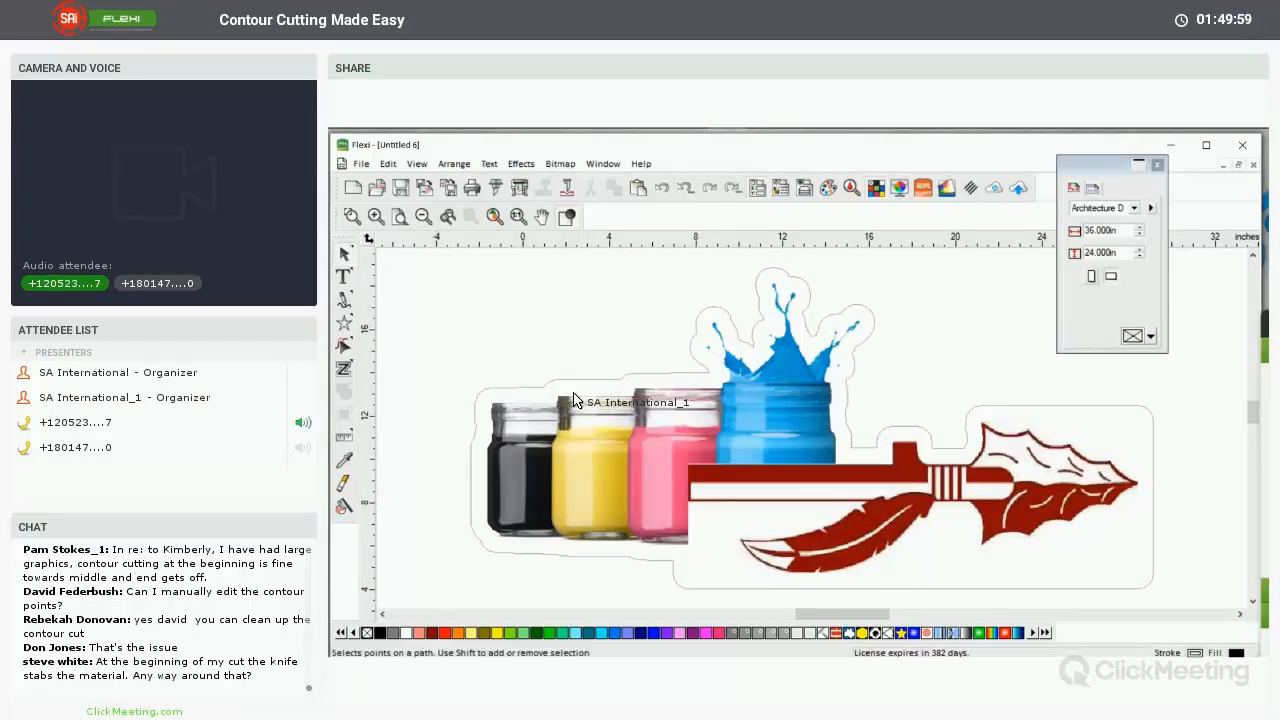
Straighten the contour path between the blue jar's right side and the outline above the spearhead
click(344, 346)
click(449, 353)
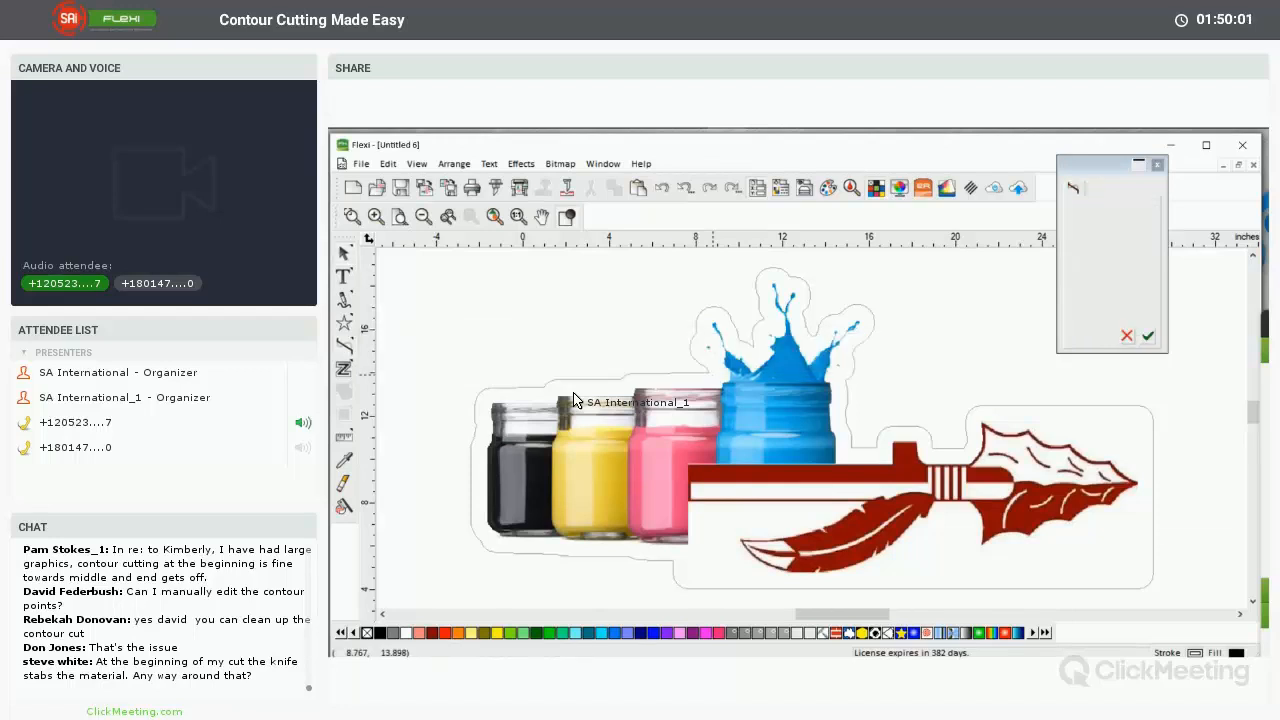
click(847, 398)
click(1030, 405)
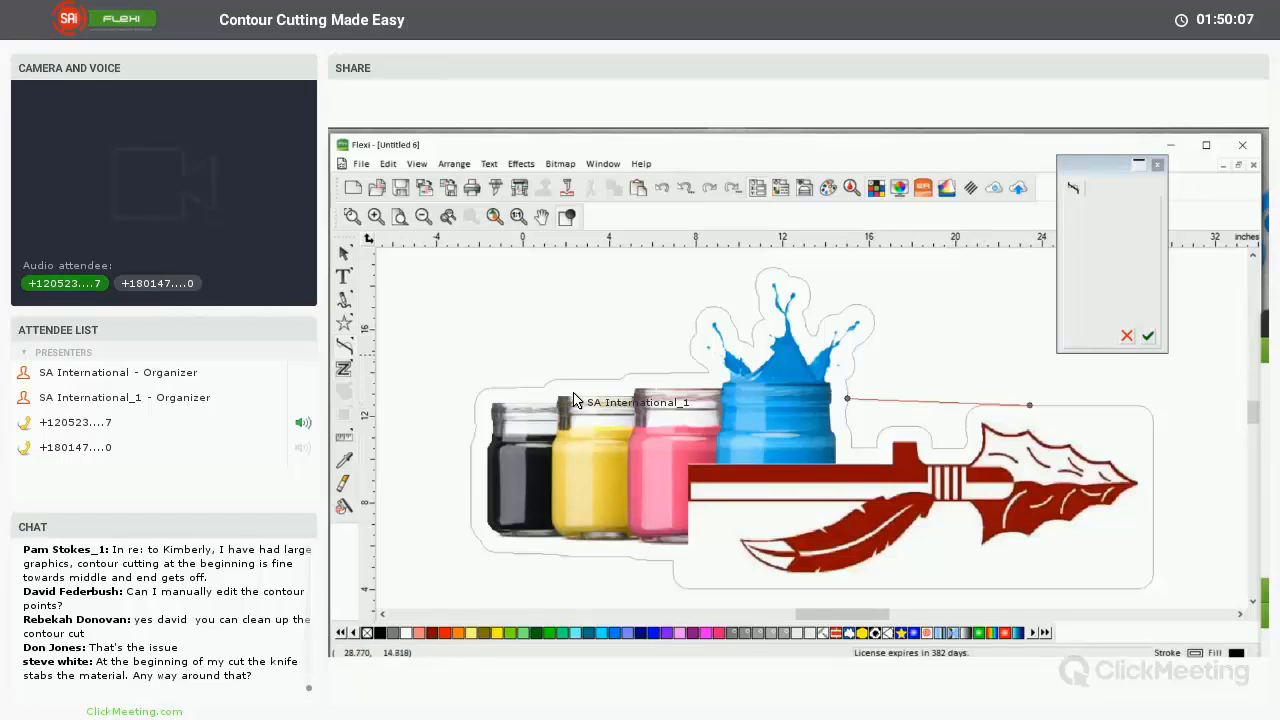
click(1148, 336)
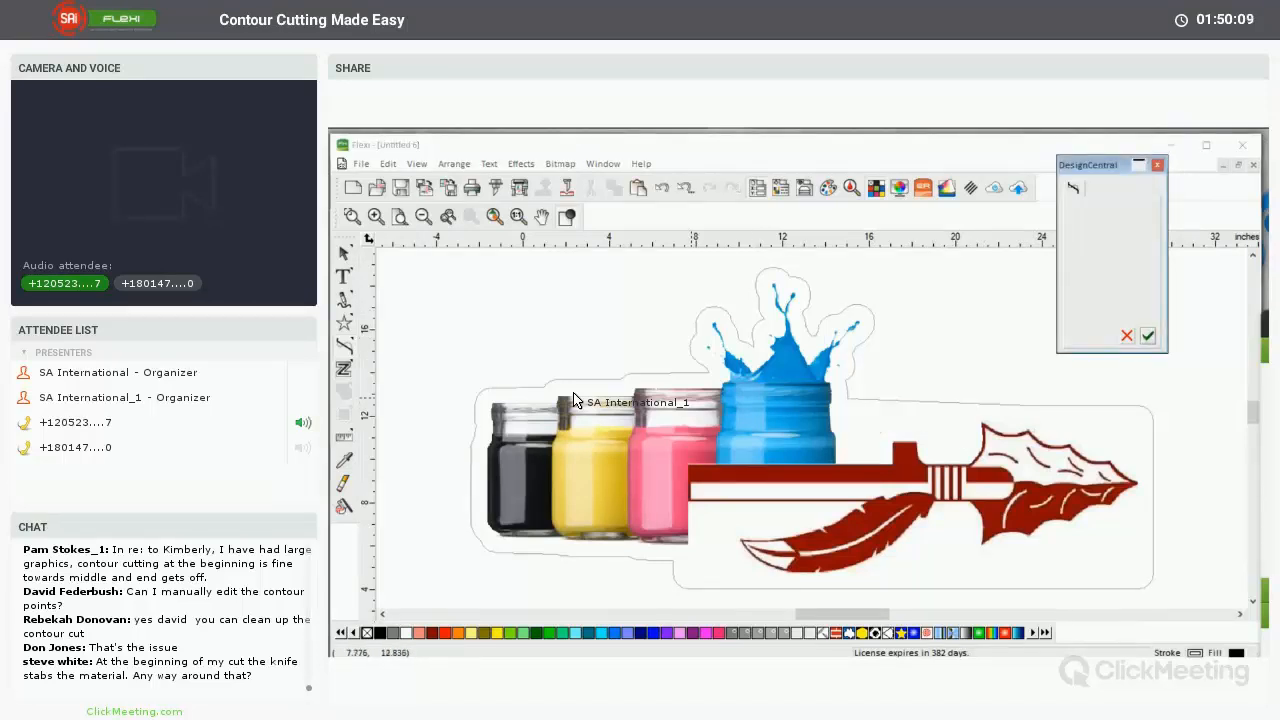
Replace the contour section around the blue paint splash with a rounded arc between its two sides, and leave path editing
click(344, 346)
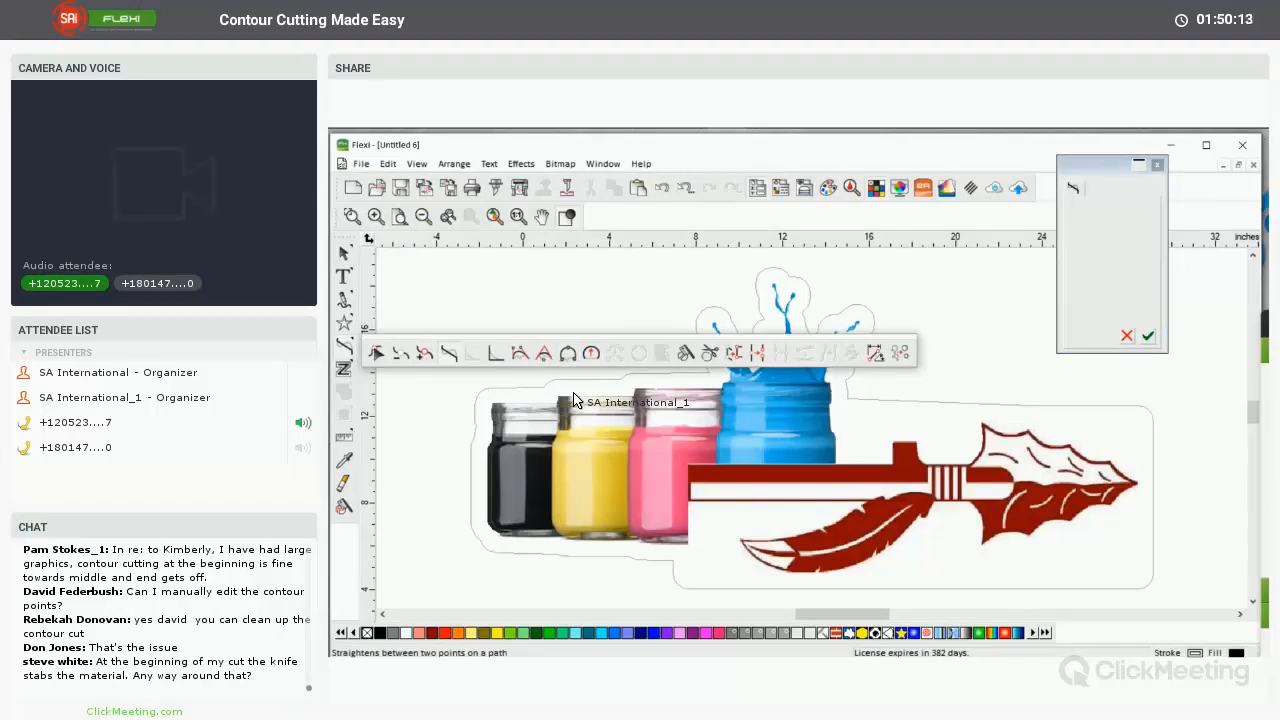
click(567, 353)
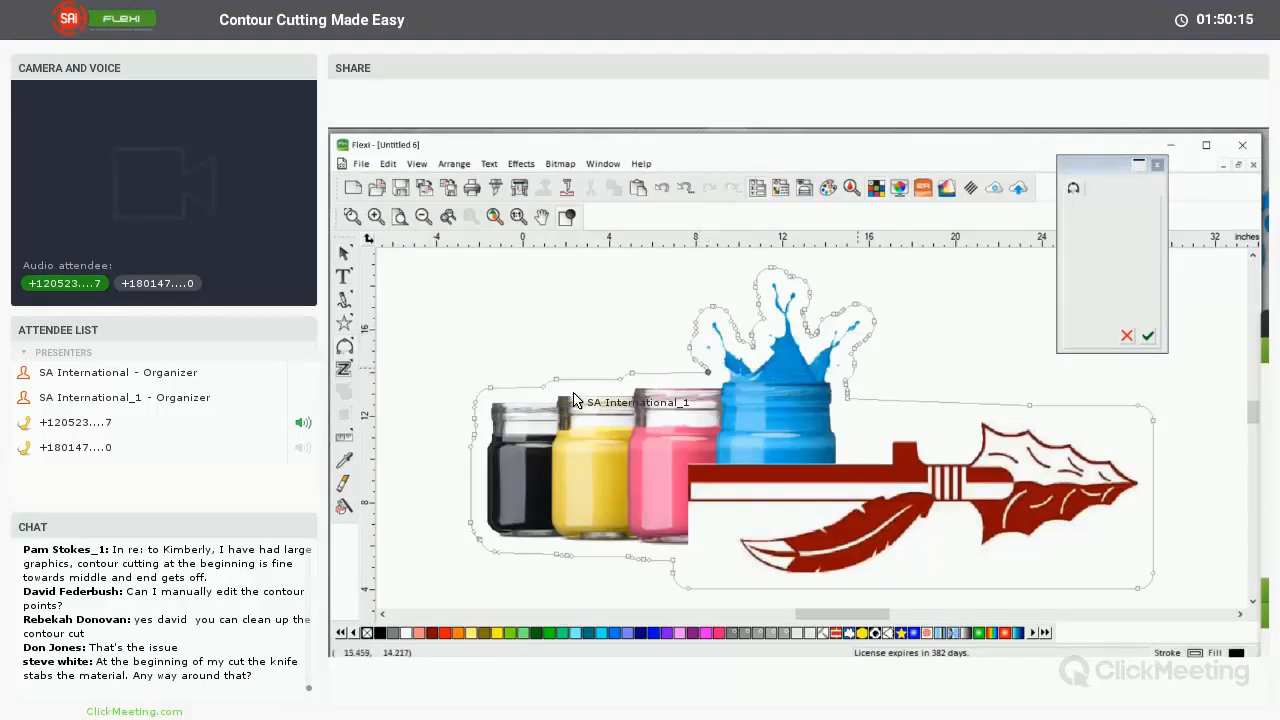
click(854, 368)
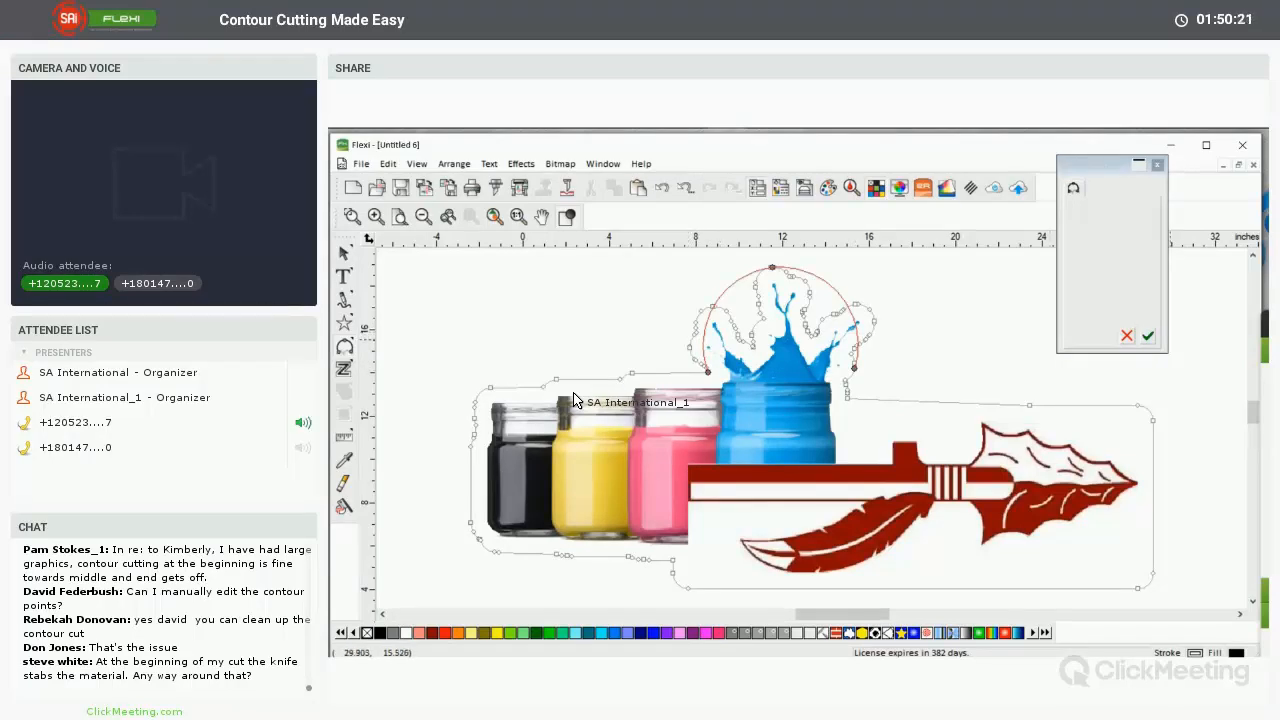
click(1147, 336)
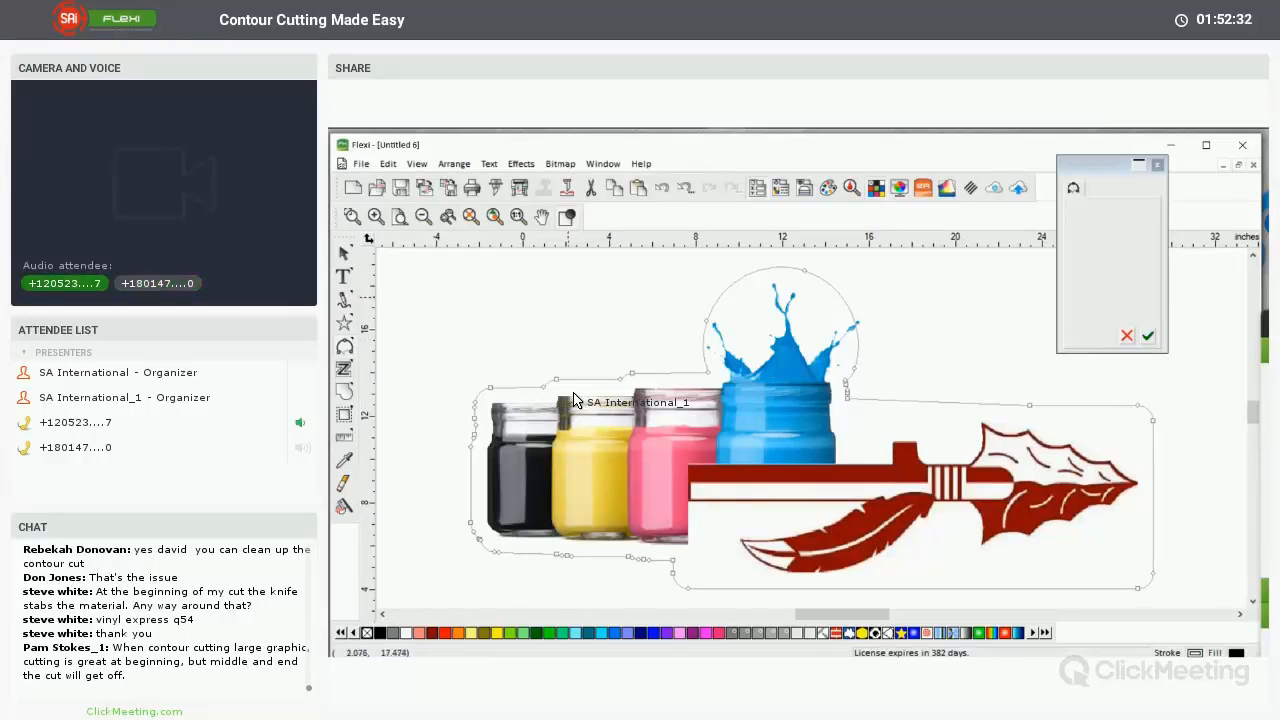
scroll(574, 394, down, 1)
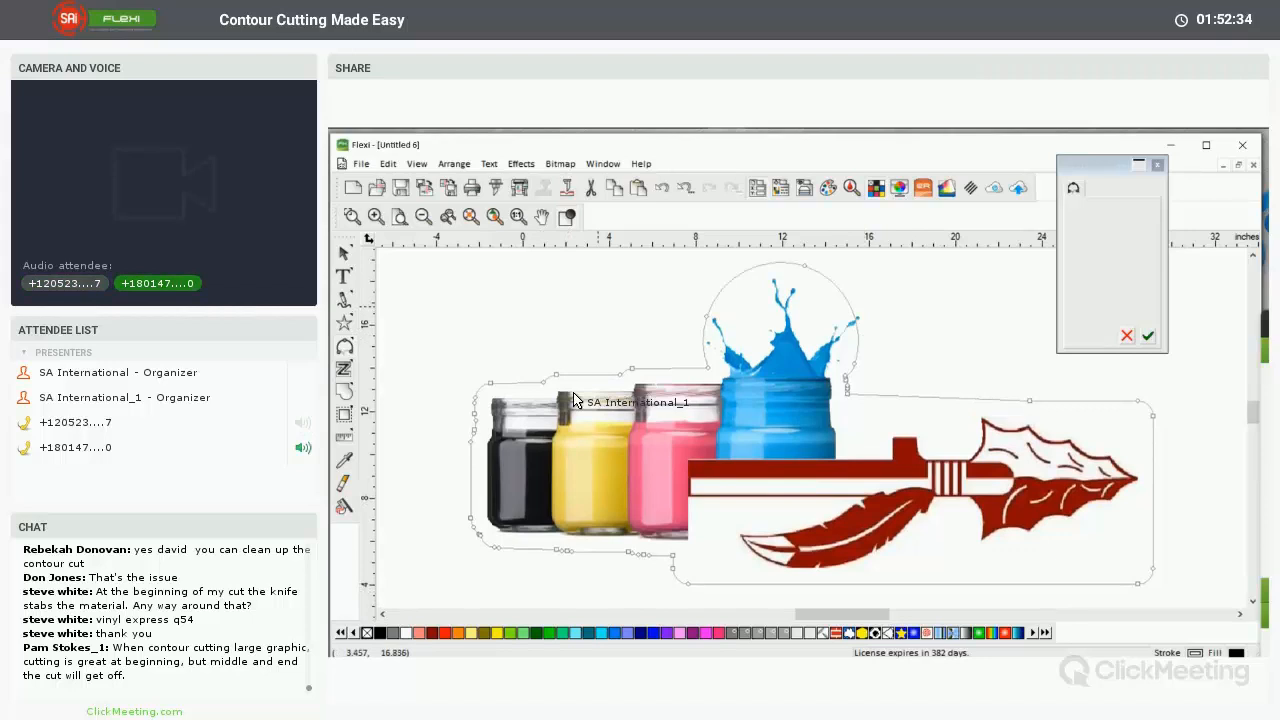
key(Escape)
key(Escape)
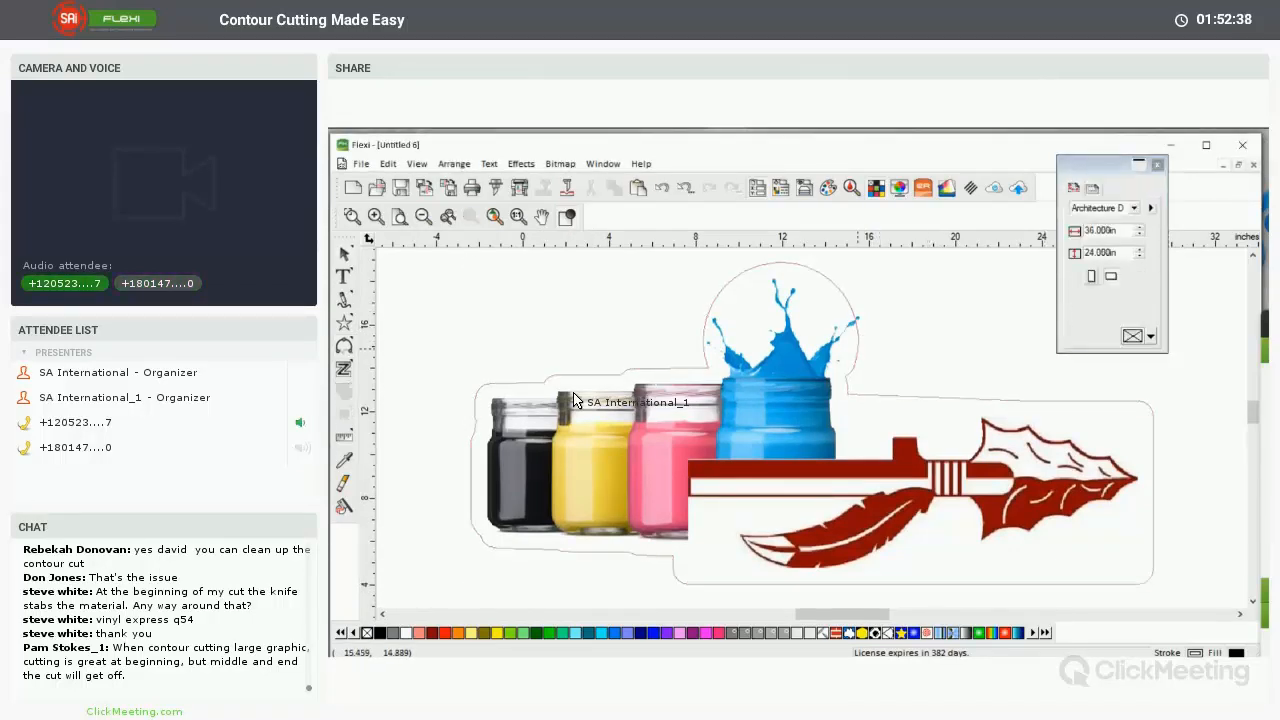
click(574, 399)
key(Escape)
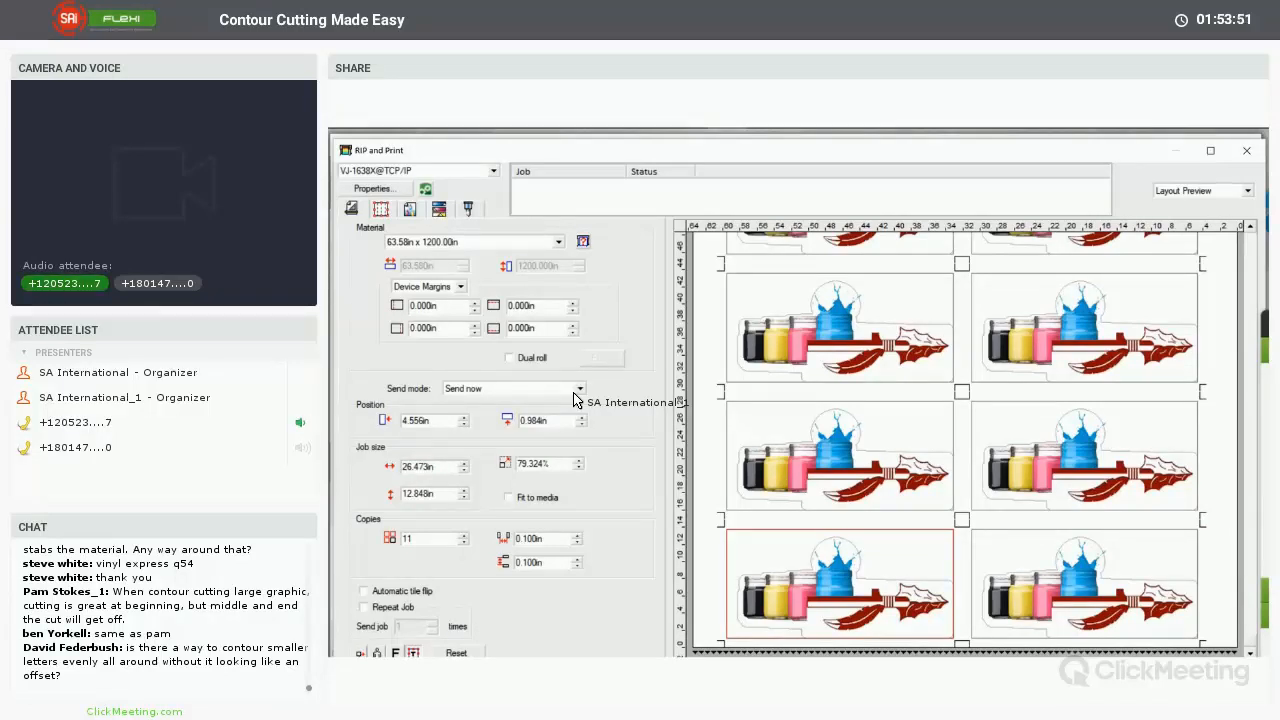
In RIP and Print, try tiling by tile count, then switch to tiling by a specified tile width and height
click(380, 208)
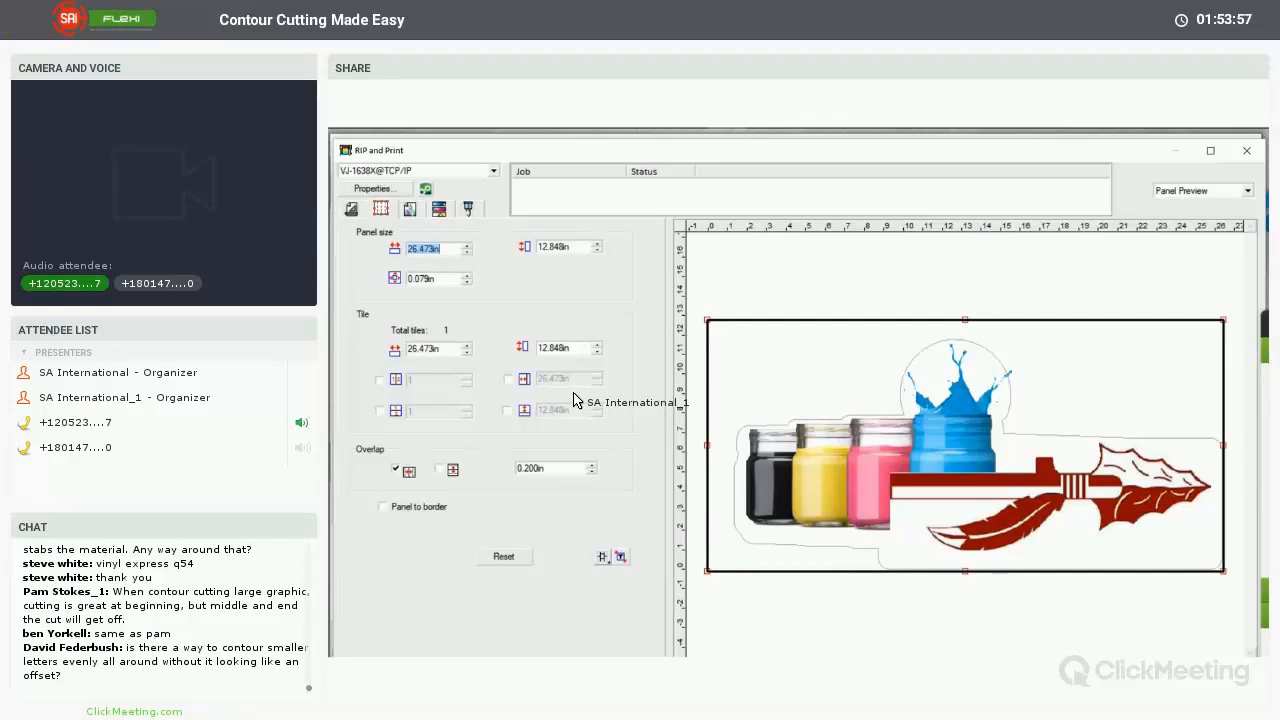
click(379, 380)
click(379, 410)
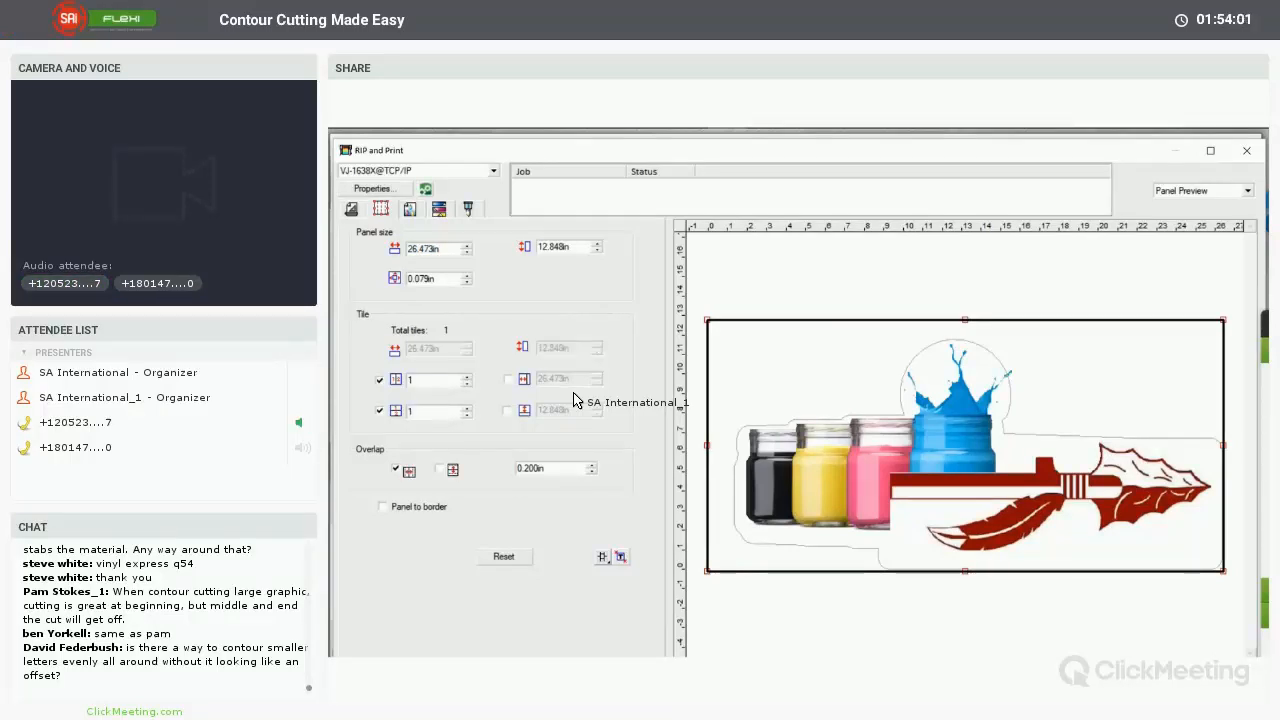
click(508, 379)
click(508, 410)
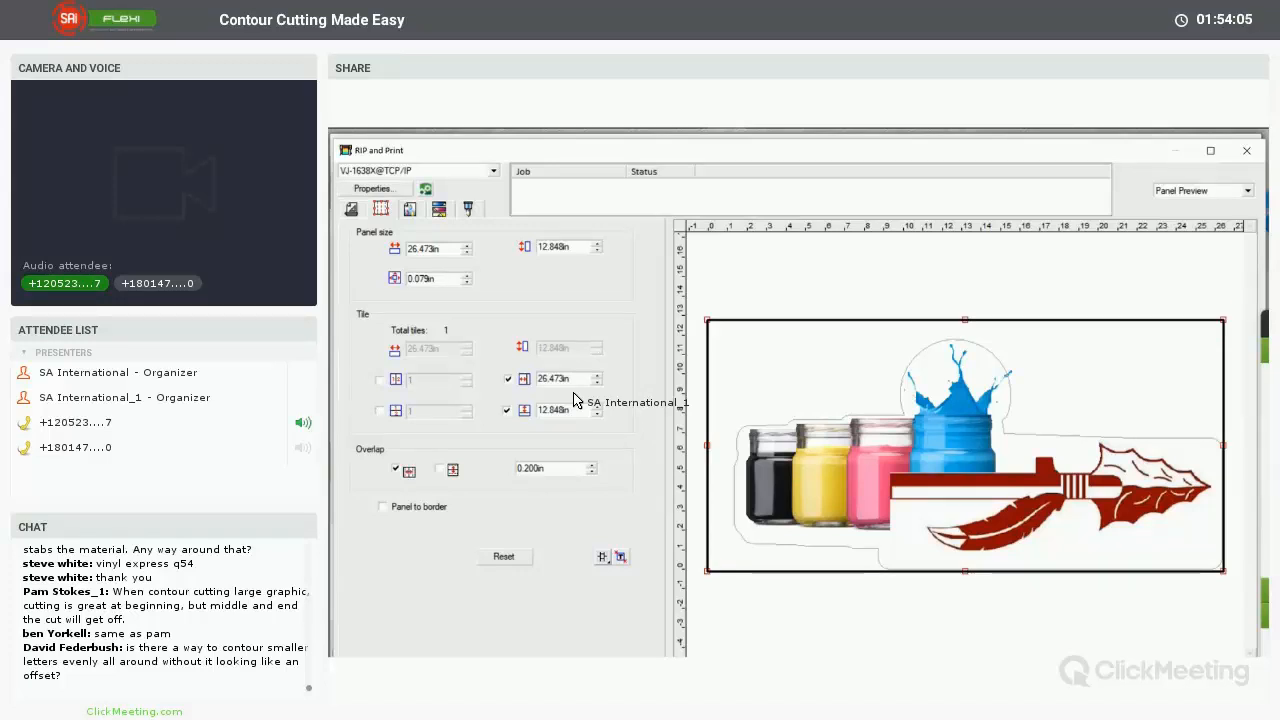
Try a tile size of 28 in, then set the tile width to 24 in
key(Tab)
text(28)
key(Tab)
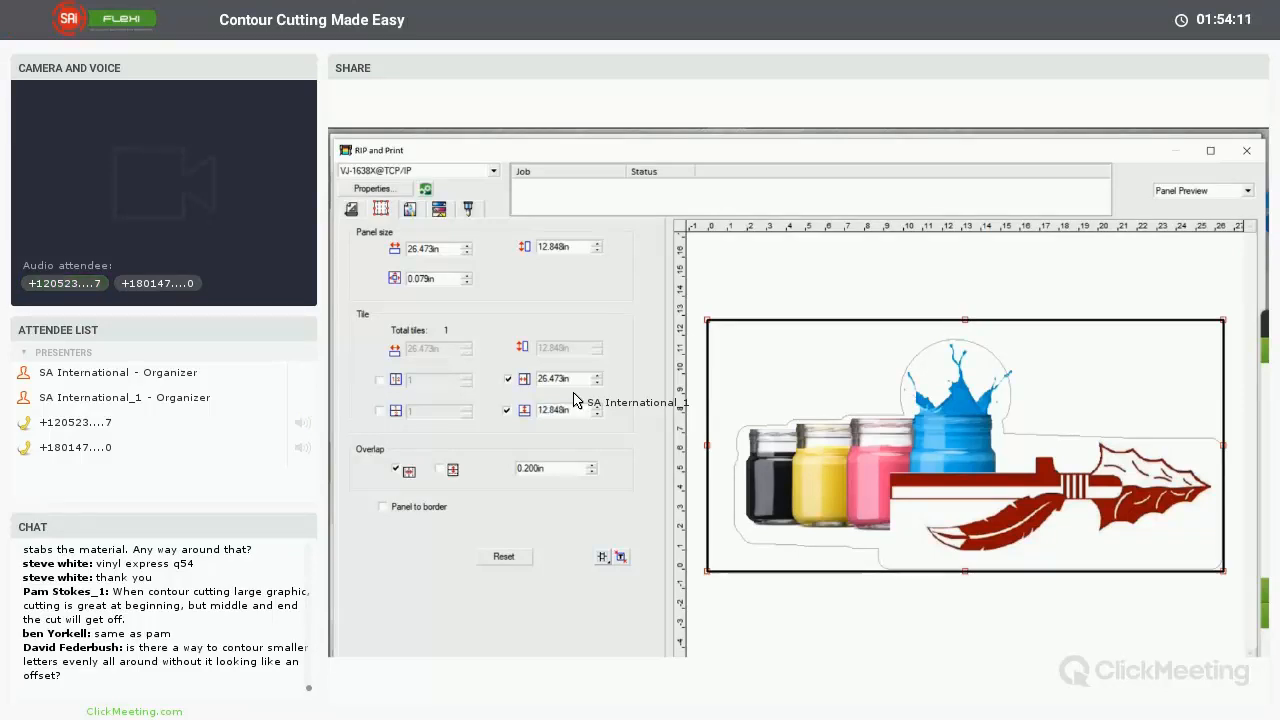
key(shift+Tab)
text(24)
key(Tab)
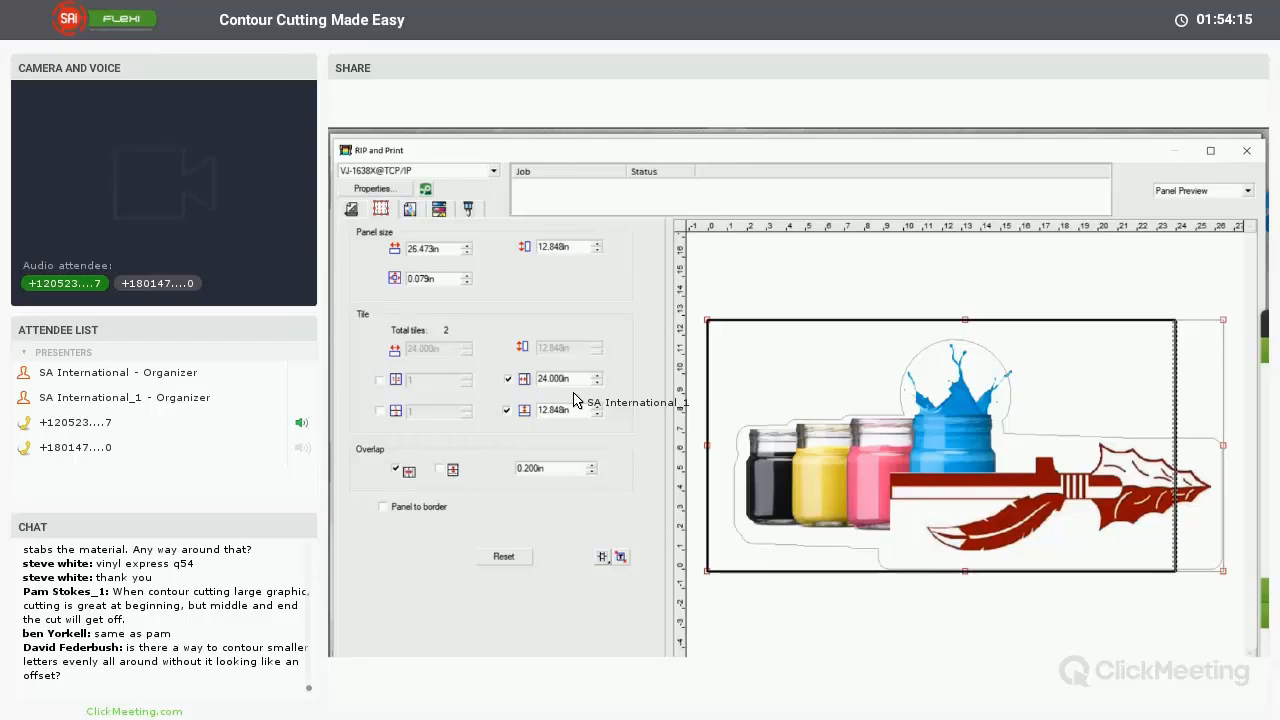
Try to set the tile height to 24 in
key(Tab)
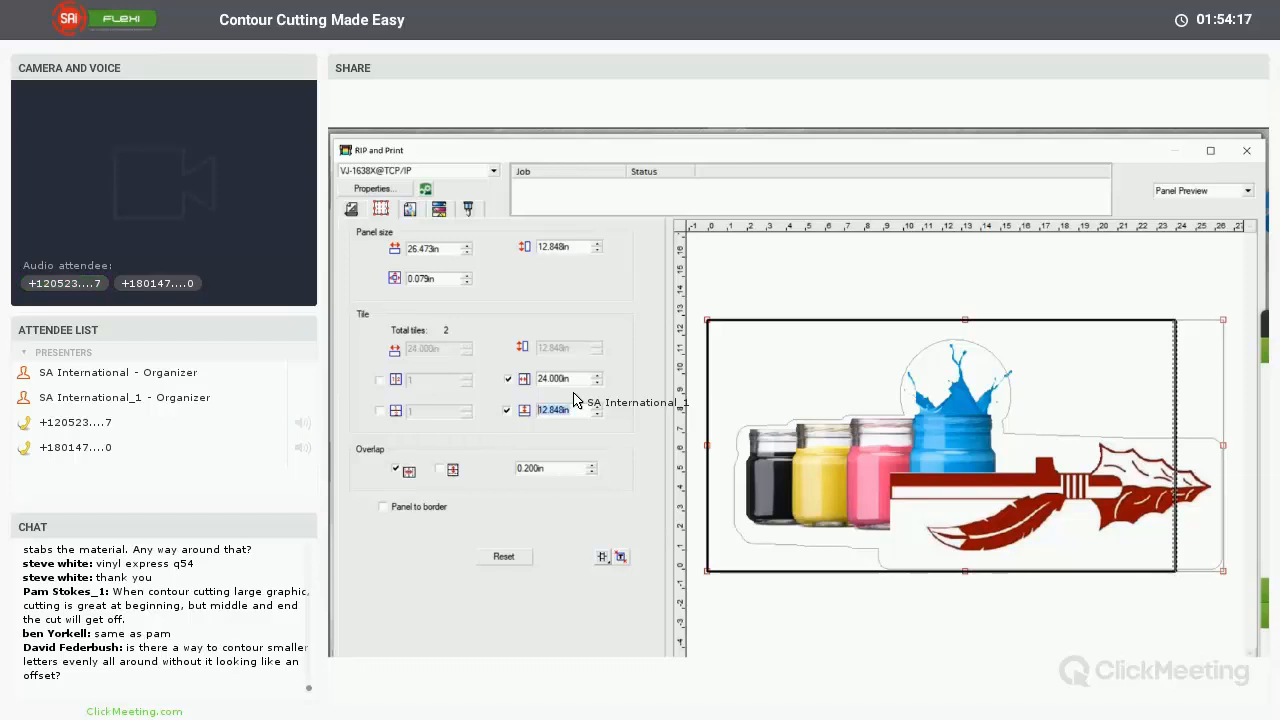
text(24)
key(Tab)
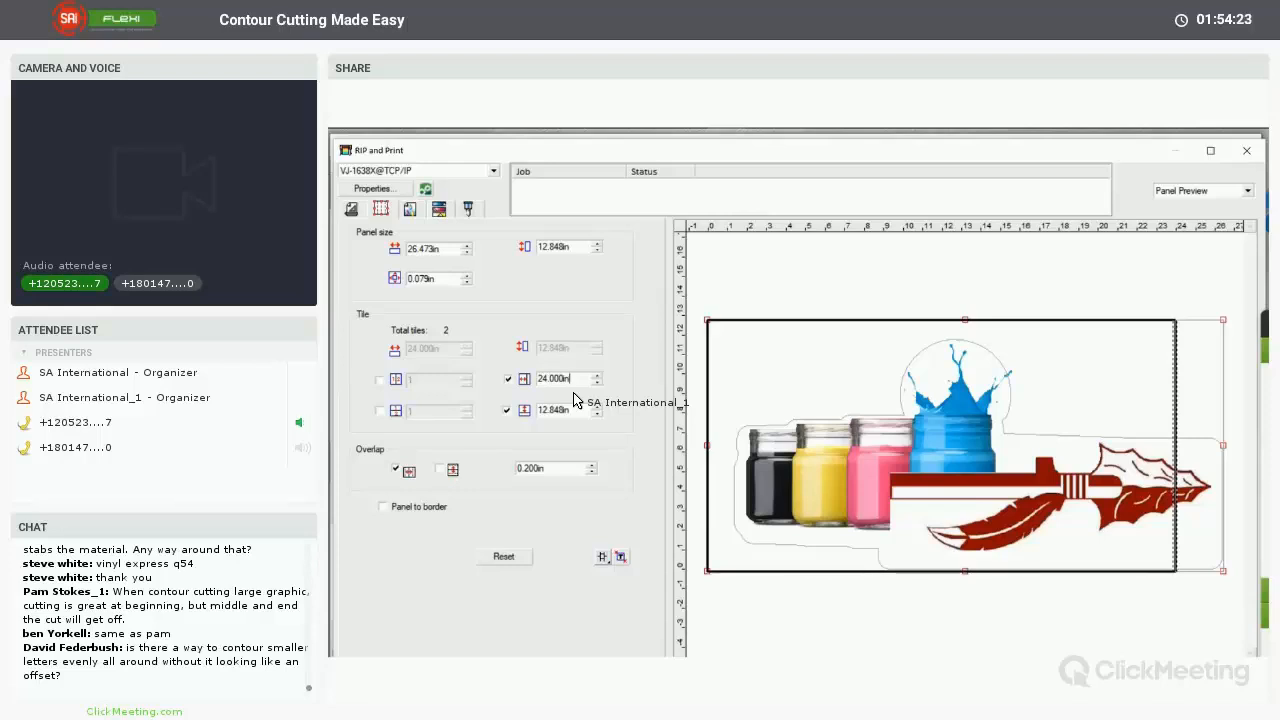
In the RIP and Print cut settings, change the registration mark to Graphtec Segment Area
key(ctrl+shift+Tab)
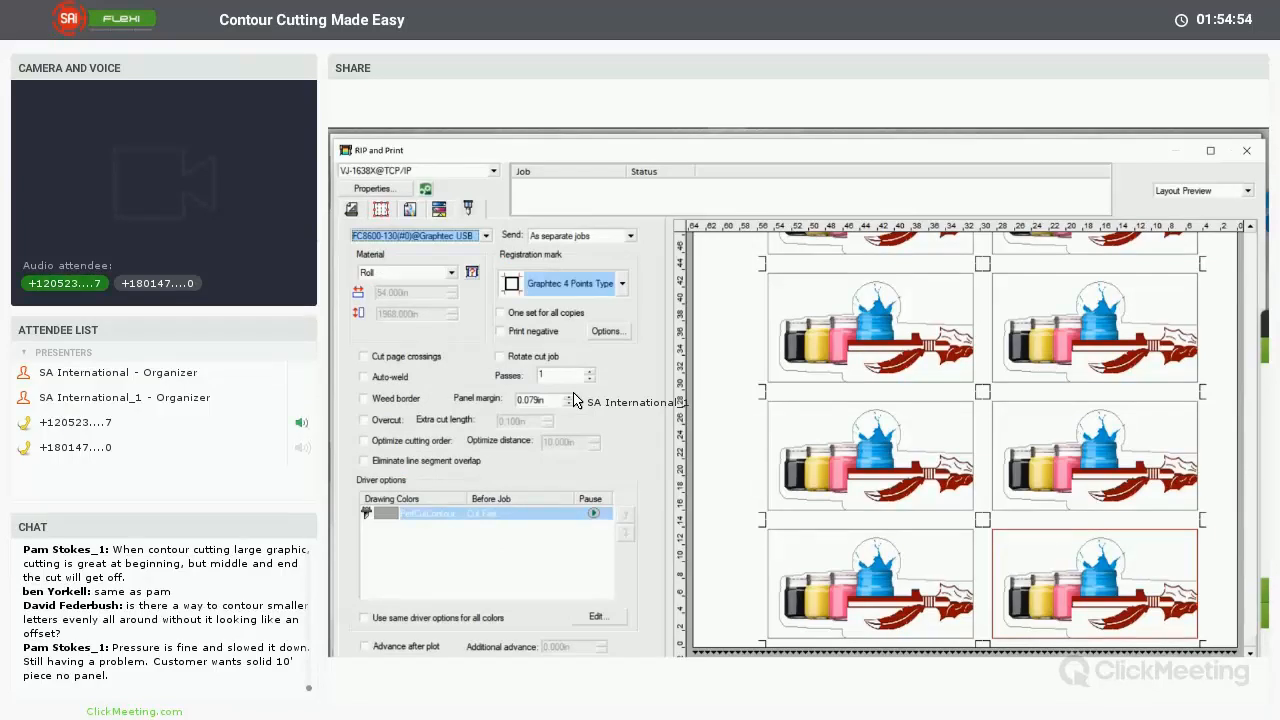
key(alt+Down)
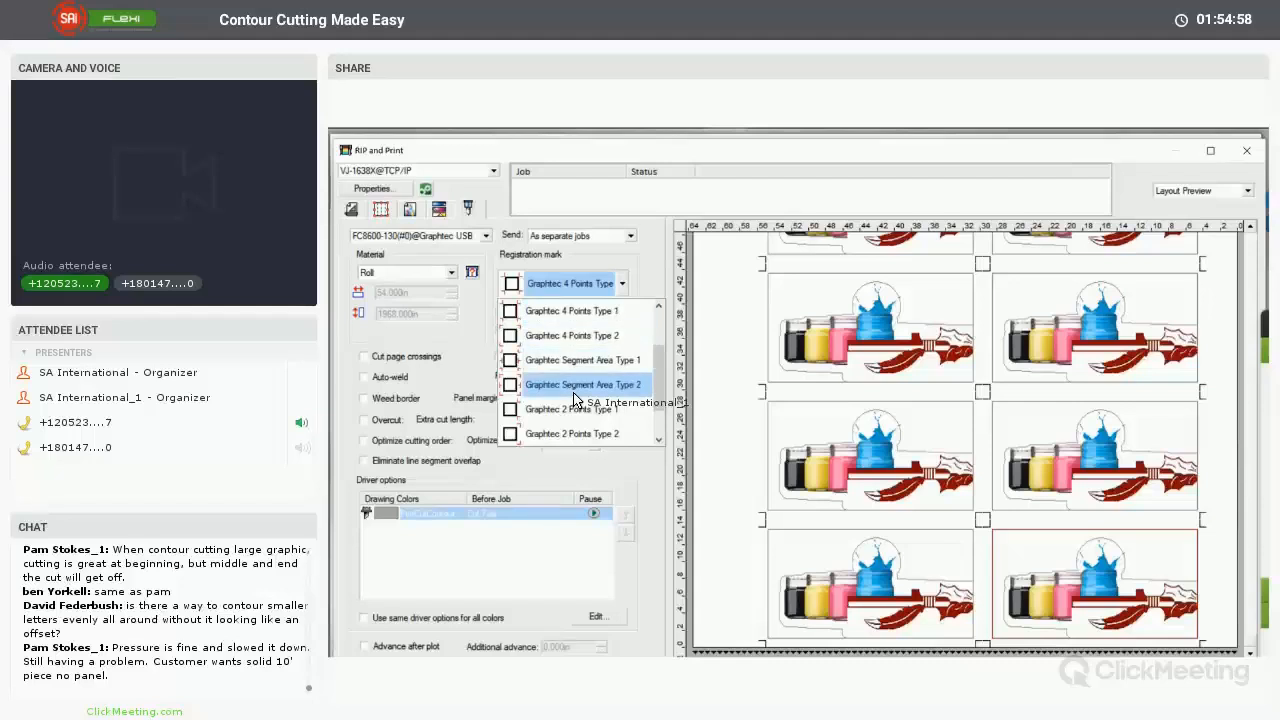
key(Return)
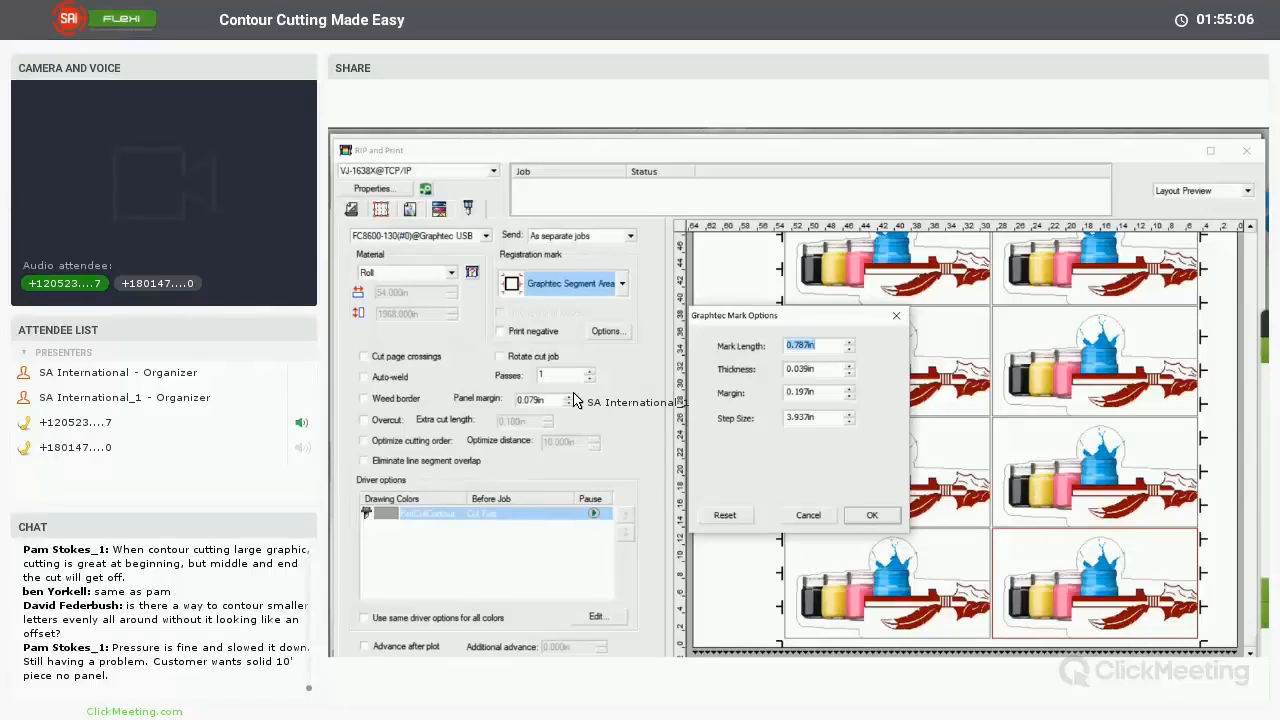
Set the step size of the Graphtec segment marks to 12 in and accept the mark options
key(Tab)
key(Tab)
key(Tab)
text(12)
key(Tab)
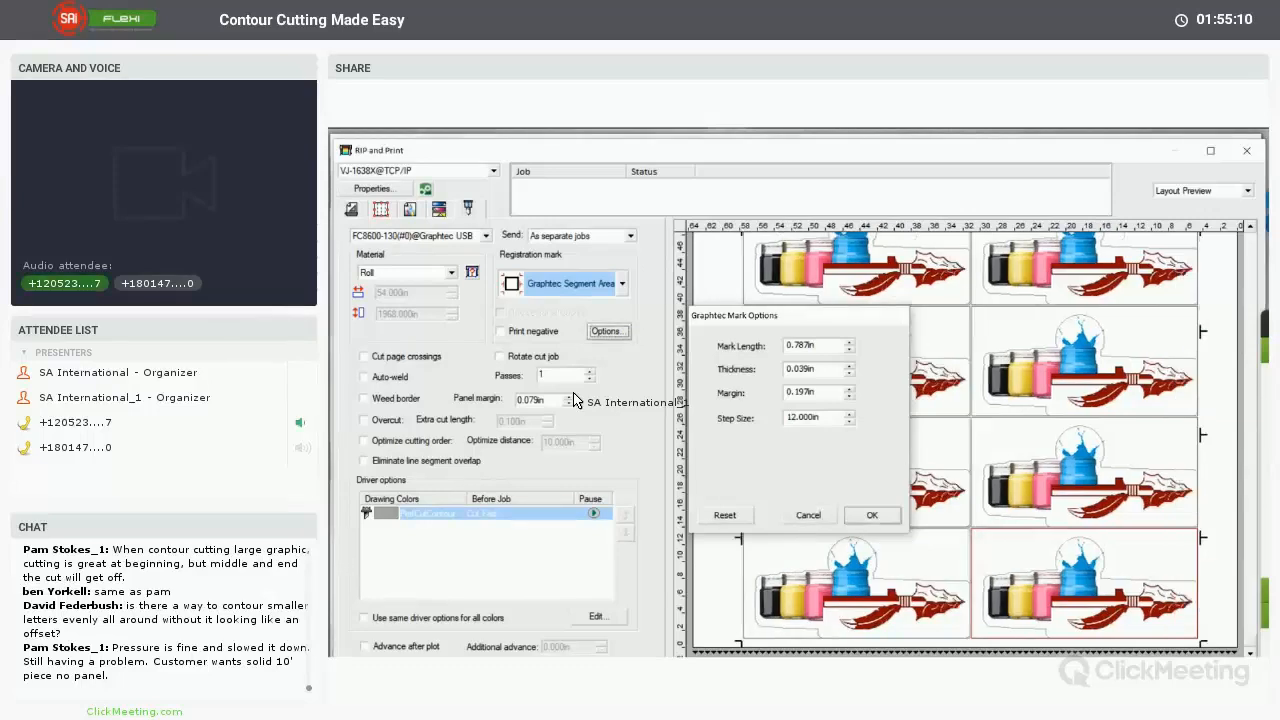
key(Return)
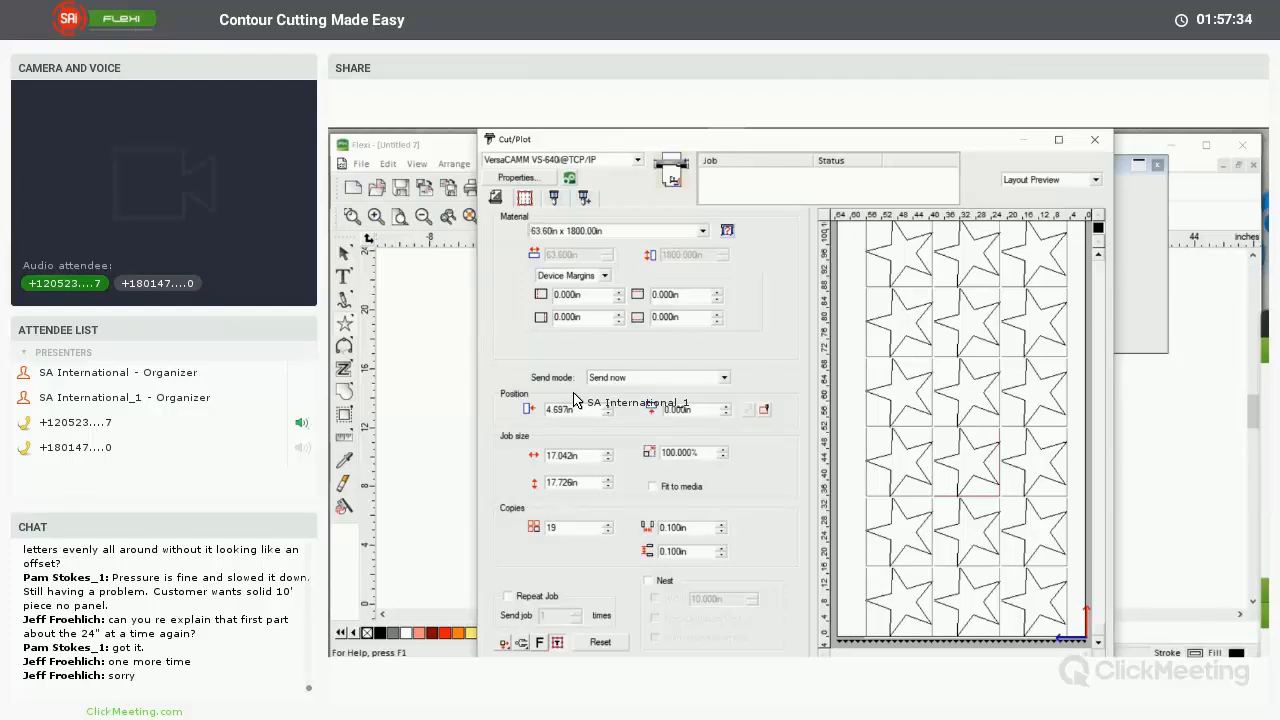
In the Cut/Plot job for the star, turn on tiling by a specified tile width and height
key(ctrl+Tab)
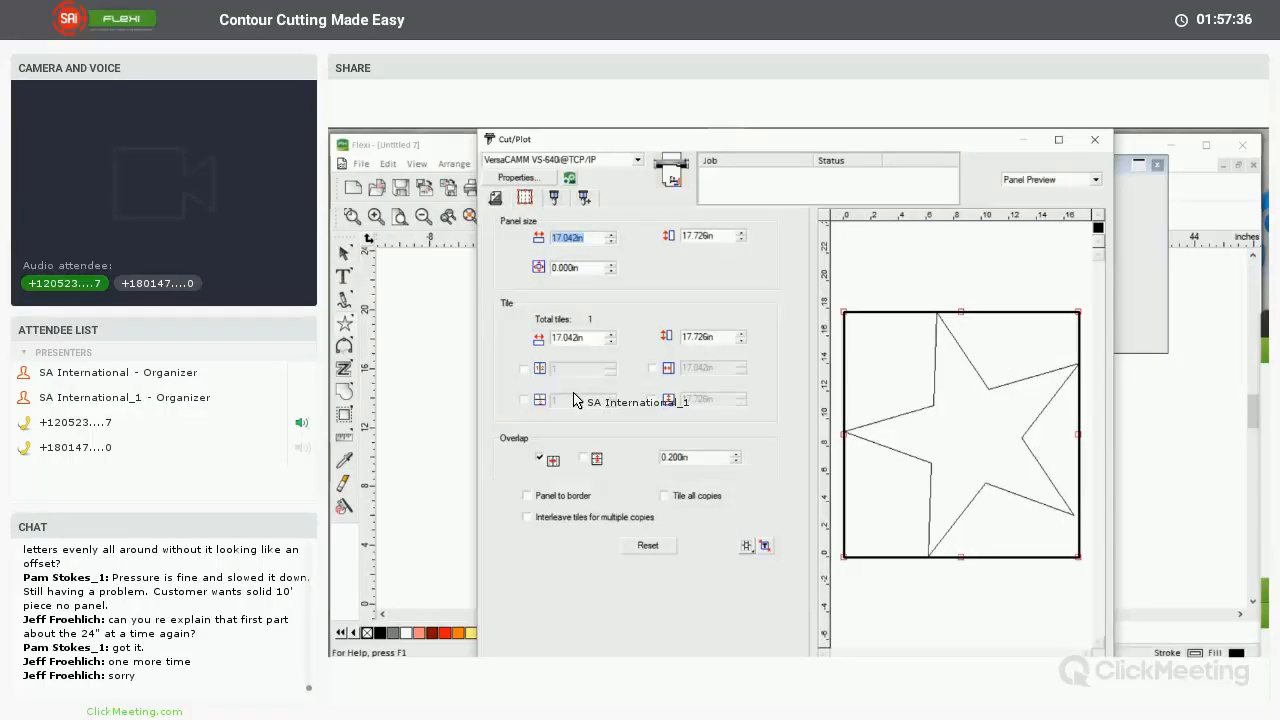
key(Tab)
key(Tab)
key(Tab)
key(Tab)
key(space)
key(space)
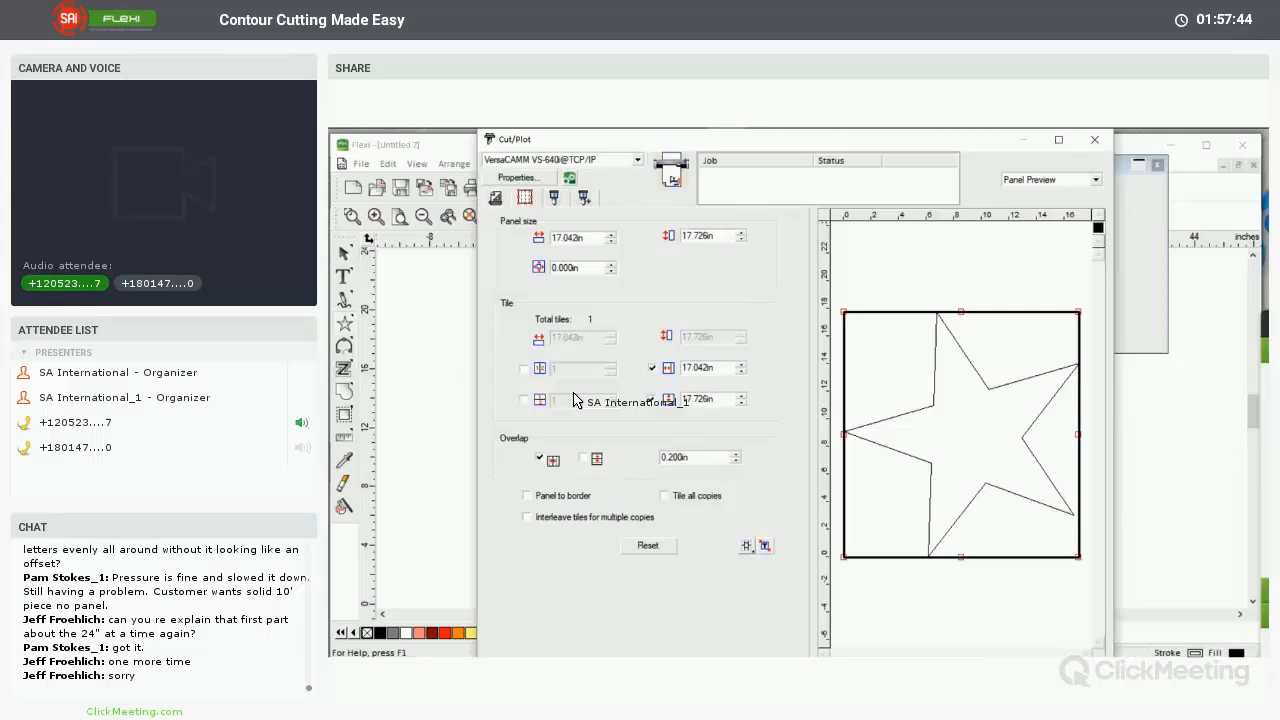
Set the tile width of the star's cut job to 24 in and return to the layout settings
key(Tab)
text(24)
key(Tab)
key(ctrl+shift+Tab)
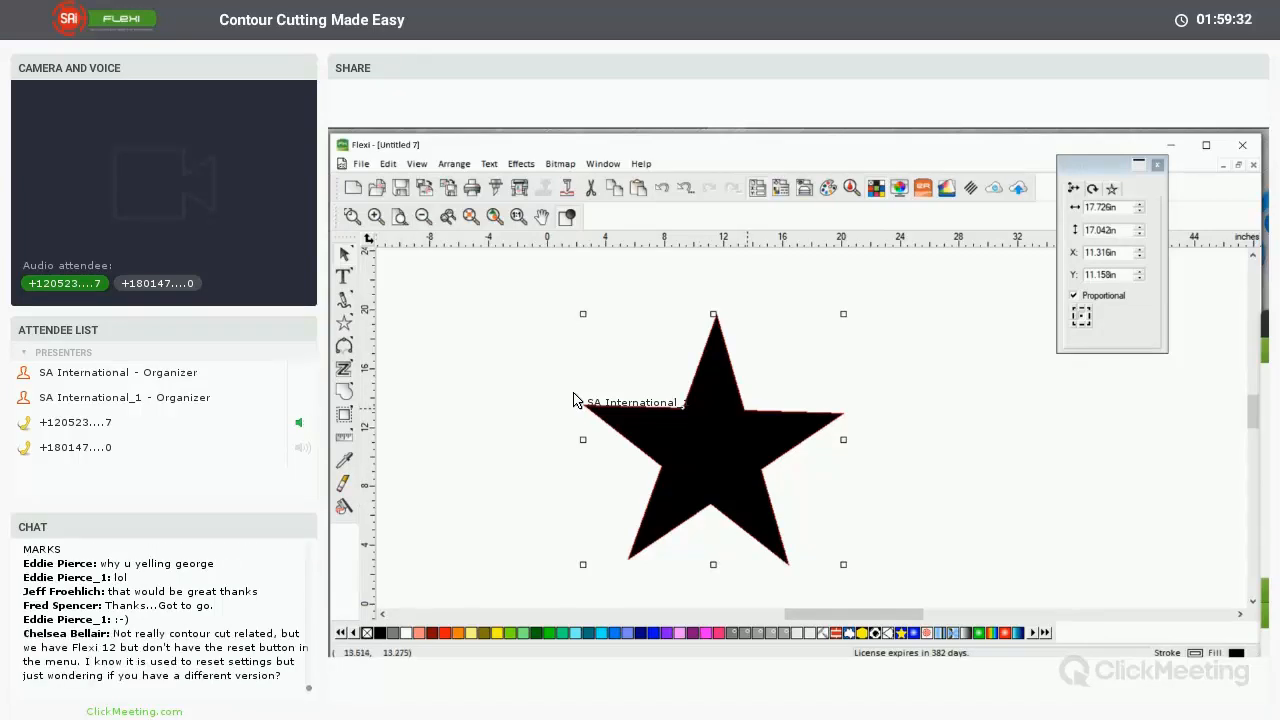
Apply a contour cut with a 0.716 in offset around the black star
key(Escape)
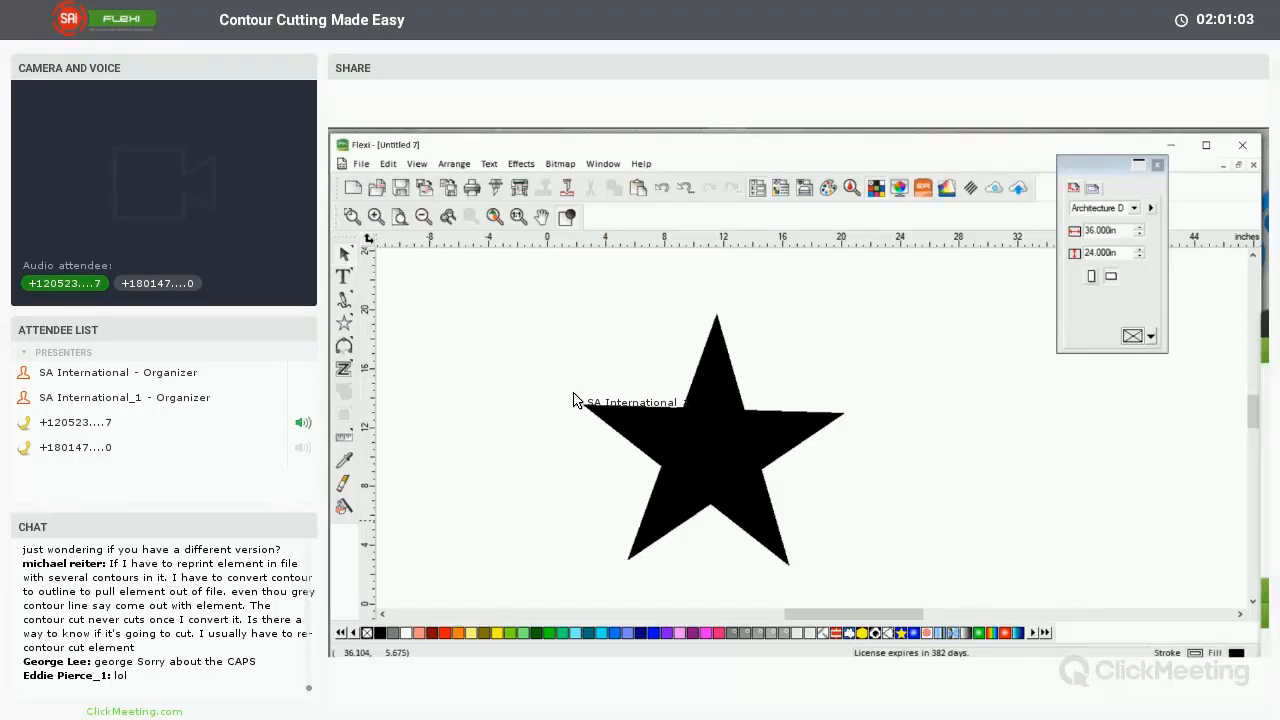
click(573, 400)
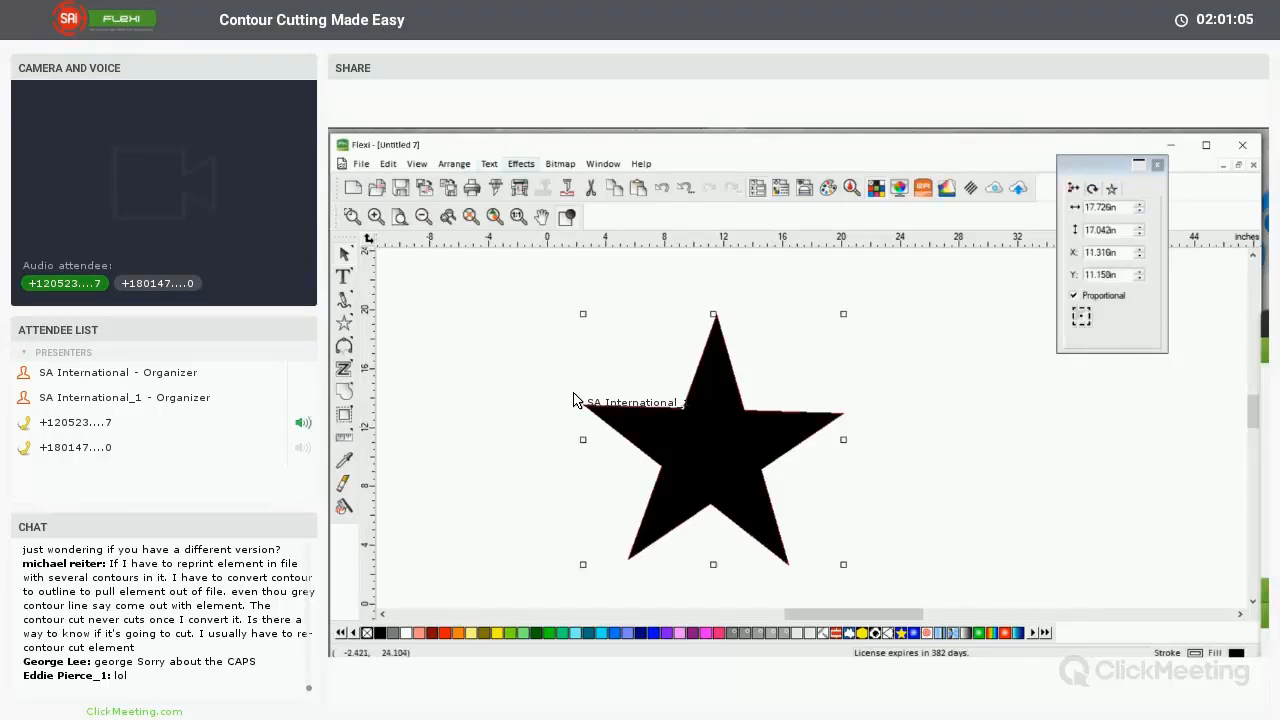
click(521, 163)
key(Down)
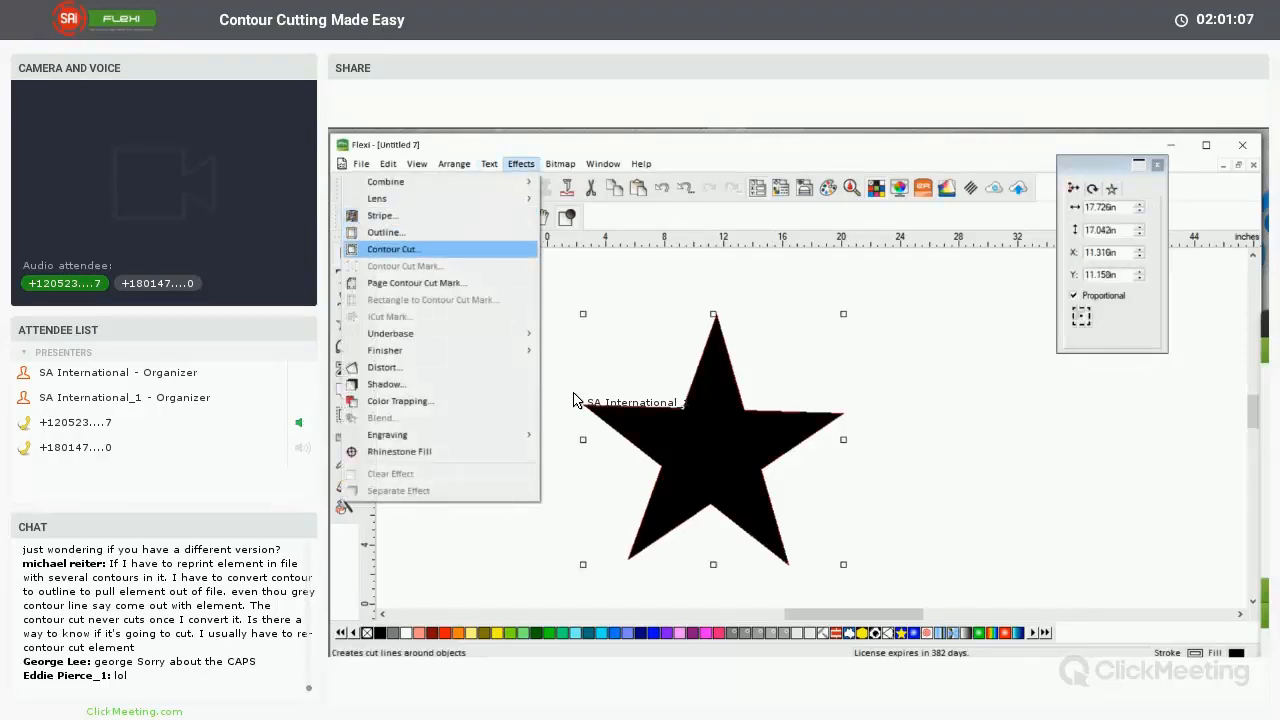
key(Return)
key(Return)
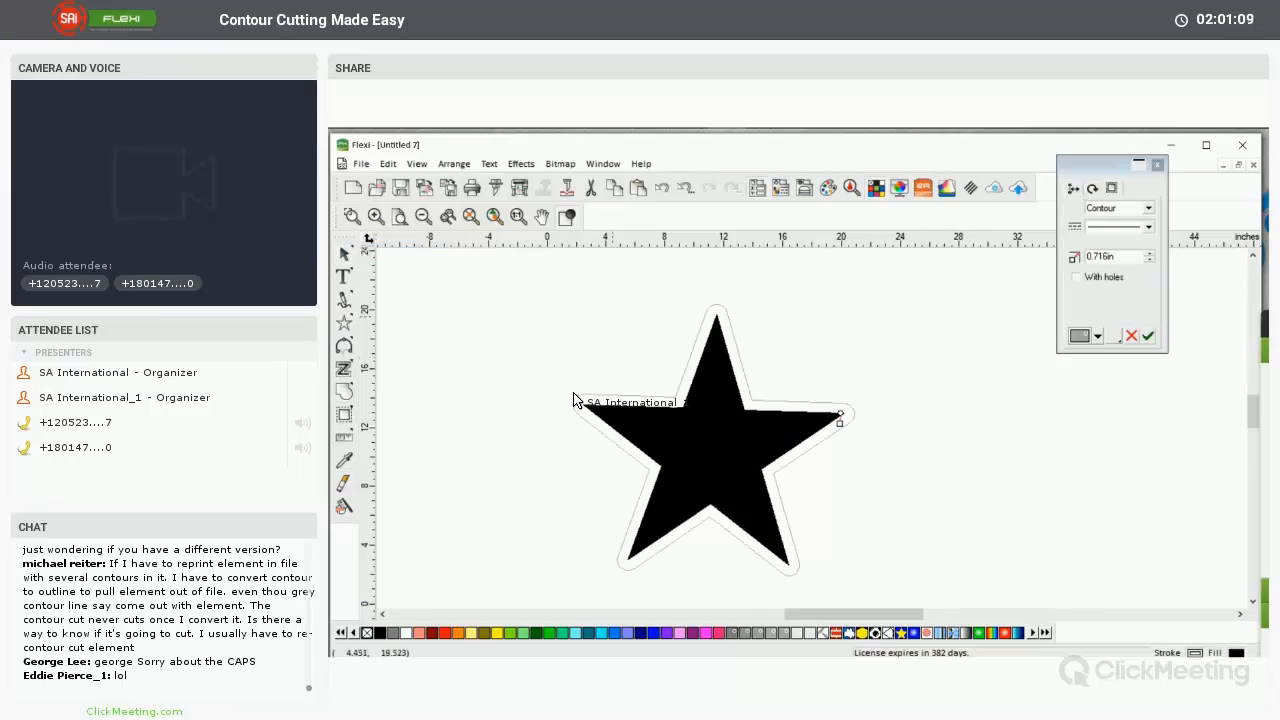
Open RIP and Print for the contoured star and set its registration mark to Graphtec 4 Points Type
key(ctrl+p)
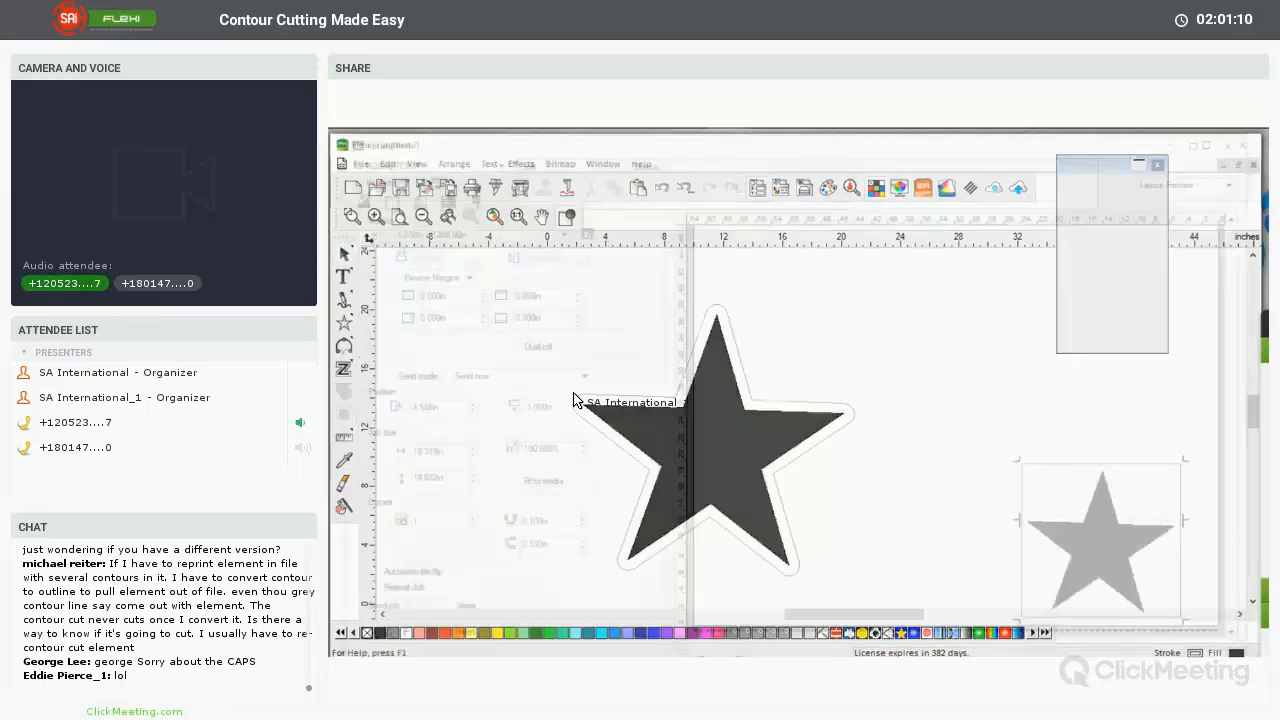
key(Return)
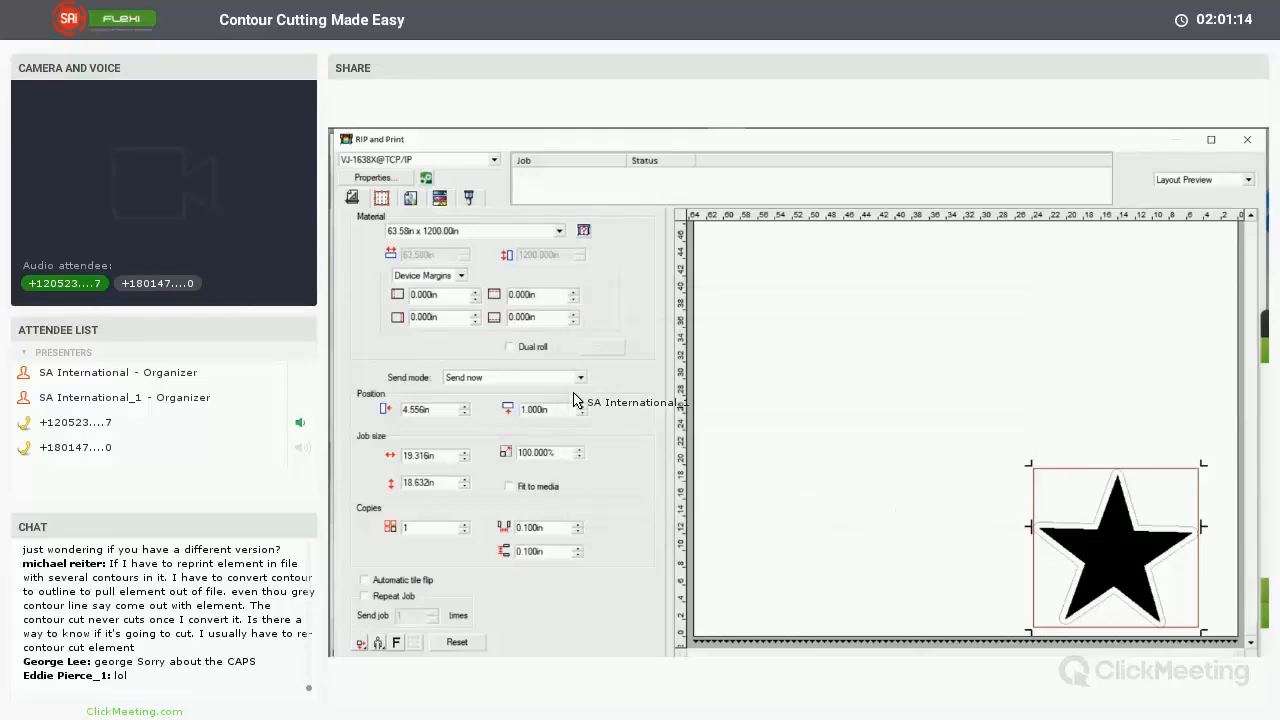
key(ctrl+Tab)
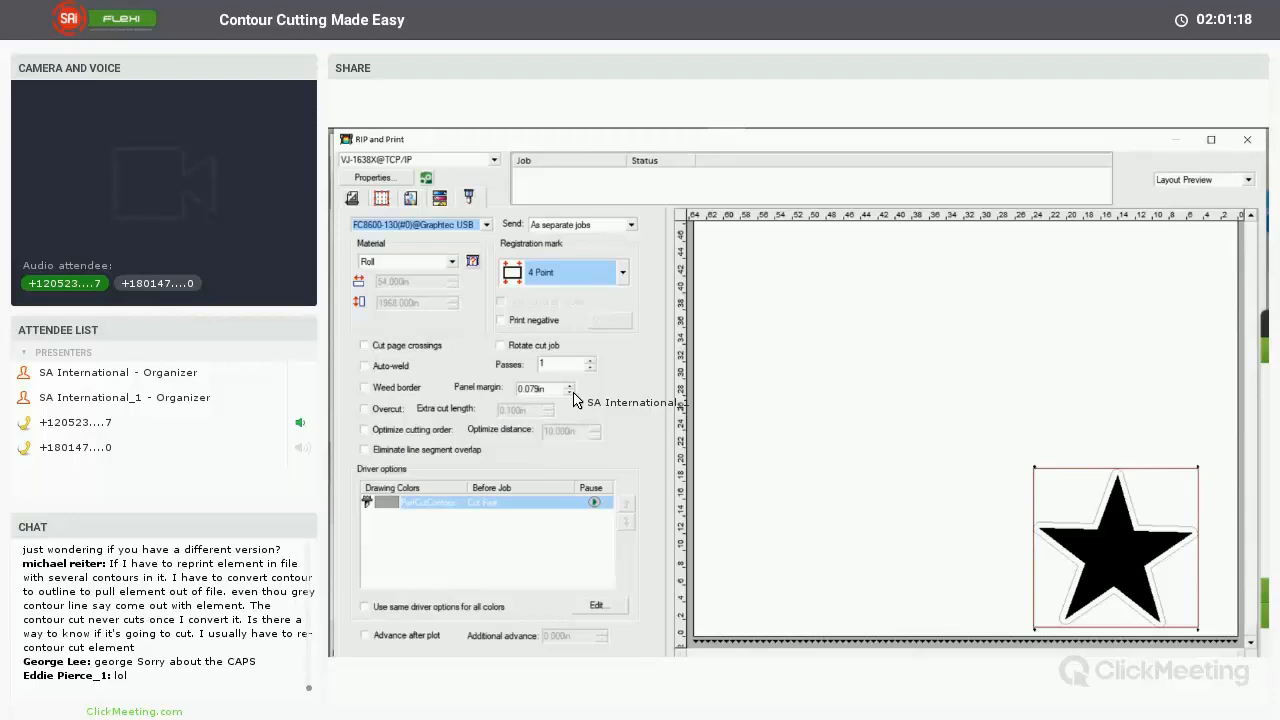
click(622, 272)
click(615, 371)
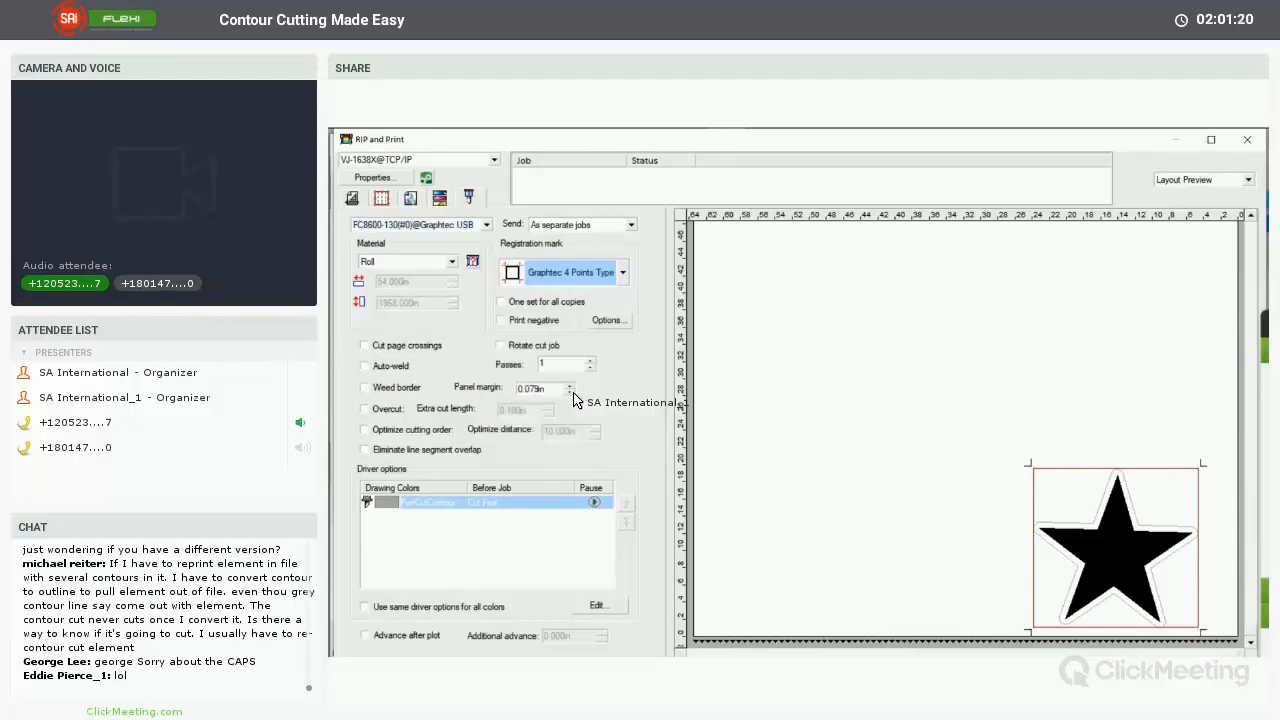